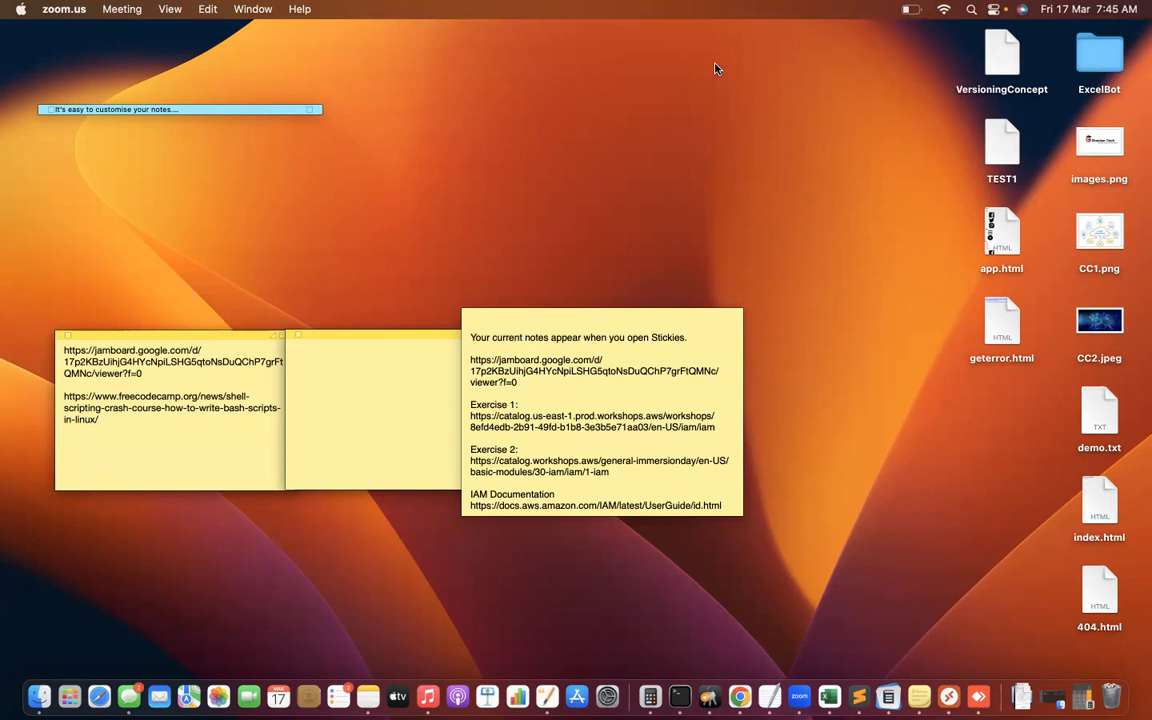
# - Launch Google Chrome so its profile chooser appears
pyautogui.press('super+space')
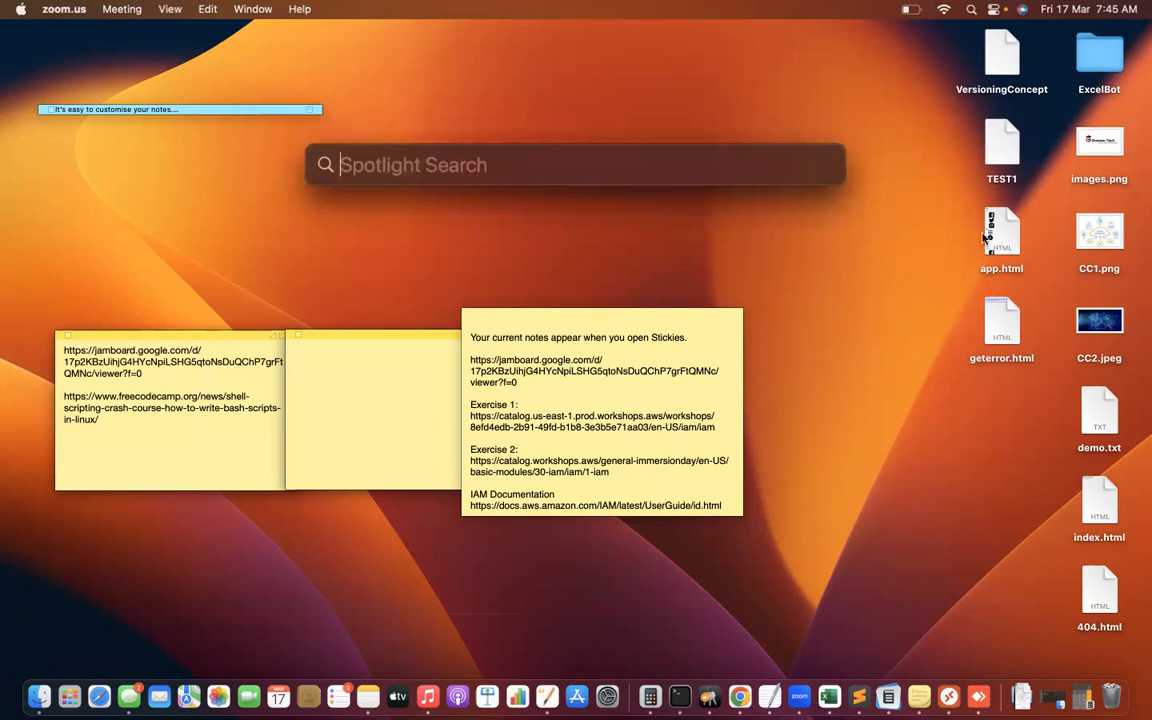
pyautogui.click(740, 697)
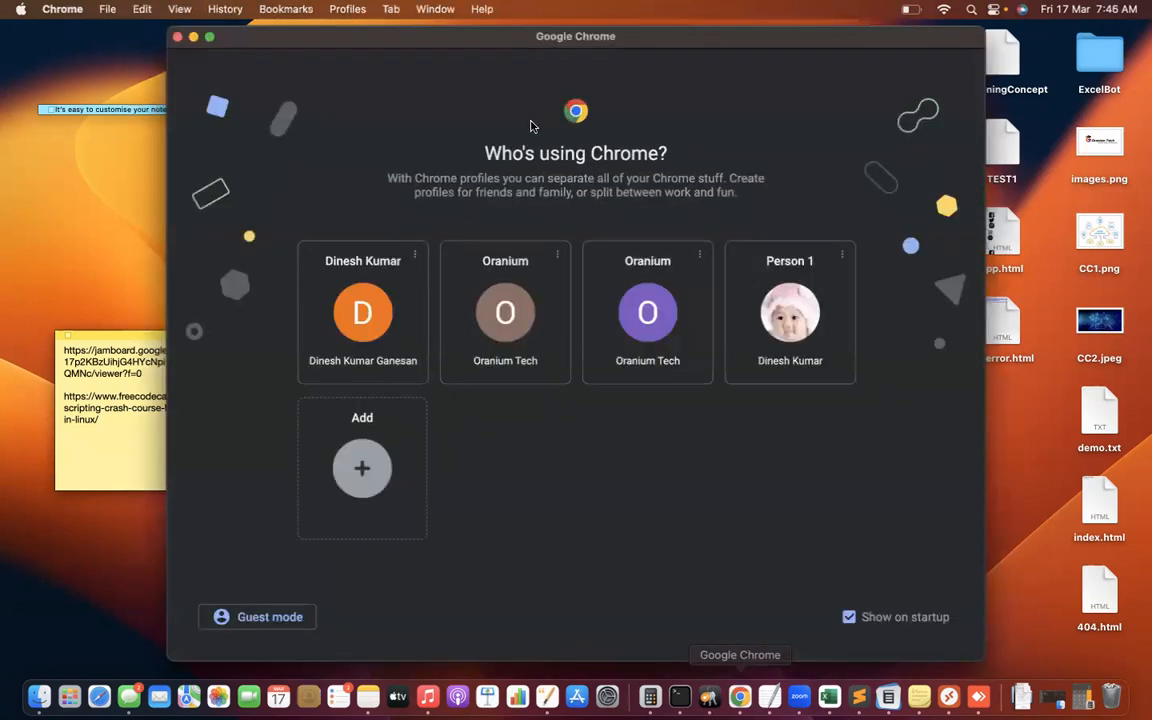
# - Open Chrome under Person 1, go to the AWS homepage, and reach the console sign-in page
pyautogui.click(782, 323)
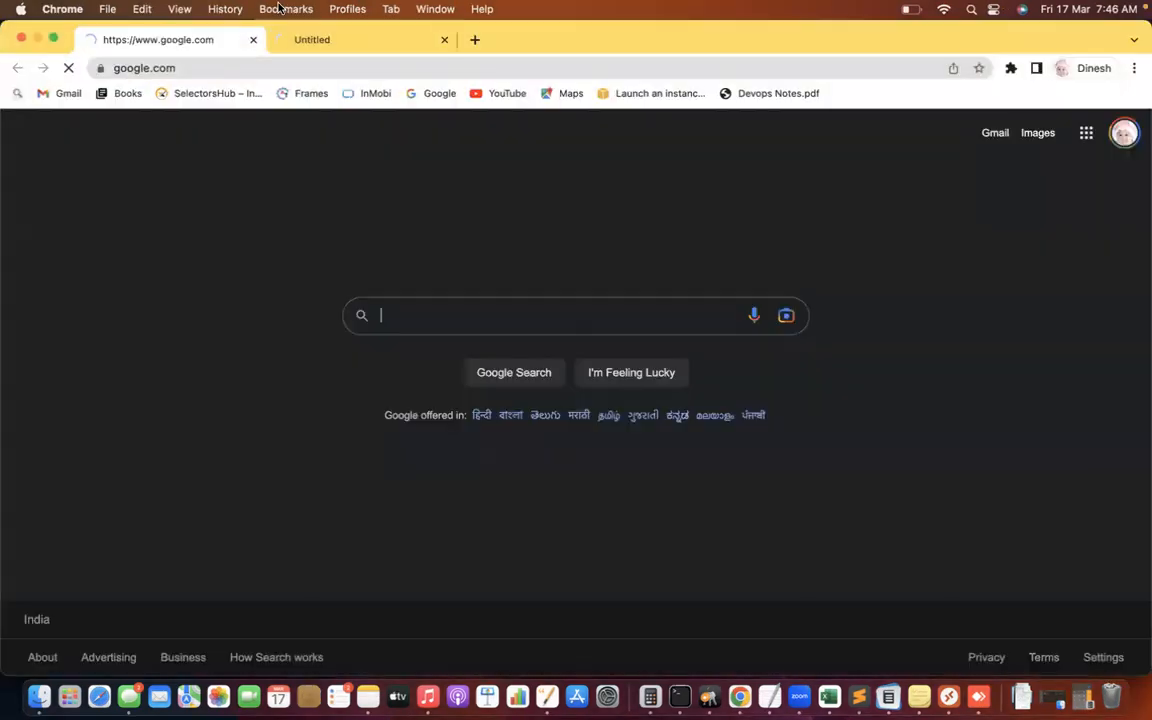
pyautogui.click(133, 67)
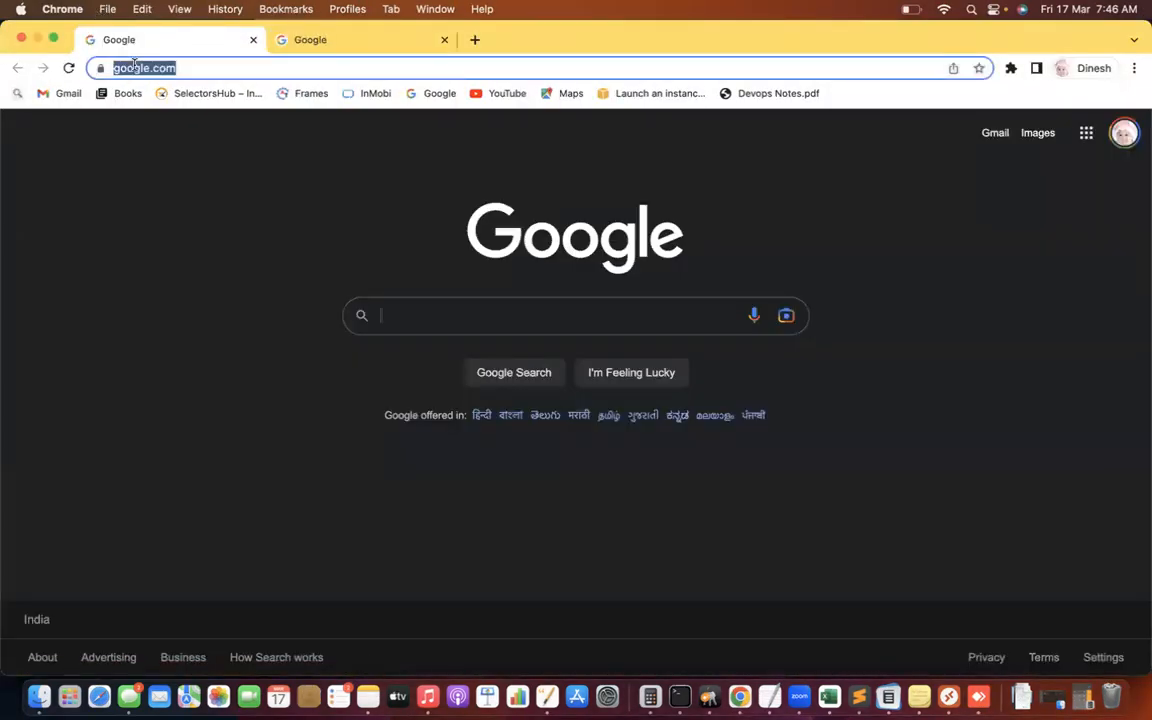
pyautogui.write('a')
pyautogui.press('Return')
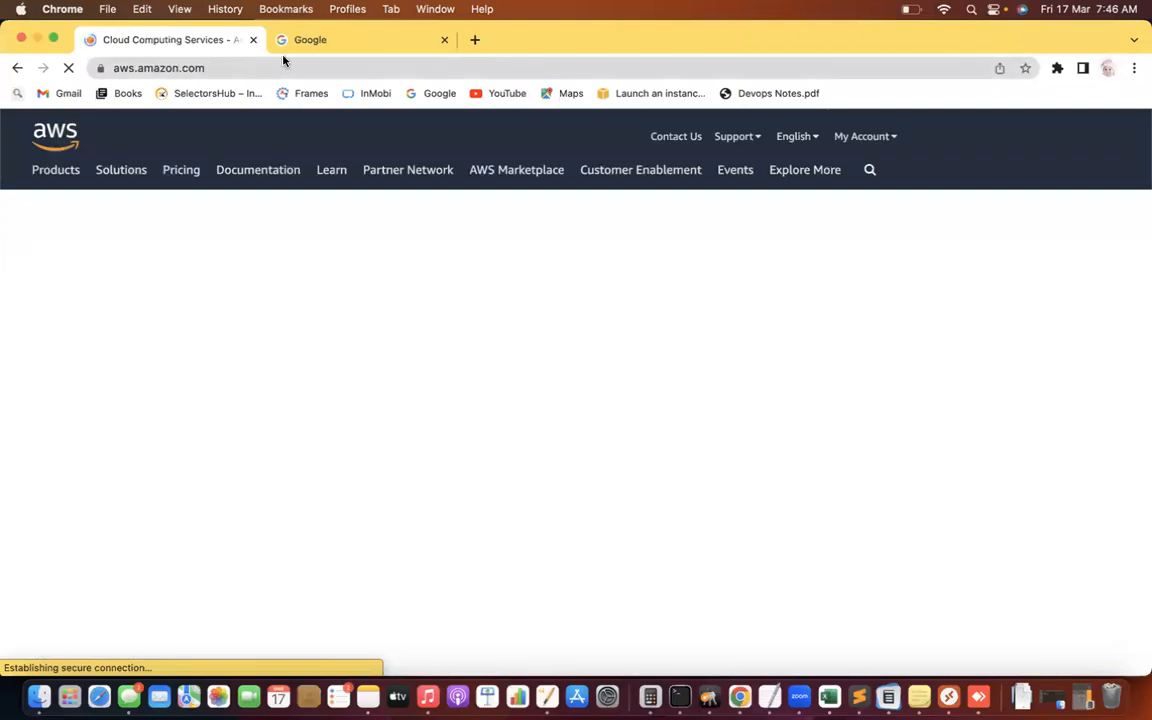
pyautogui.click(444, 39)
pyautogui.click(1055, 141)
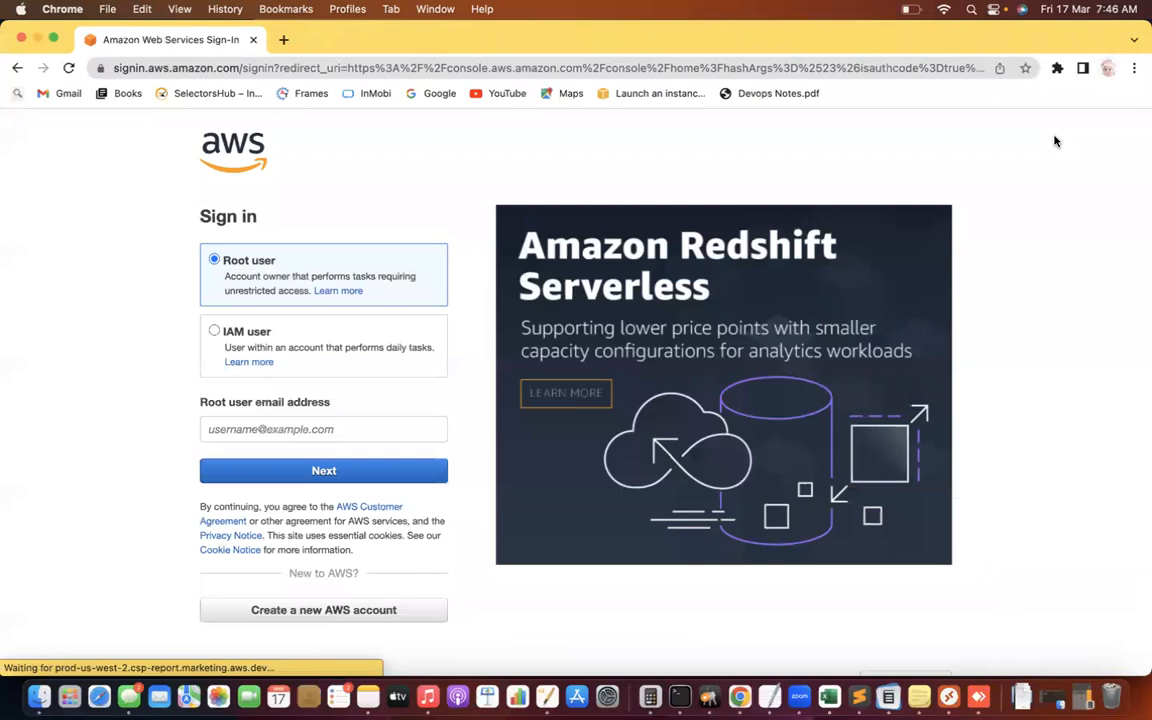
# - Sign in as root user with the account email, password, and MFA code
pyautogui.click(251, 430)
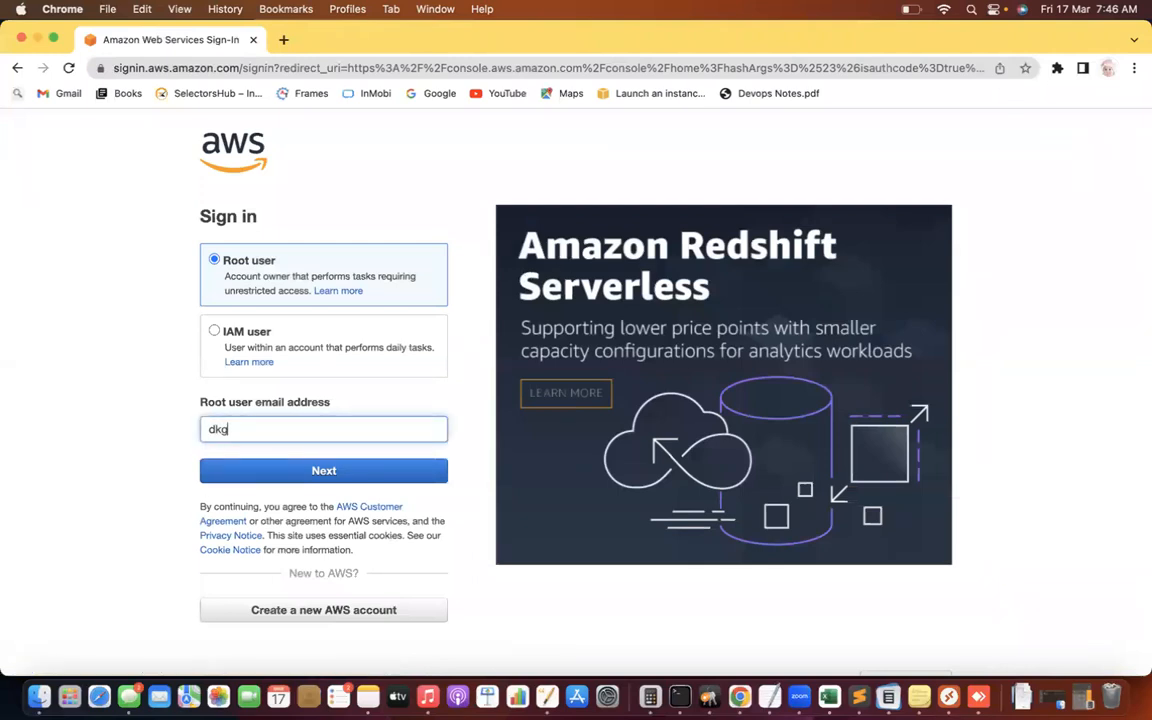
pyautogui.press('Return')
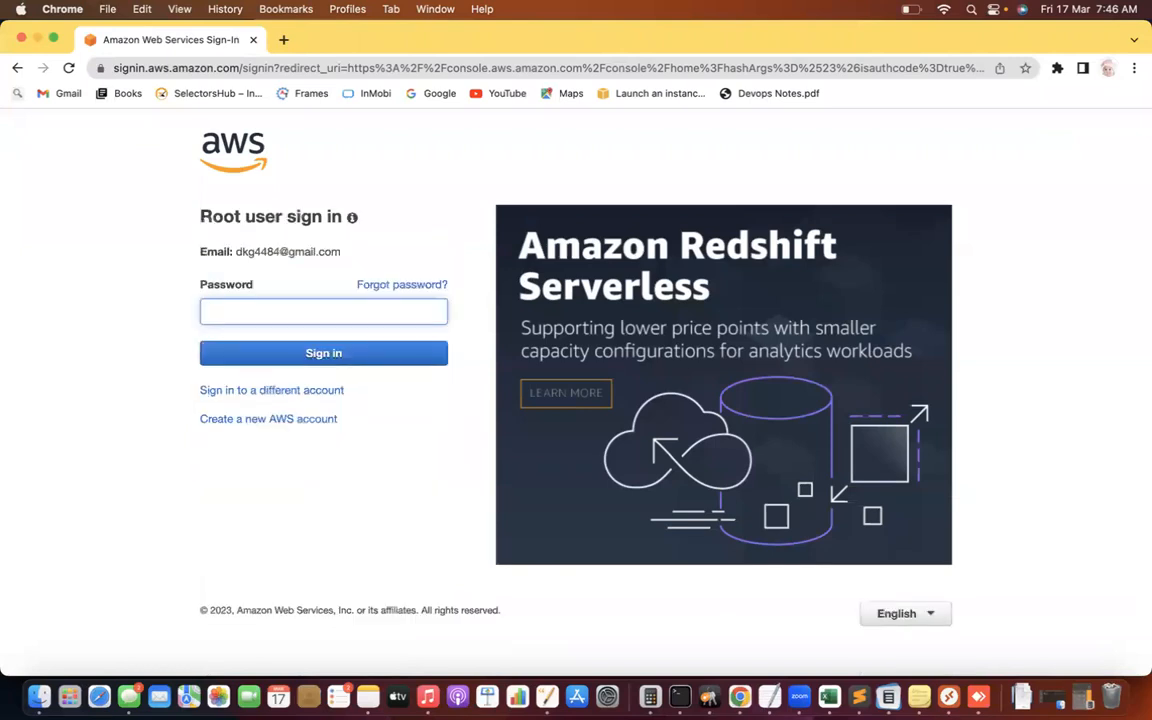
pyautogui.press('Return')
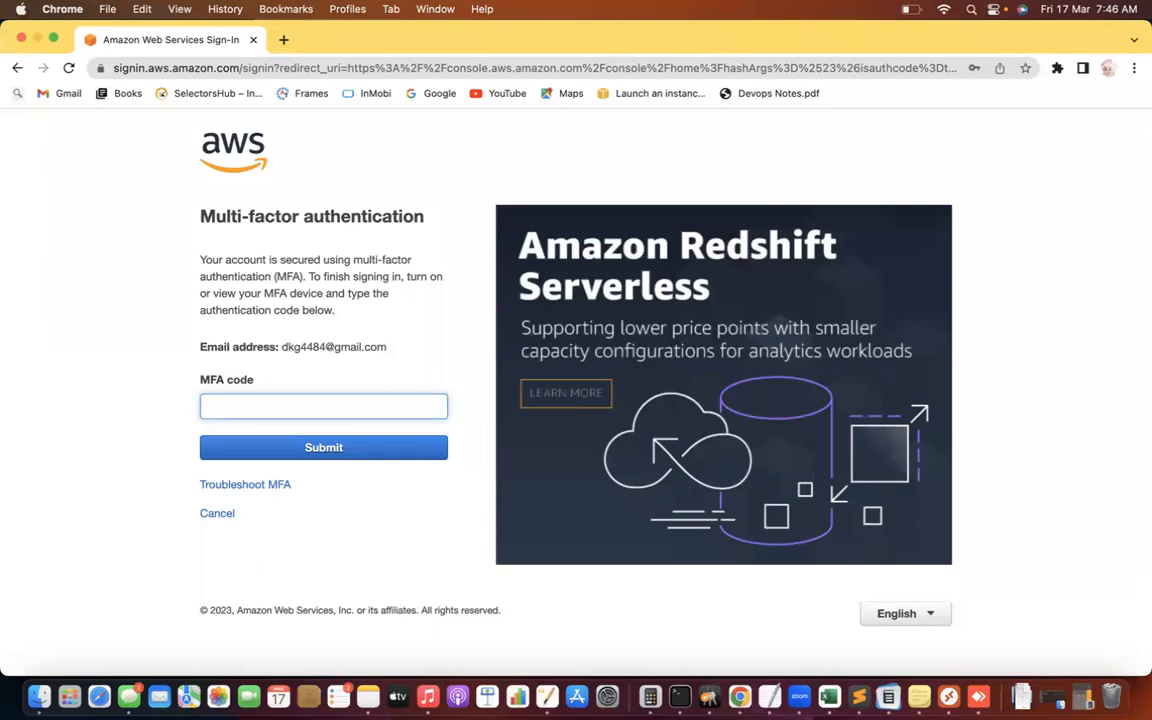
pyautogui.click(291, 452)
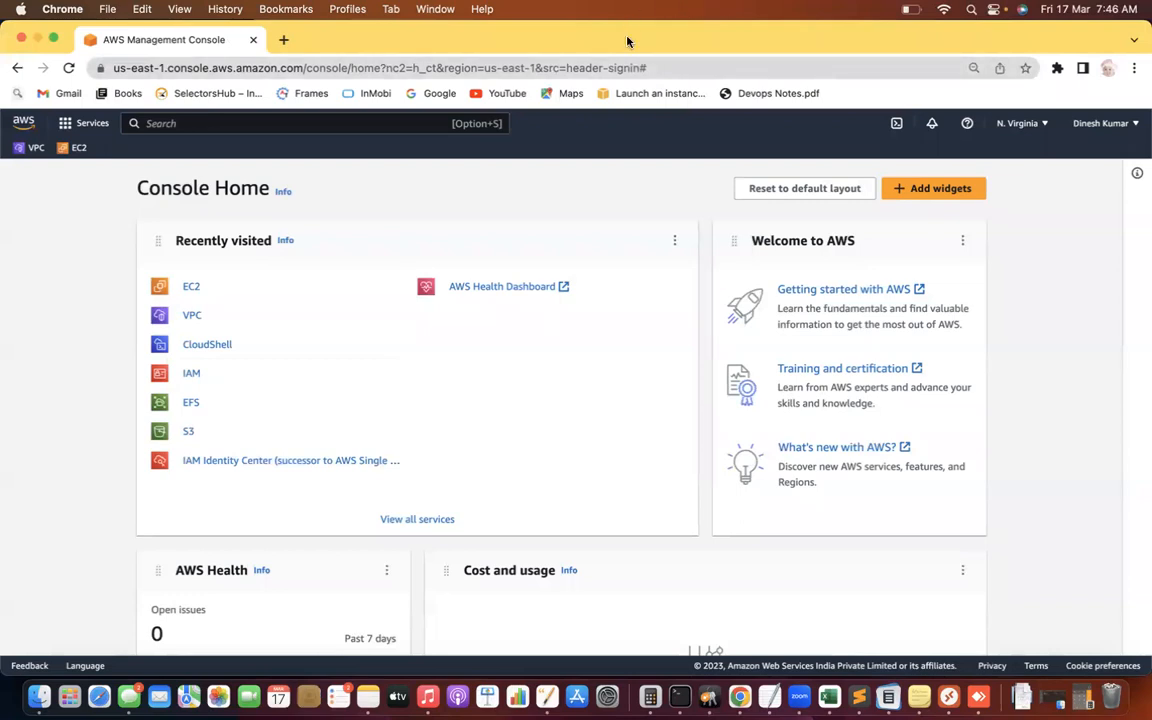
# - Open the VPC console and start a new VPC-only creation
pyautogui.click(183, 125)
pyautogui.write('E')
pyautogui.press('BackSpace')
pyautogui.write('Vpc')
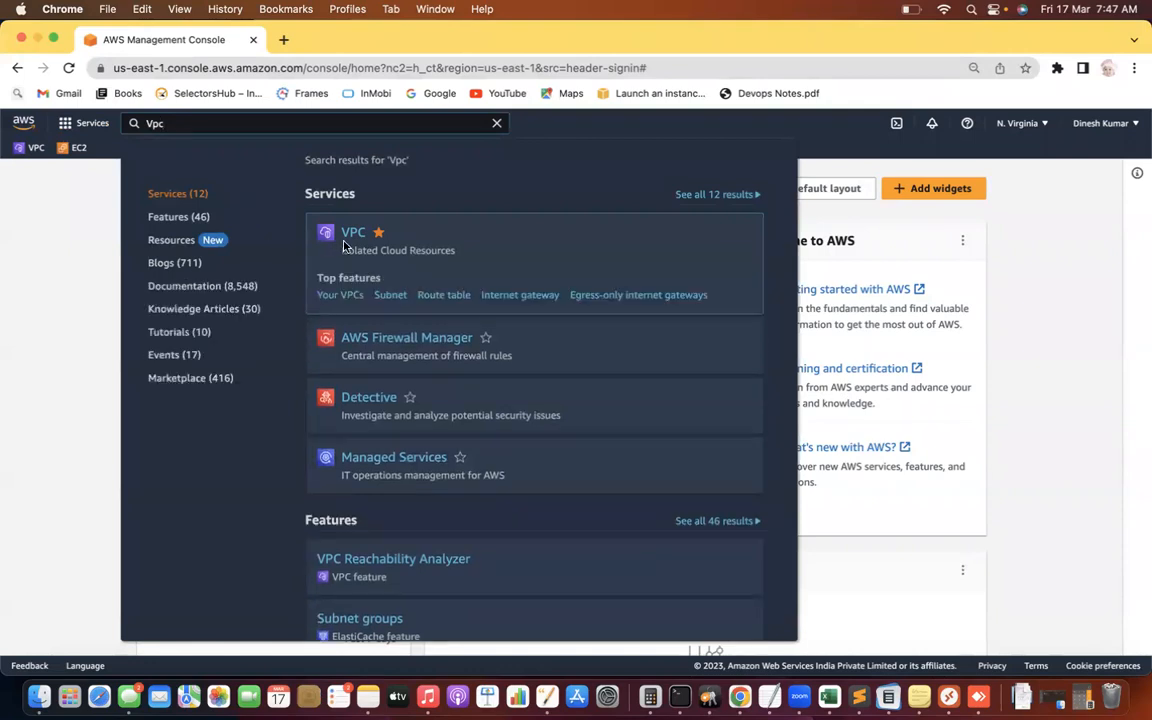
pyautogui.click(353, 234)
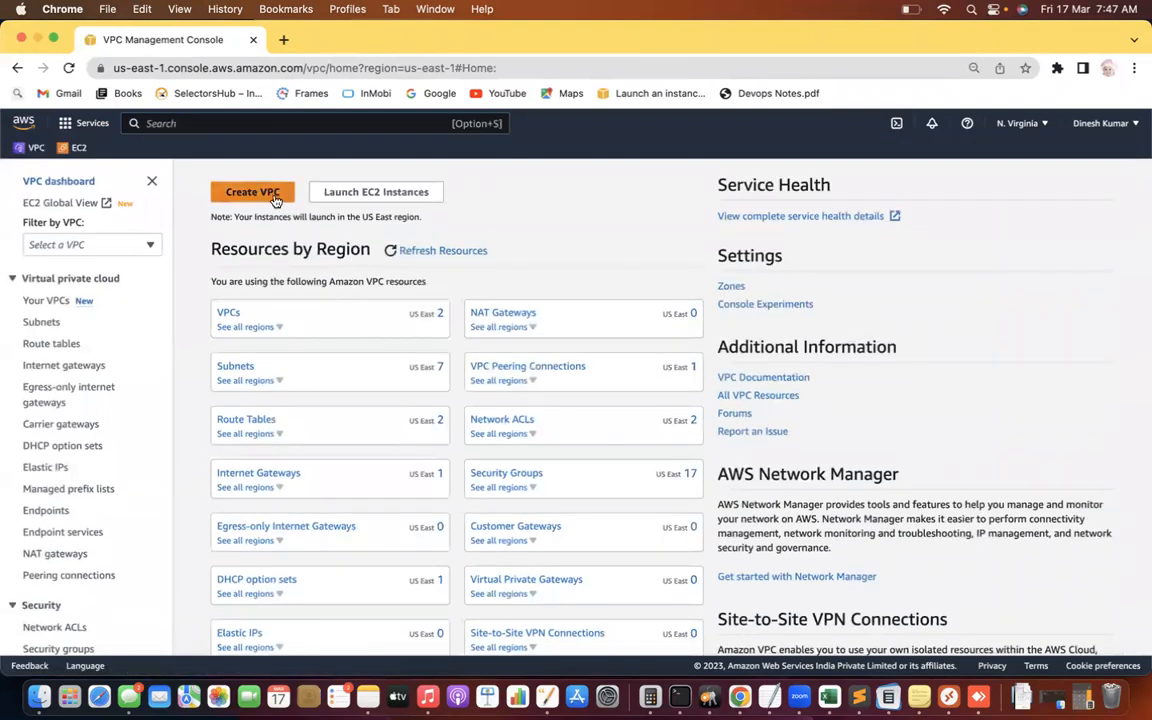
pyautogui.click(272, 196)
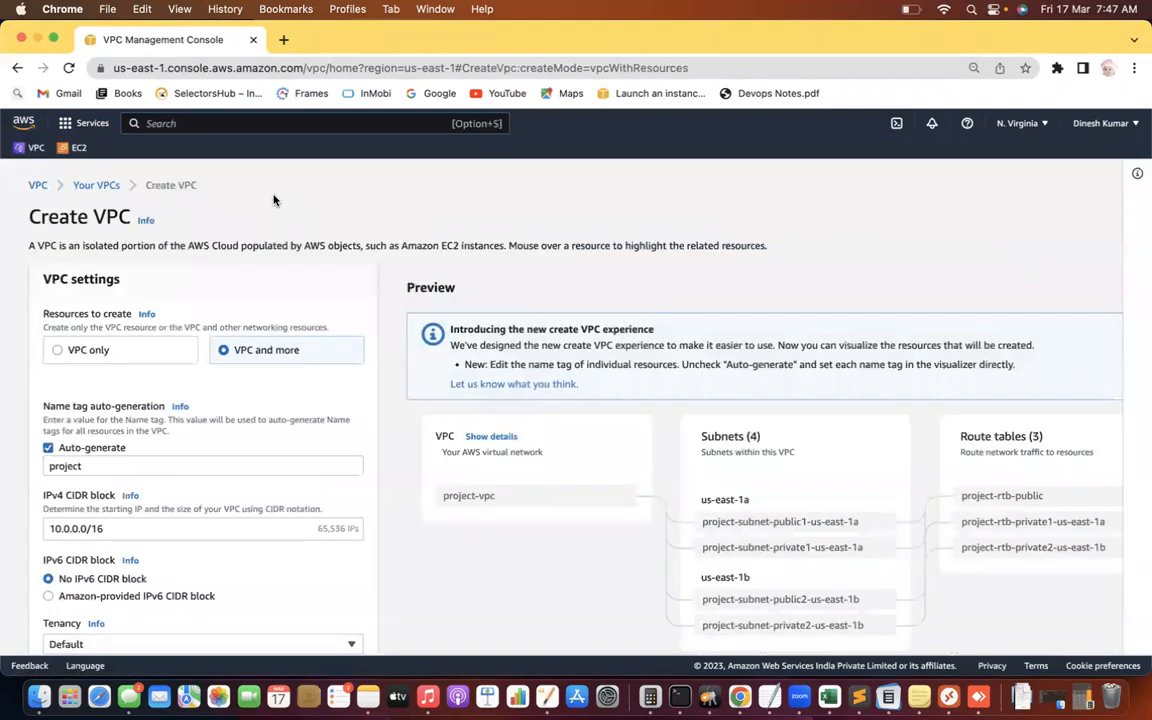
pyautogui.click(58, 351)
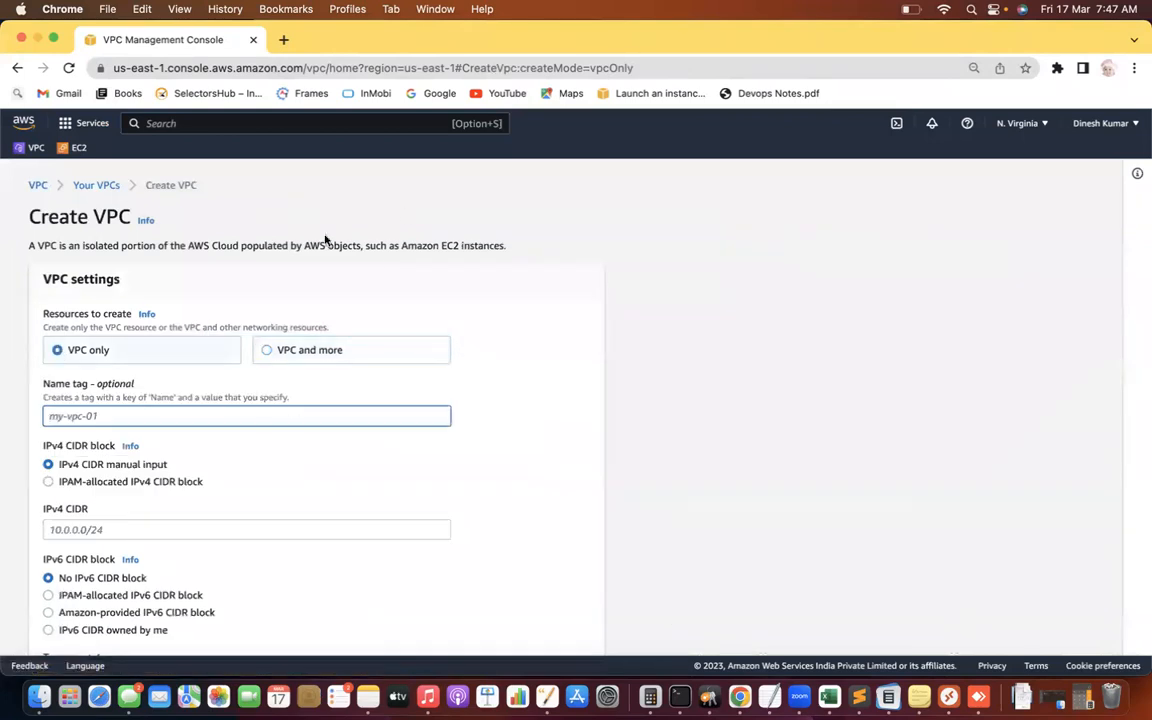
pyautogui.scroll(-3, 382, 205)
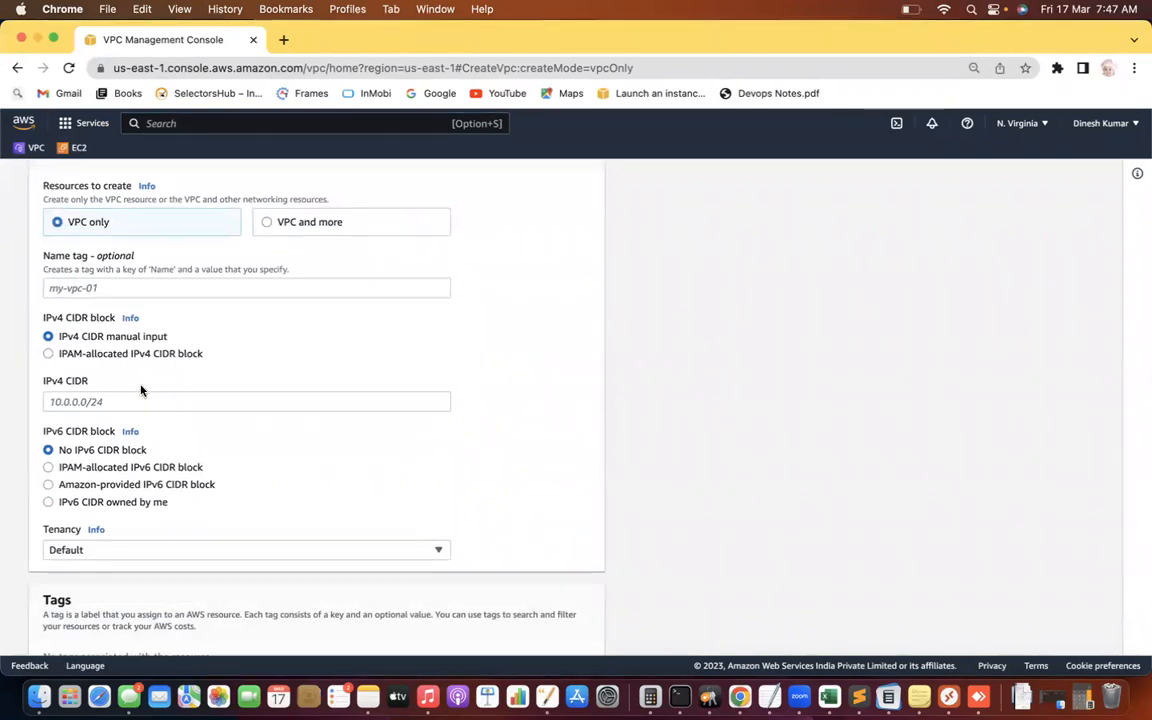
# - Set the VPC name tag to Intel-vpc
pyautogui.click(76, 283)
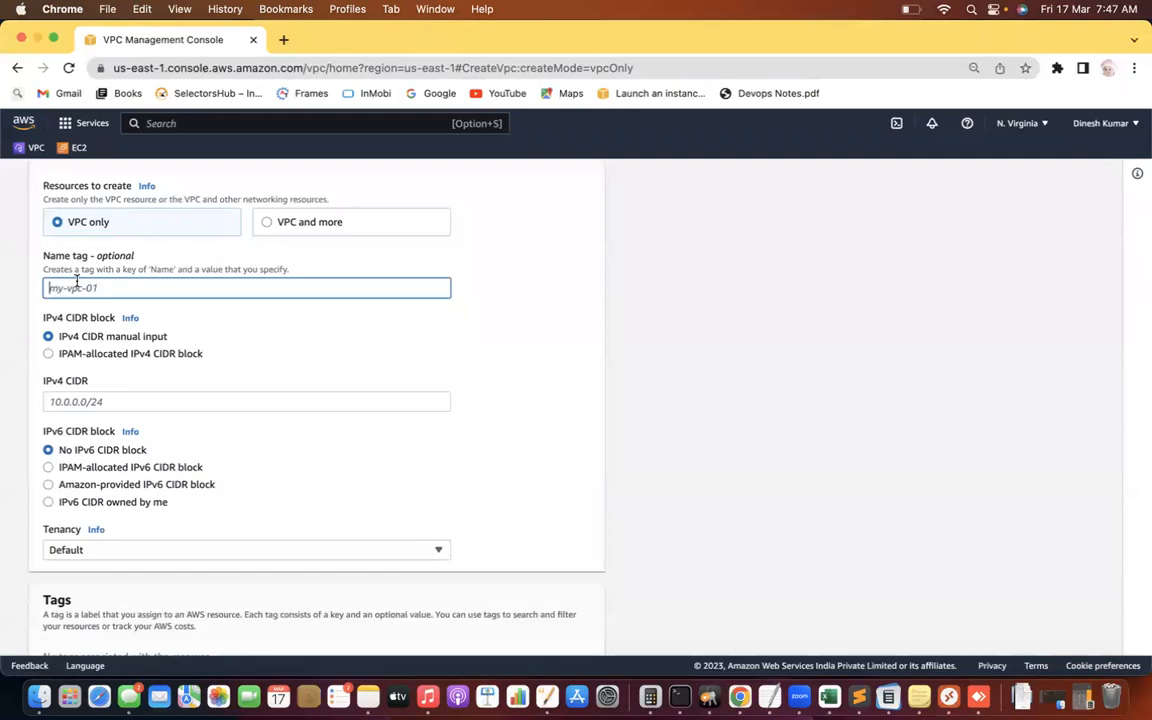
pyautogui.write('vpc-01')
pyautogui.click(558, 280)
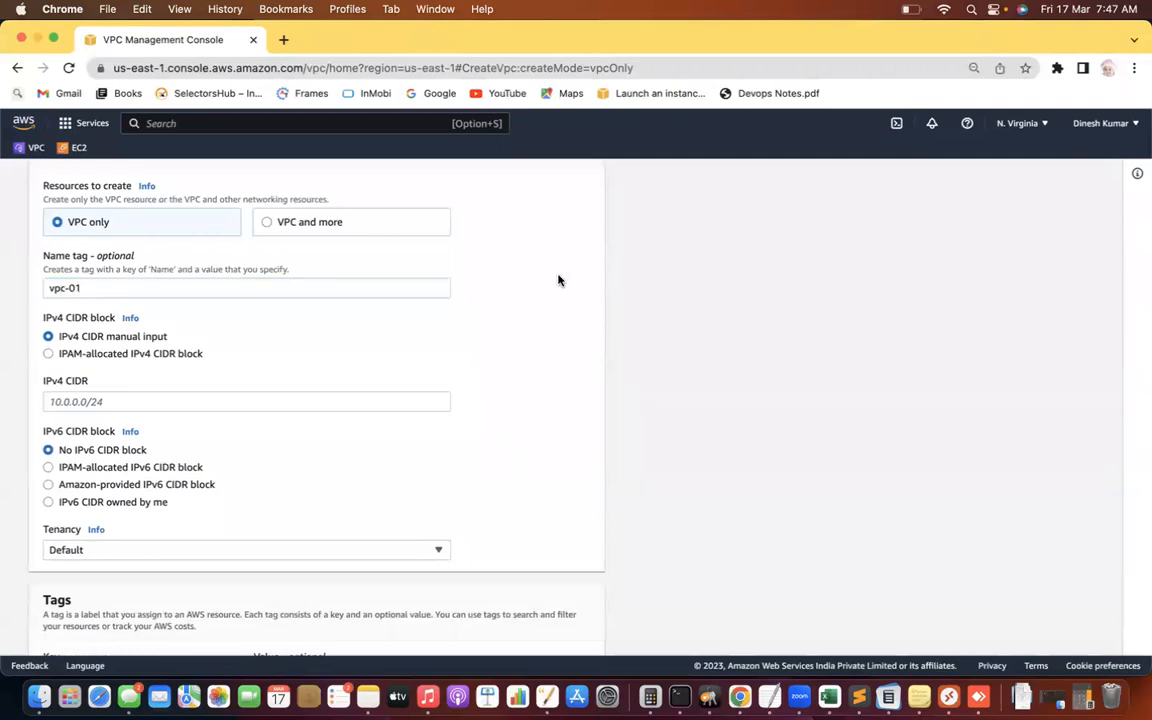
pyautogui.scroll(-1, 558, 280)
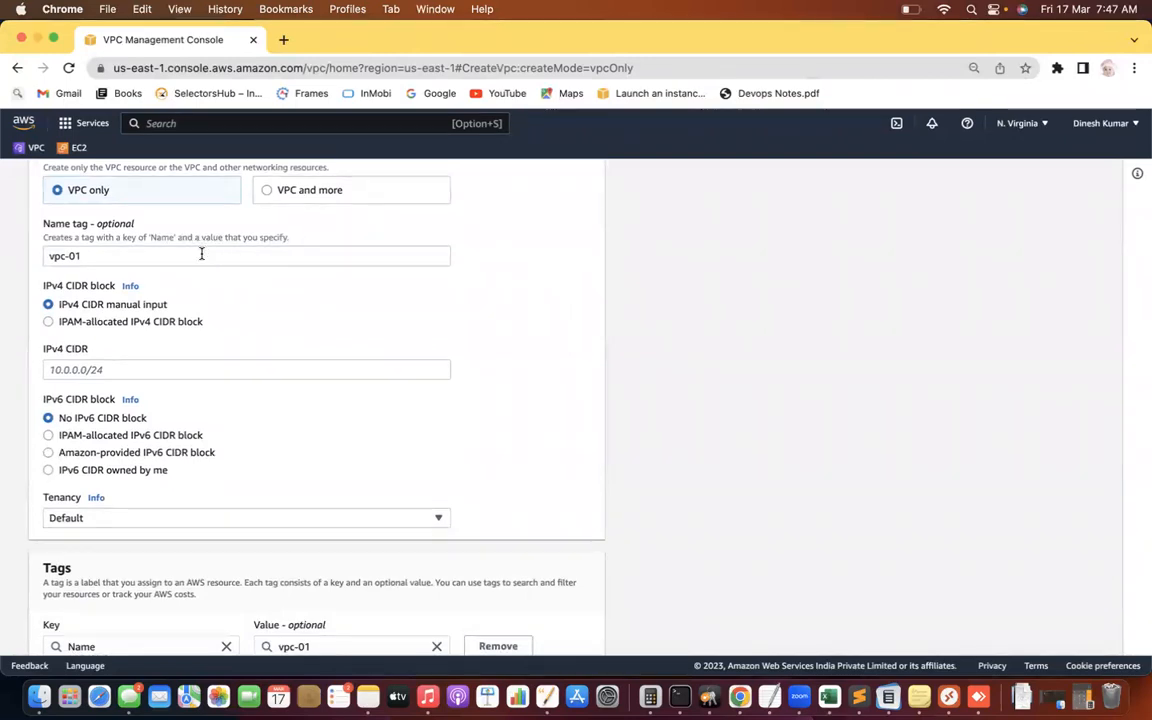
pyautogui.moveTo(200, 252); pyautogui.dragTo(3, 256)
pyautogui.write('Int')
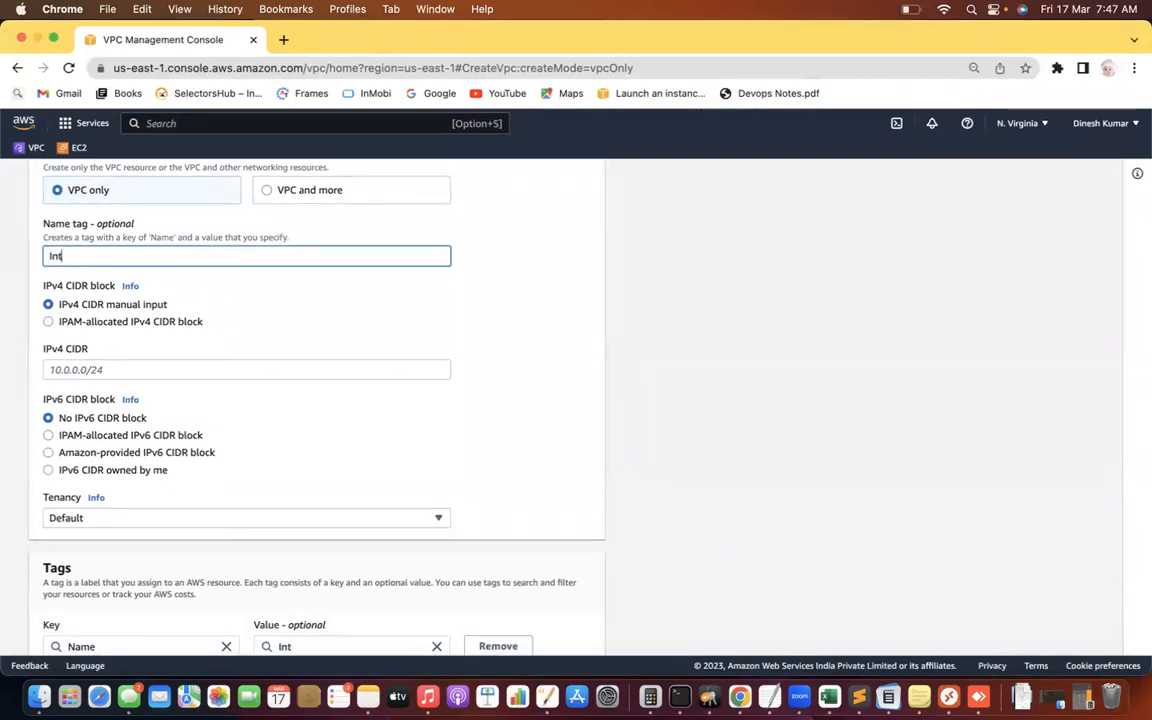
pyautogui.write('el-vpc')
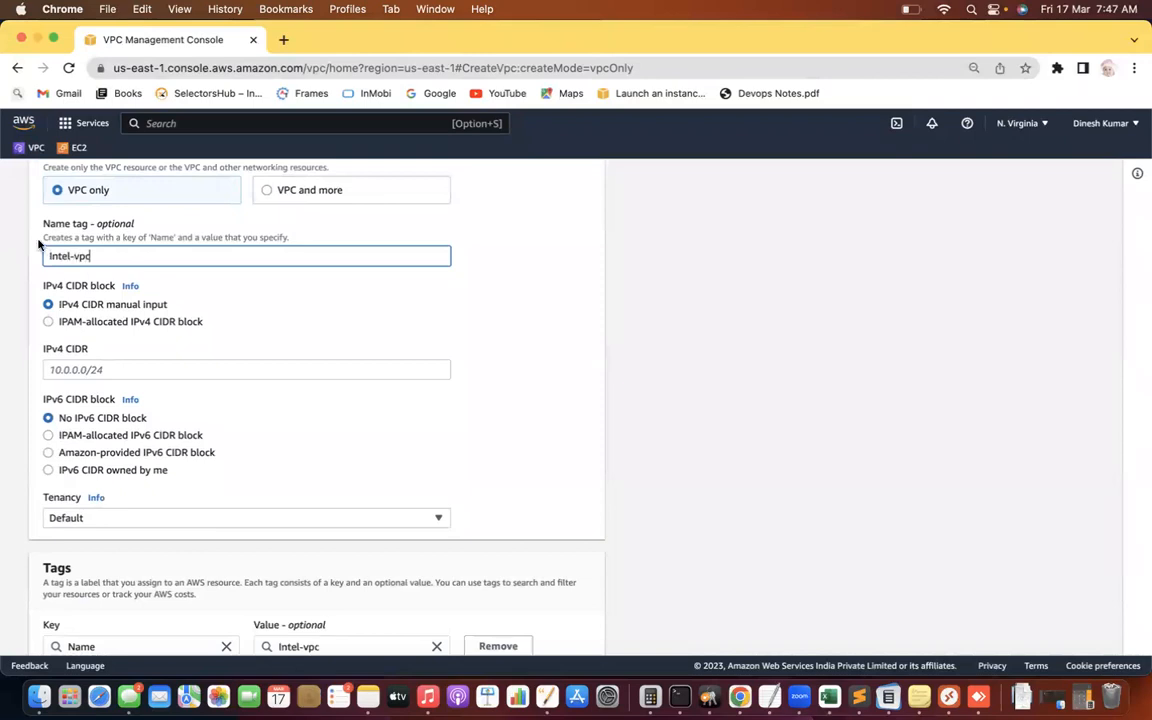
pyautogui.scroll(-3, 520, 278)
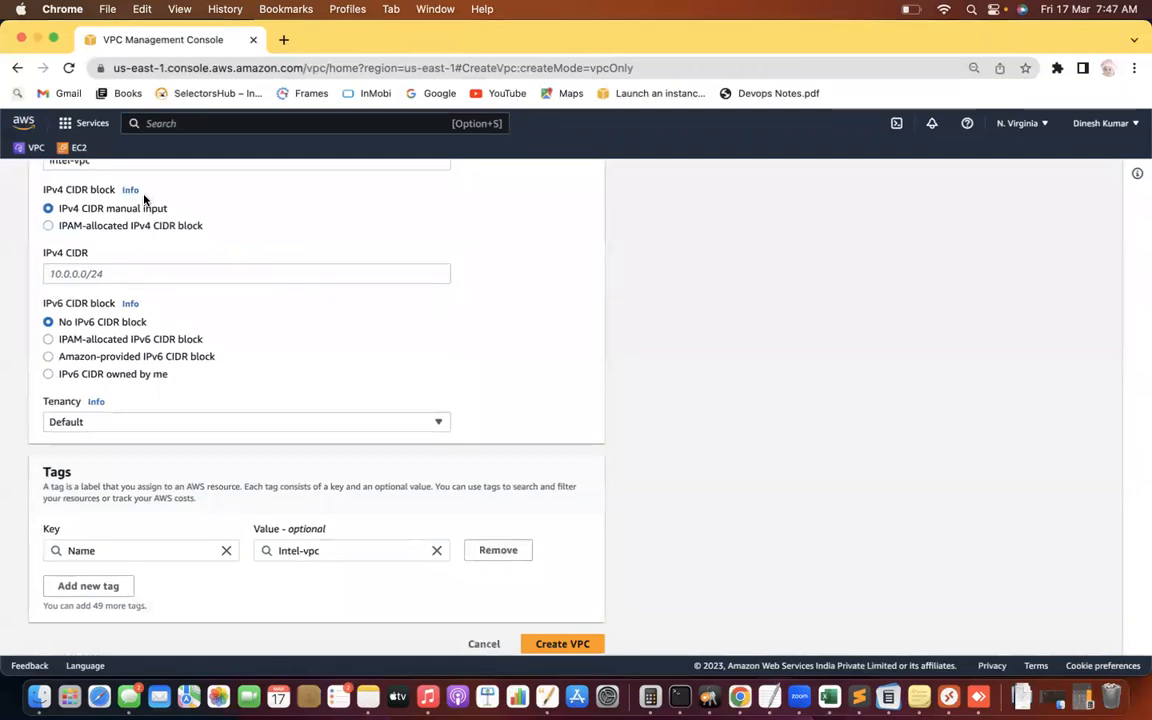
# - Enter 10.0.0.0/24 as the VPC's IPv4 CIDR
pyautogui.click(52, 273)
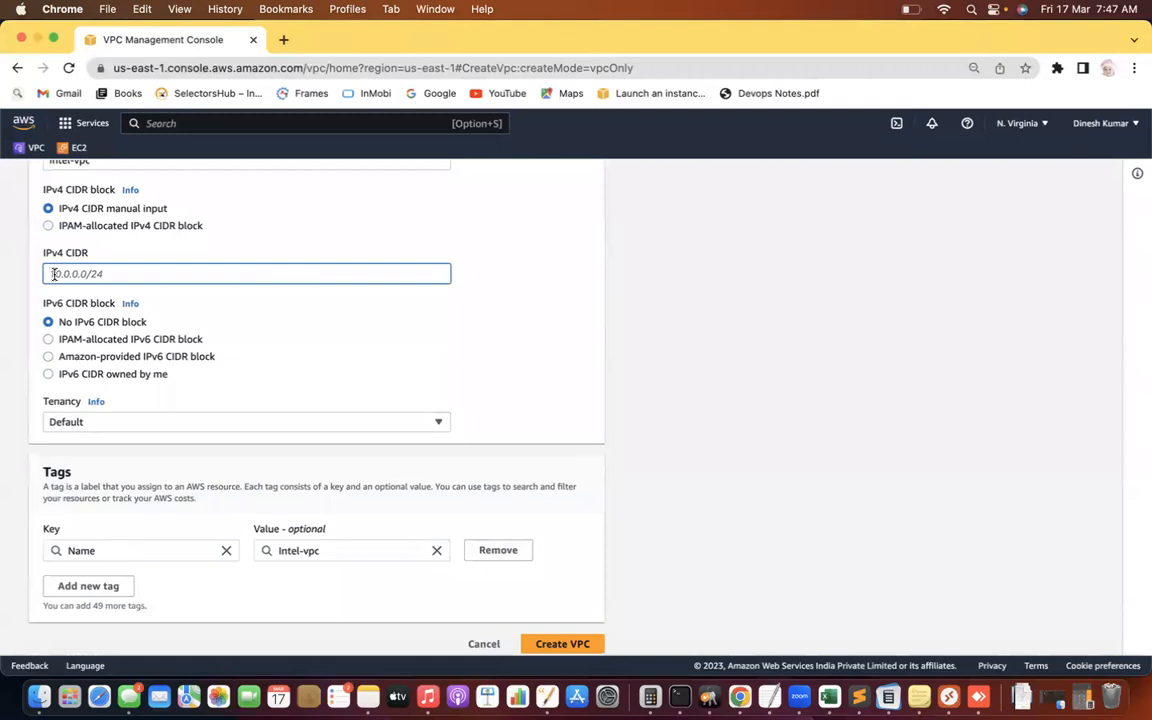
pyautogui.write('10.0.0.0')
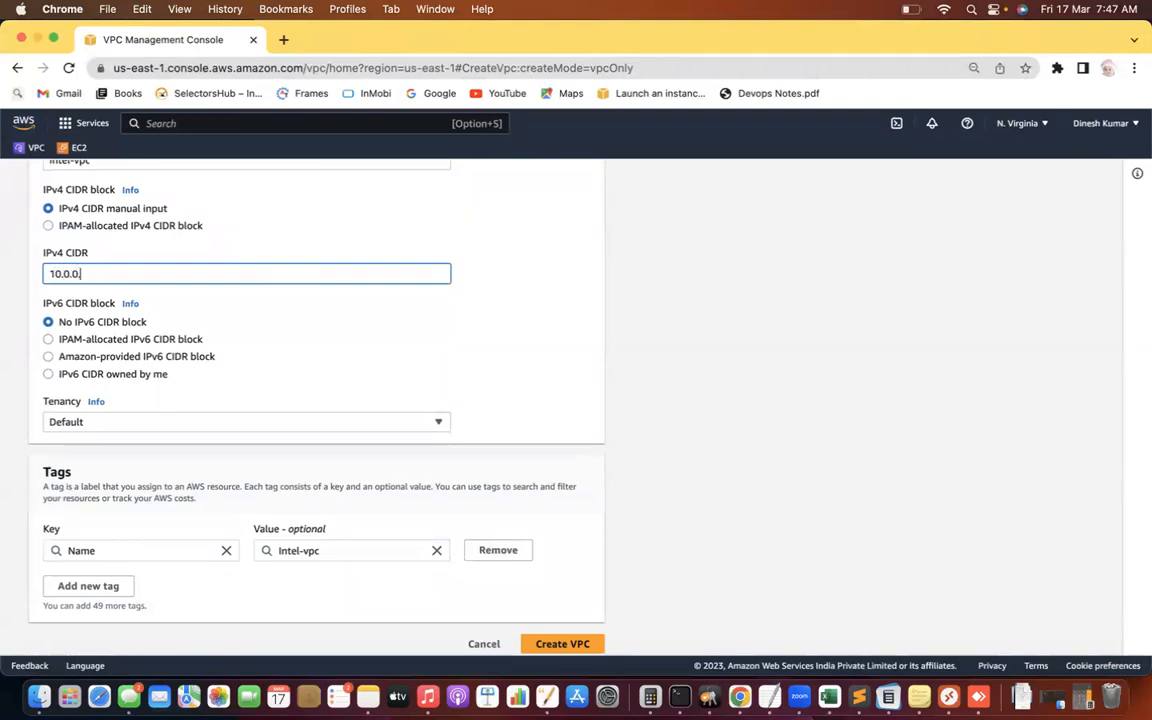
pyautogui.write('/24')
pyautogui.click(531, 304)
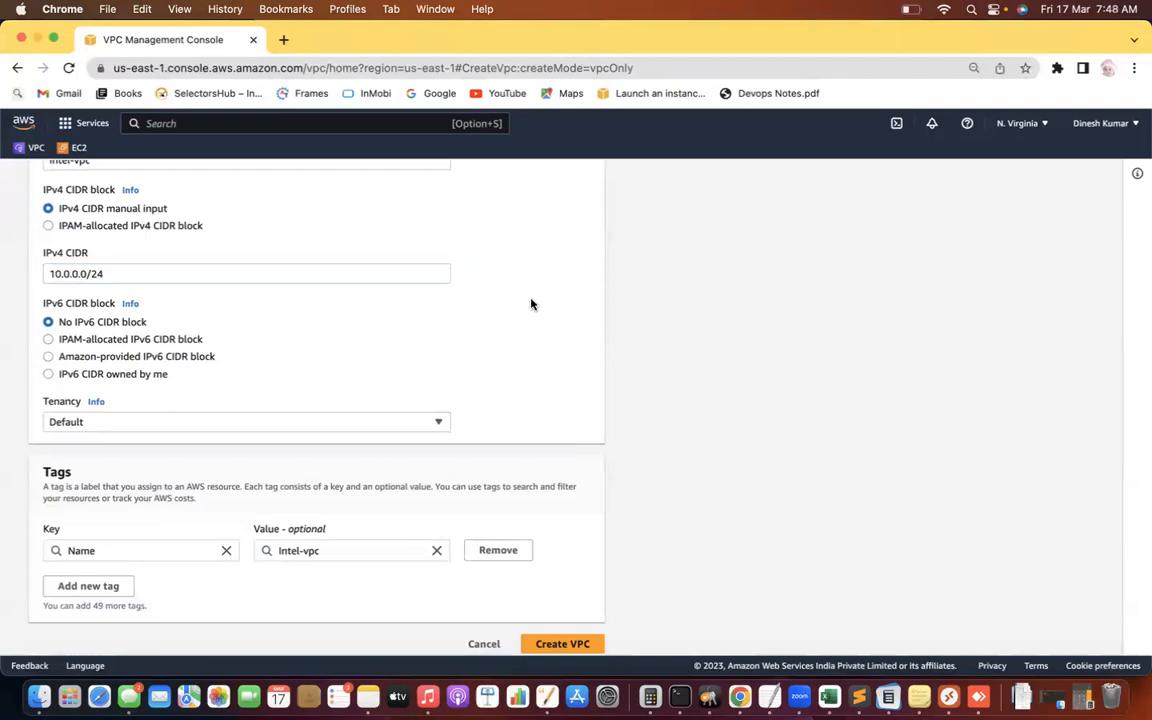
pyautogui.scroll(-1, 531, 304)
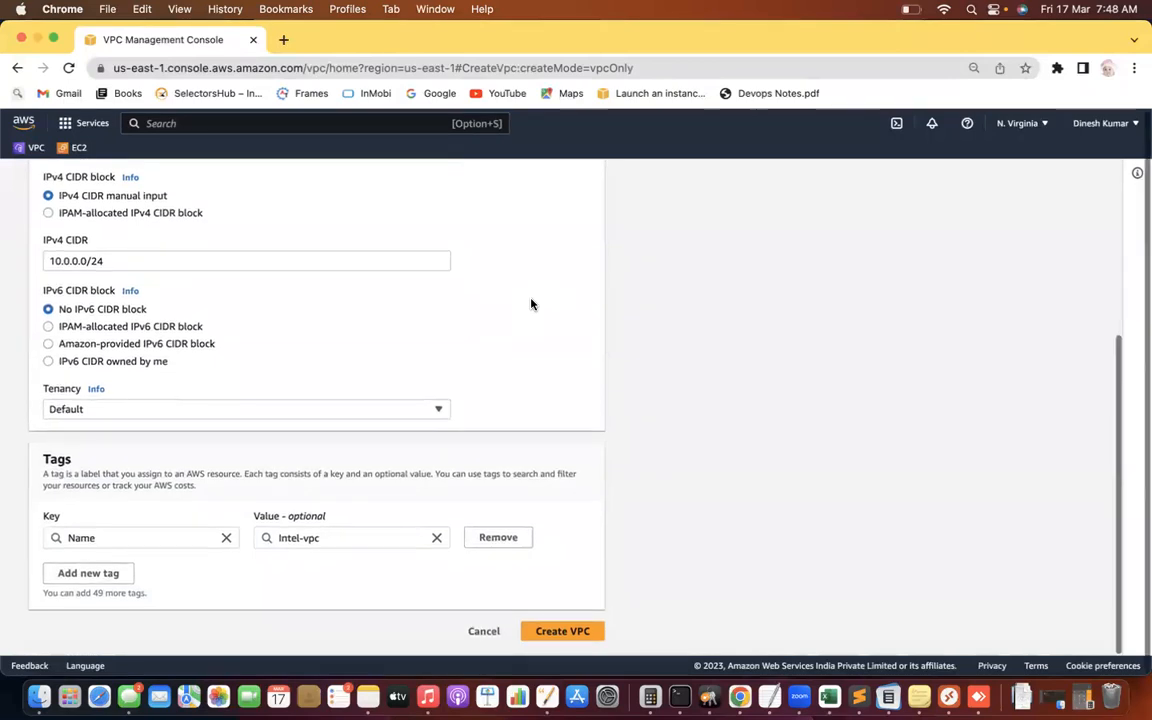
pyautogui.click(576, 630)
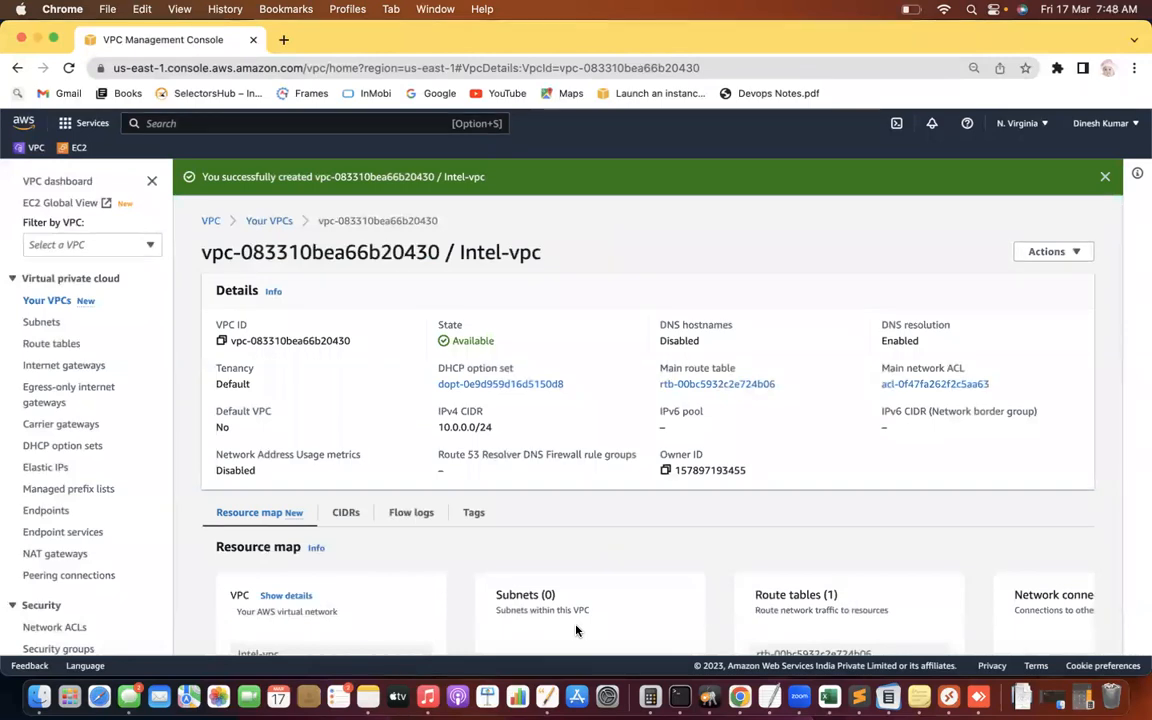
pyautogui.click(271, 223)
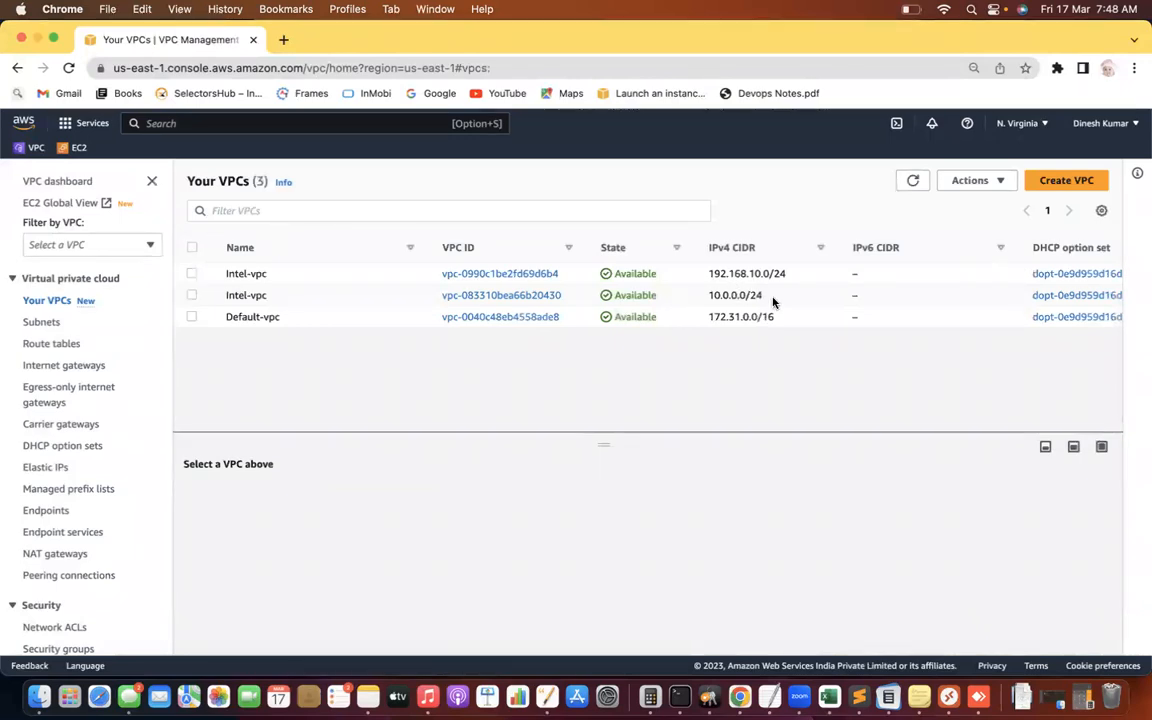
pyautogui.moveTo(773, 302); pyautogui.dragTo(699, 301)
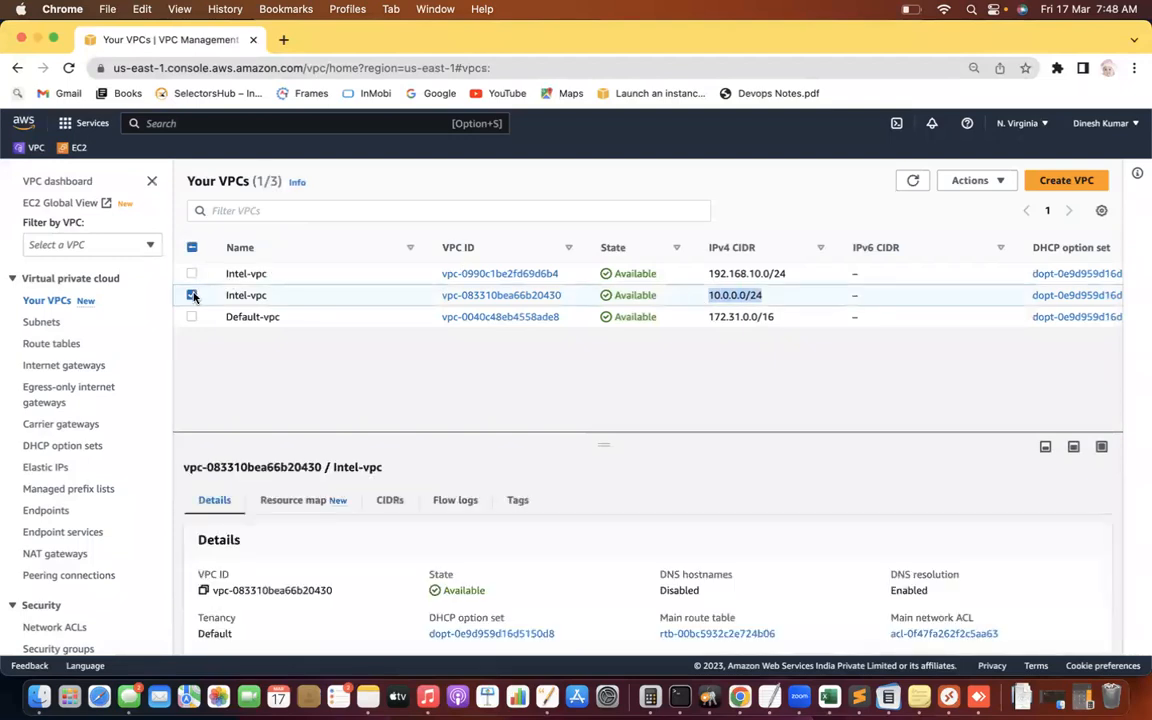
pyautogui.click(192, 295)
pyautogui.click(191, 273)
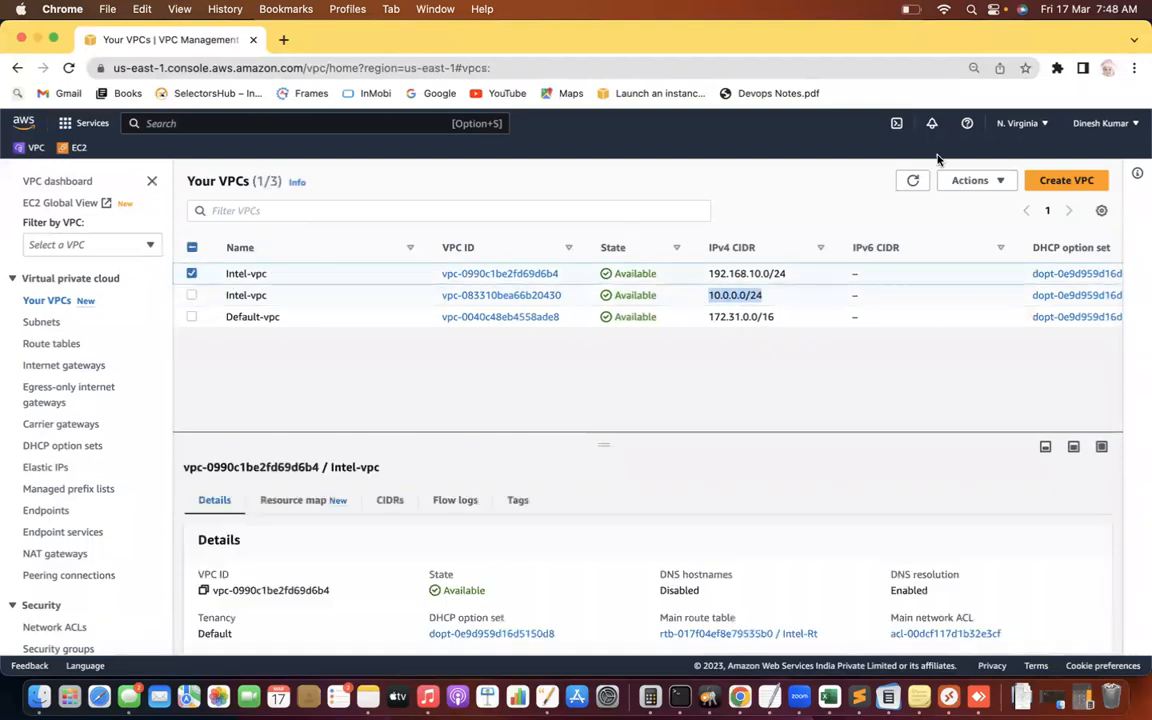
pyautogui.click(982, 177)
pyautogui.click(990, 330)
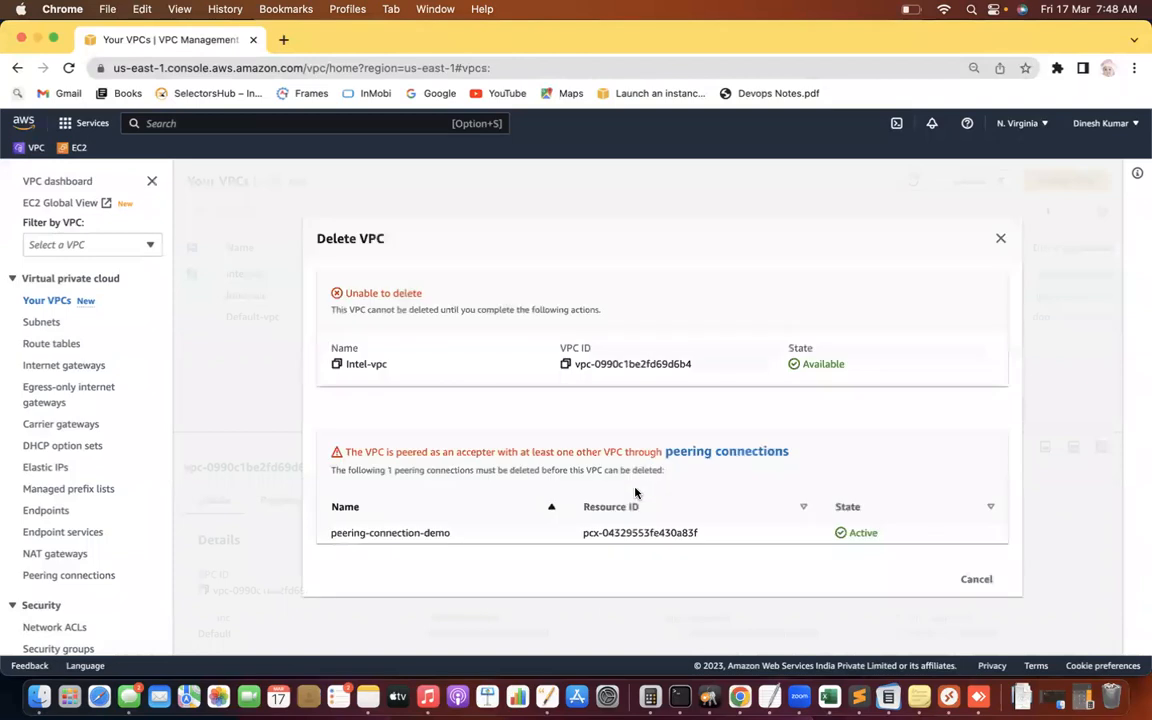
pyautogui.click(1000, 239)
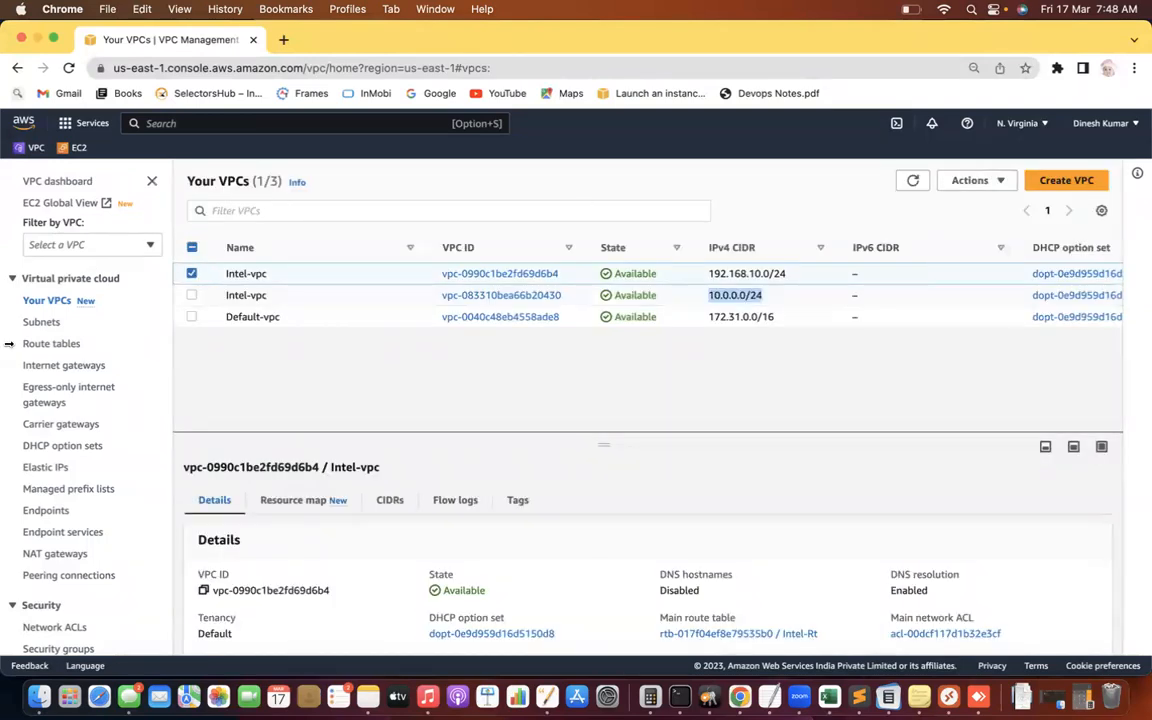
# - Delete Intel-subnet, confirming with the word 'delete'
pyautogui.click(42, 323)
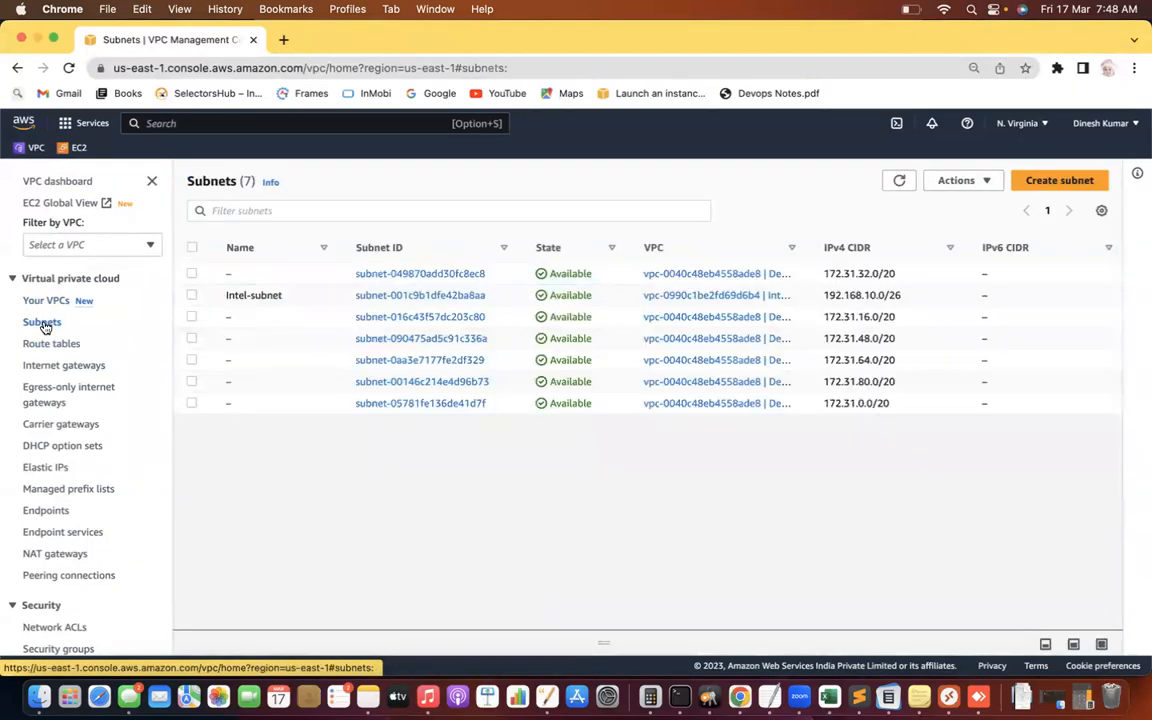
pyautogui.click(192, 295)
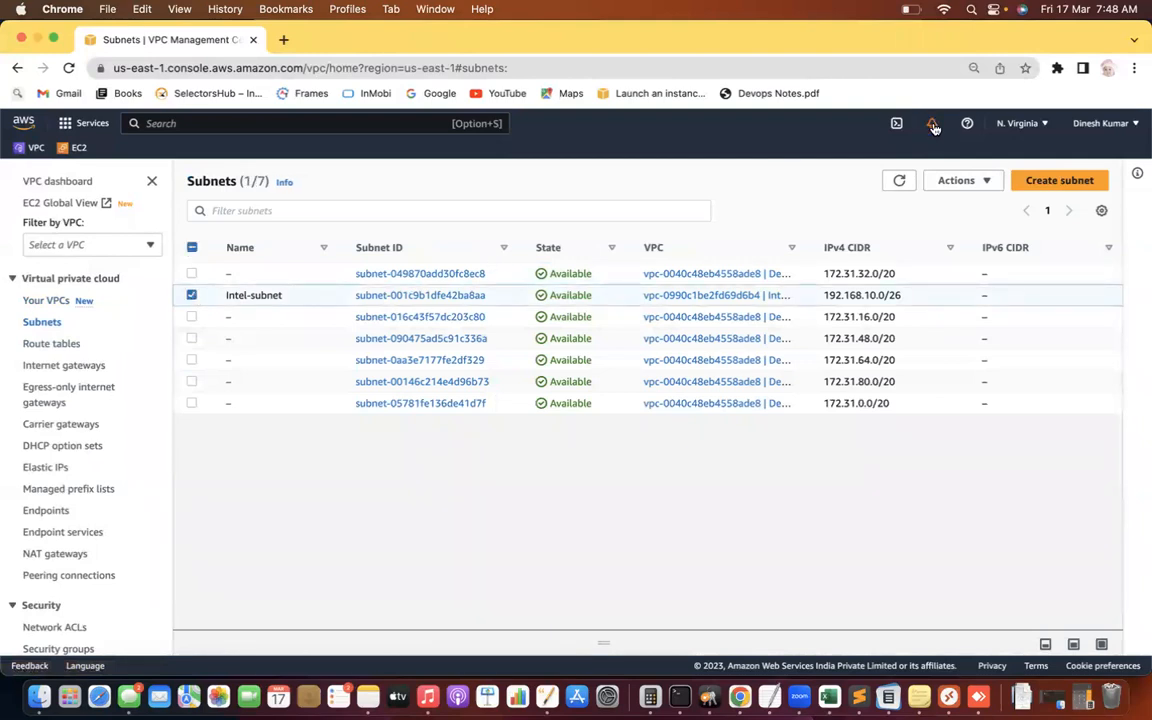
pyautogui.click(957, 180)
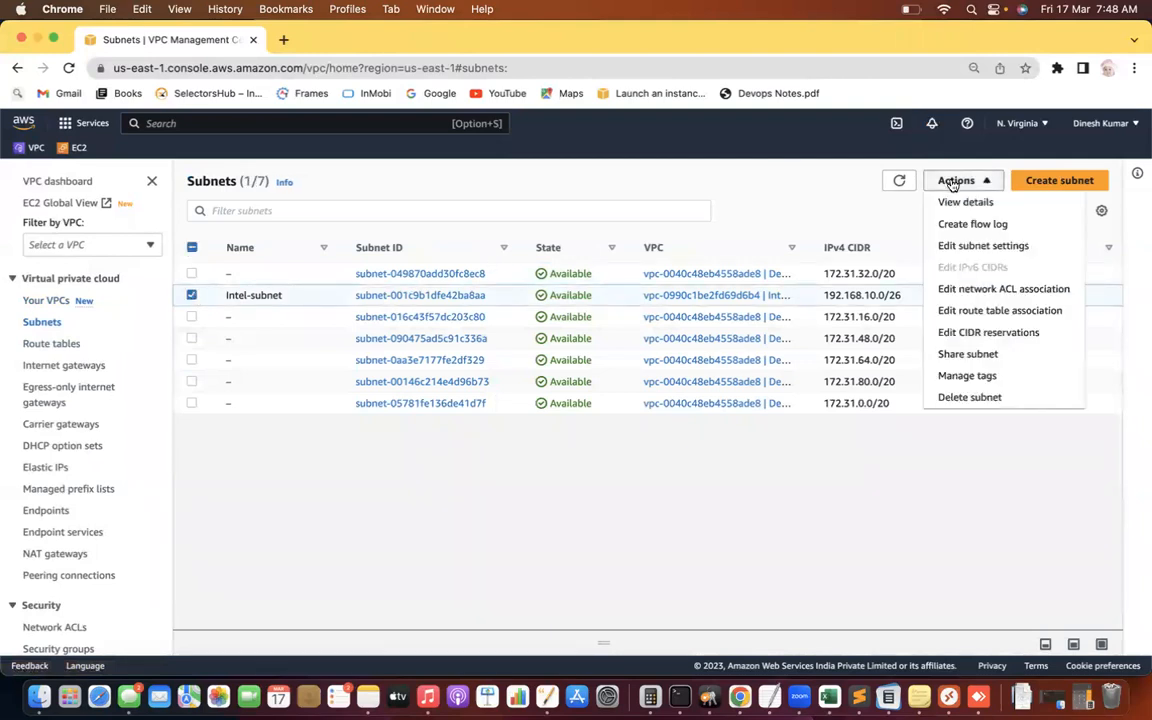
pyautogui.click(1002, 402)
pyautogui.write('delete')
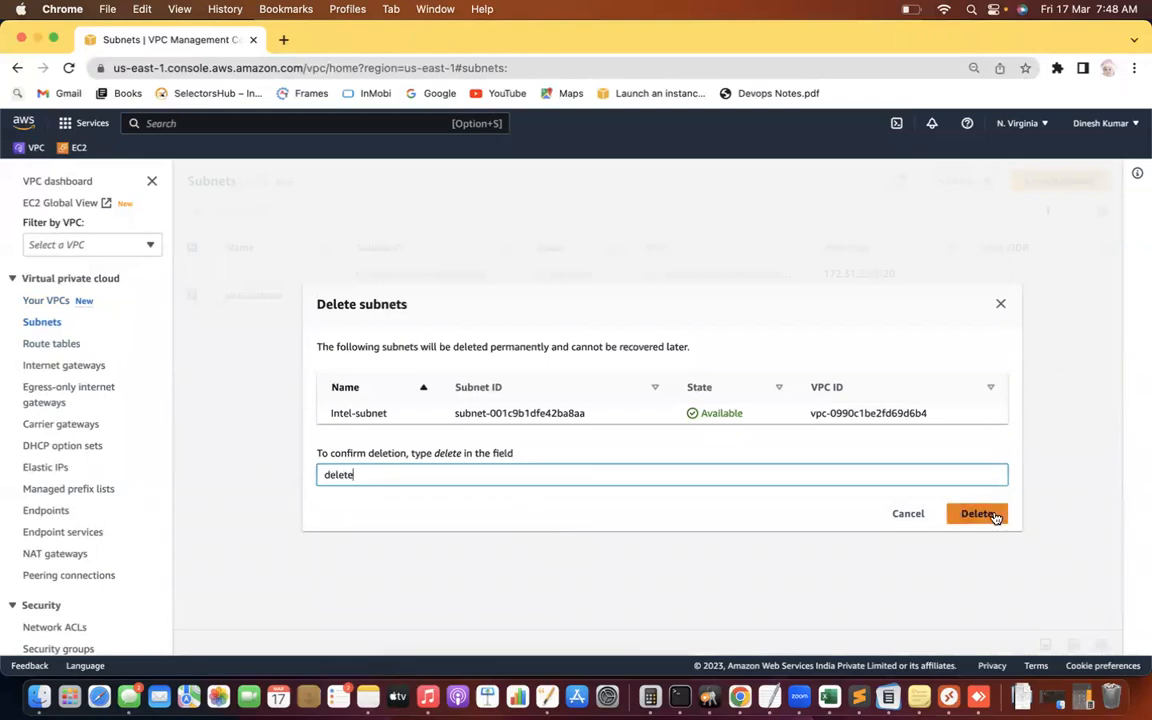
pyautogui.click(993, 515)
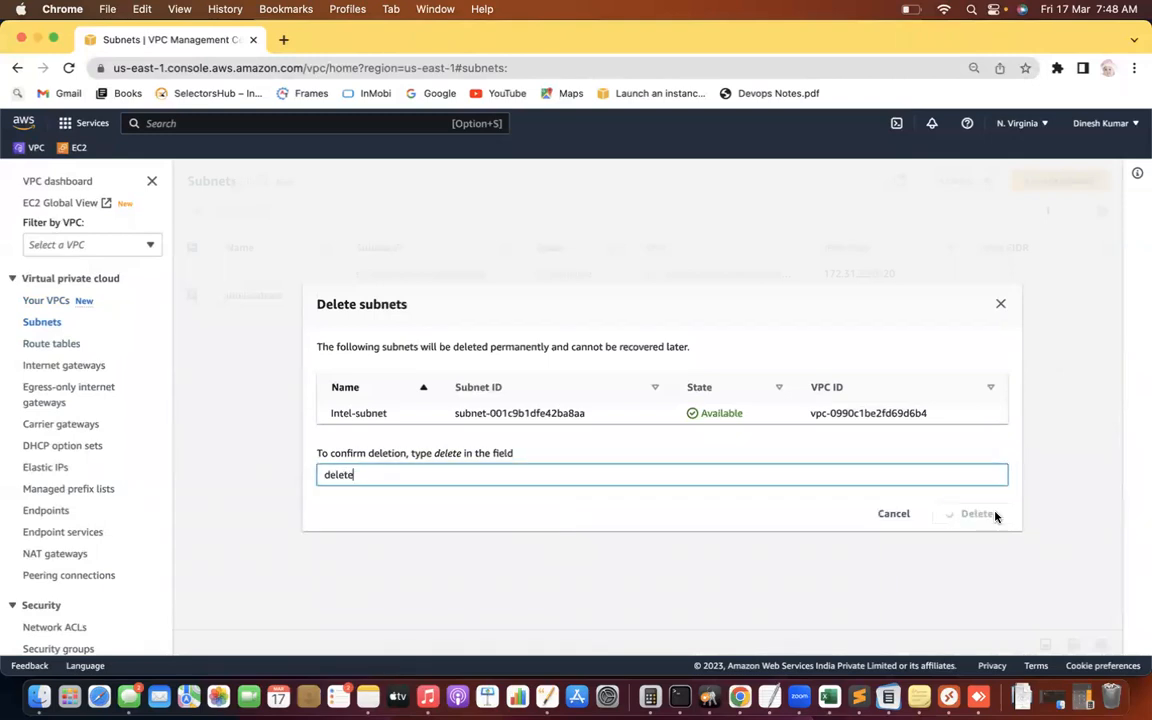
# - Try deleting route table Intel-Rt and dismiss the main-route-table warning
pyautogui.click(66, 346)
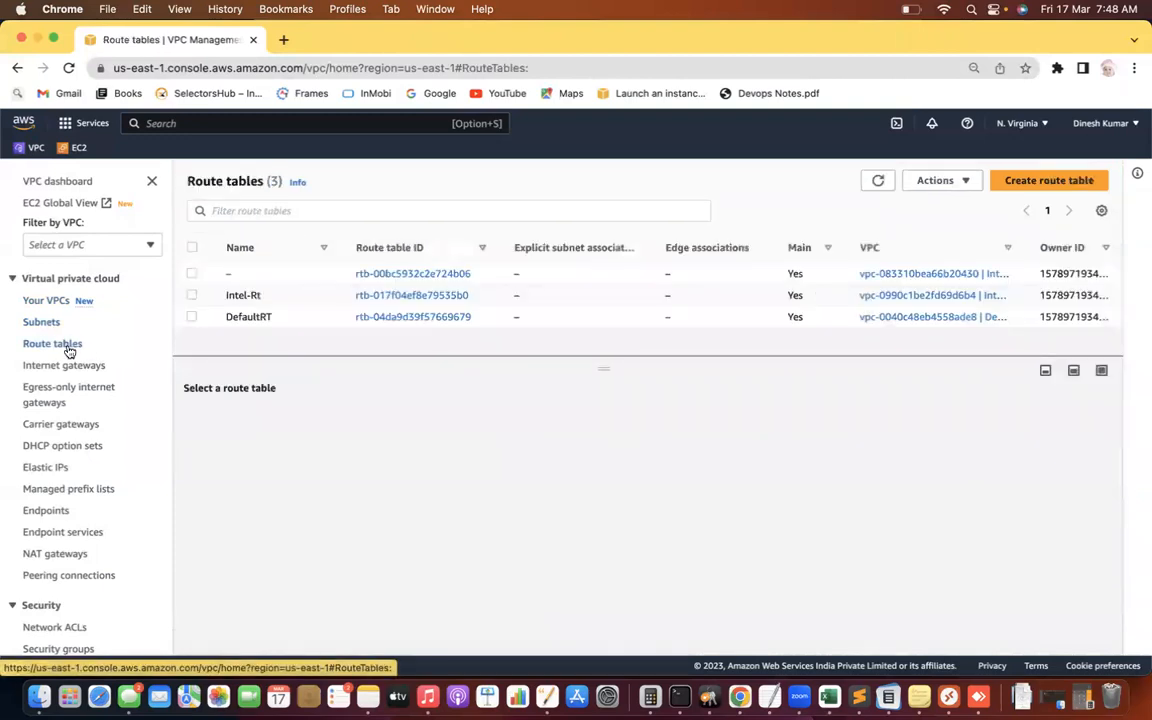
pyautogui.click(191, 295)
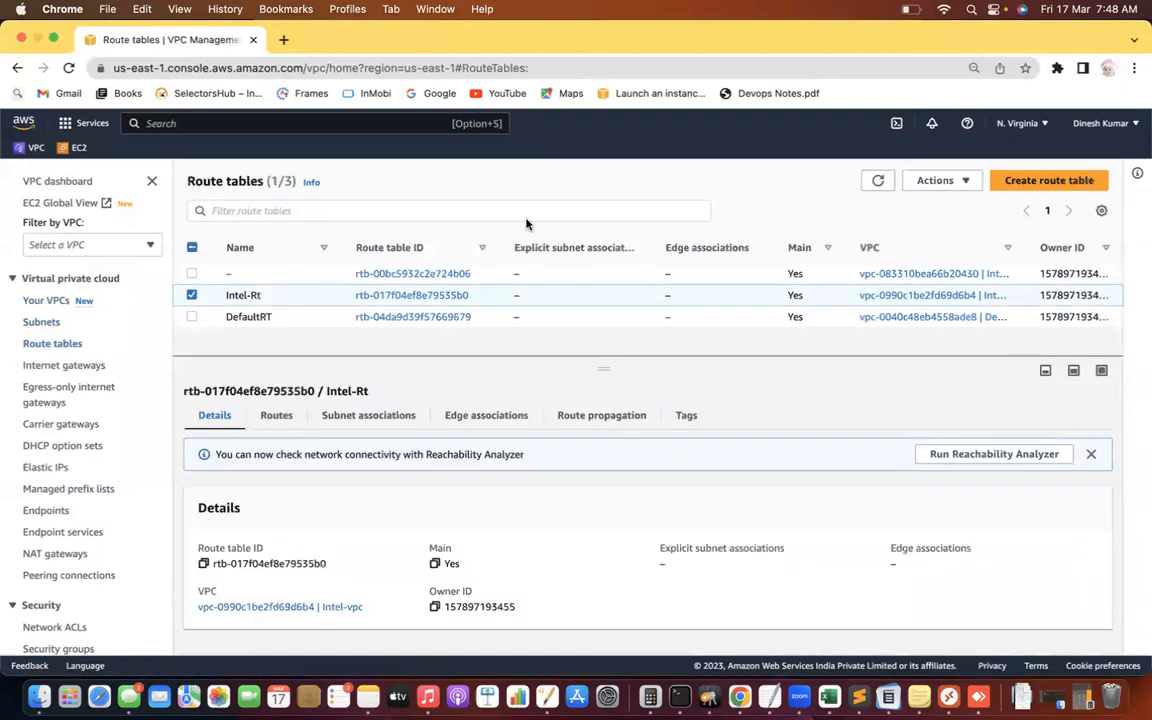
pyautogui.click(960, 180)
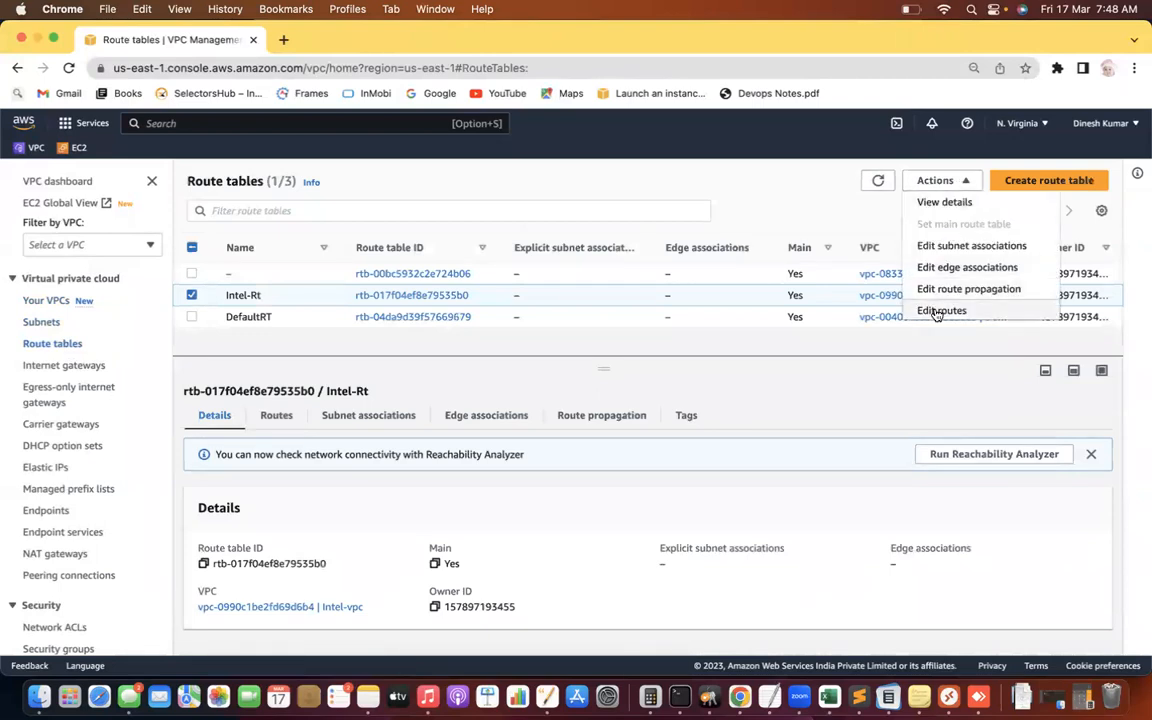
pyautogui.scroll(-2, 936, 314)
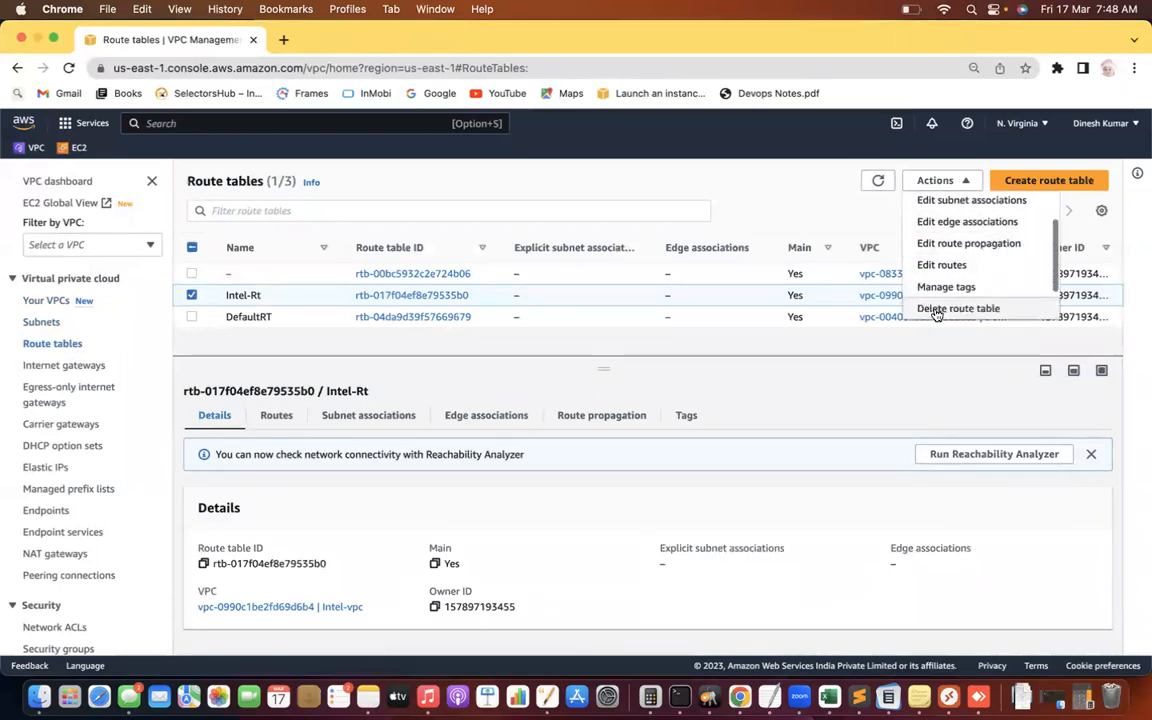
pyautogui.click(957, 308)
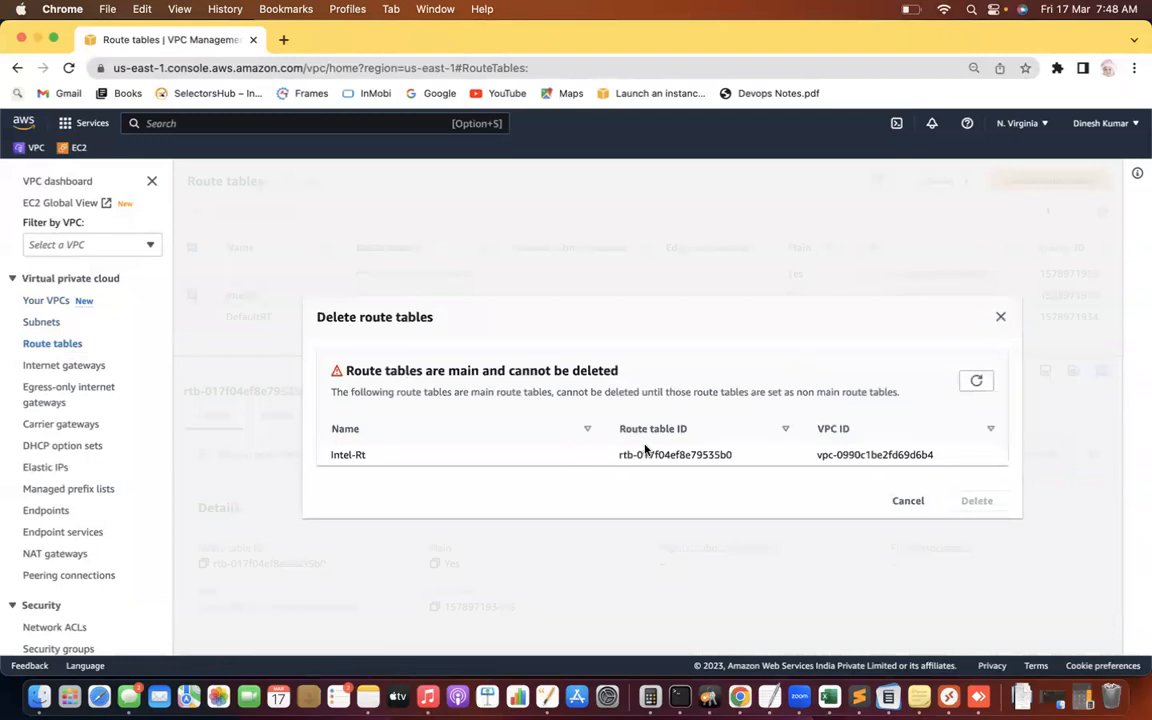
pyautogui.click(1000, 318)
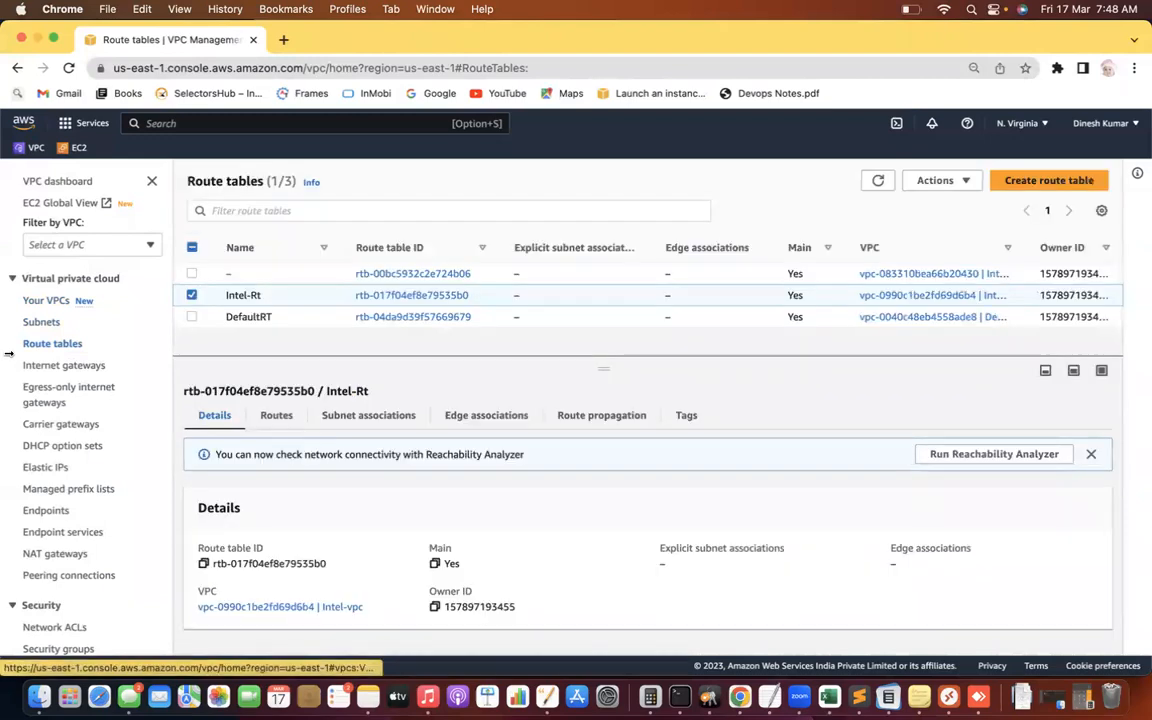
# - Browse internet gateways, Elastic IPs, and NAT gateways, then select peering-connection-demo and show its actions
pyautogui.click(66, 366)
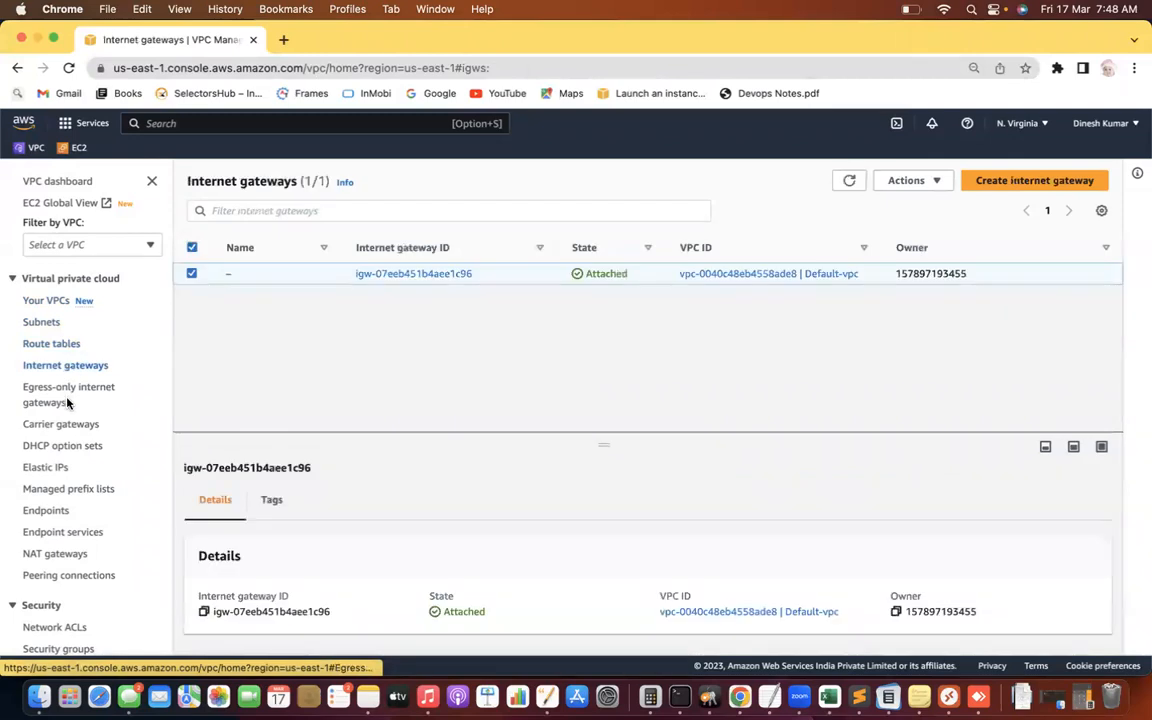
pyautogui.click(63, 468)
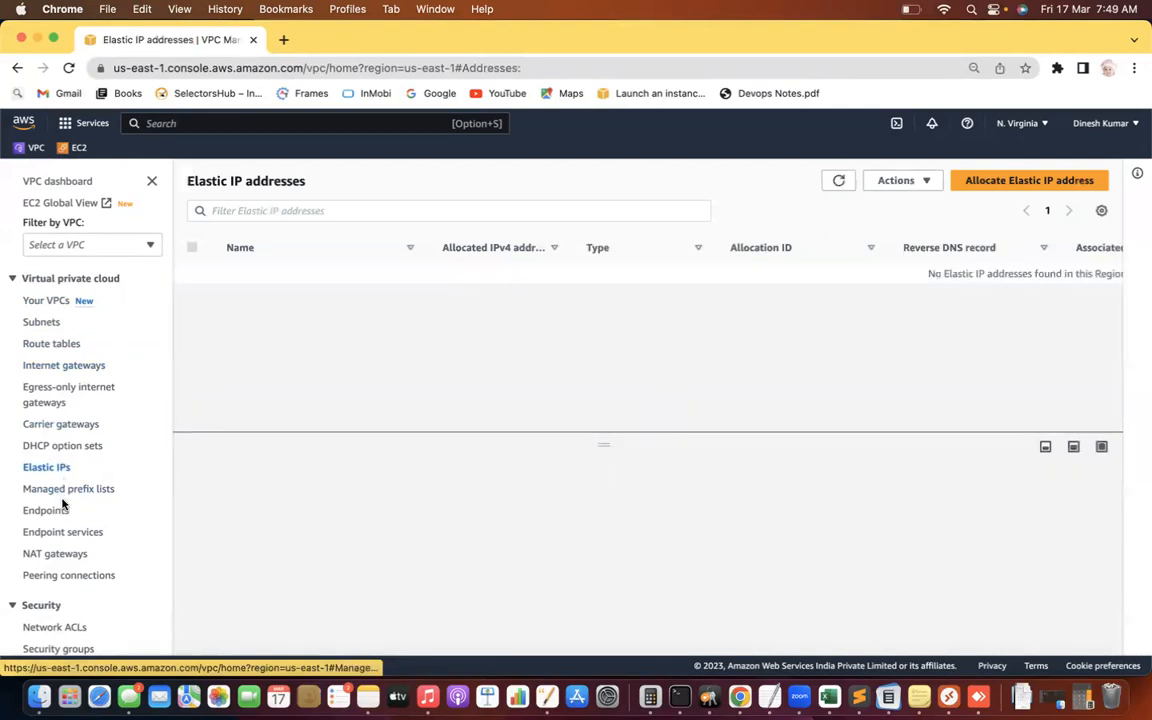
pyautogui.click(64, 555)
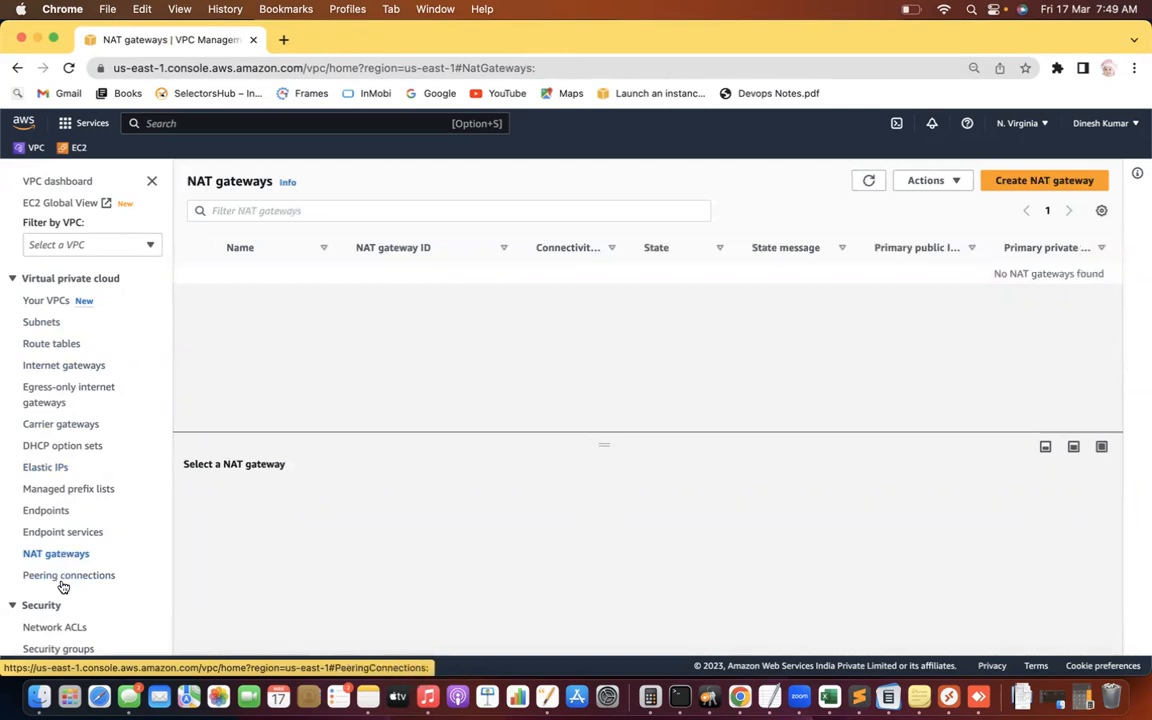
pyautogui.click(63, 578)
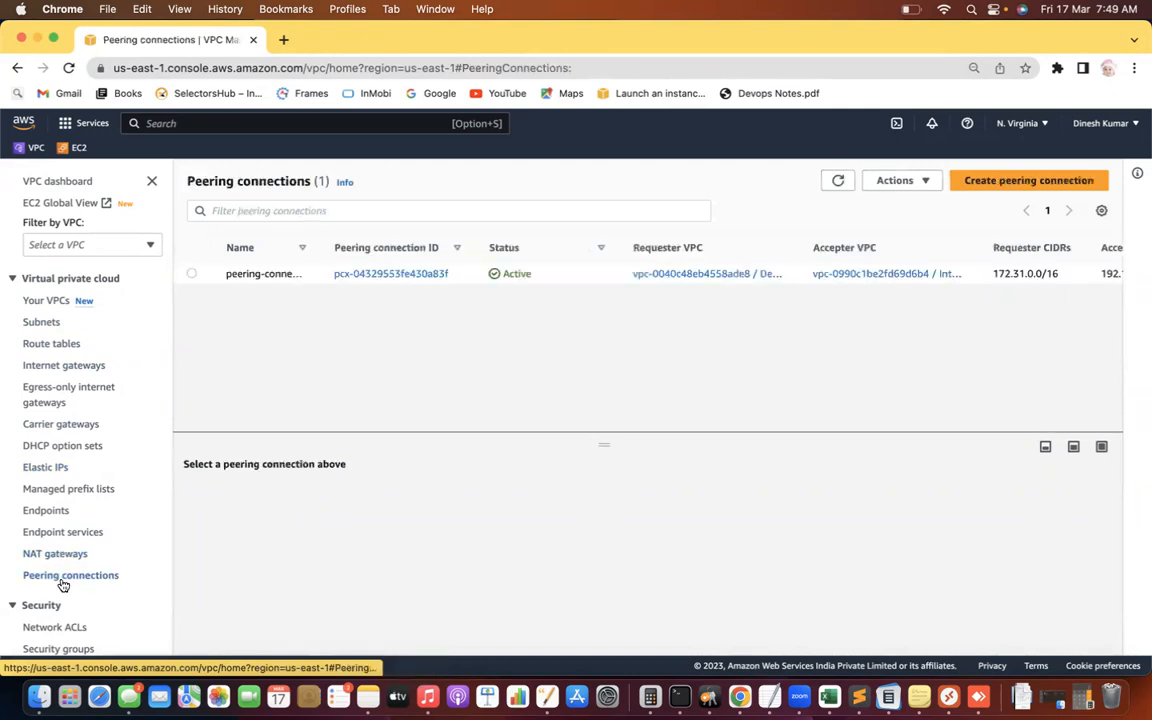
pyautogui.click(190, 272)
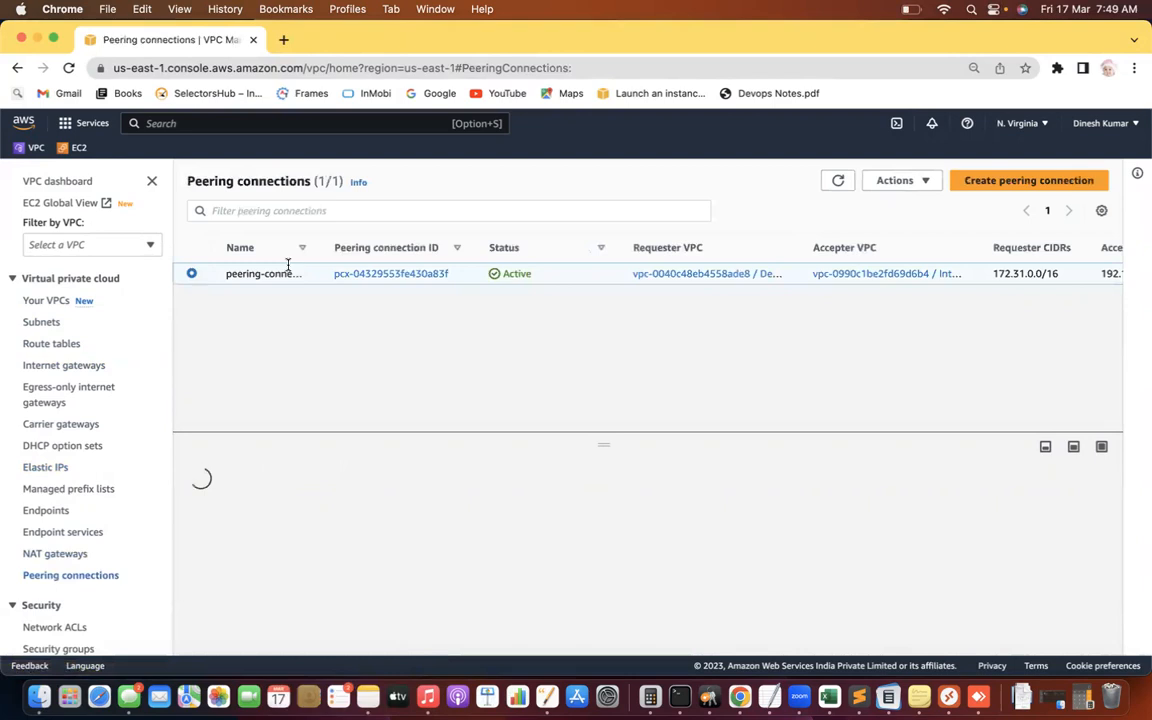
pyautogui.click(896, 180)
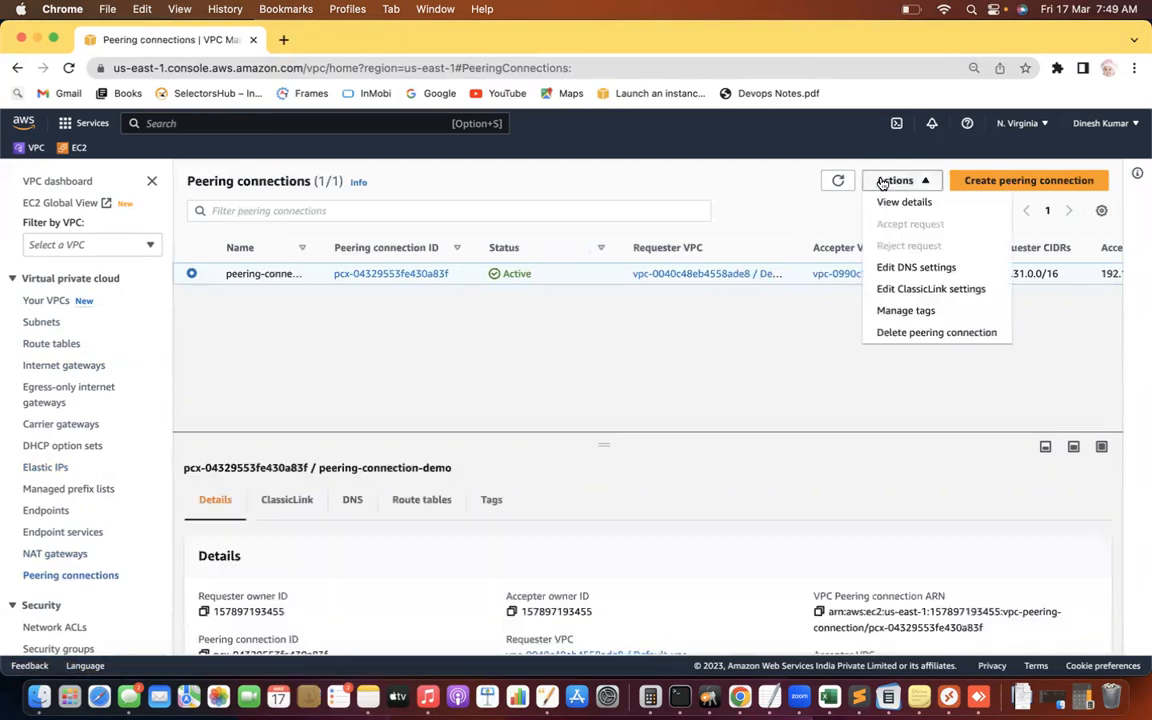
# - Cancel the peering deletion and retry deleting Intel-vpc, dismissing the unable-to-delete notice
pyautogui.click(893, 334)
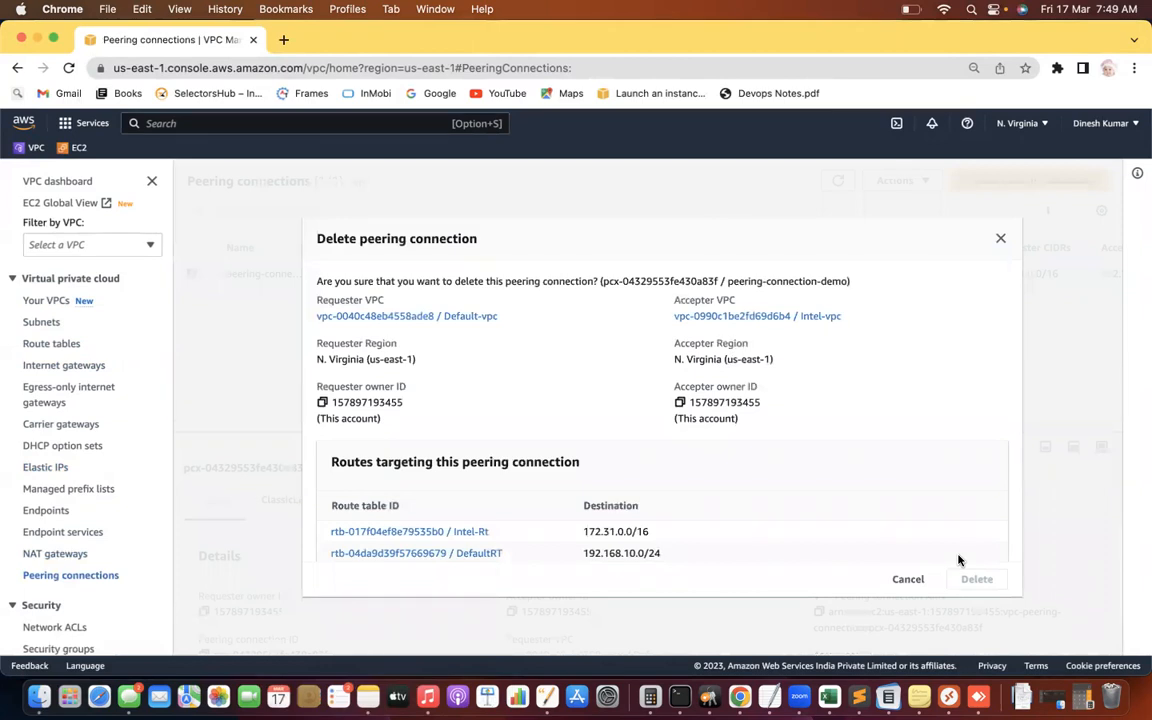
pyautogui.click(998, 241)
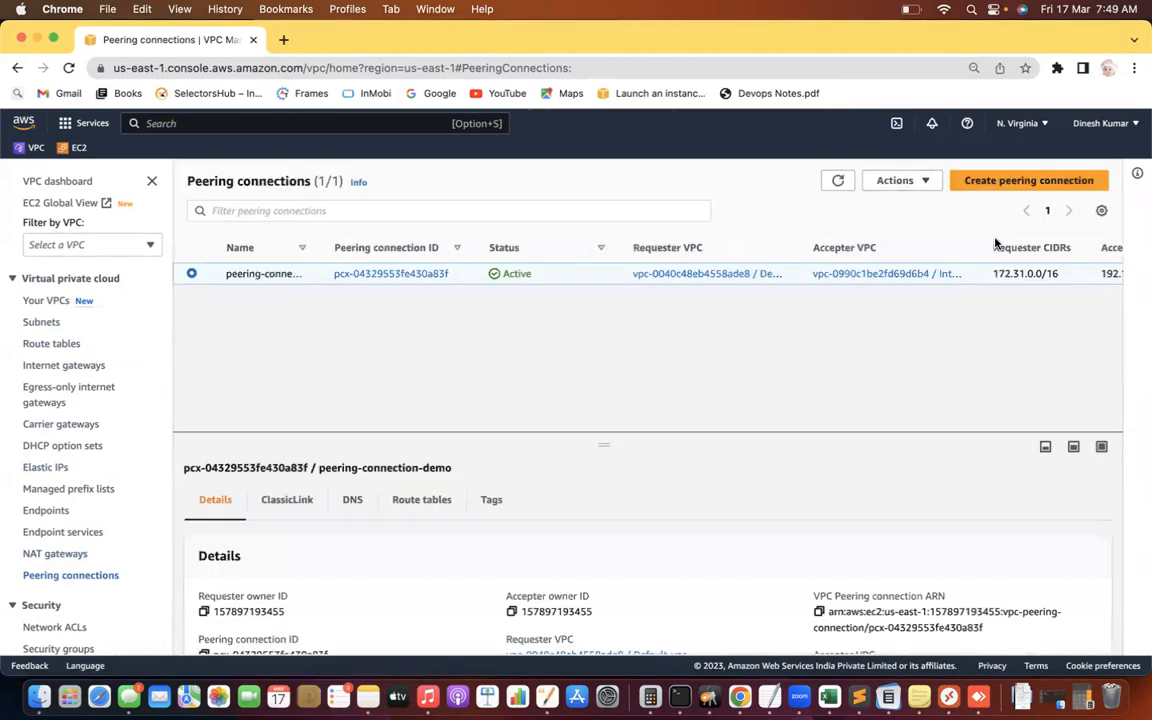
pyautogui.click(44, 302)
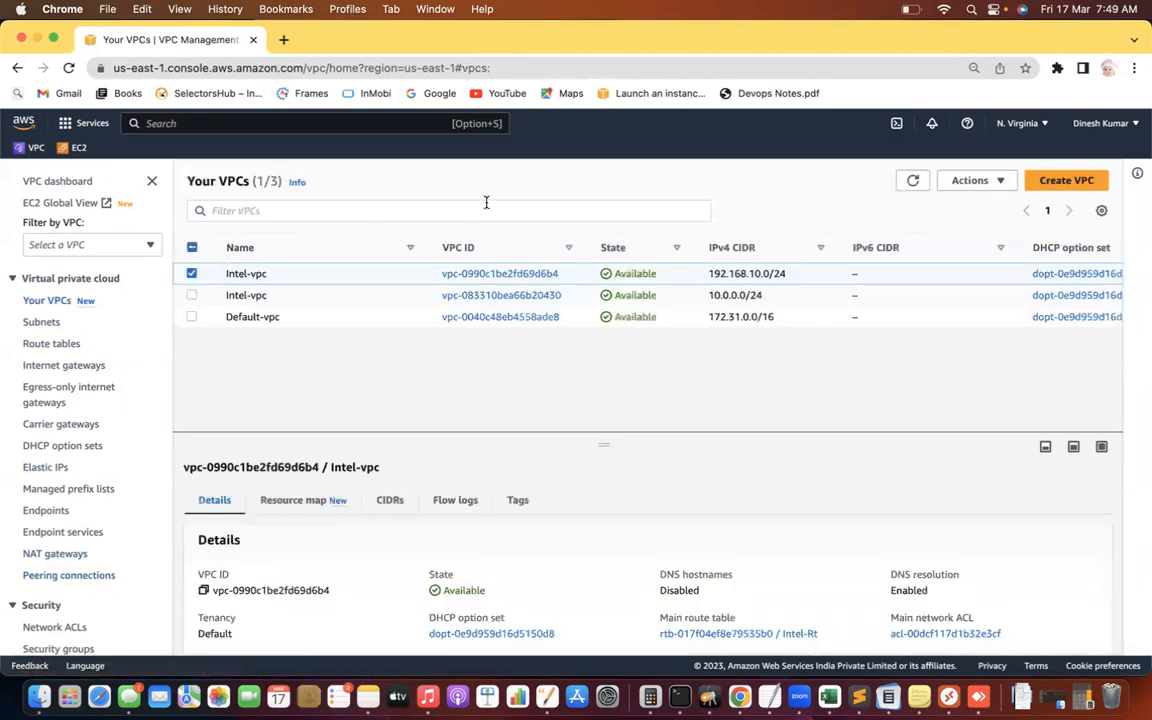
pyautogui.click(962, 181)
pyautogui.click(978, 333)
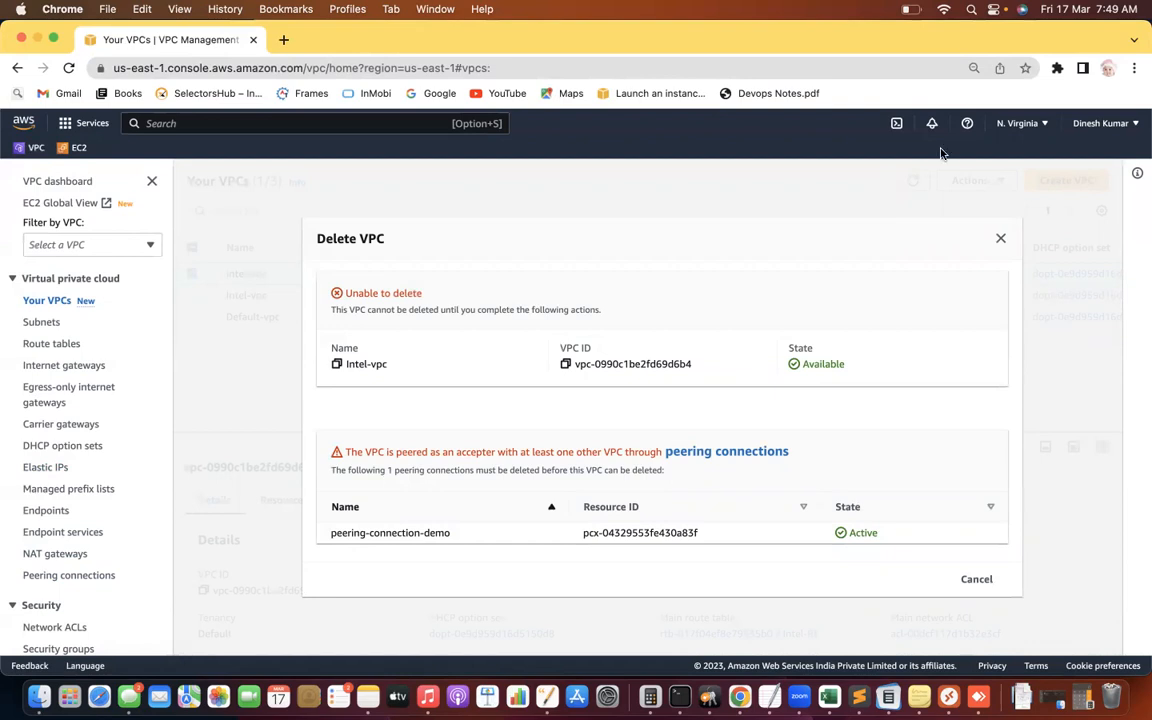
pyautogui.click(1000, 238)
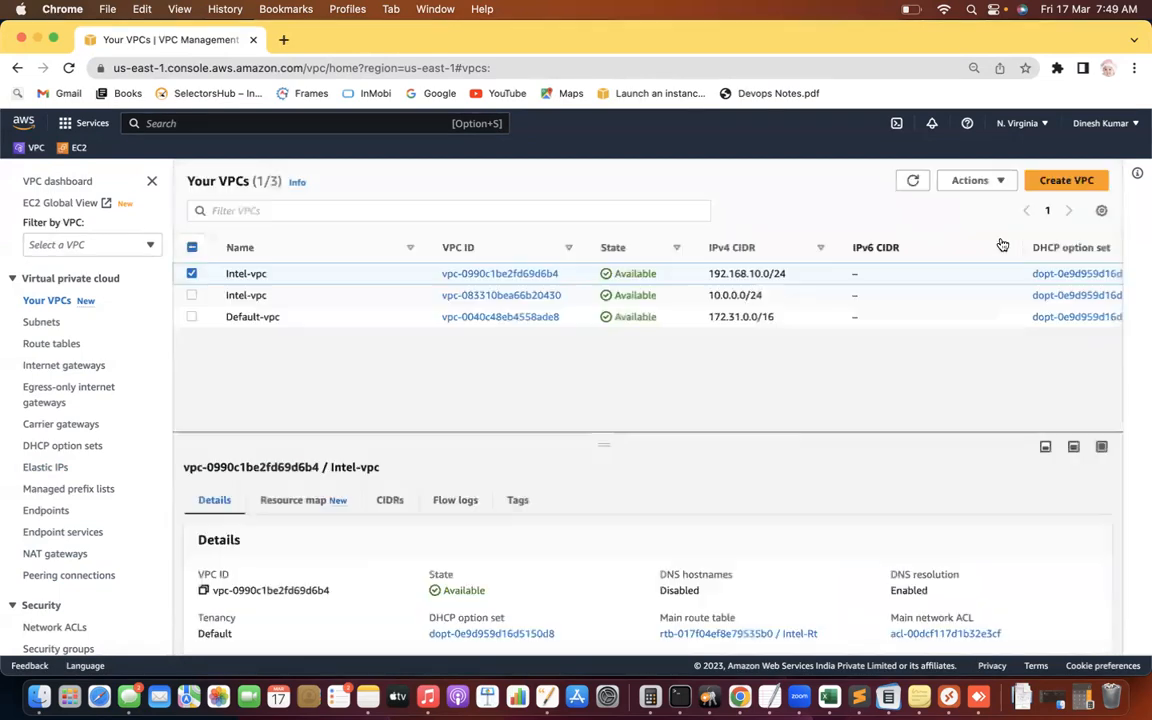
# - Reopen the peering connection's delete dialog and follow its link to route table Intel-Rt
pyautogui.click(71, 583)
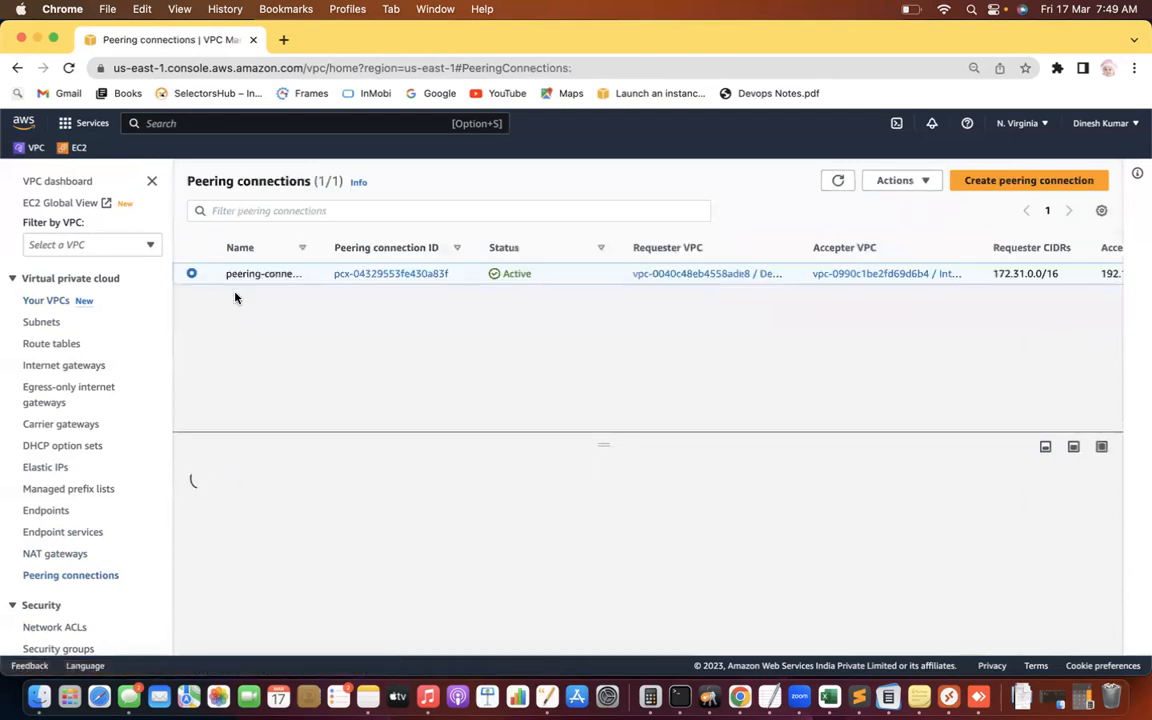
pyautogui.click(900, 180)
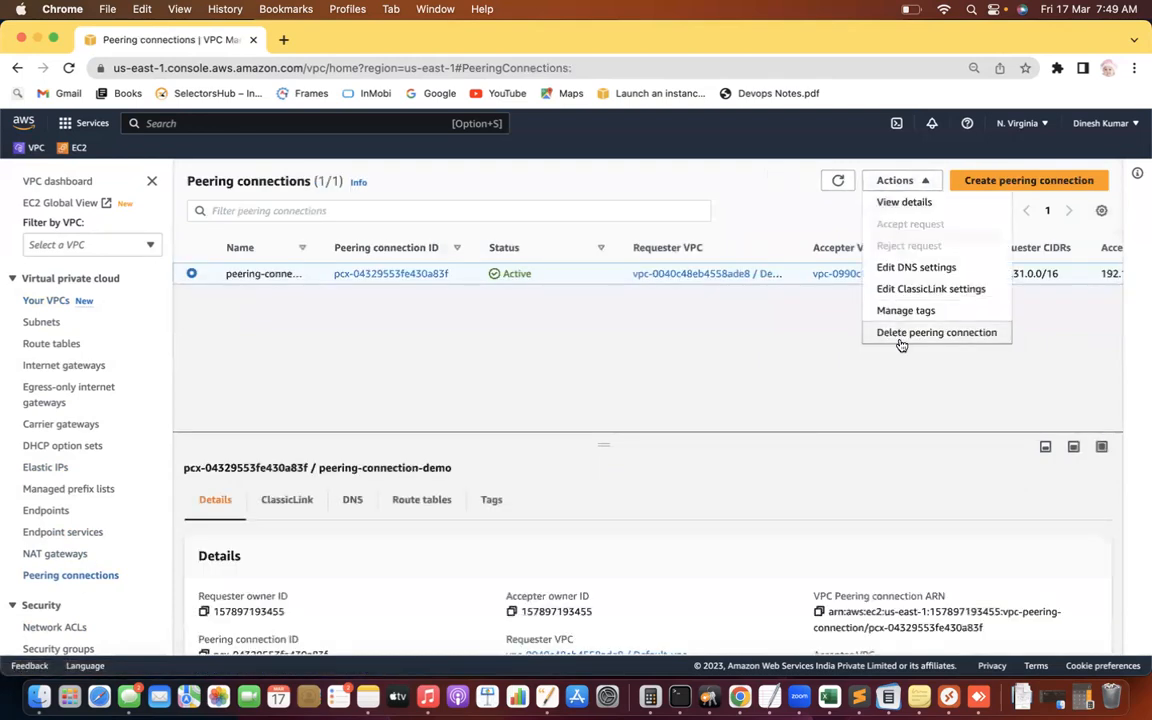
pyautogui.click(899, 338)
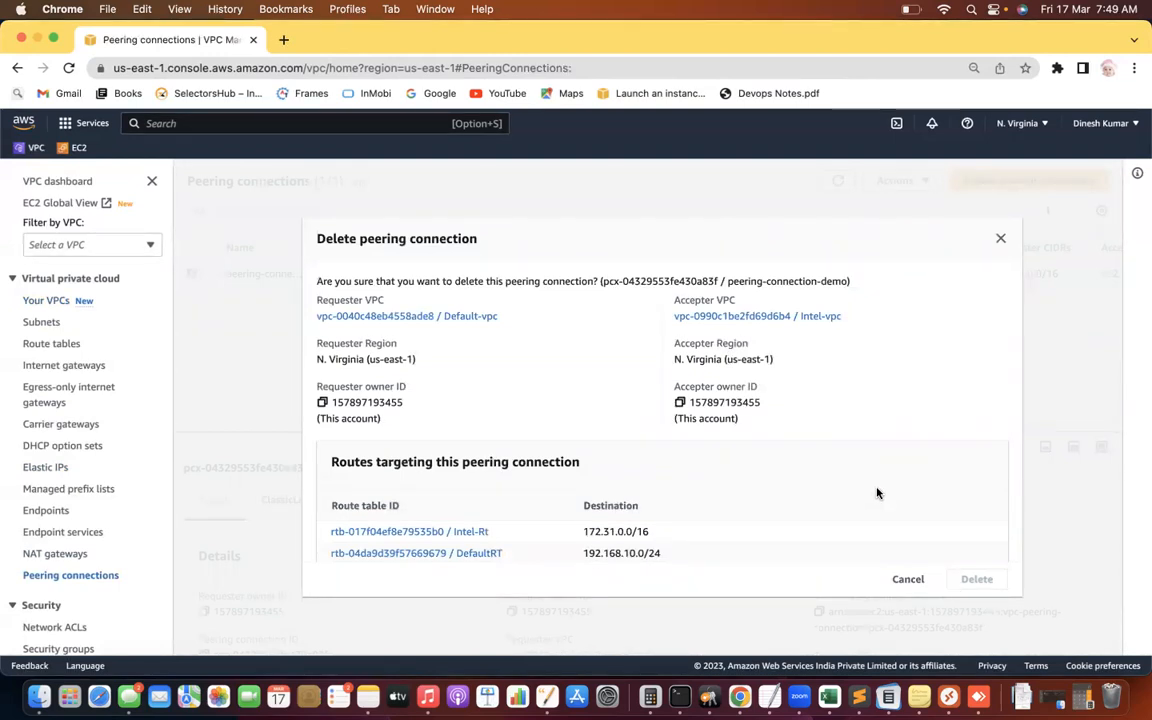
pyautogui.click(454, 535)
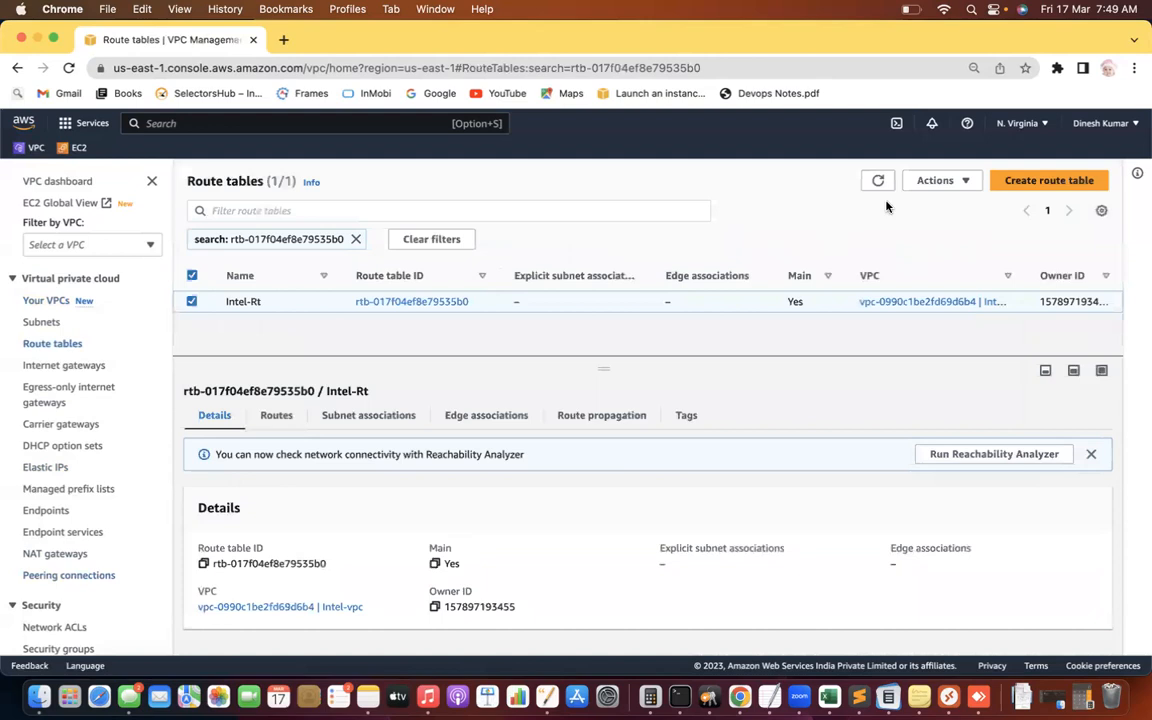
# - Attempt to delete the filtered Intel-Rt route table and dismiss the cannot-delete warning
pyautogui.click(932, 186)
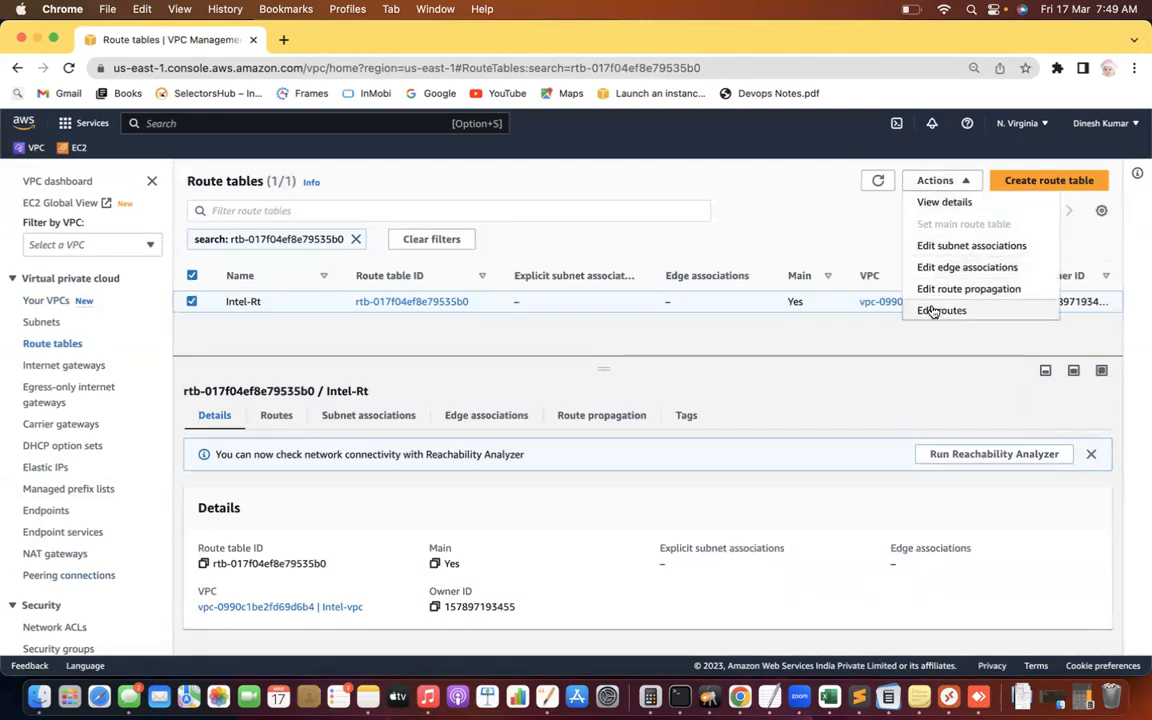
pyautogui.scroll(-3, 932, 311)
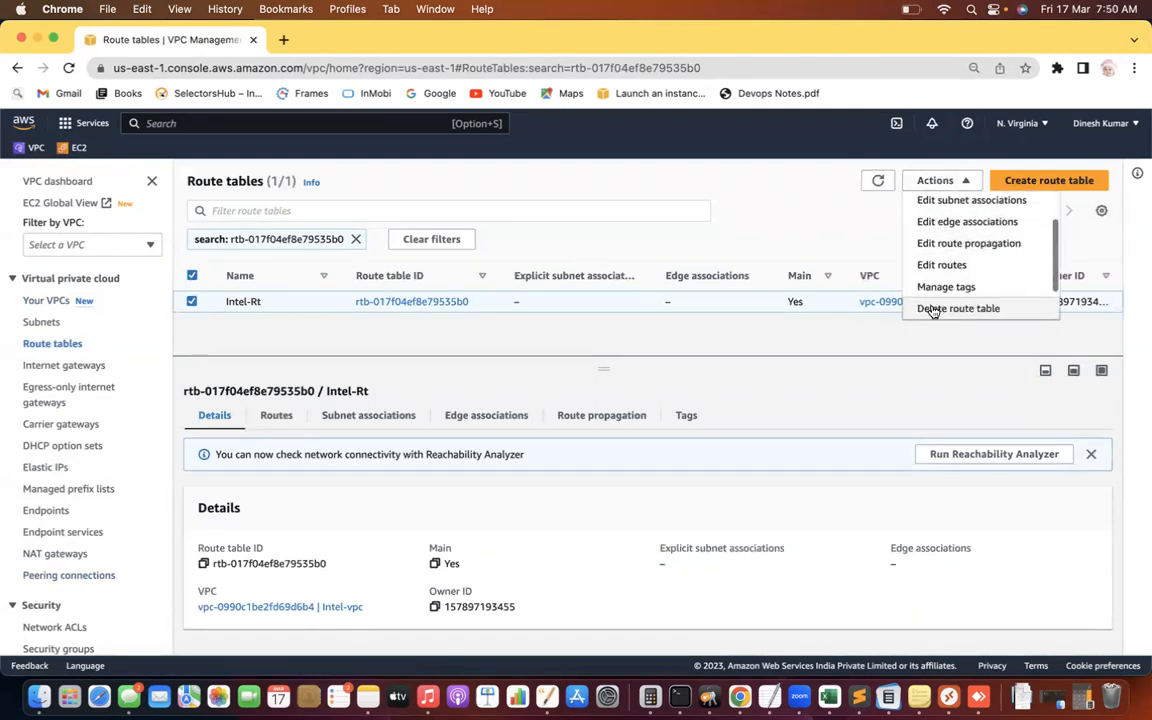
pyautogui.click(932, 309)
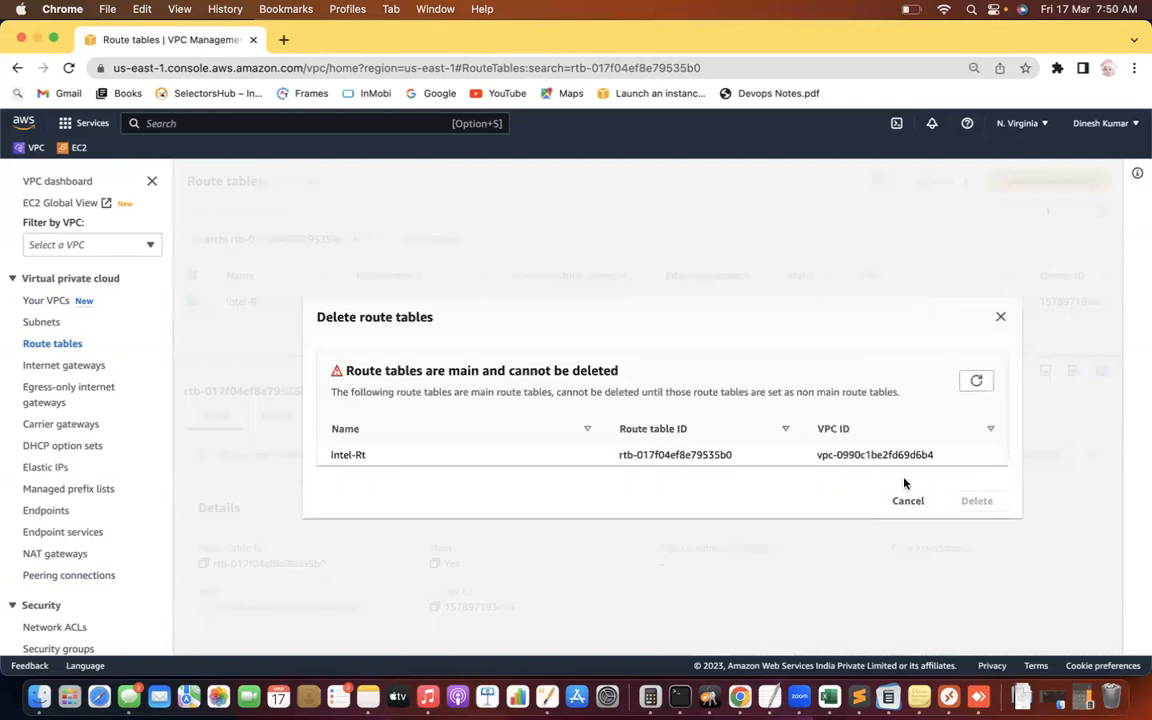
pyautogui.click(977, 383)
pyautogui.click(1001, 318)
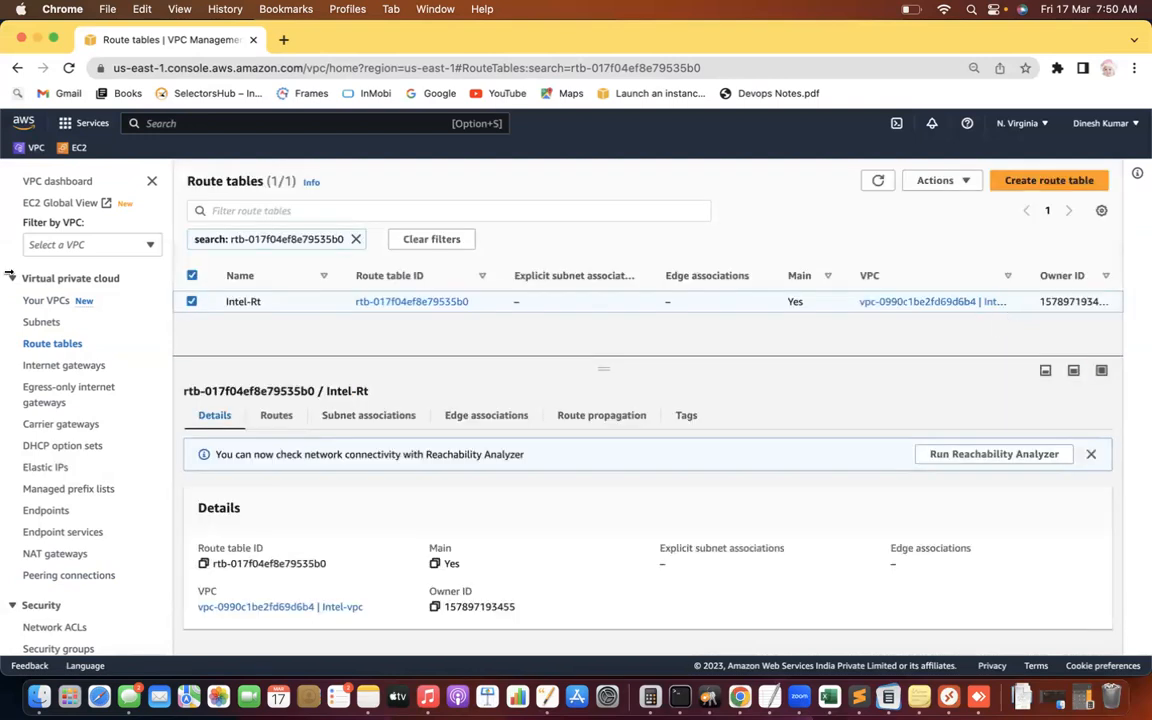
# - Clear the route table filter, reload the list, and retry deleting Intel-Rt, still blocked
pyautogui.click(52, 344)
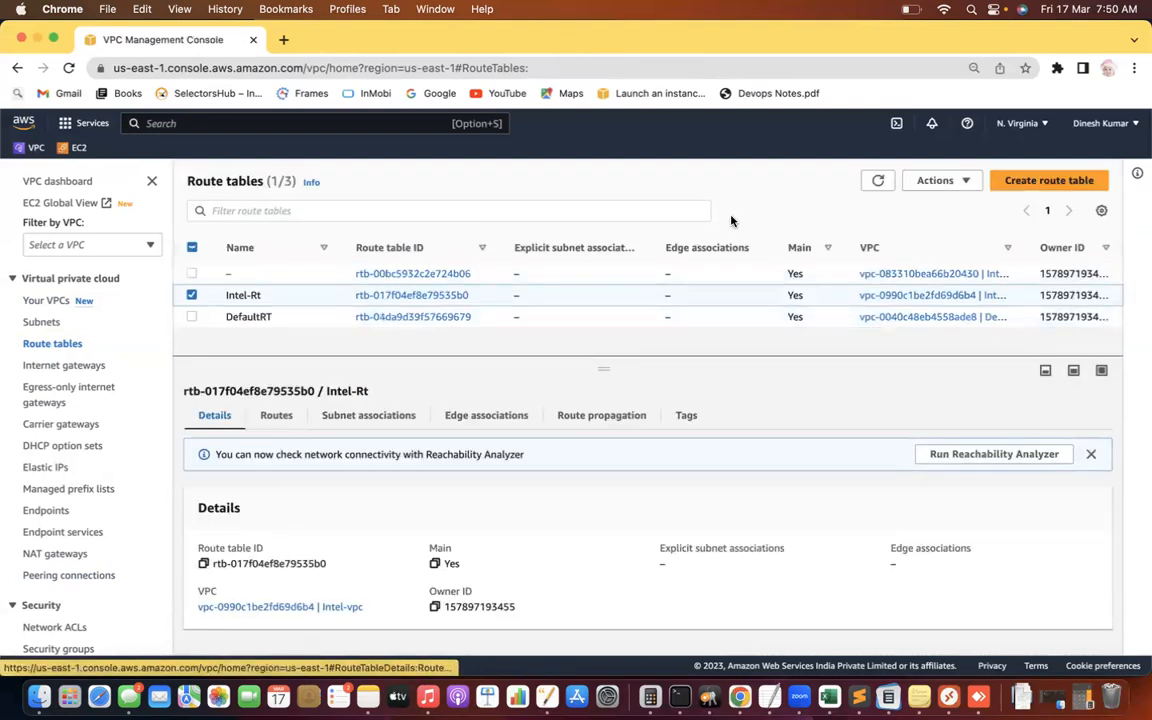
pyautogui.click(878, 180)
pyautogui.click(878, 180)
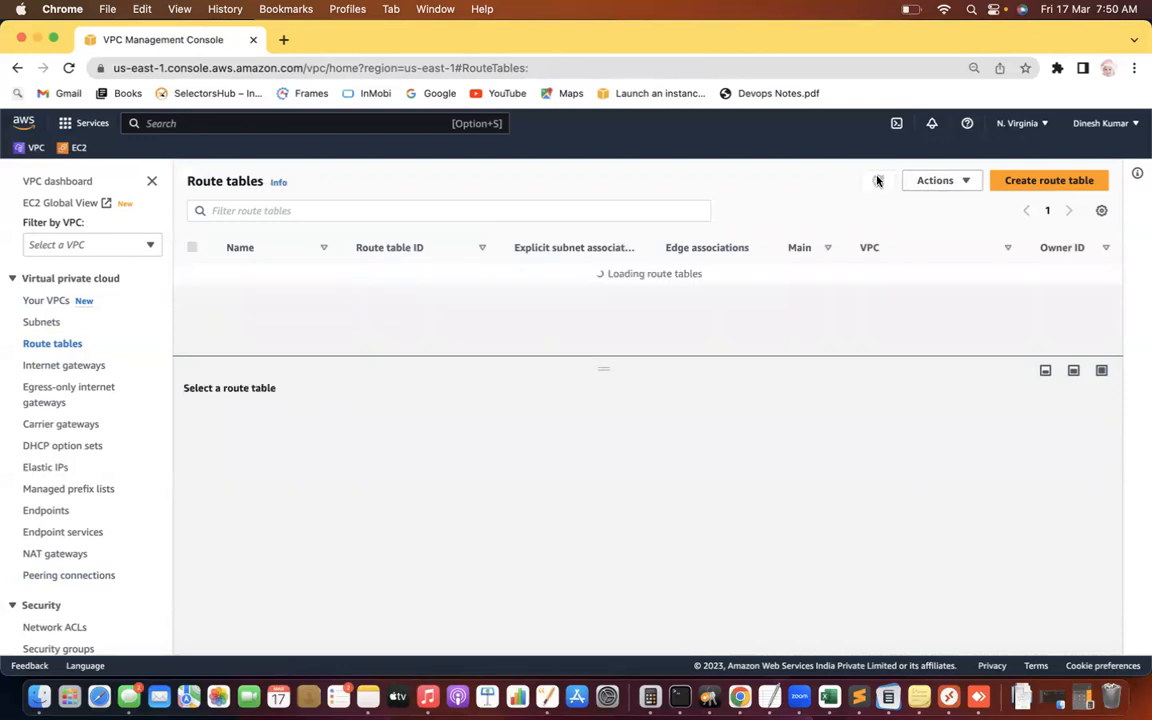
pyautogui.click(191, 296)
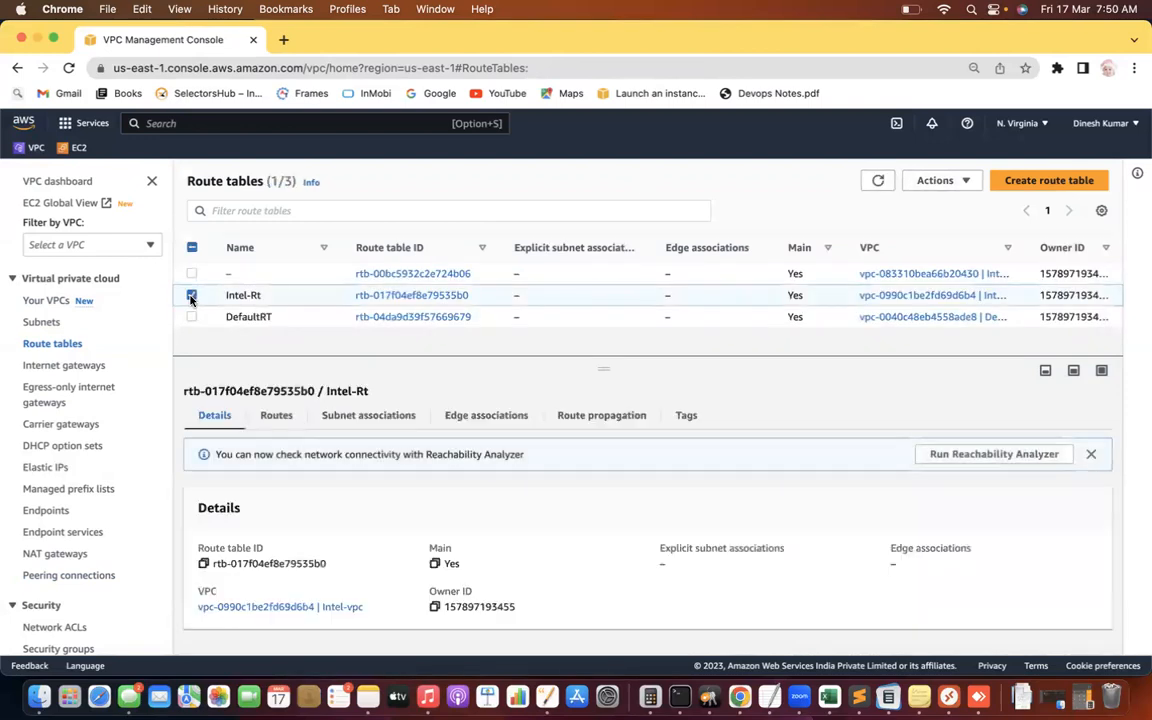
pyautogui.click(937, 182)
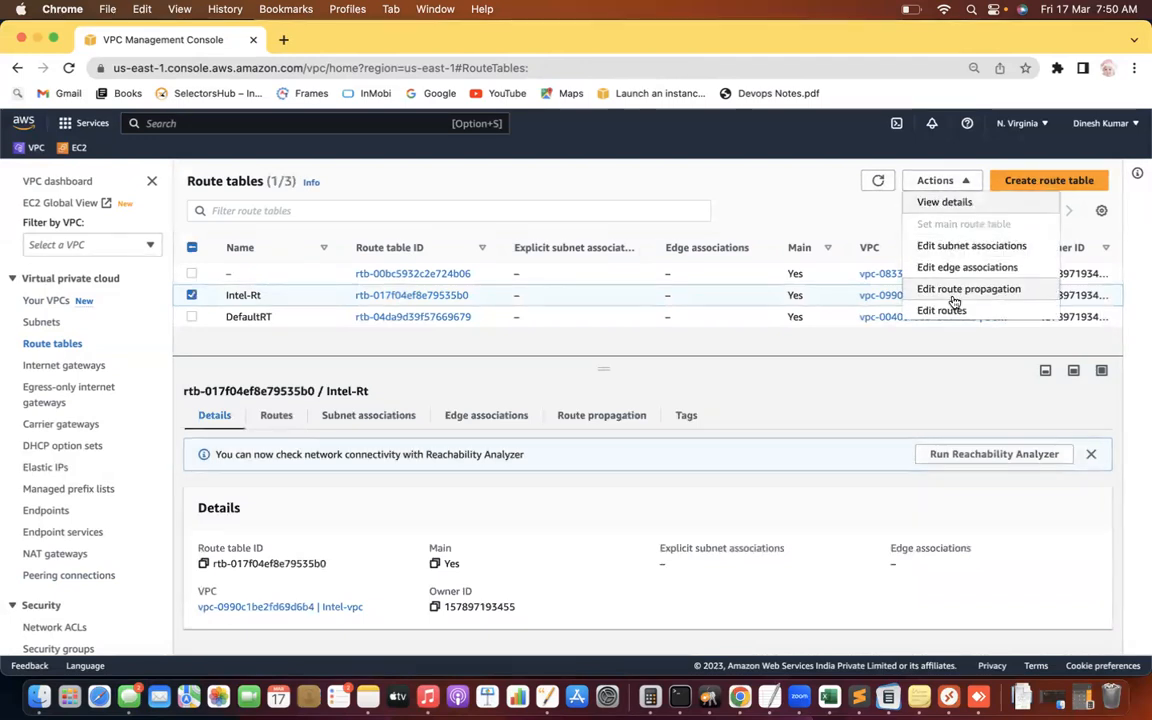
pyautogui.scroll(-1, 953, 300)
pyautogui.scroll(-1, 953, 300)
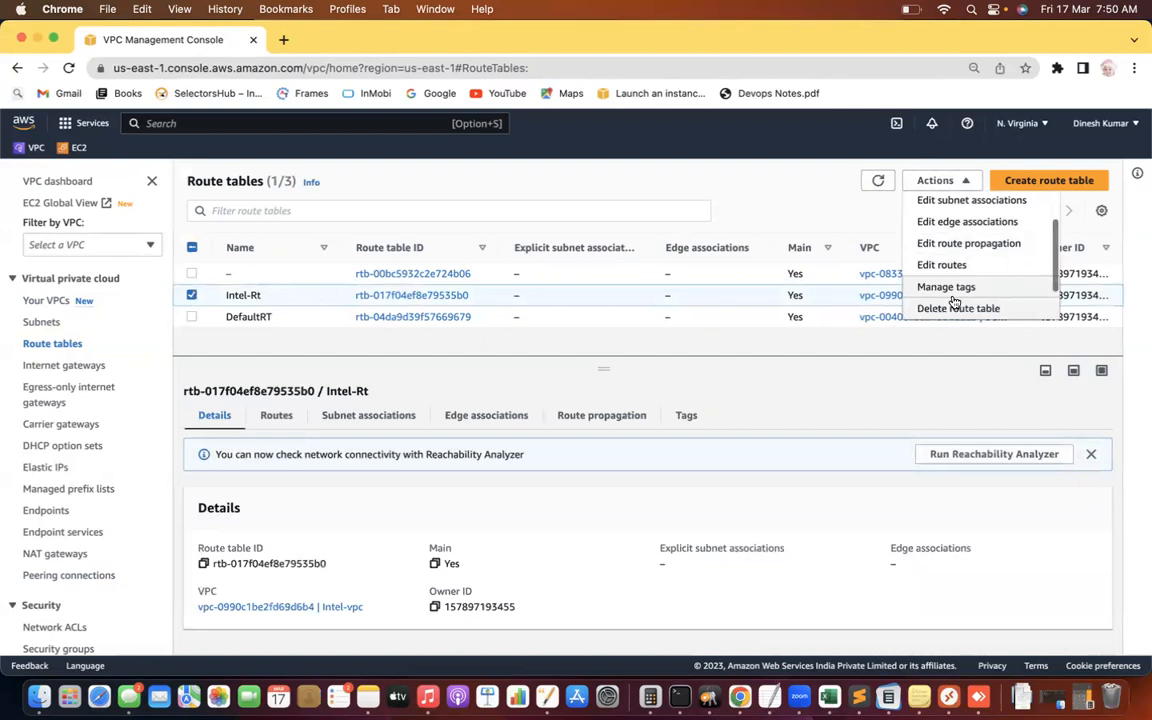
pyautogui.click(958, 309)
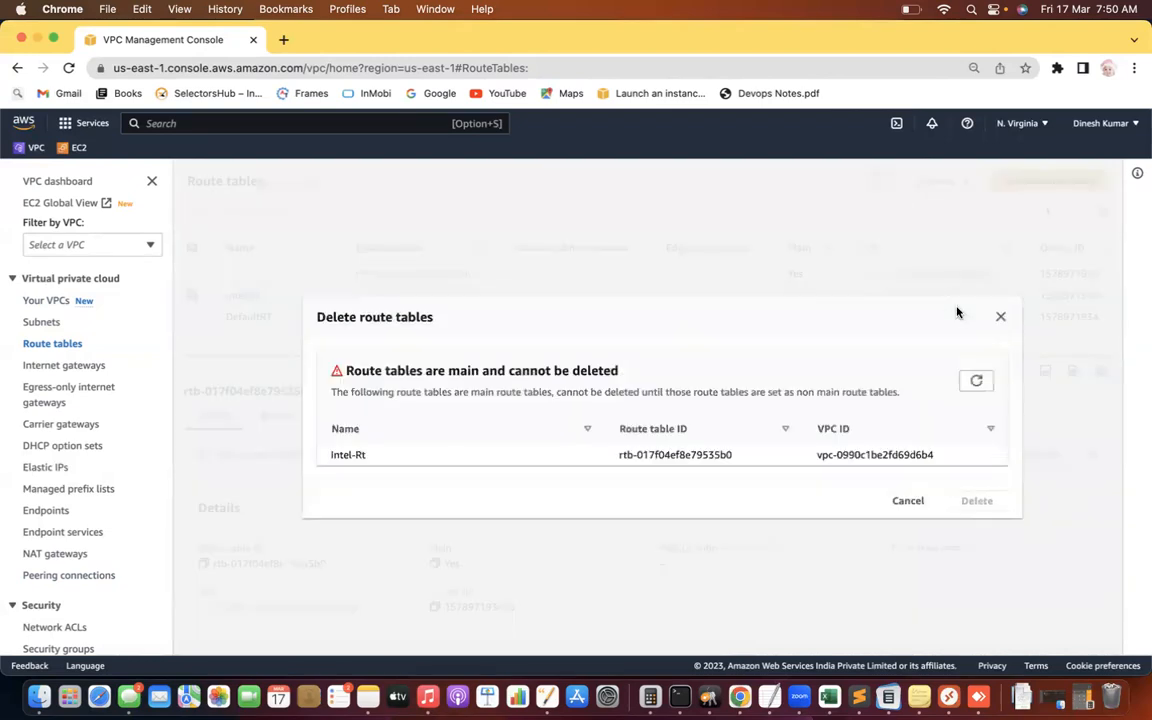
pyautogui.click(998, 317)
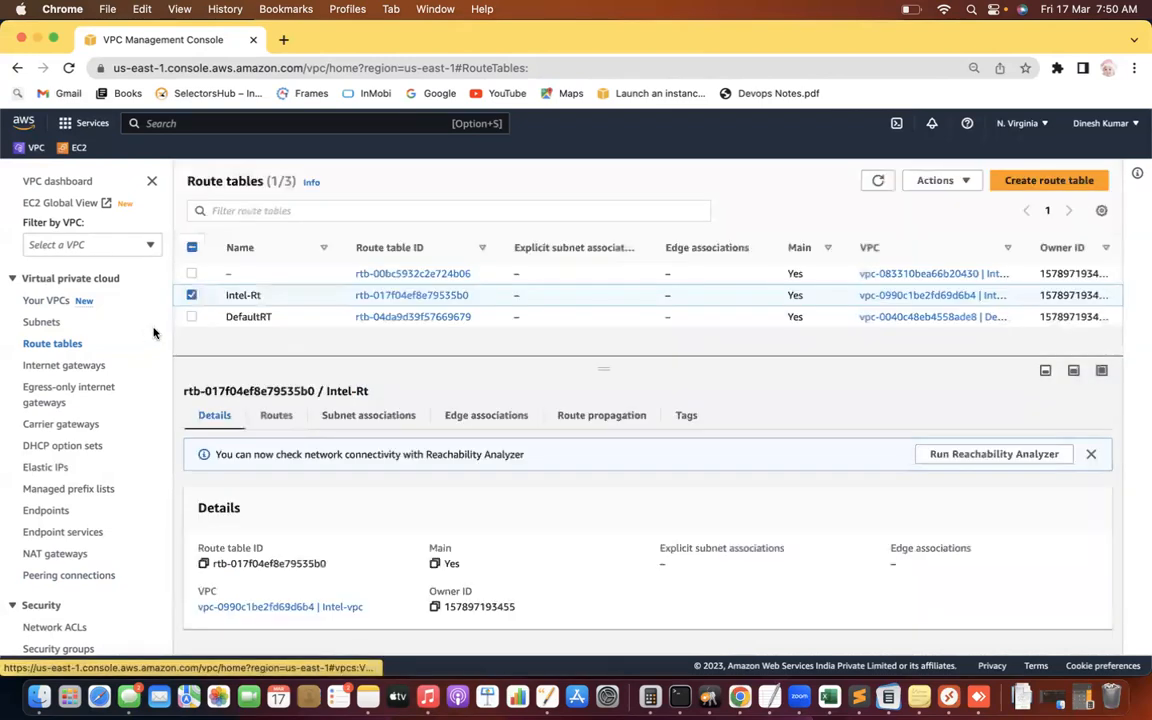
# - Reselect only Intel-Rt, reload, try deleting it once more, then go to Subnets
pyautogui.click(191, 273)
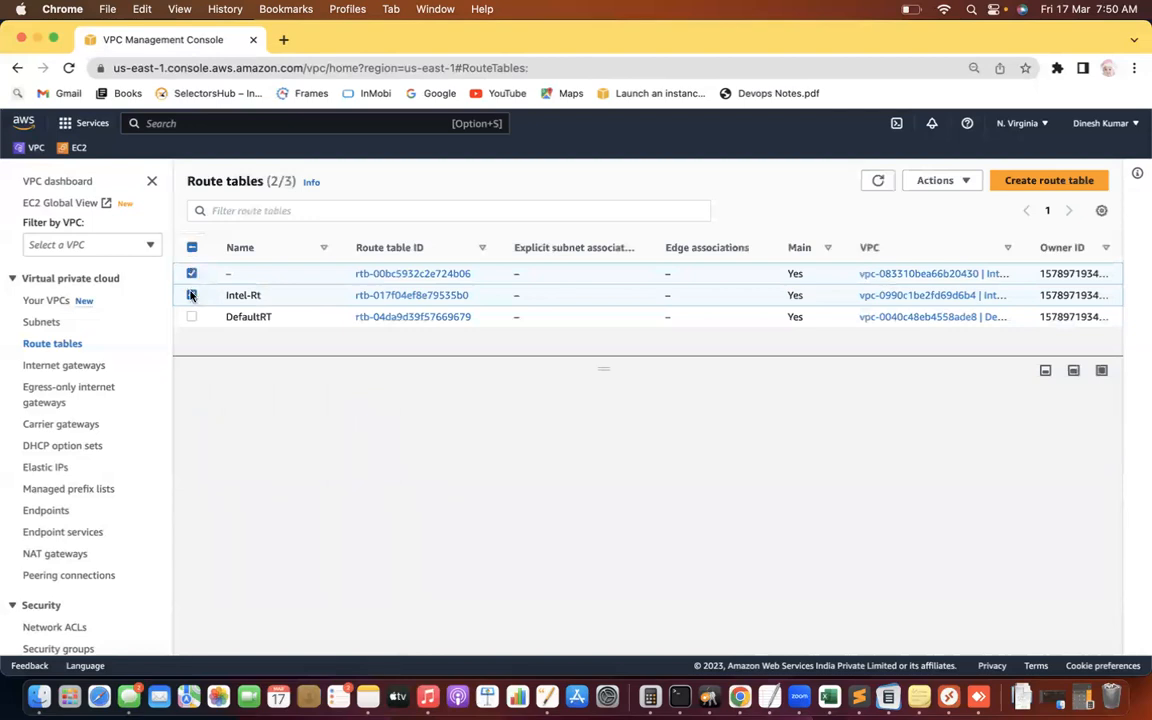
pyautogui.click(191, 273)
pyautogui.click(191, 273)
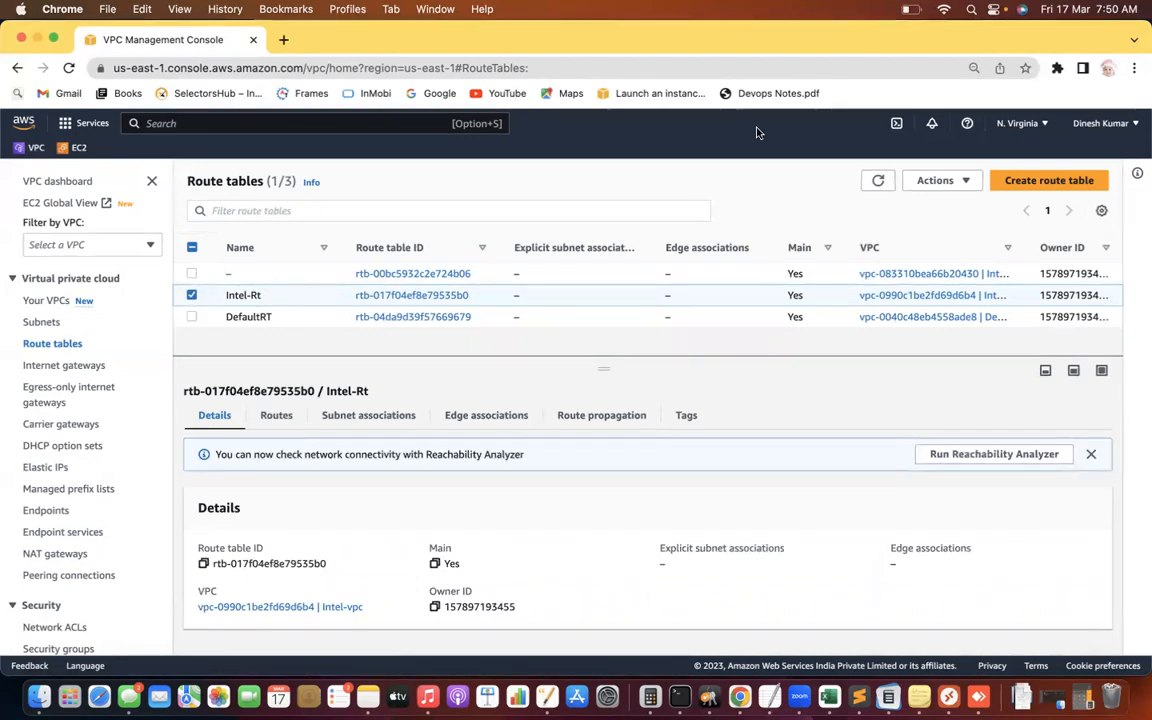
pyautogui.click(878, 180)
pyautogui.click(877, 180)
pyautogui.click(877, 180)
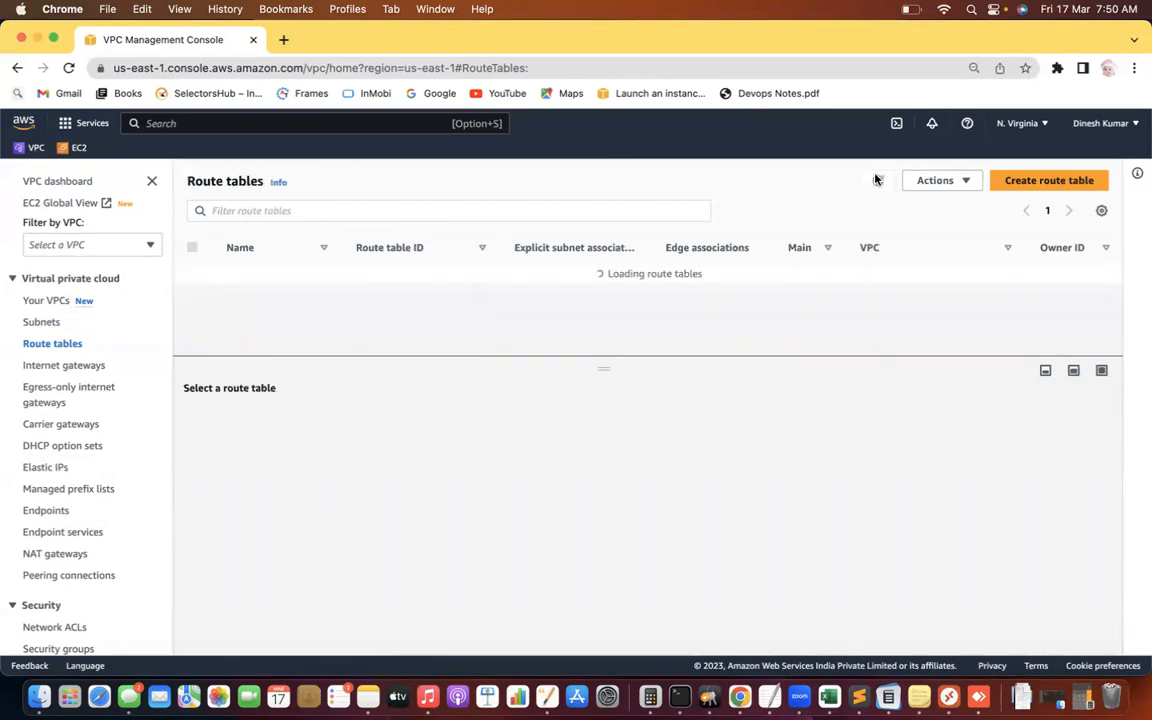
pyautogui.click(193, 297)
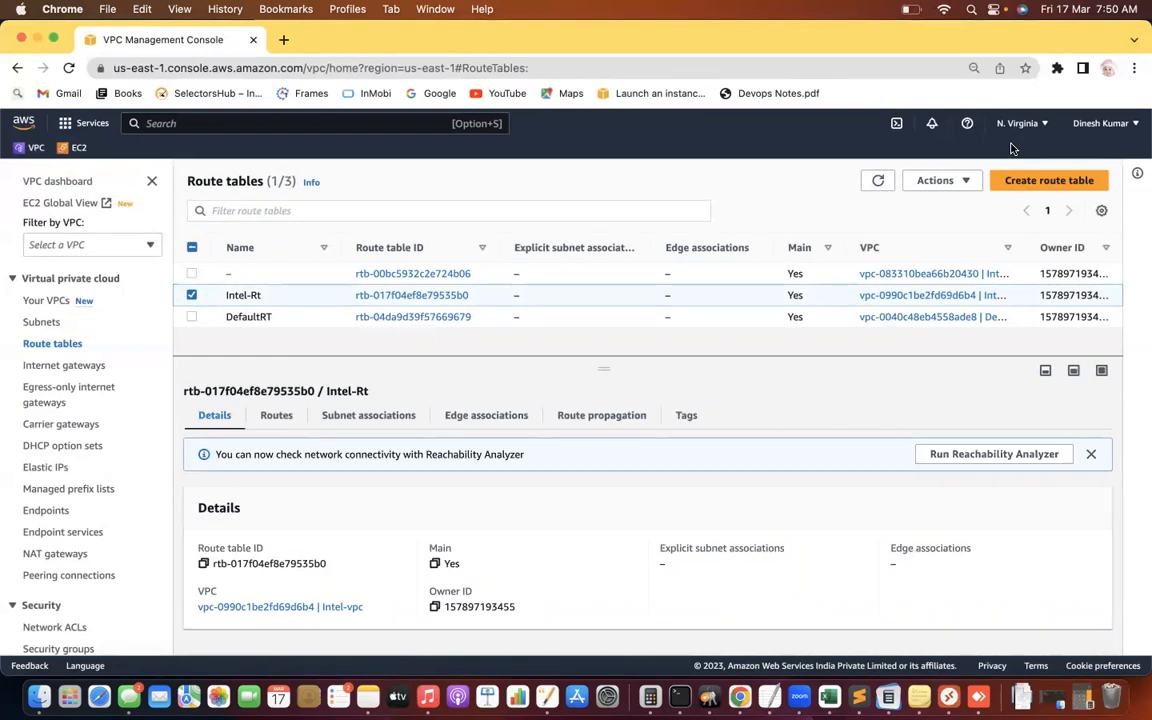
pyautogui.click(941, 180)
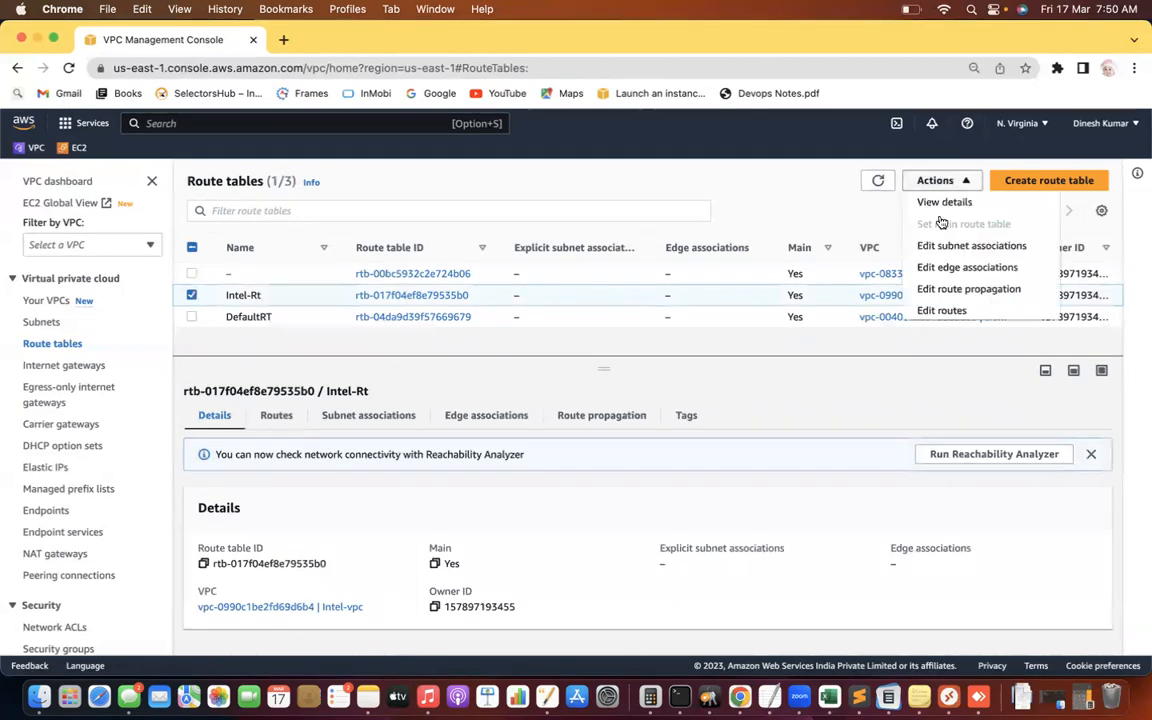
pyautogui.scroll(-1, 990, 260)
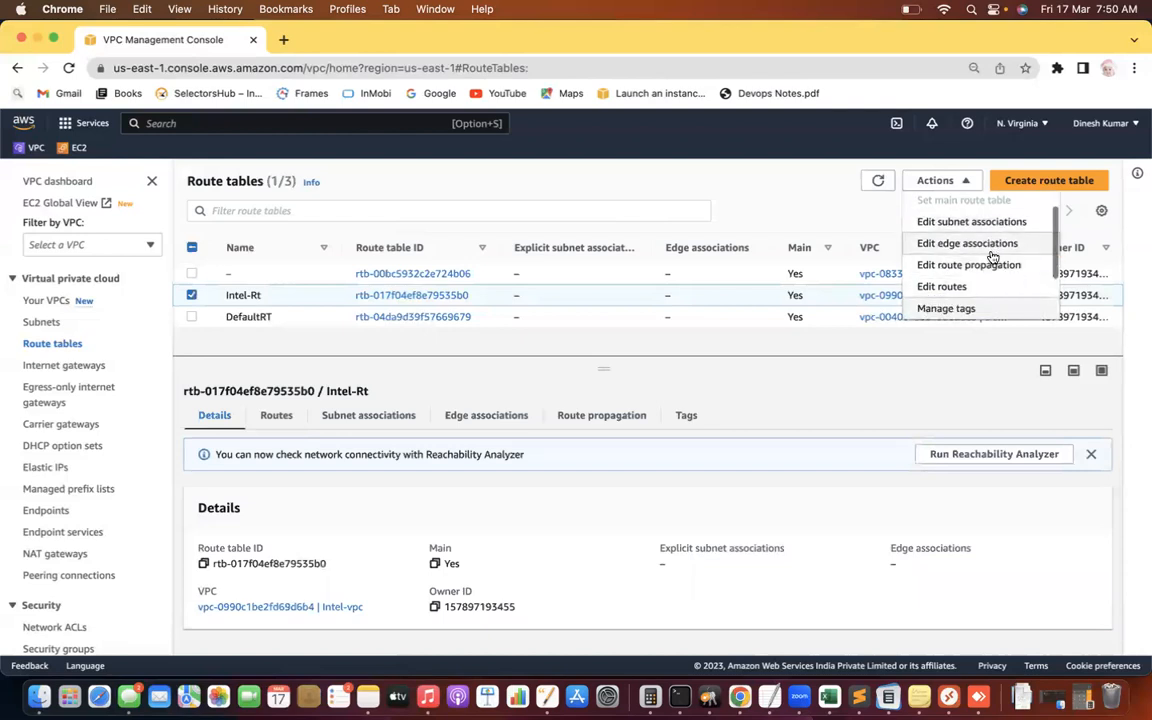
pyautogui.scroll(-2, 992, 258)
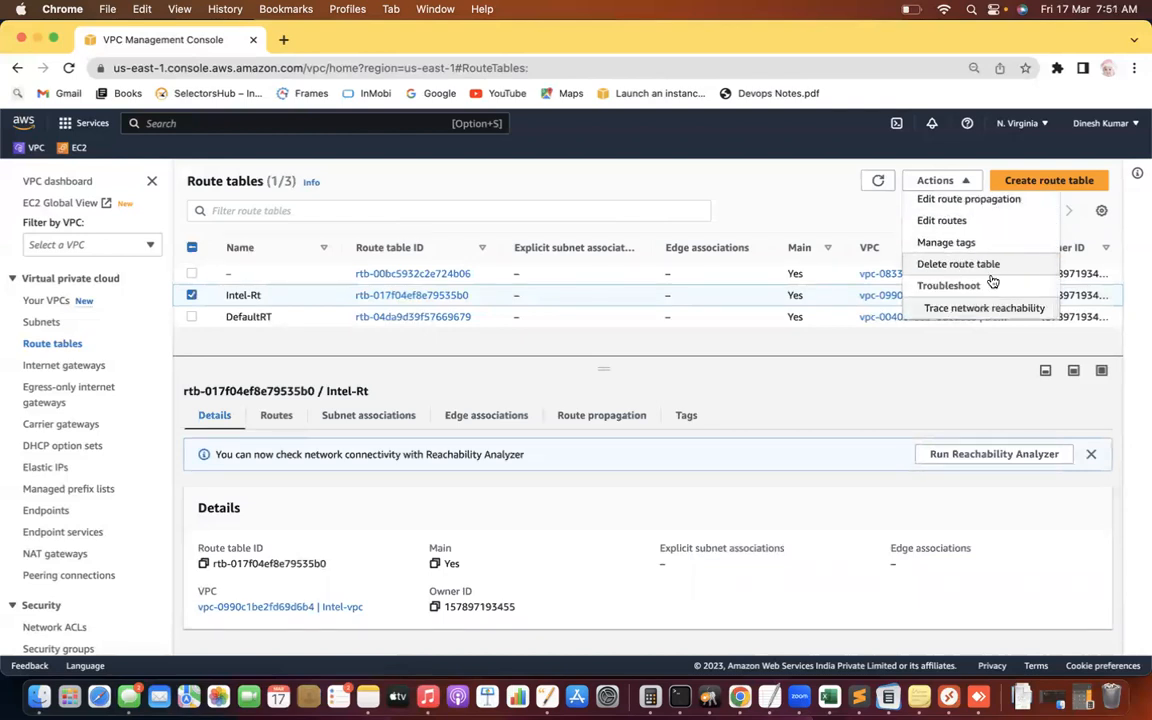
pyautogui.click(990, 264)
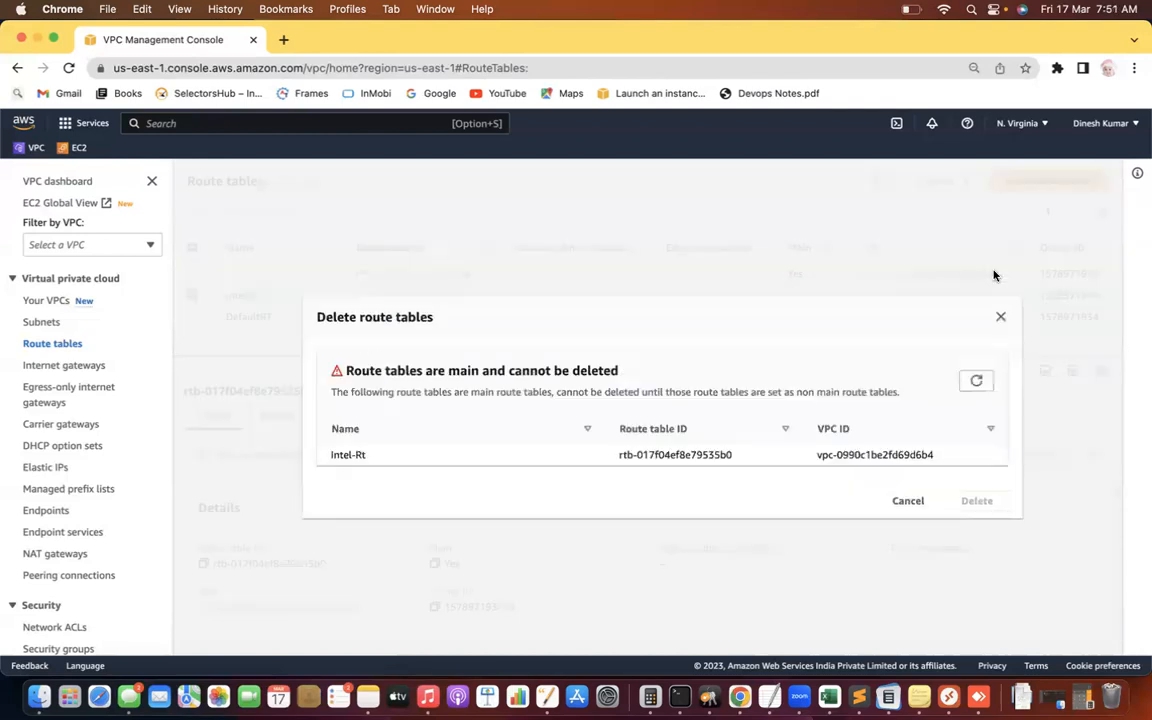
pyautogui.click(1000, 317)
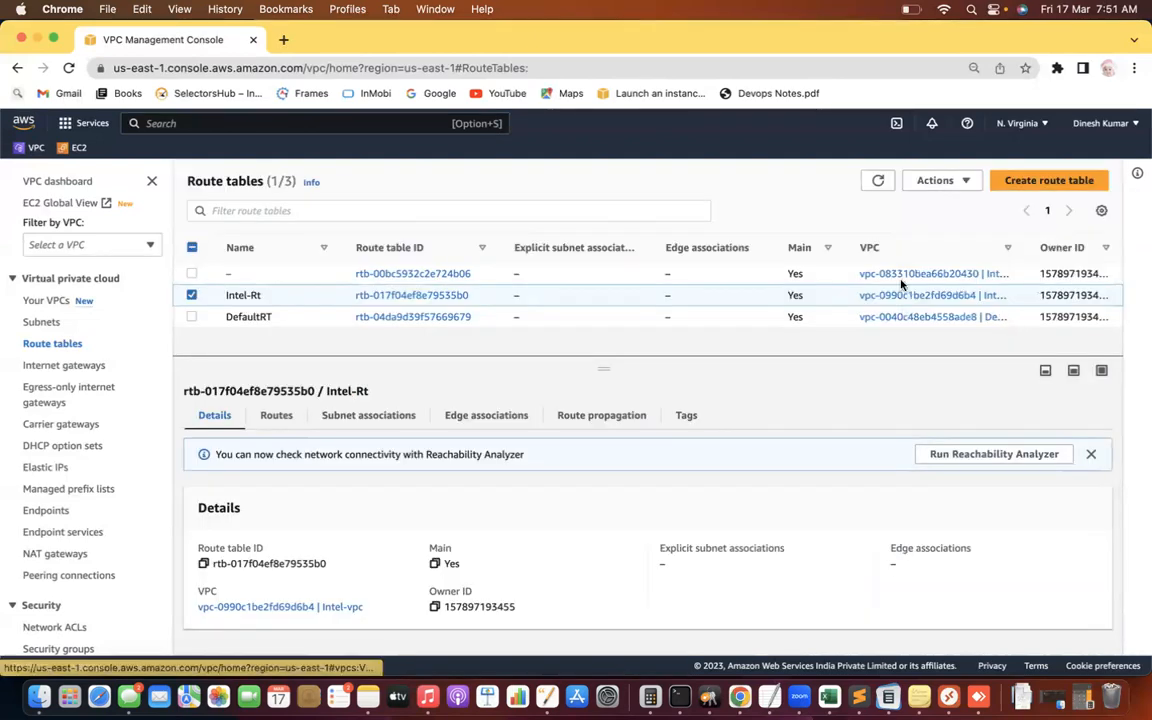
pyautogui.click(42, 322)
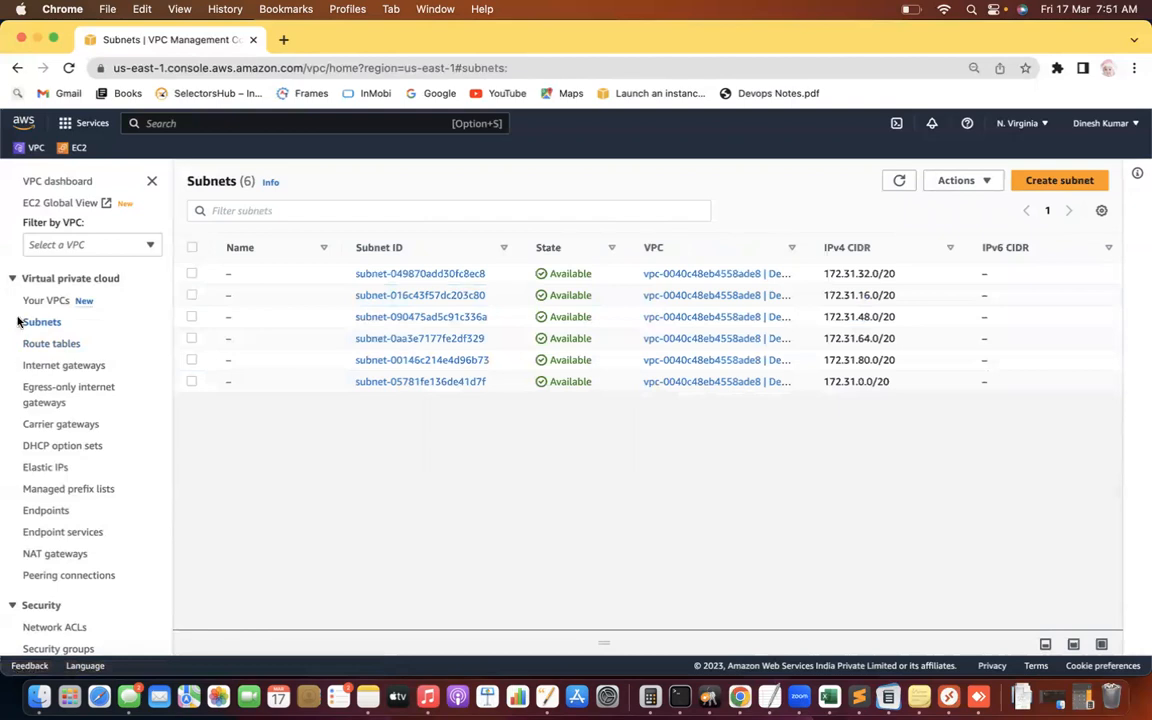
# - Try deleting Intel-vpc then close the dialog, and view the internet and NAT gateways
pyautogui.click(47, 301)
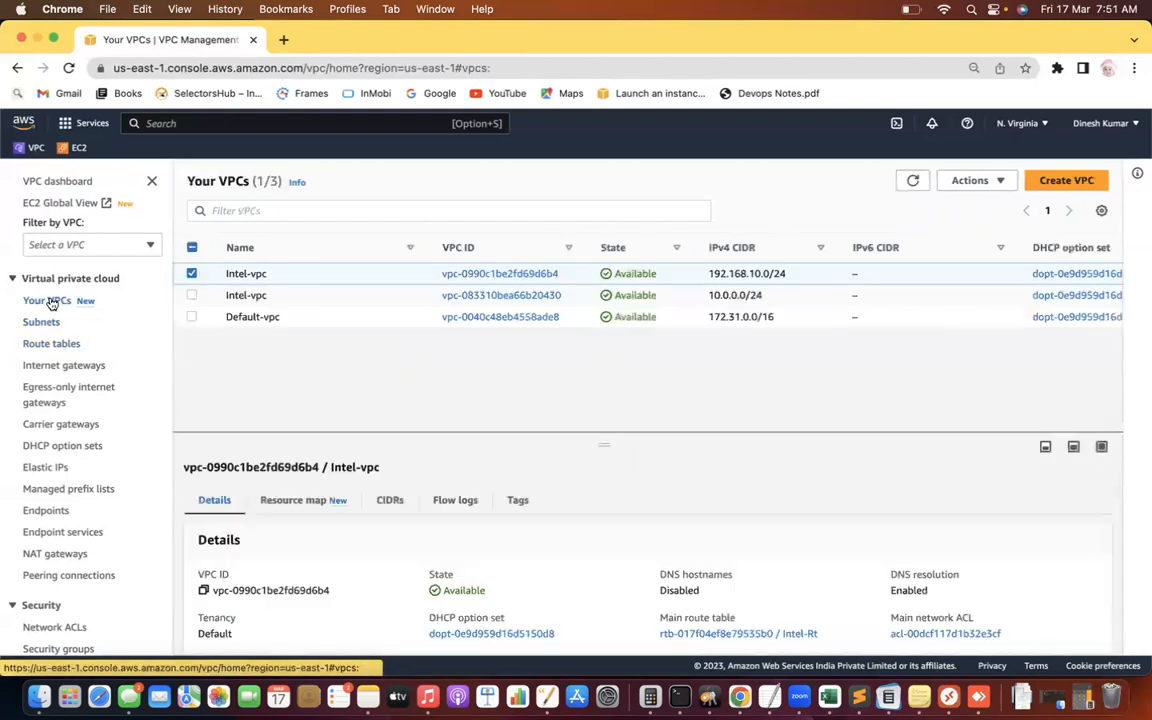
pyautogui.click(975, 182)
pyautogui.click(977, 333)
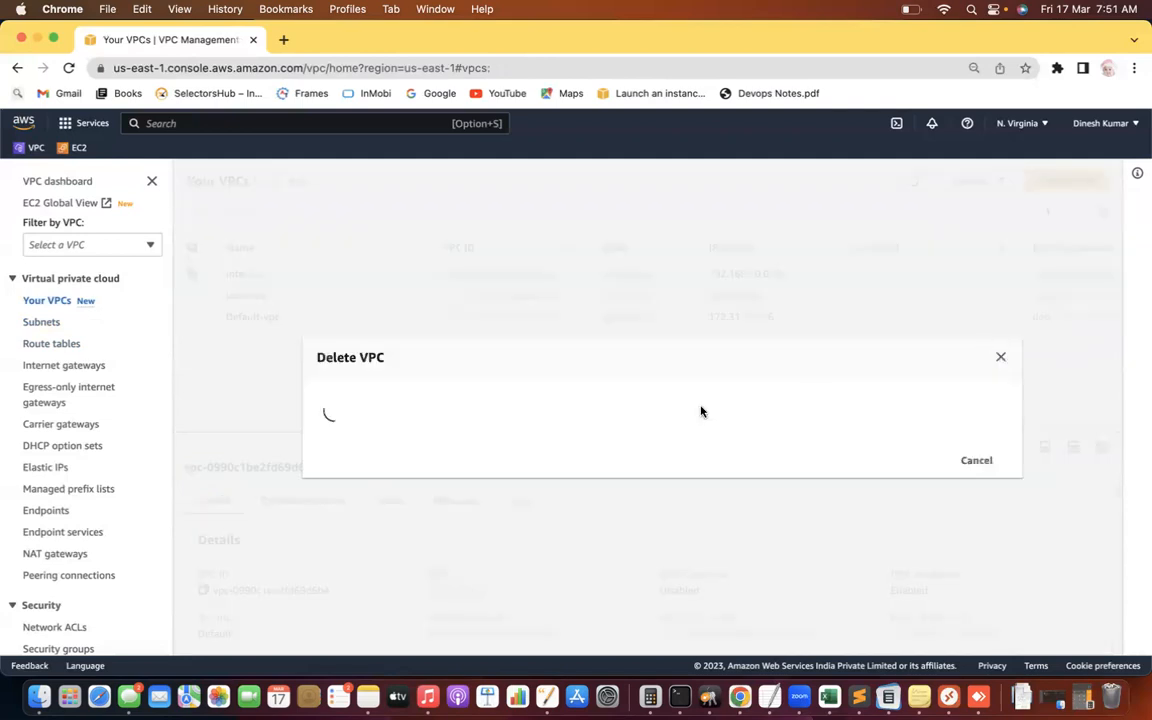
pyautogui.click(1000, 241)
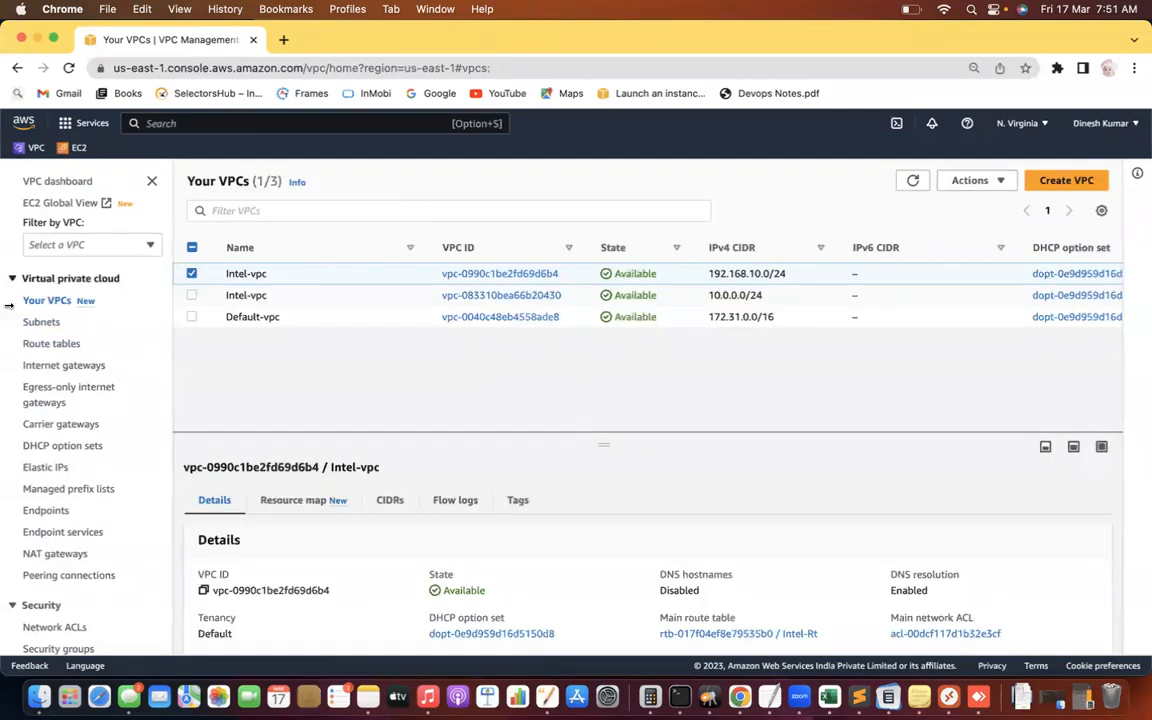
pyautogui.click(66, 366)
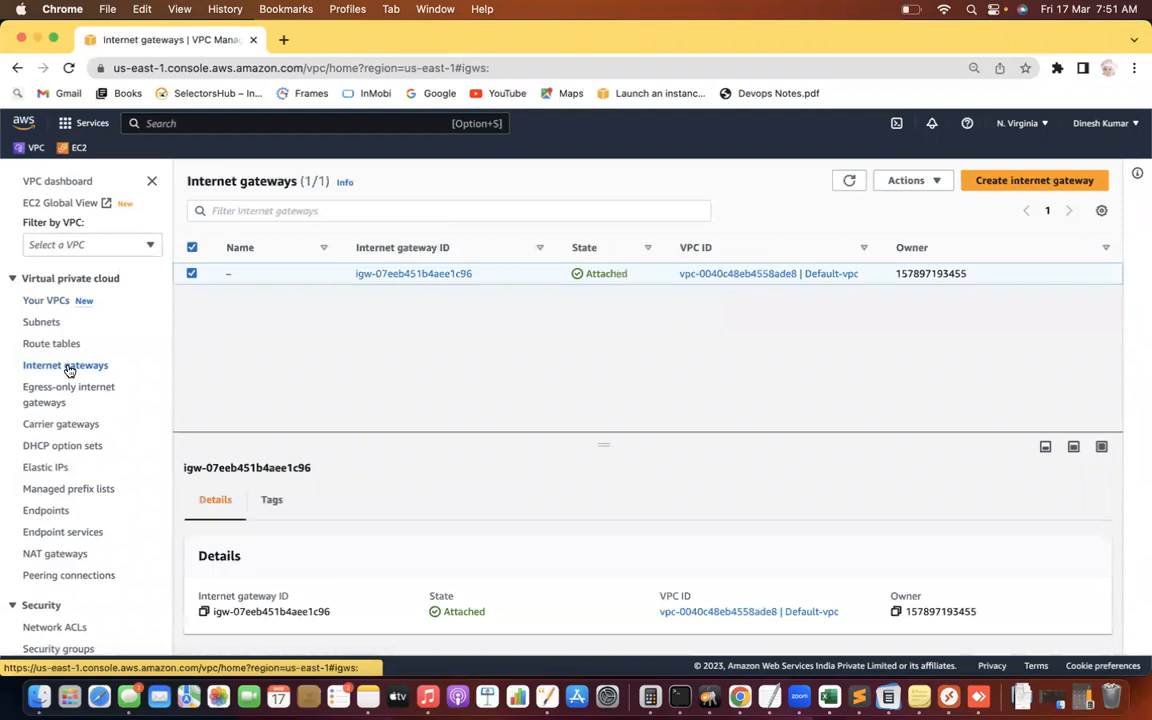
pyautogui.click(191, 273)
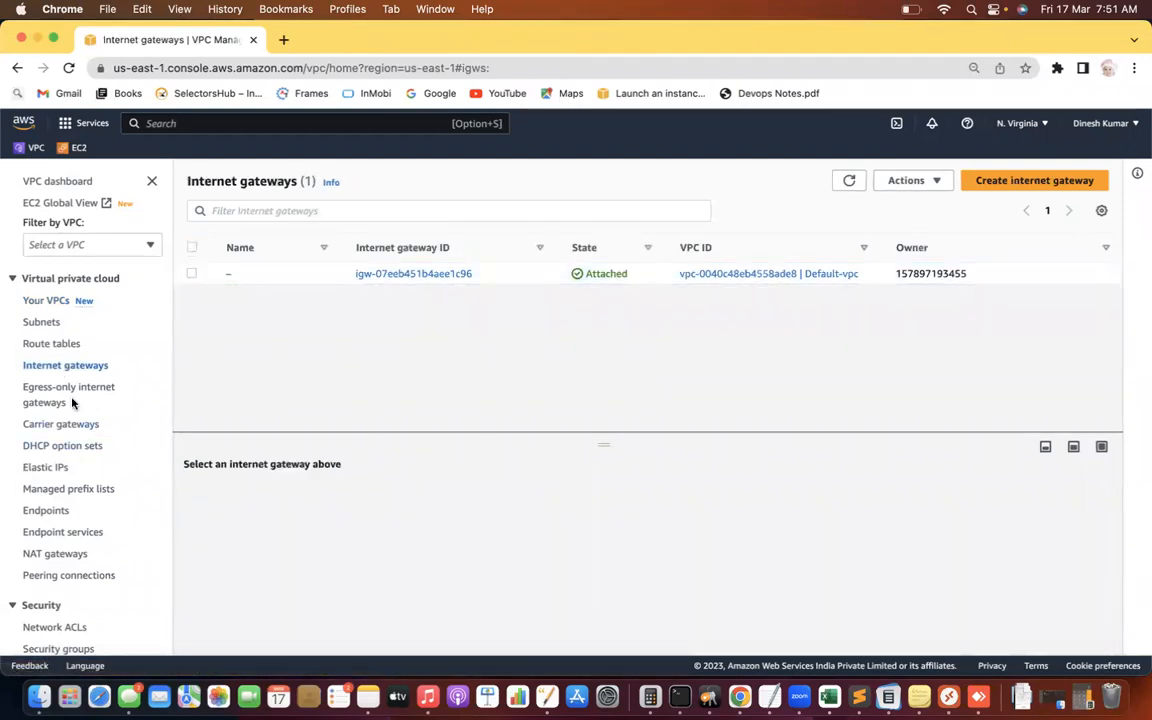
pyautogui.click(71, 554)
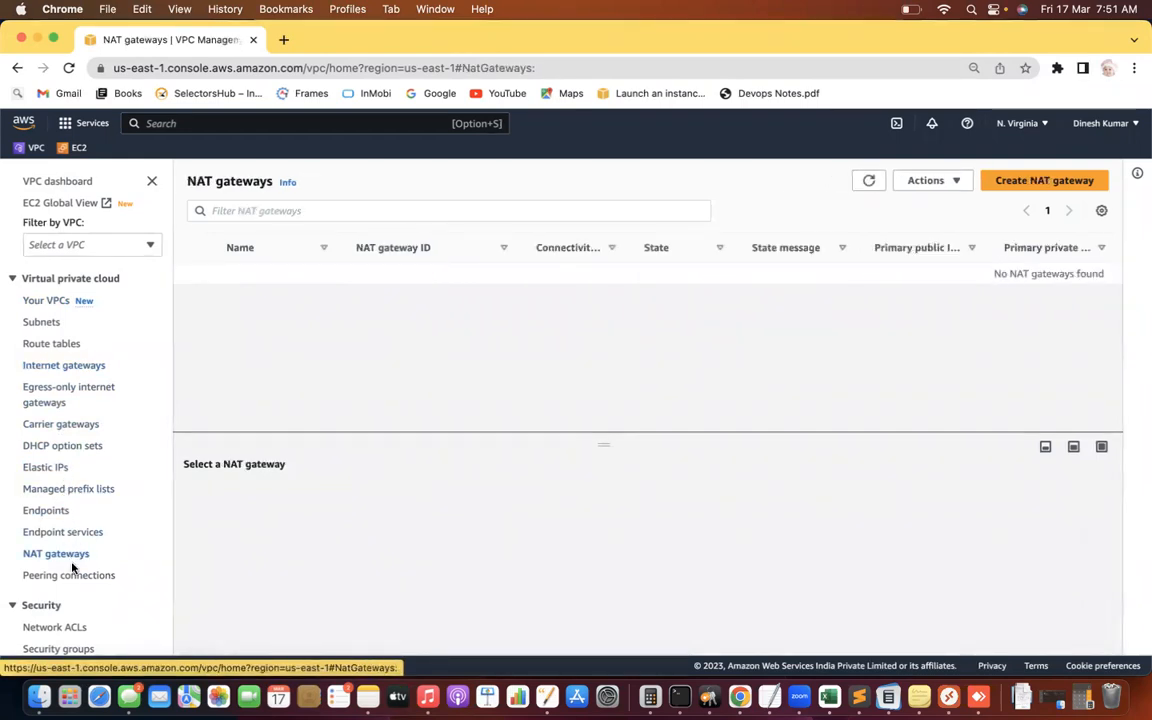
# - Open the peering connection's delete dialog, cancel it, and return to Route tables
pyautogui.click(73, 578)
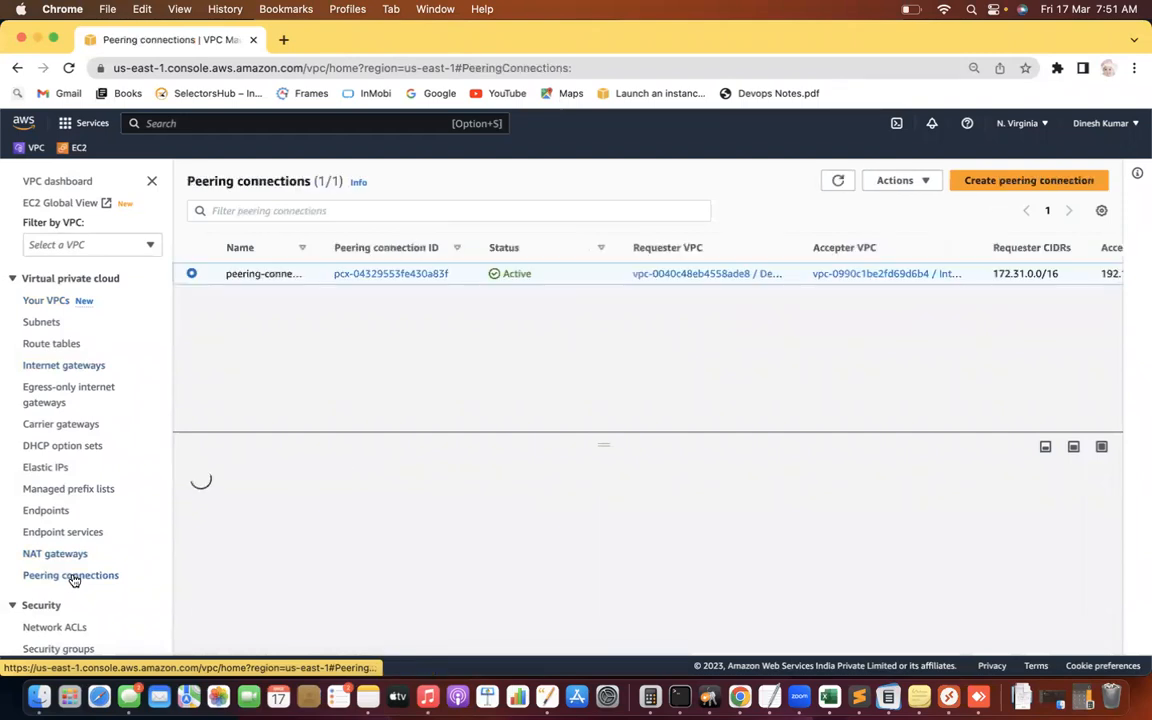
pyautogui.click(910, 179)
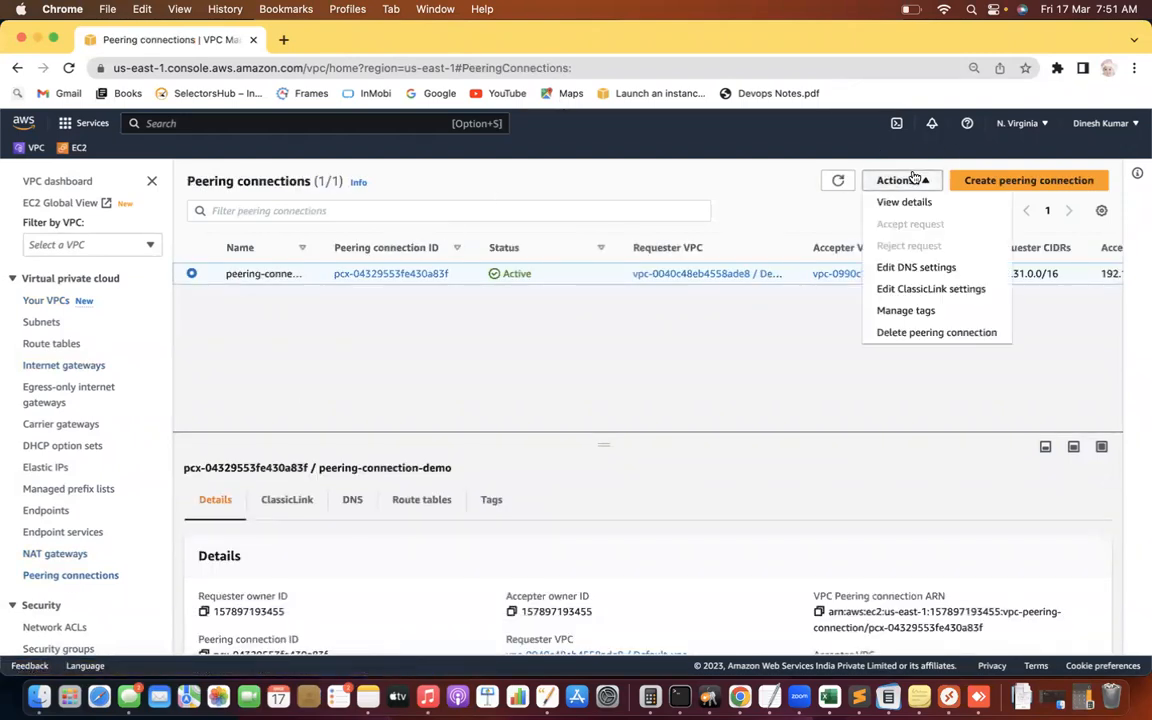
pyautogui.click(913, 333)
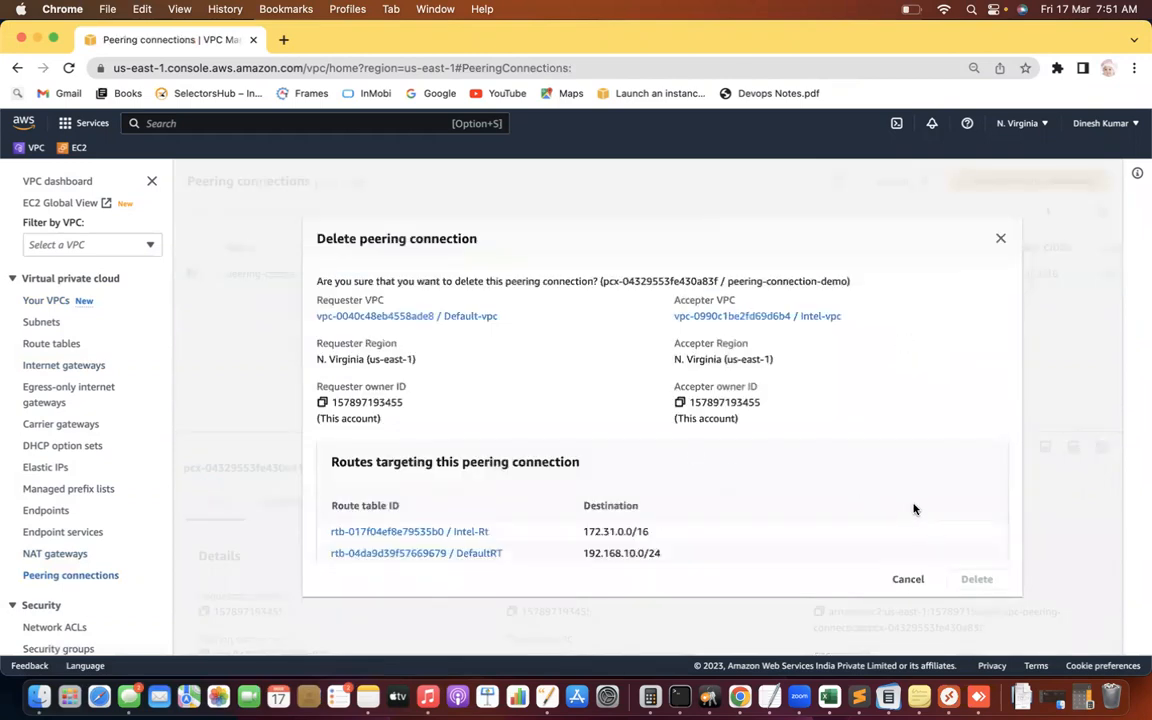
pyautogui.click(1001, 241)
pyautogui.click(52, 344)
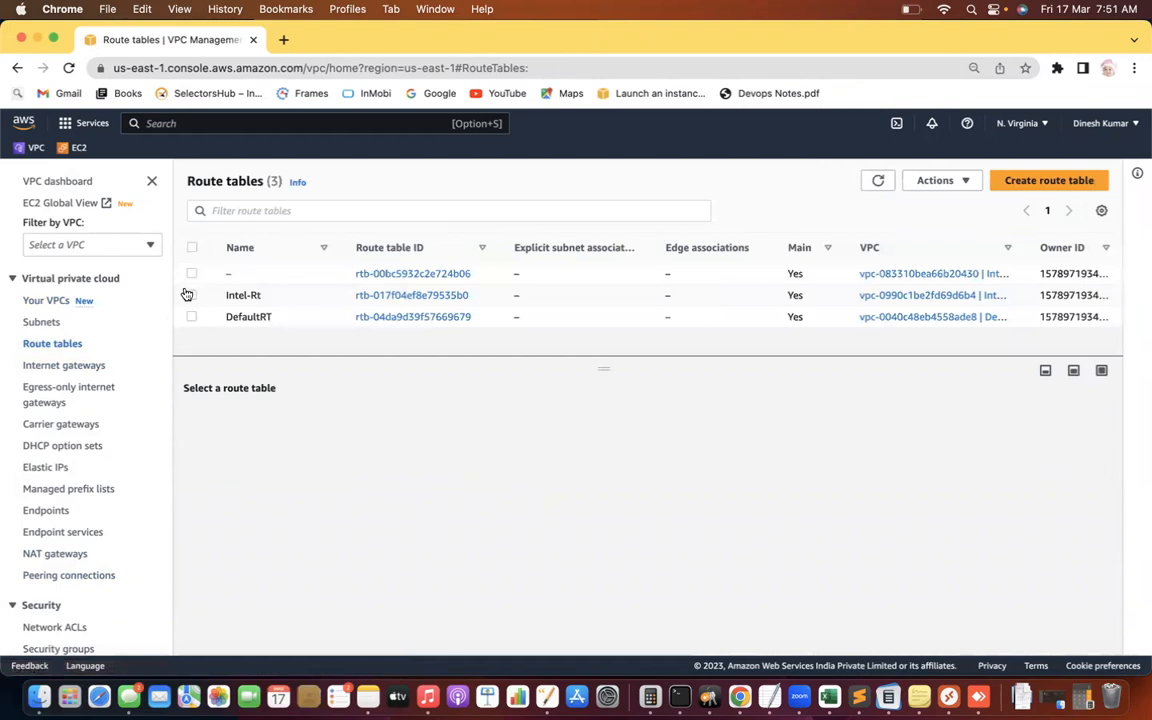
# - Try deleting Intel-Rt again, dismiss the cannot-delete warning, and deselect it
pyautogui.click(193, 295)
pyautogui.click(938, 180)
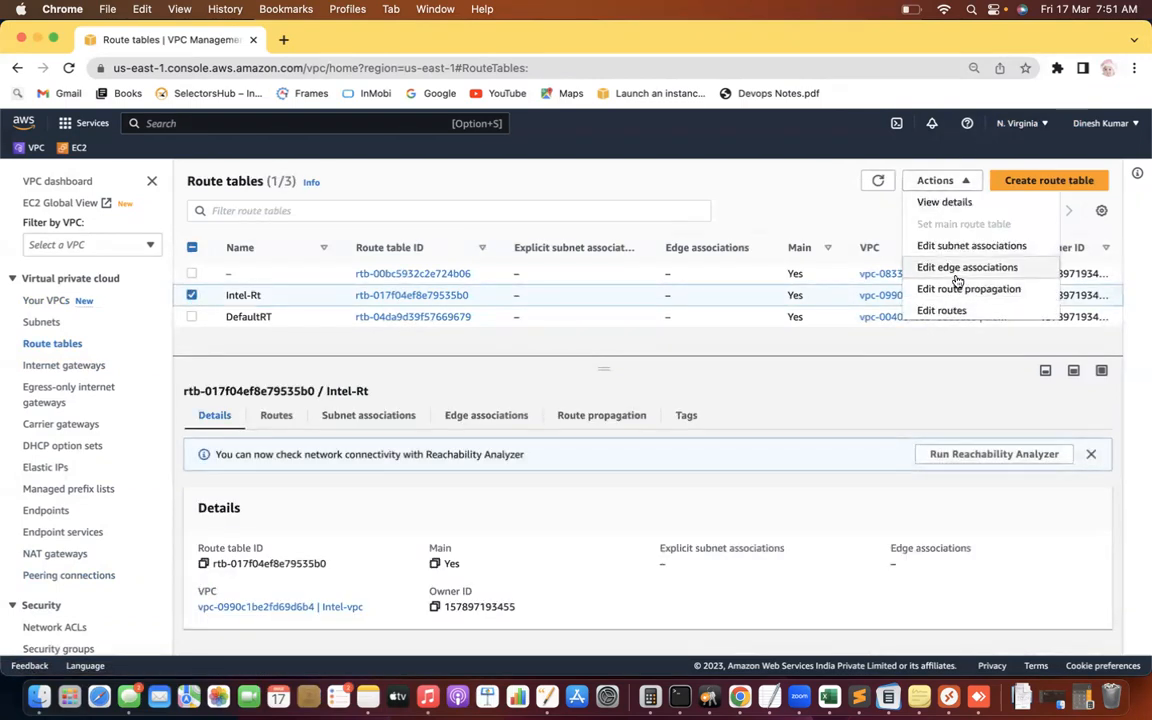
pyautogui.scroll(-1, 957, 282)
pyautogui.scroll(-1, 957, 282)
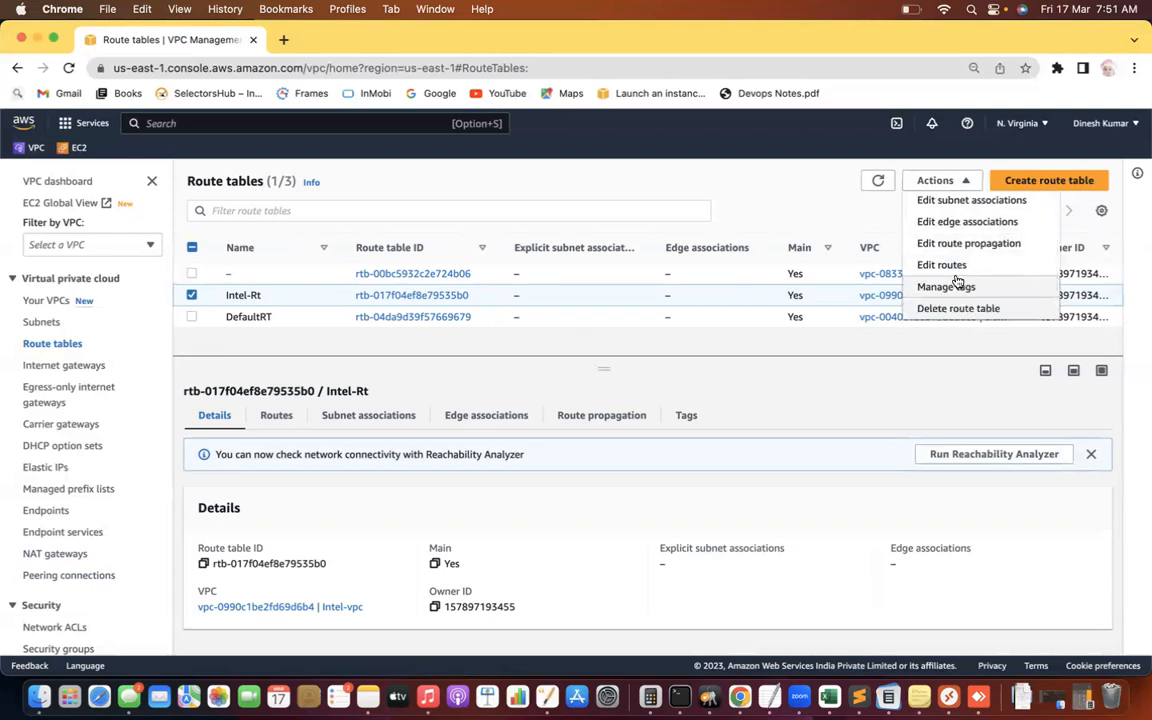
pyautogui.click(975, 310)
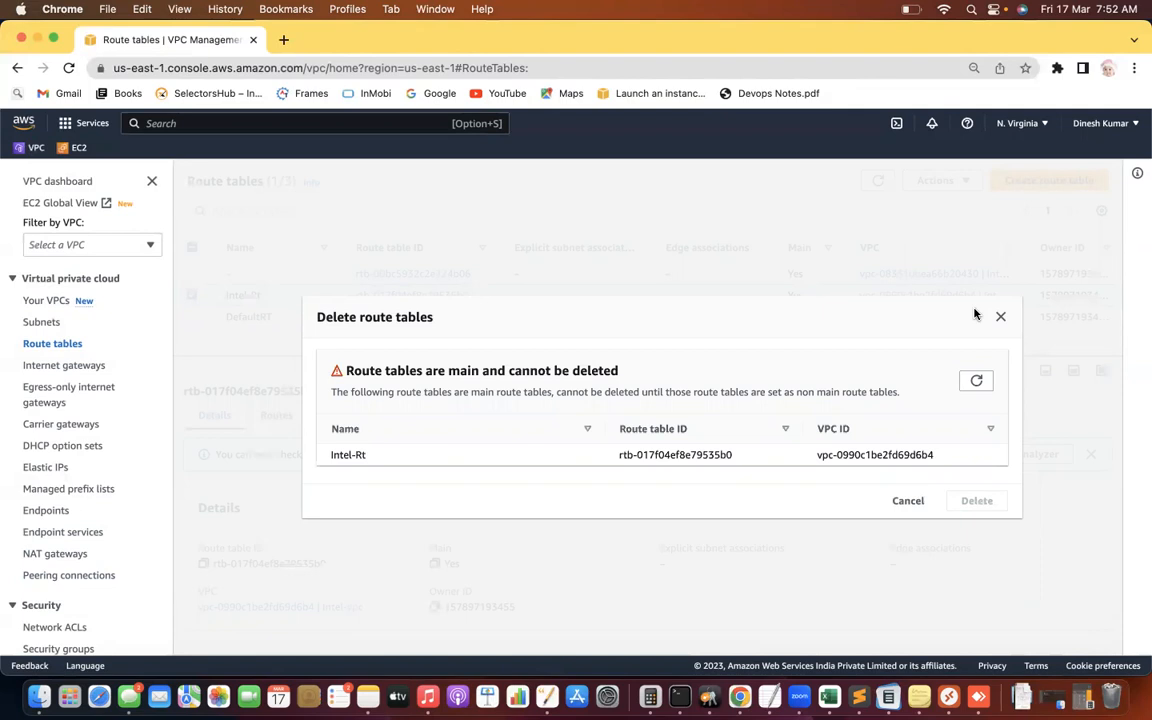
pyautogui.click(1000, 317)
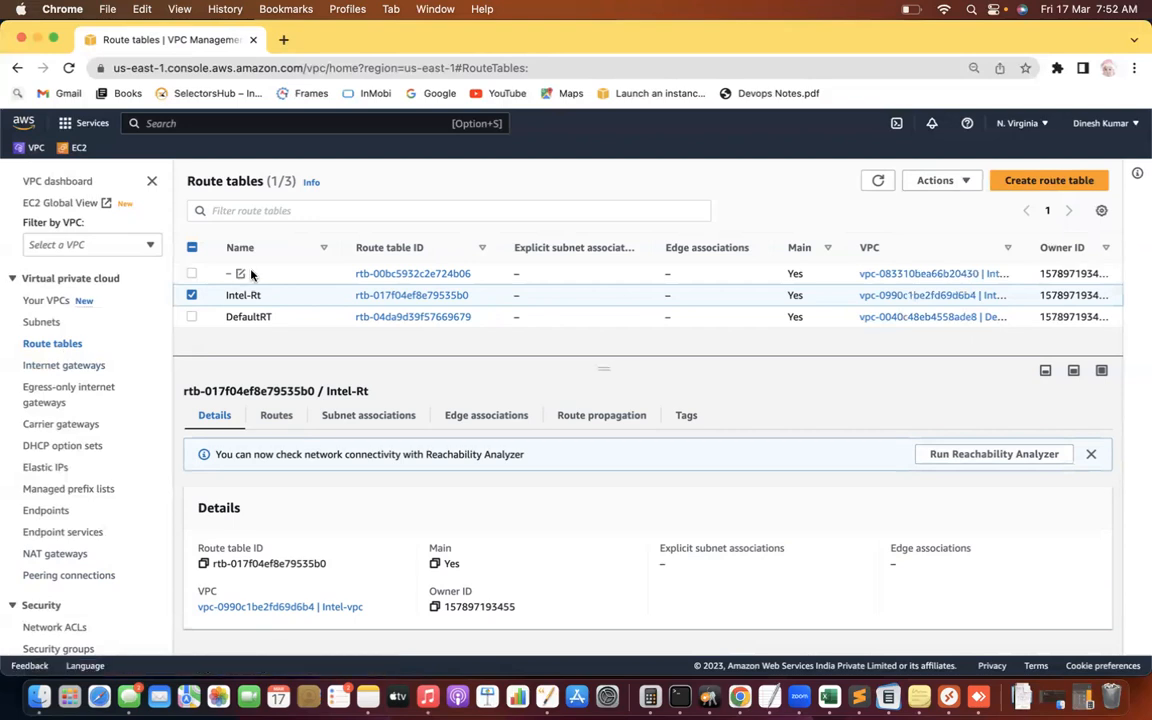
pyautogui.click(192, 295)
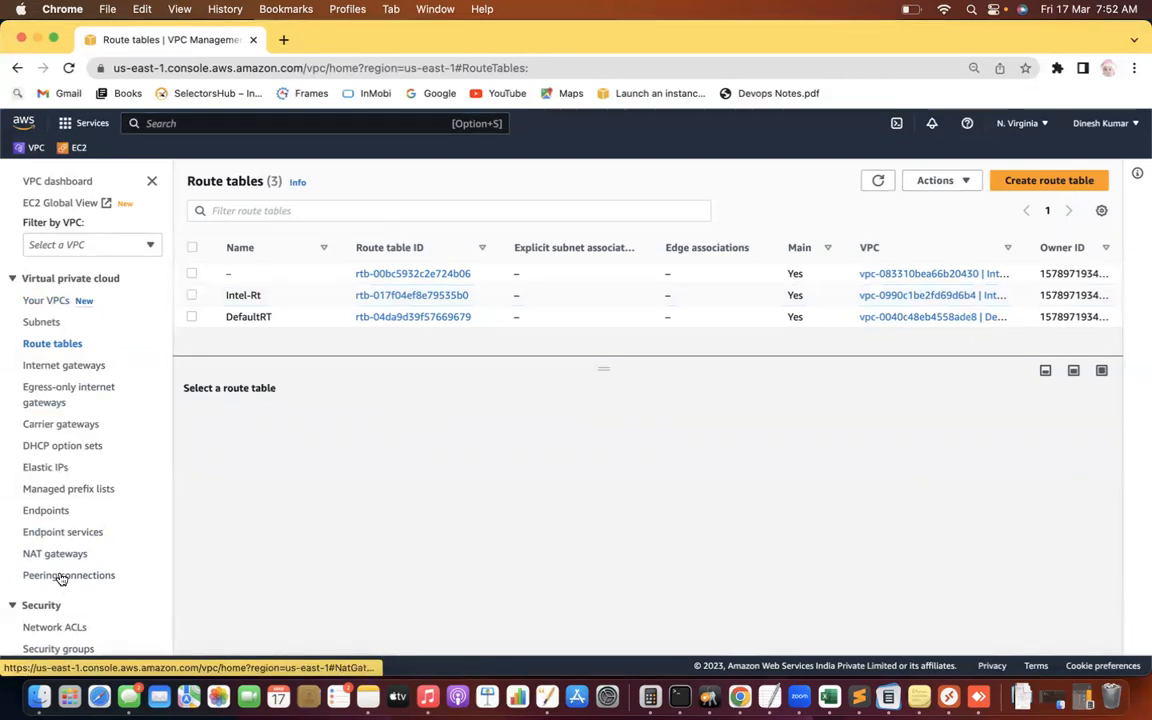
# - In Your VPCs, select the Intel-vpc with 192.168.10.0/24 and show its actions
pyautogui.click(47, 301)
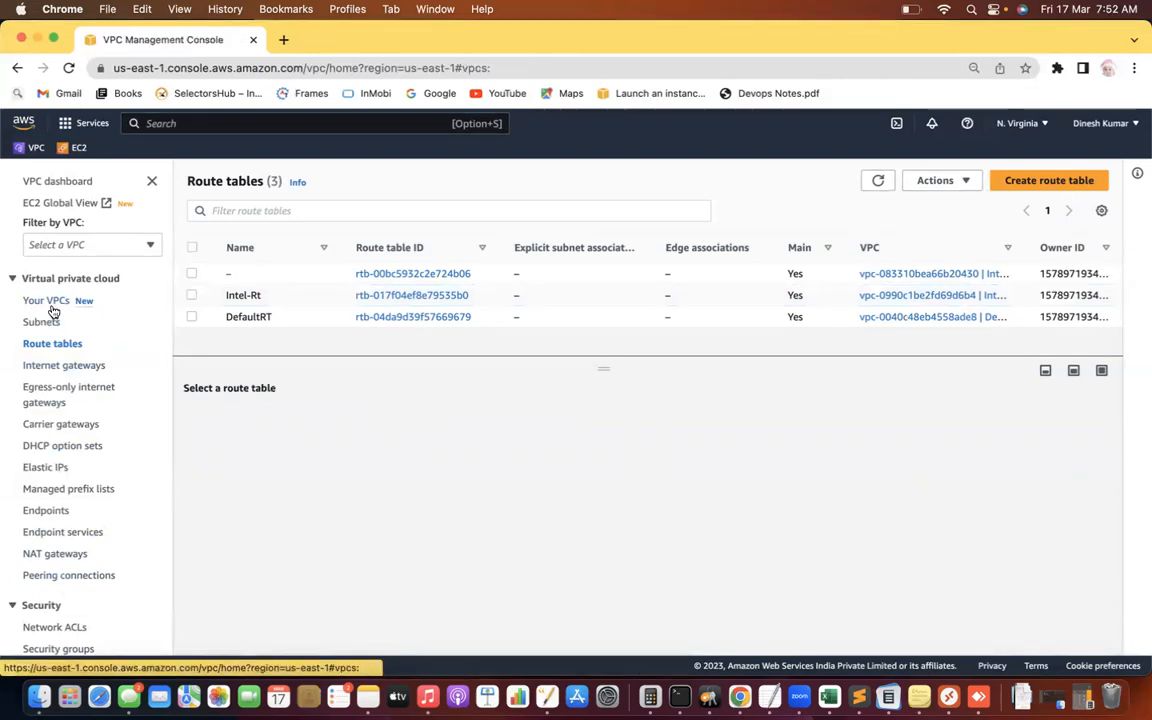
pyautogui.click(258, 273)
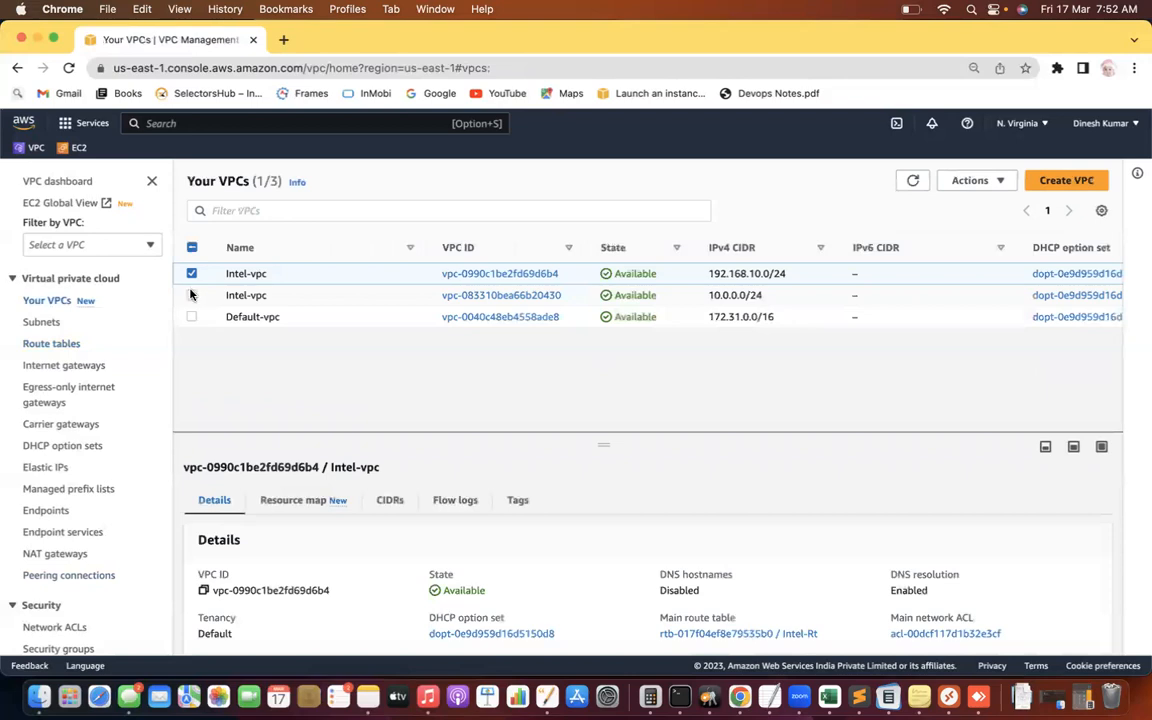
pyautogui.click(978, 182)
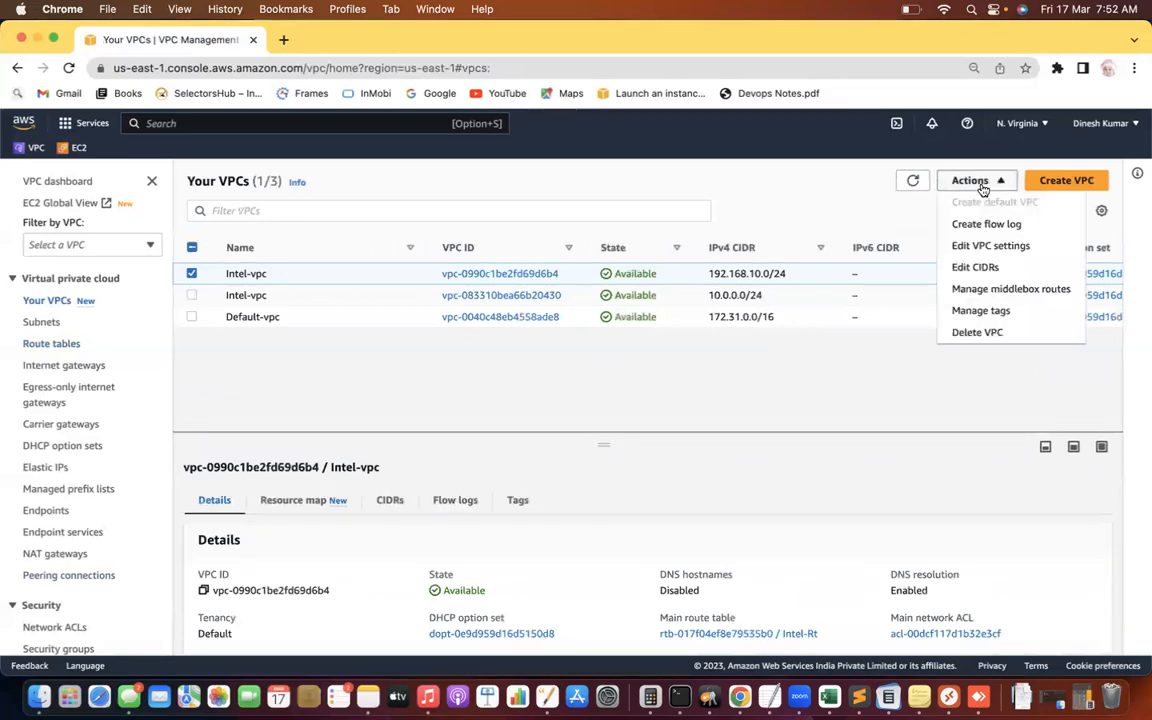
# - Start deleting Intel-vpc, follow its blocking-peering link, and choose delete for peering-connection-demo
pyautogui.click(958, 335)
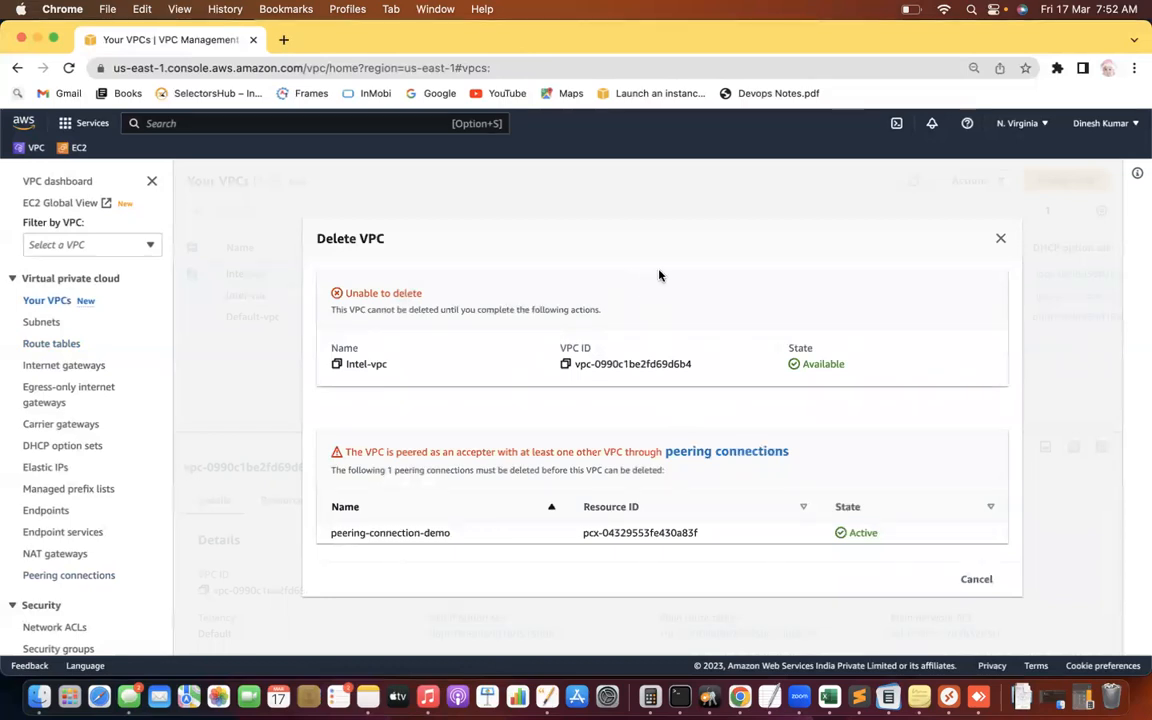
pyautogui.moveTo(441, 451); pyautogui.dragTo(769, 452)
pyautogui.click(769, 452)
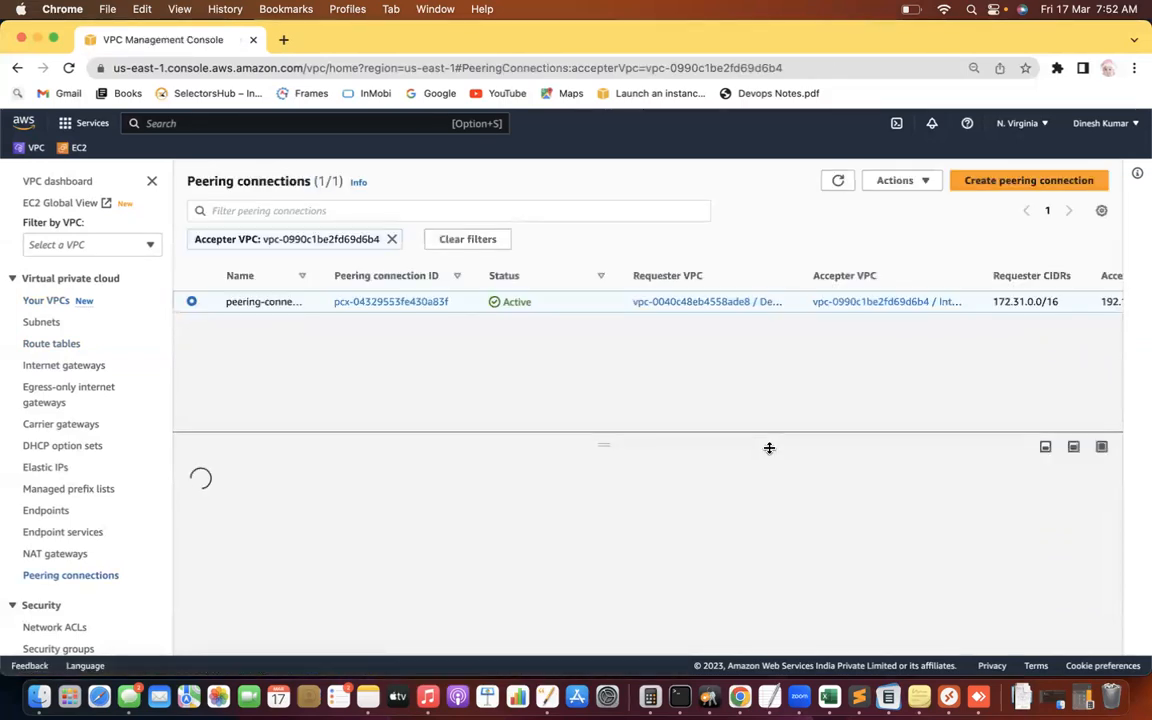
pyautogui.click(920, 180)
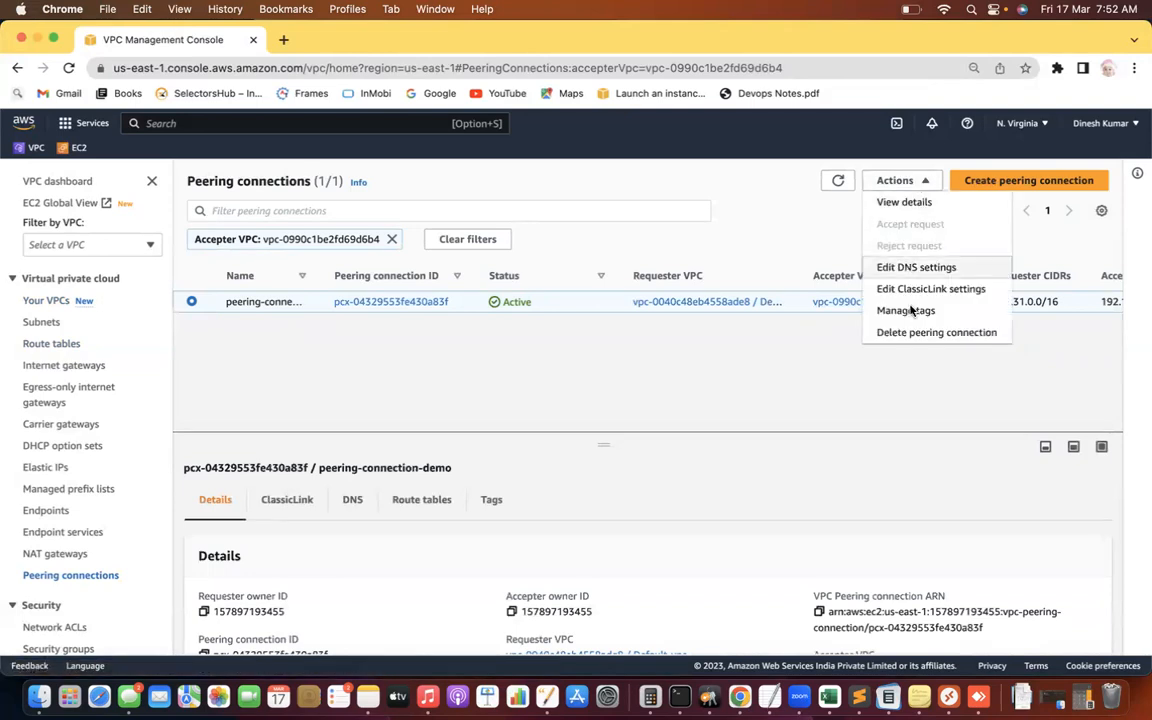
pyautogui.click(917, 333)
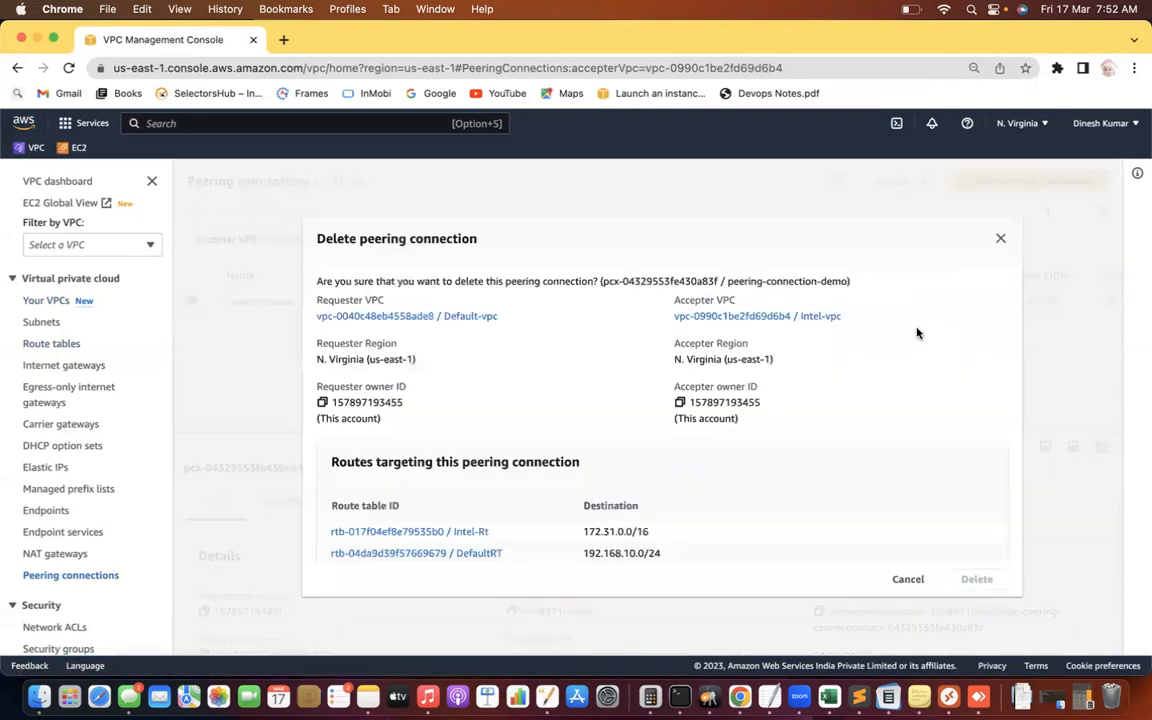
# - Try deleting the DefaultRT route table, find it blocked as a main table, and reload the page
pyautogui.click(463, 554)
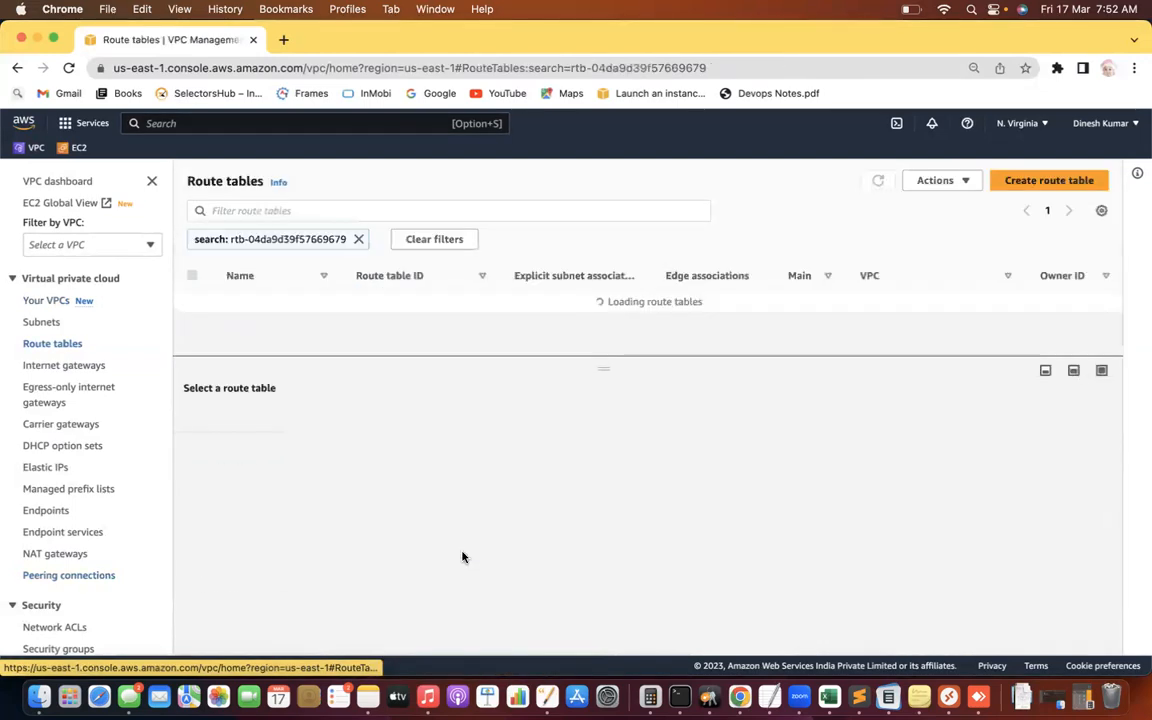
pyautogui.click(946, 181)
pyautogui.press('Down')
pyautogui.press('Down')
pyautogui.press('Down')
pyautogui.press('Down')
pyautogui.press('Down')
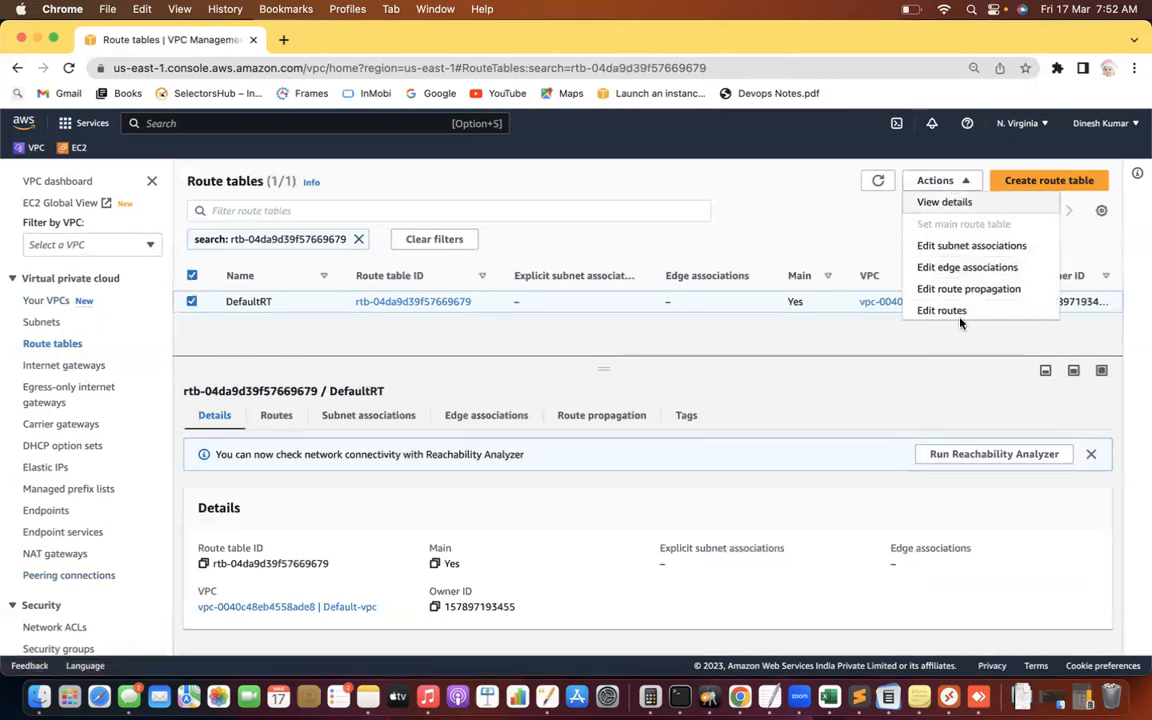
pyautogui.scroll(-3, 960, 315)
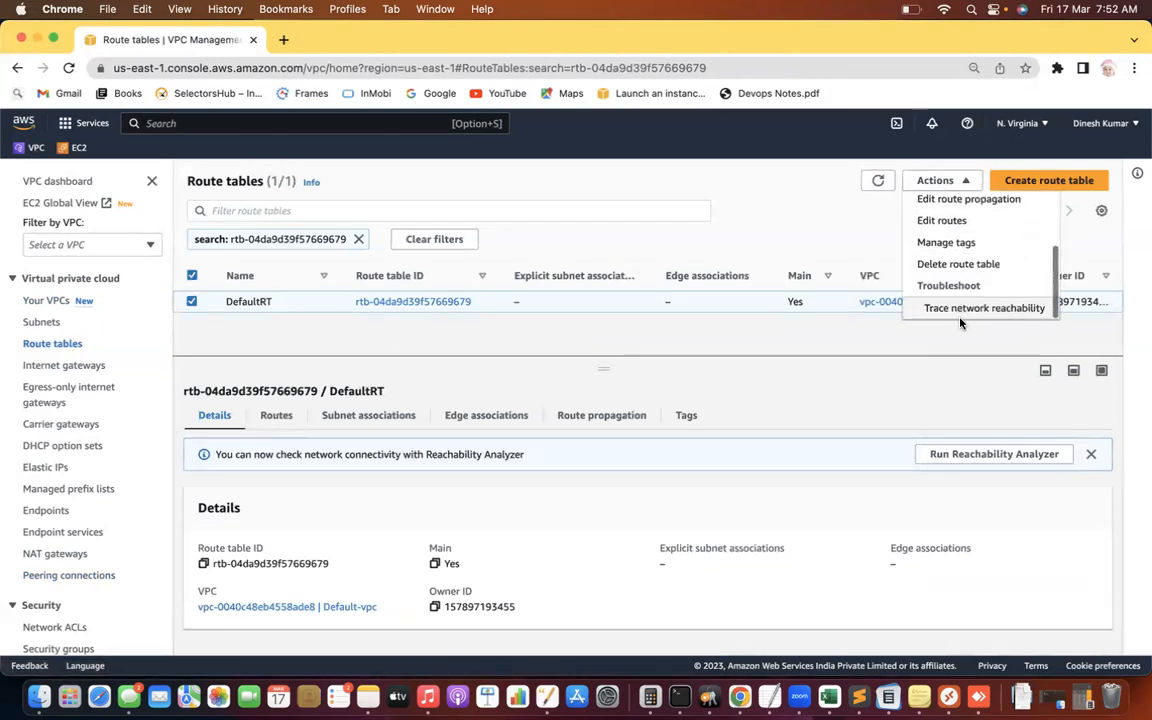
pyautogui.click(959, 265)
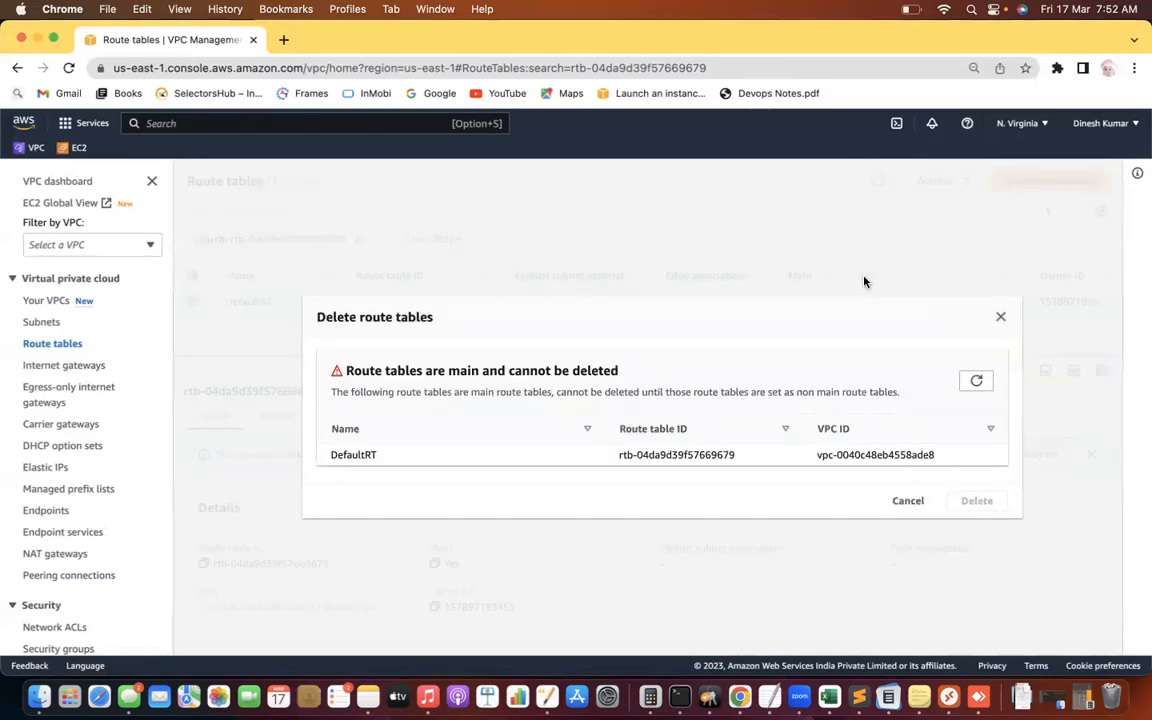
pyautogui.click(975, 384)
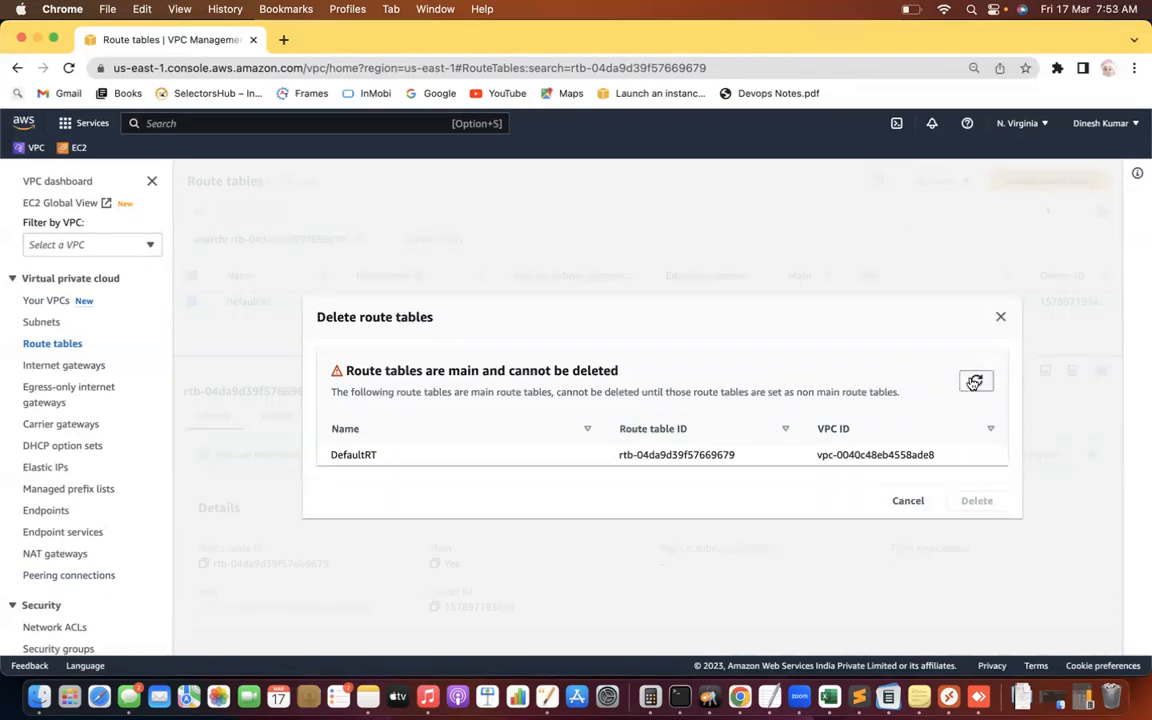
pyautogui.click(1001, 319)
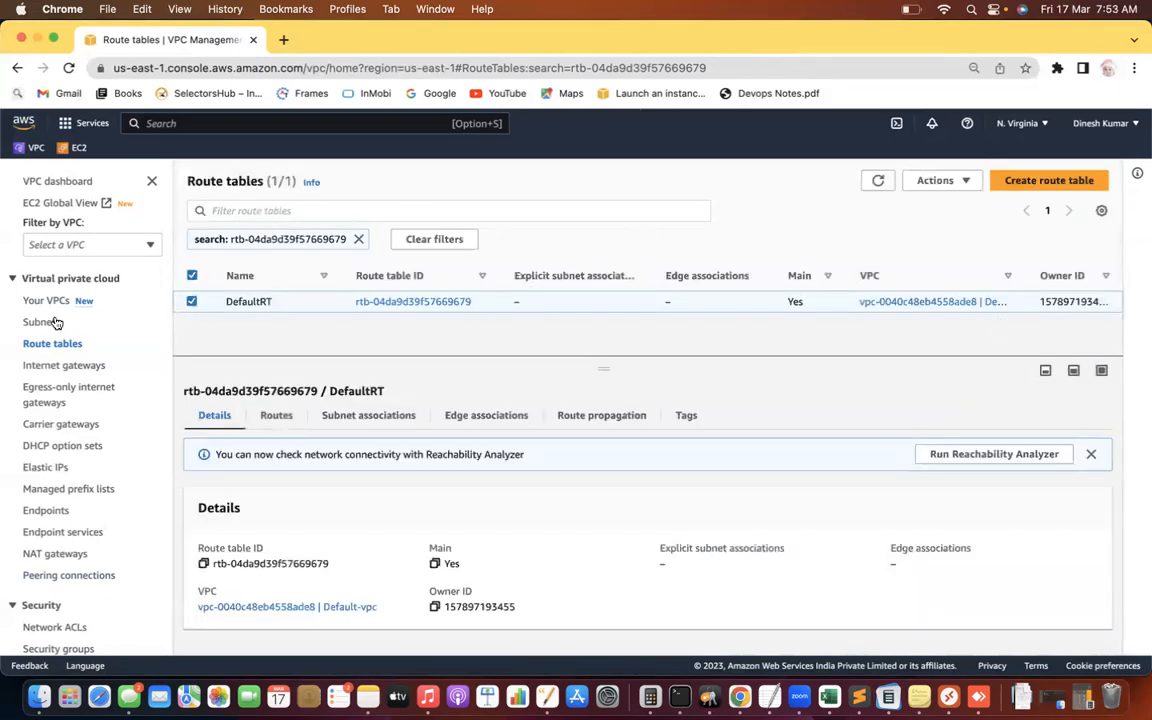
pyautogui.click(234, 72)
pyautogui.press('Return')
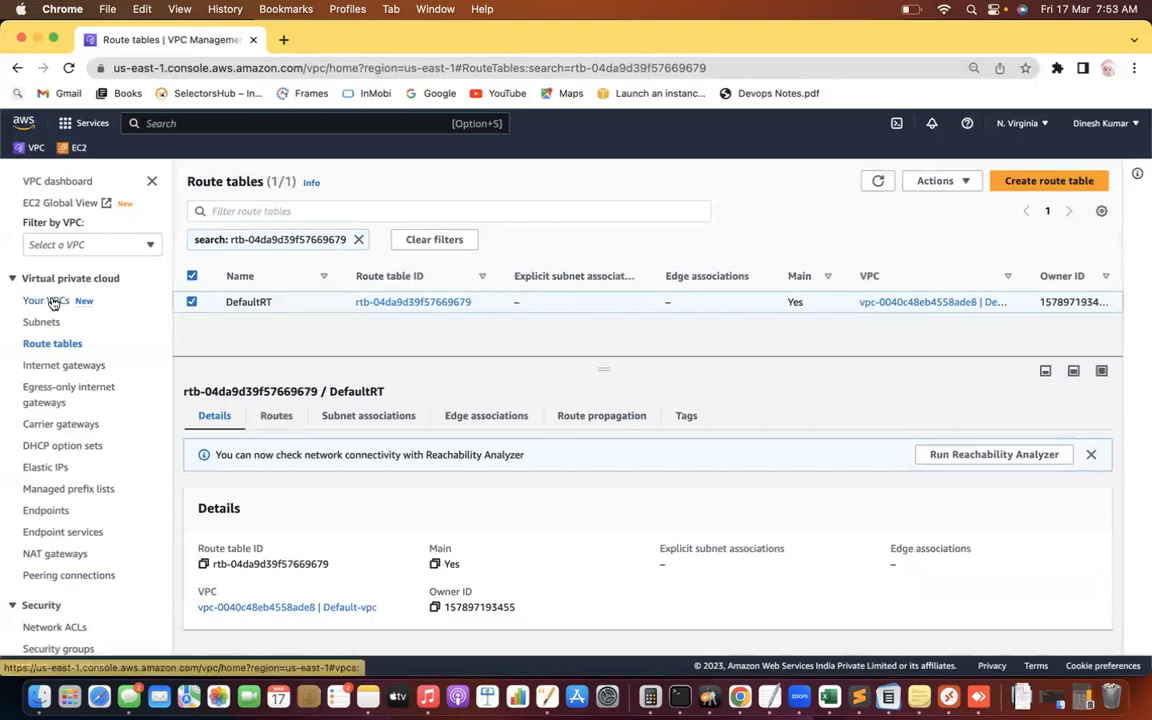
# - Start a new VPC-only VPC with the Name tag vpc-17thMar
pyautogui.click(49, 301)
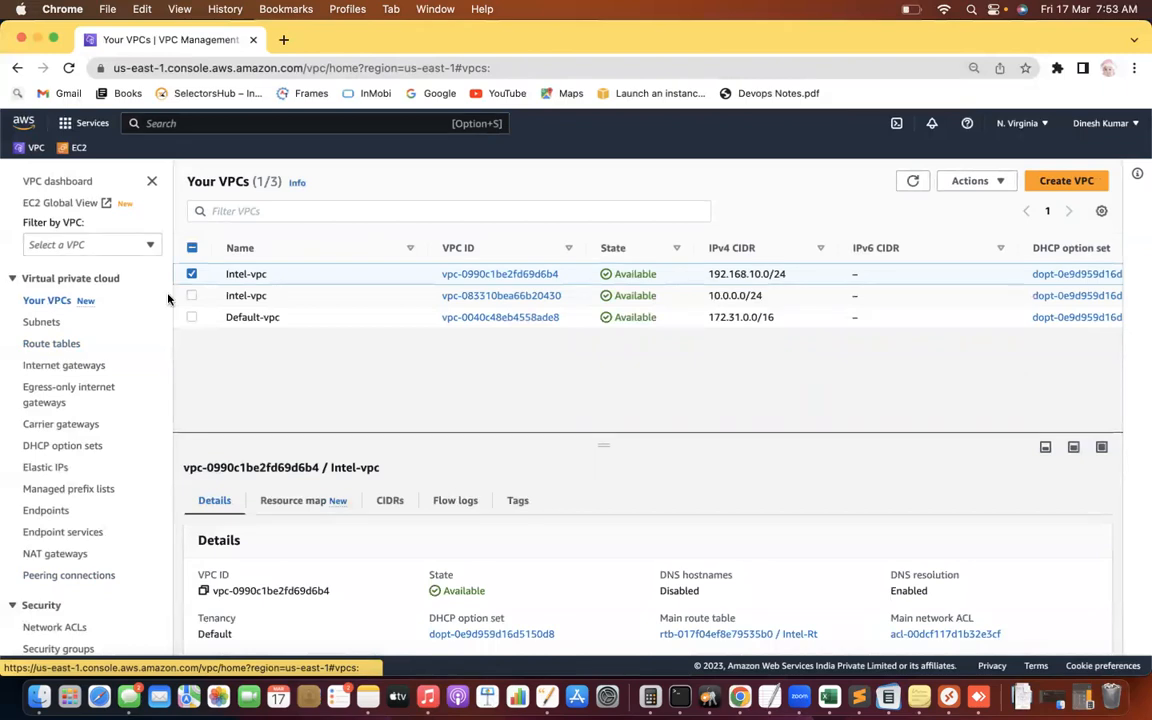
pyautogui.click(191, 247)
pyautogui.click(1045, 182)
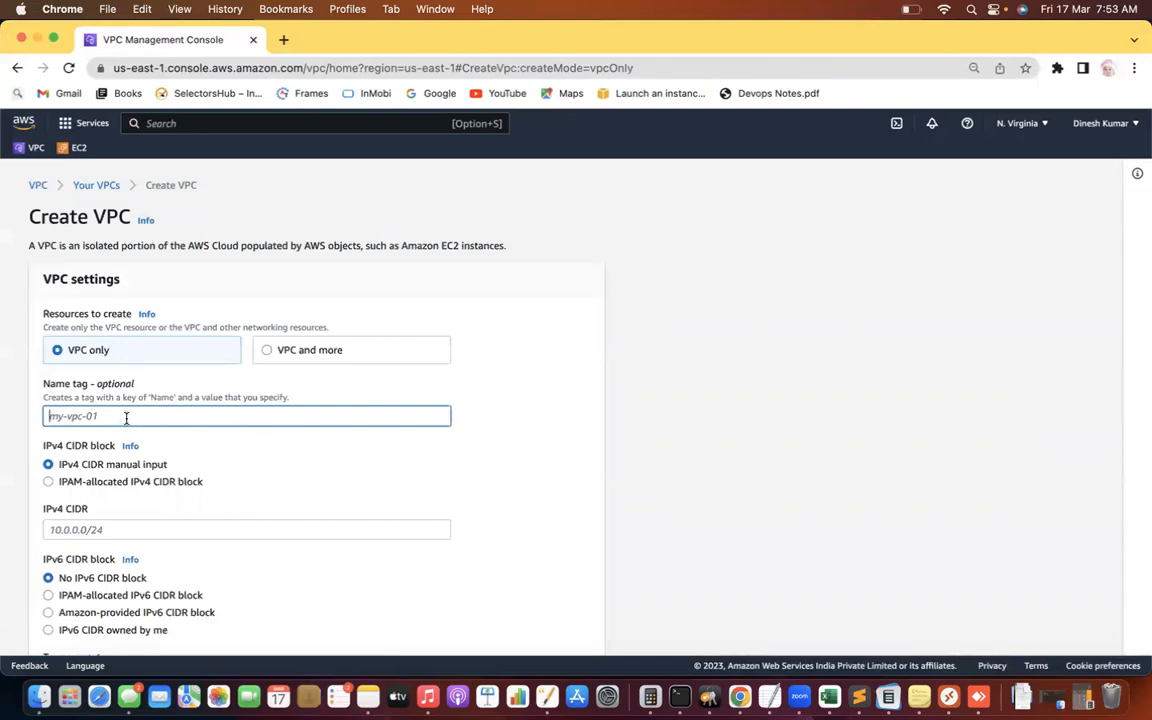
pyautogui.write('vpx')
pyautogui.write('c')
pyautogui.write('-17tg')
pyautogui.write('Mar')
pyautogui.click(517, 379)
pyautogui.scroll(-5, 517, 379)
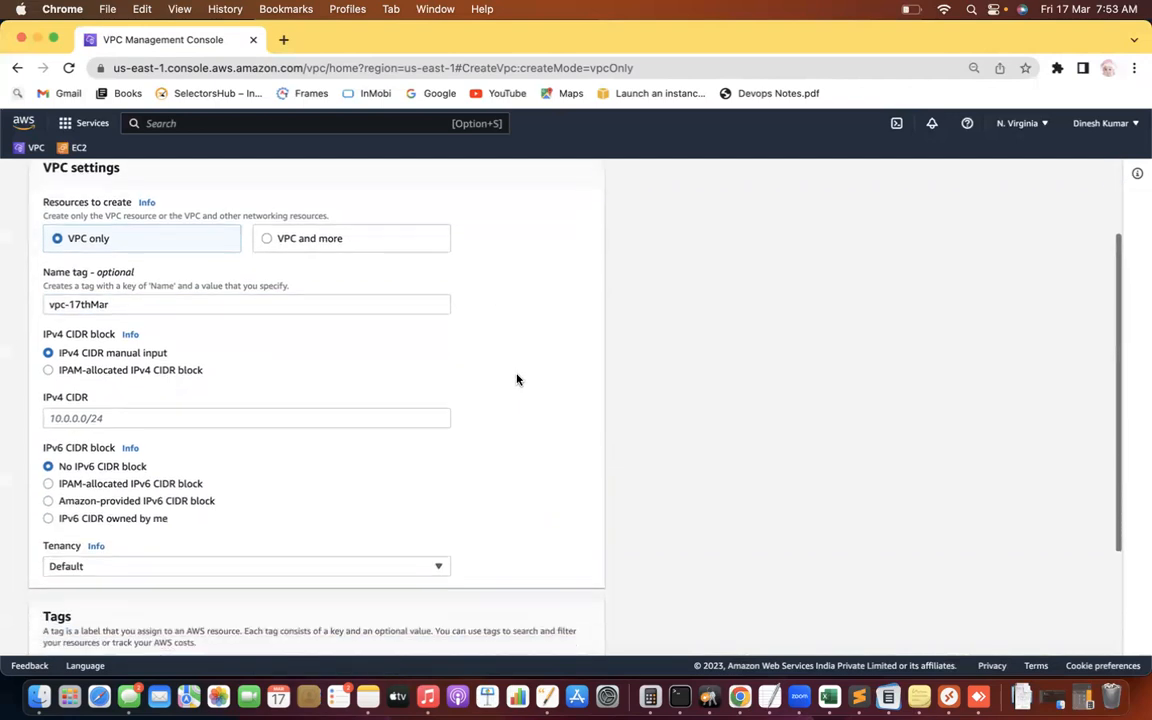
# - Set the IPv4 CIDR to 10.0.0.0/24, create the VPC, and return to Your VPCs
pyautogui.click(141, 337)
pyautogui.write('10.0.0.0')
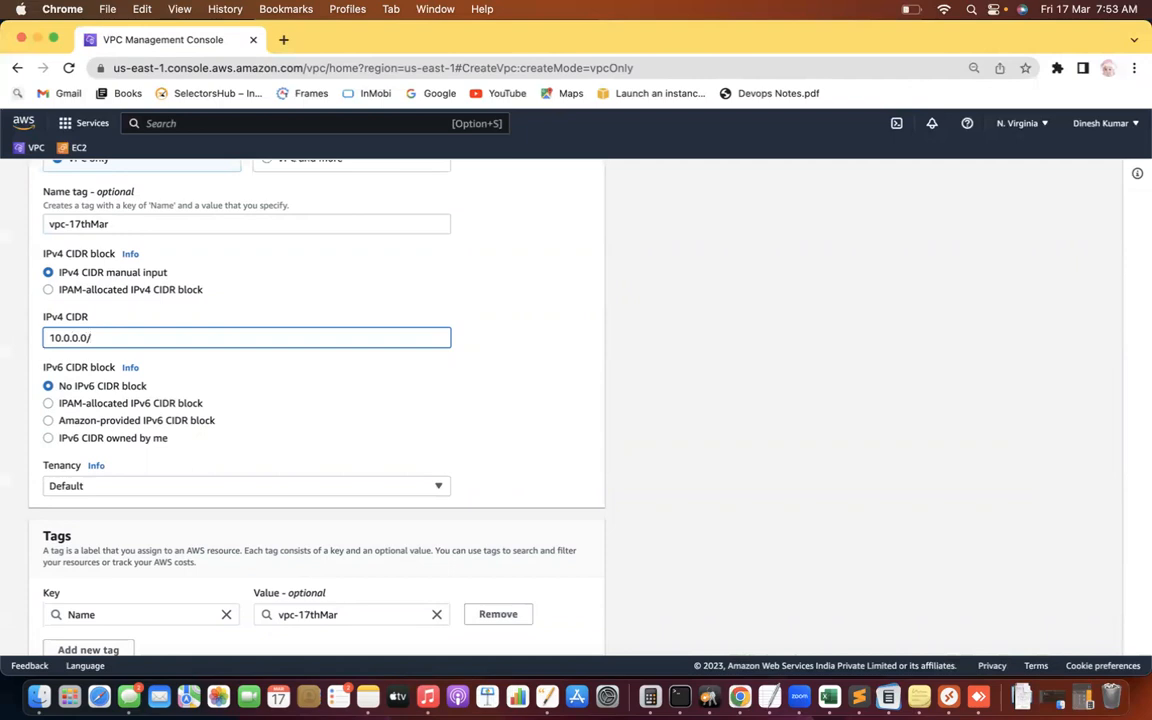
pyautogui.write('/24')
pyautogui.click(557, 320)
pyautogui.scroll(-3, 557, 320)
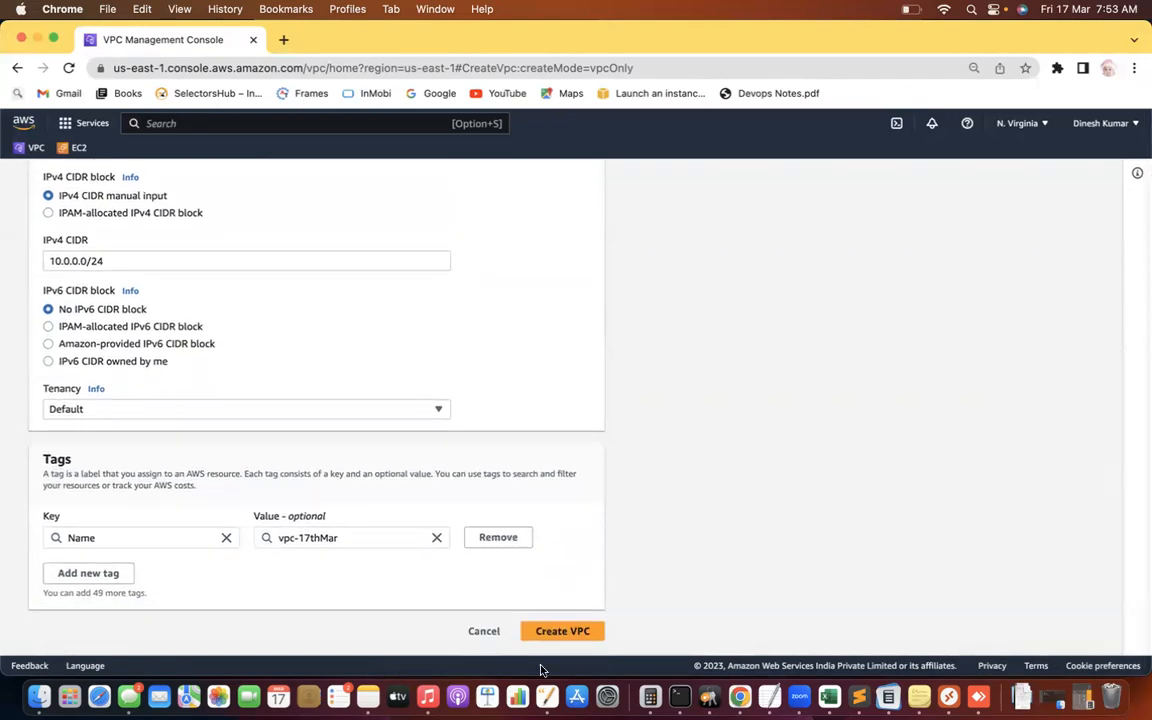
pyautogui.click(563, 631)
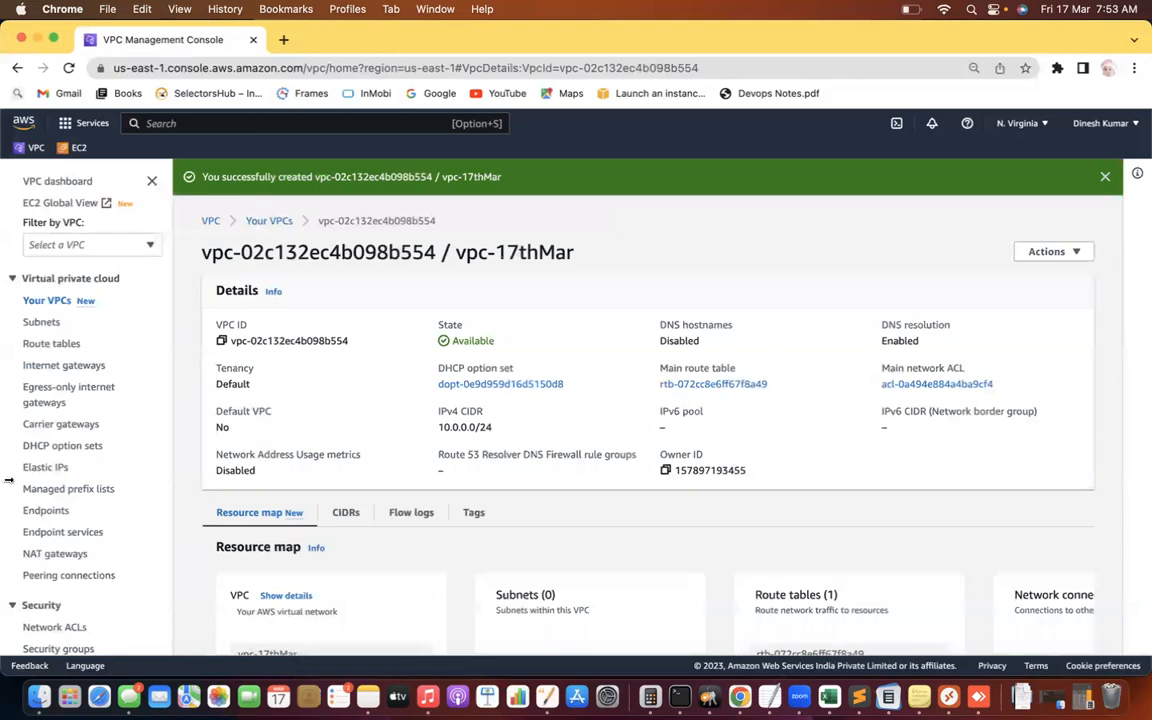
pyautogui.click(45, 304)
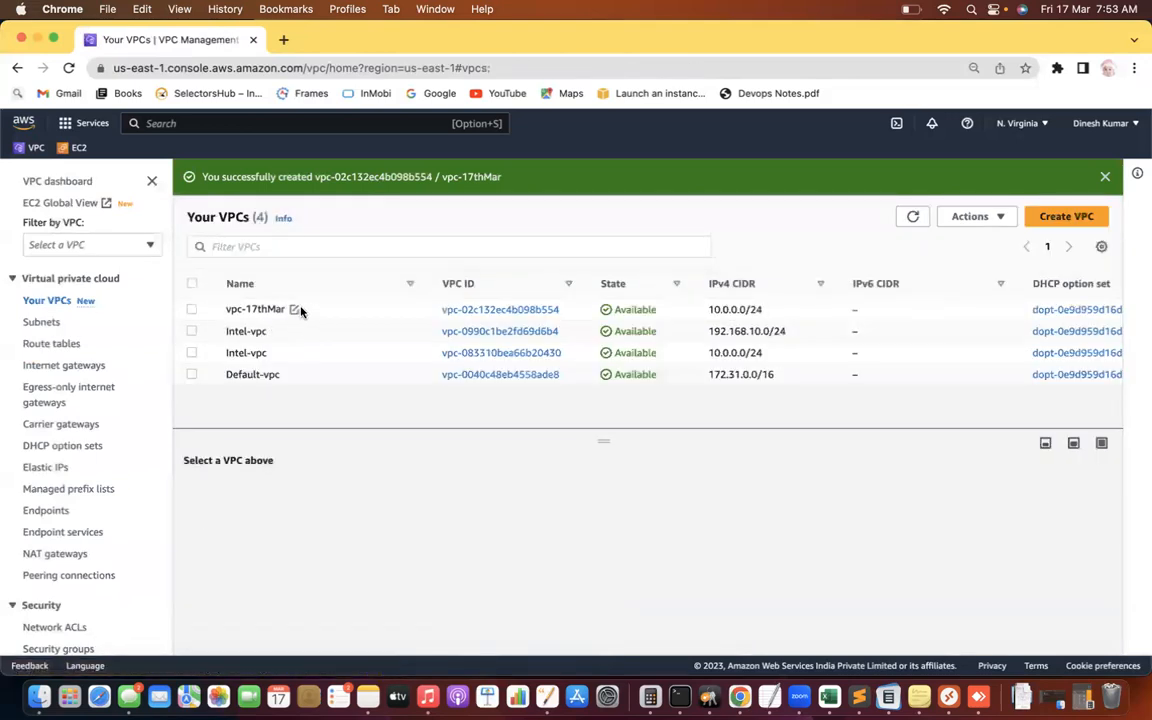
# - Find vpc-17thMar's main route table under Route tables and name it RT-Mar17th
pyautogui.moveTo(291, 312); pyautogui.dragTo(225, 316)
pyautogui.click(62, 345)
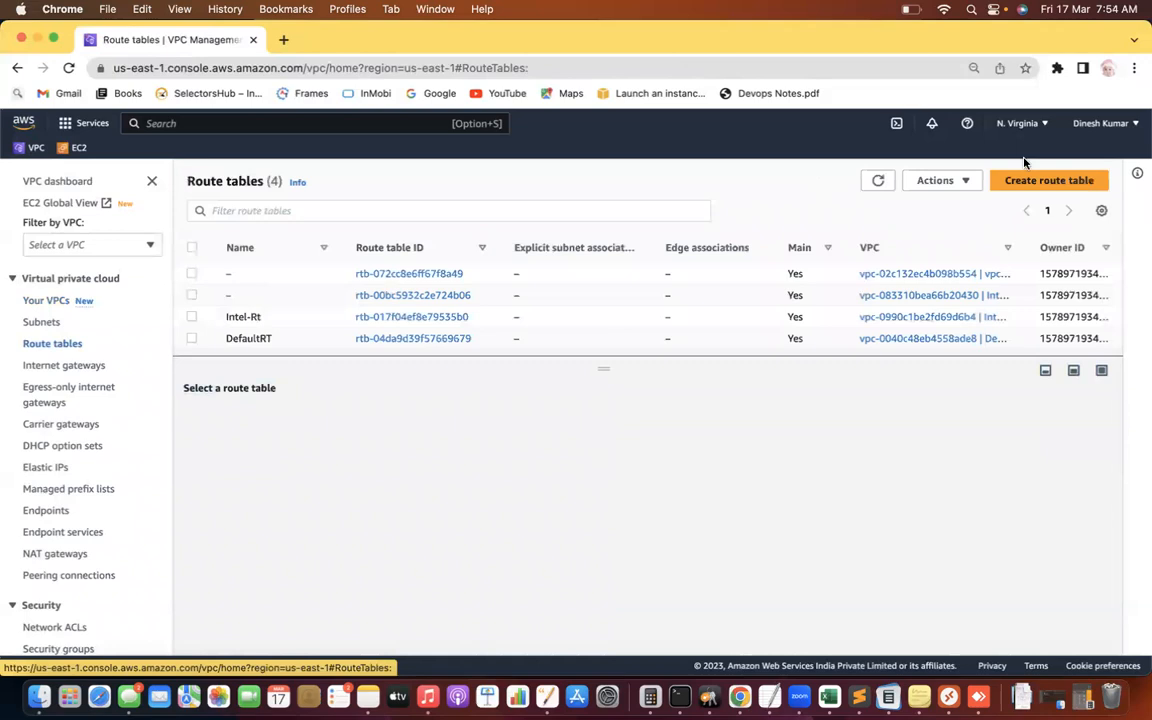
pyautogui.moveTo(1028, 246); pyautogui.dragTo(861, 283)
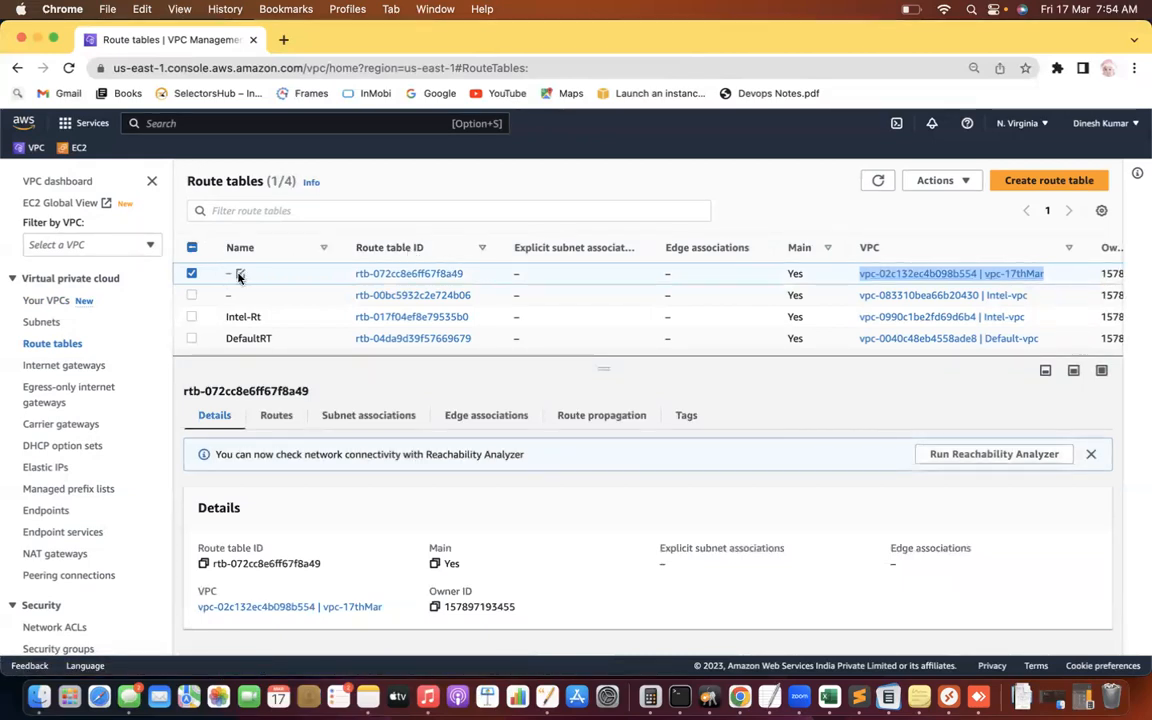
pyautogui.click(240, 273)
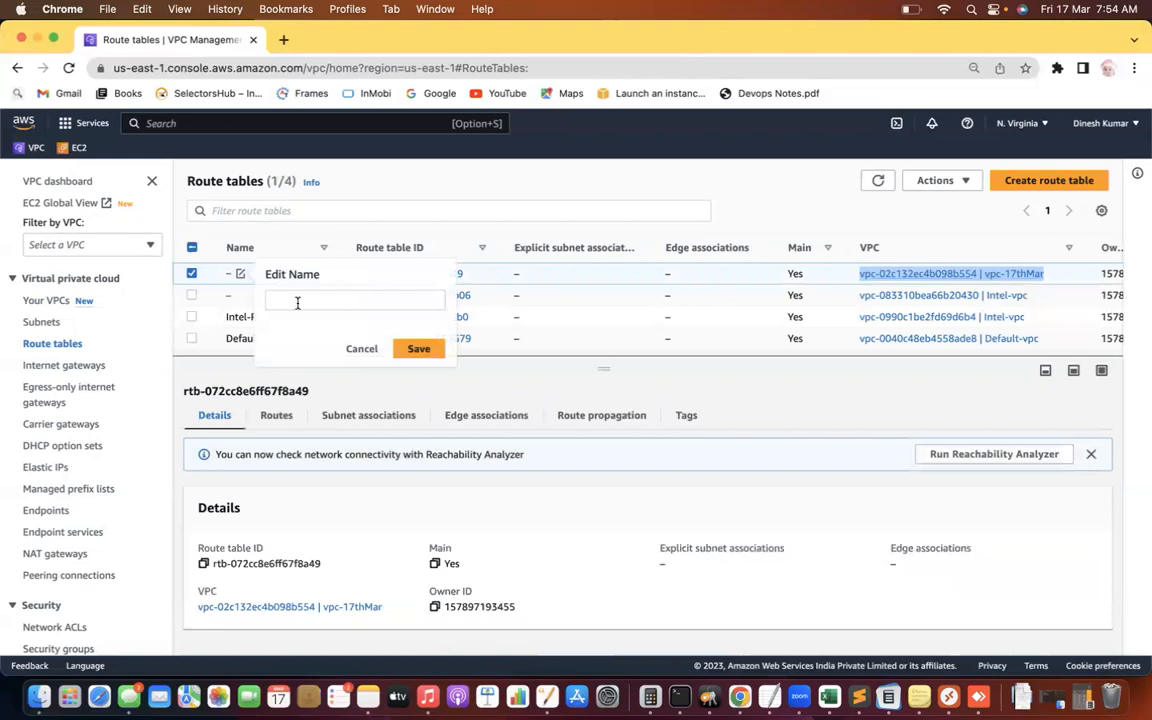
pyautogui.click(302, 301)
pyautogui.write('RT')
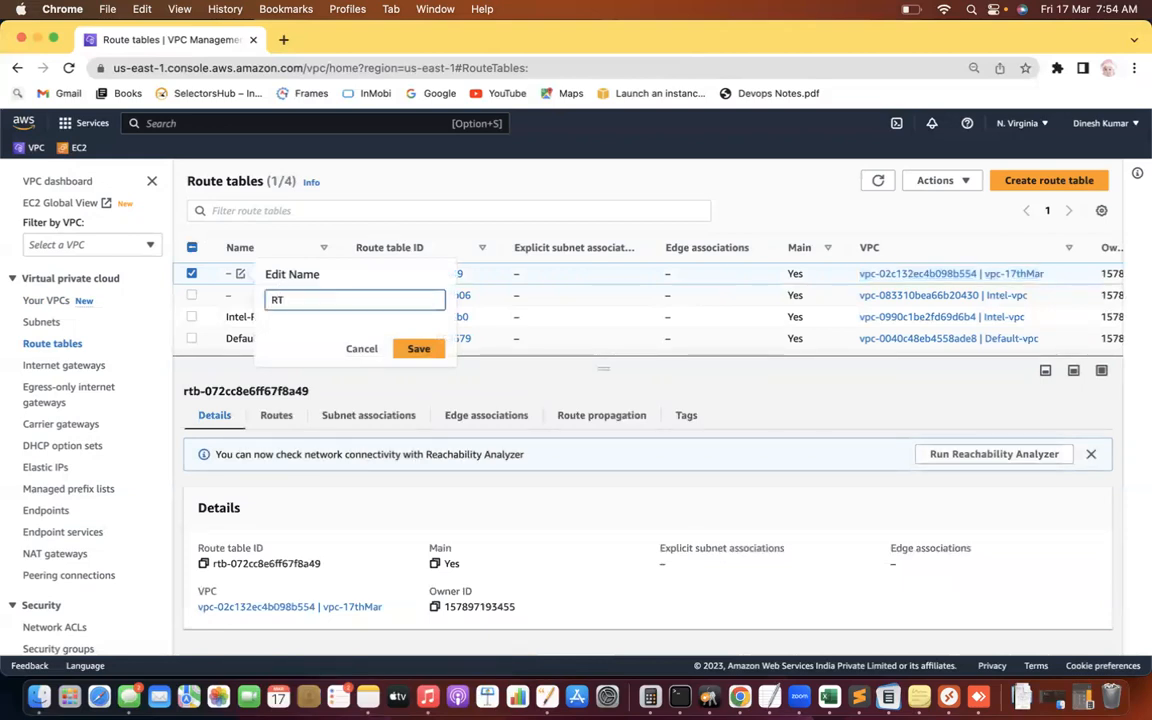
pyautogui.write('-')
pyautogui.write('Mar')
pyautogui.write('17tg')
pyautogui.press('BackSpace')
pyautogui.write('h')
pyautogui.click(430, 355)
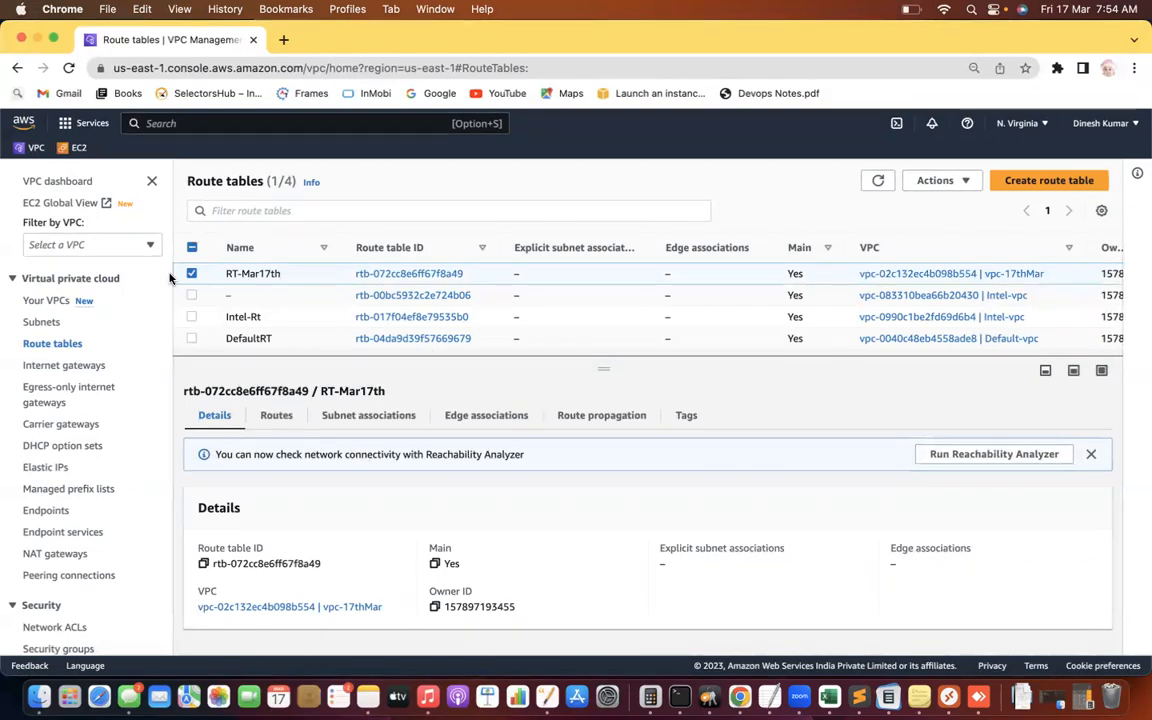
# - Begin a new subnet from the Subnets page, placing it in vpc-17thMar
pyautogui.click(41, 322)
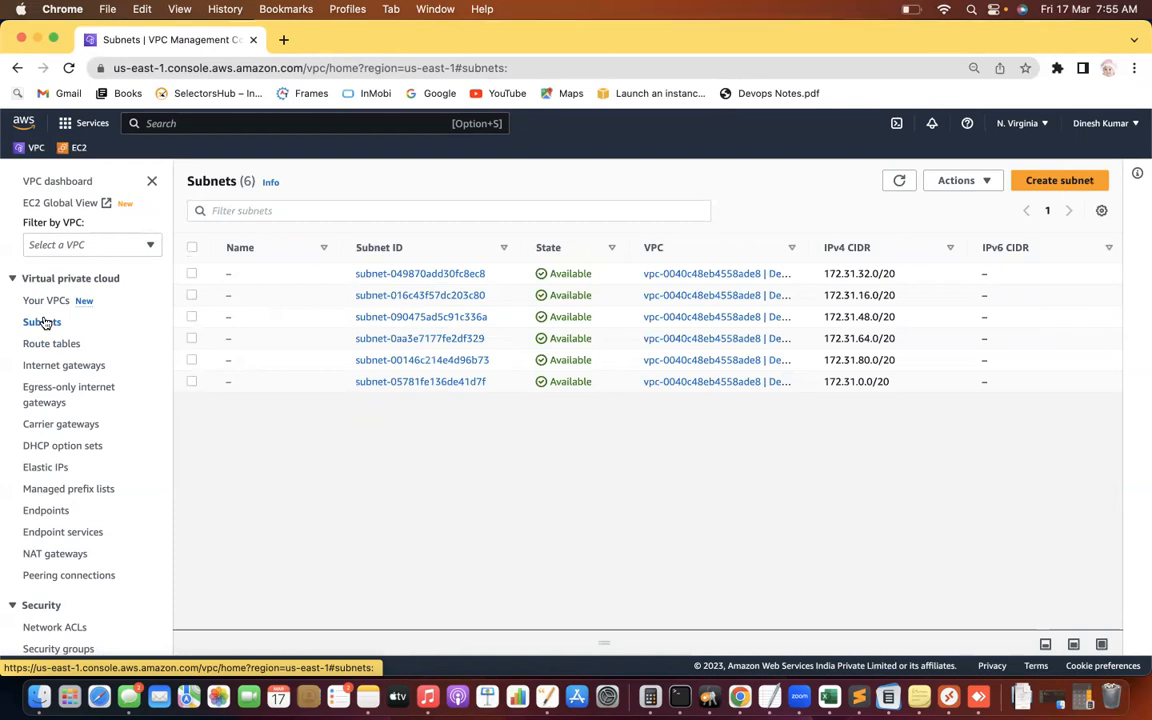
pyautogui.click(1064, 180)
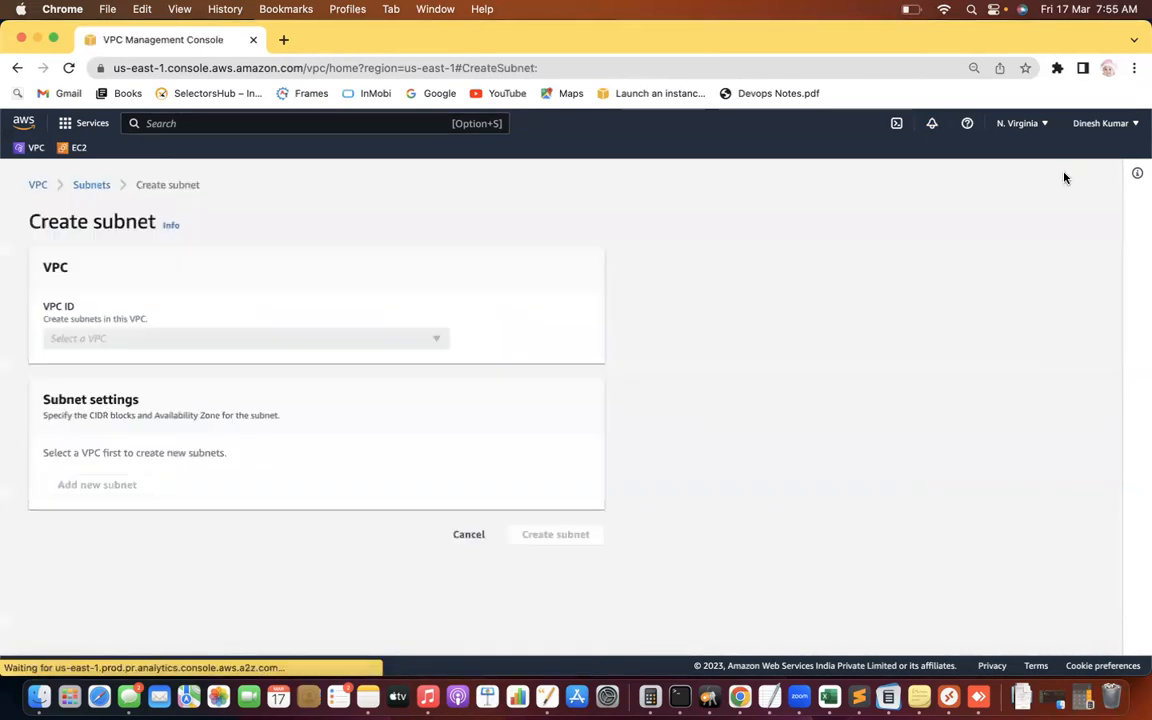
pyautogui.click(268, 340)
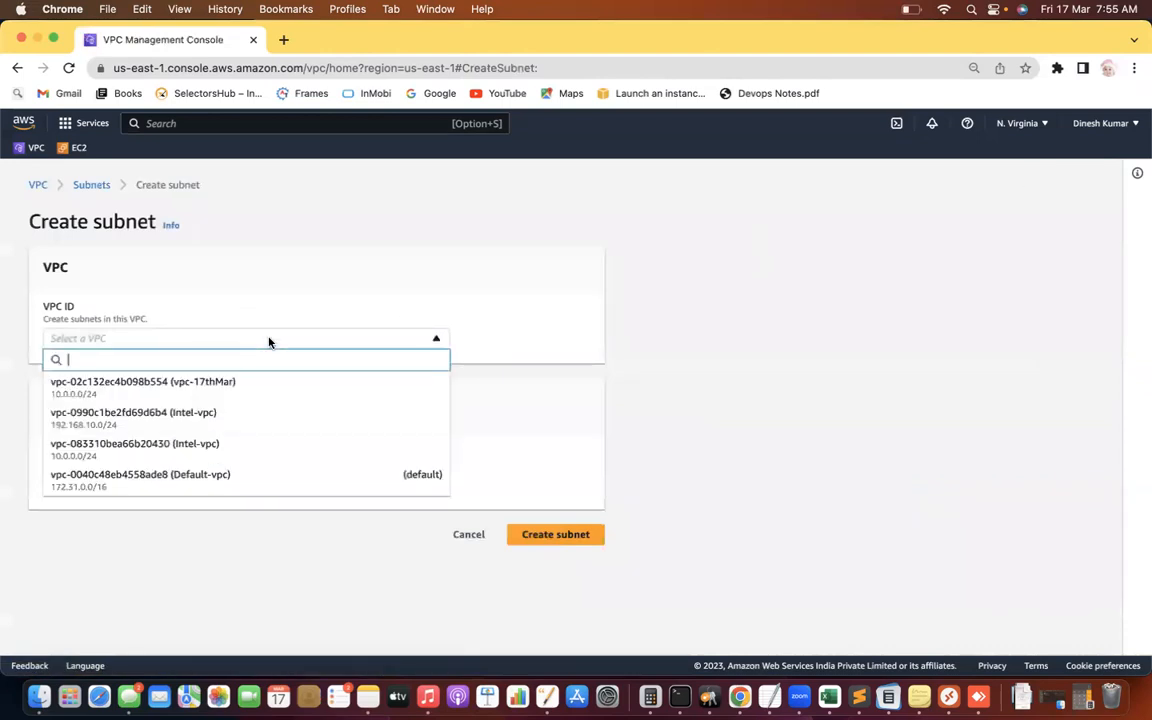
pyautogui.click(227, 387)
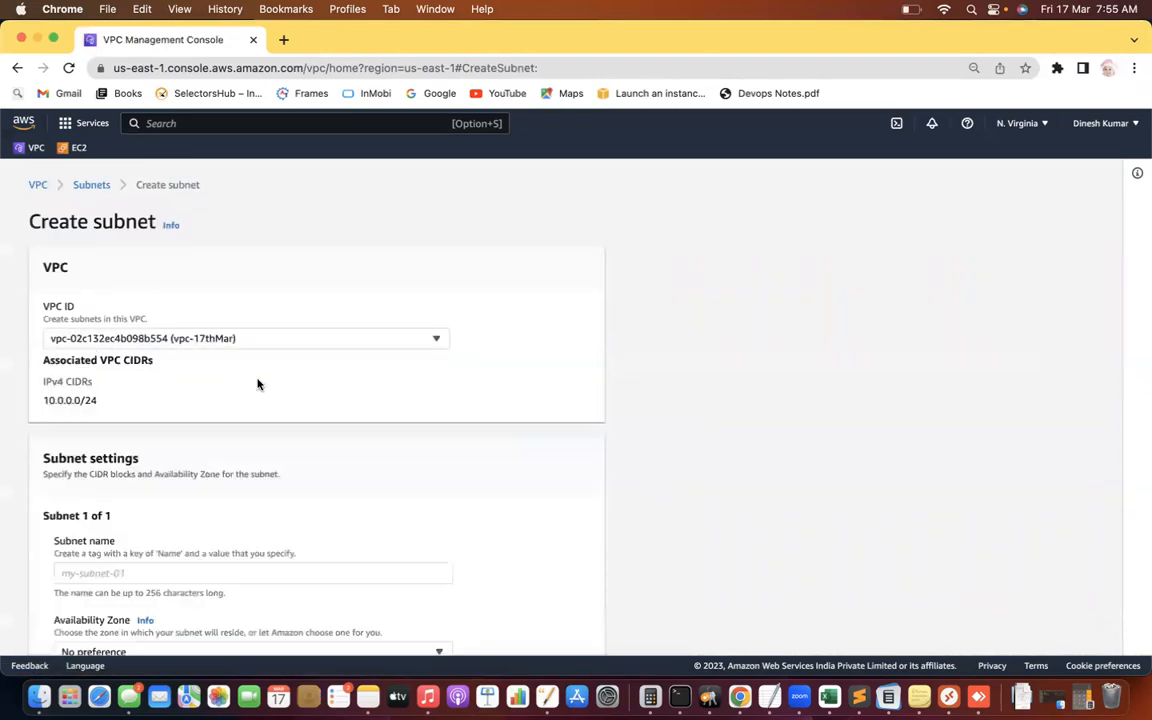
pyautogui.scroll(-1, 659, 302)
pyautogui.scroll(-7, 659, 302)
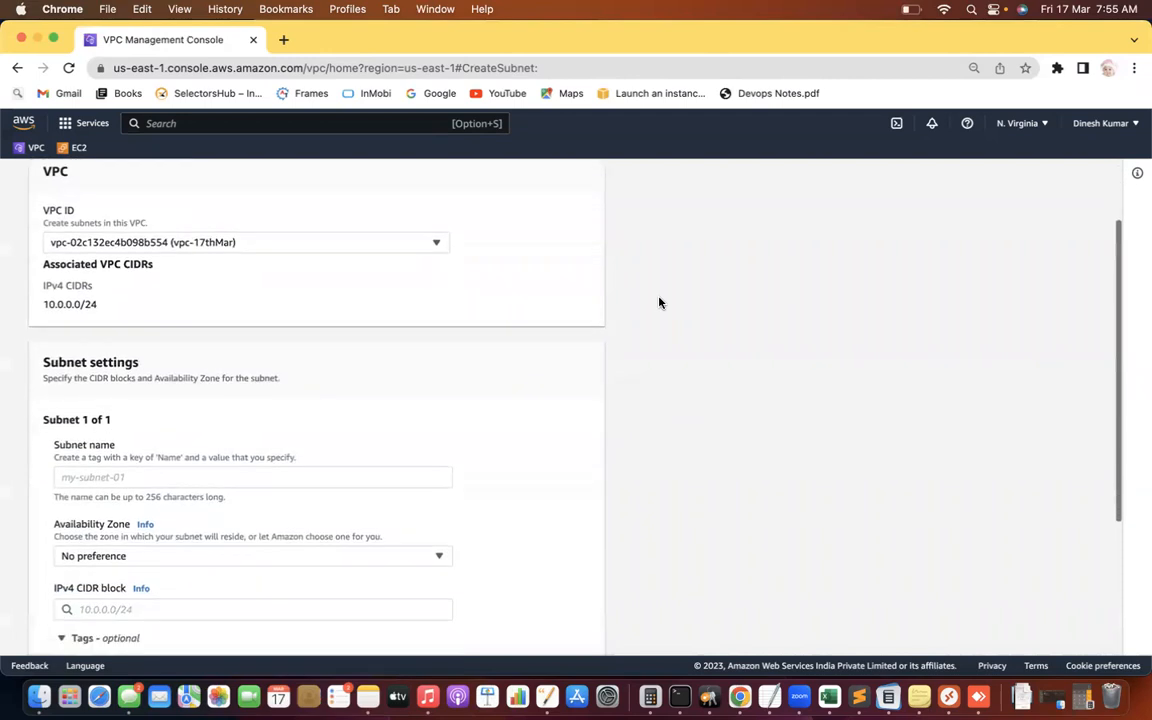
# - Name it subnet-17thMar, choose us-east-1a, and start the CIDR block with 10.0.0.0
pyautogui.click(109, 323)
pyautogui.write('subnet-1')
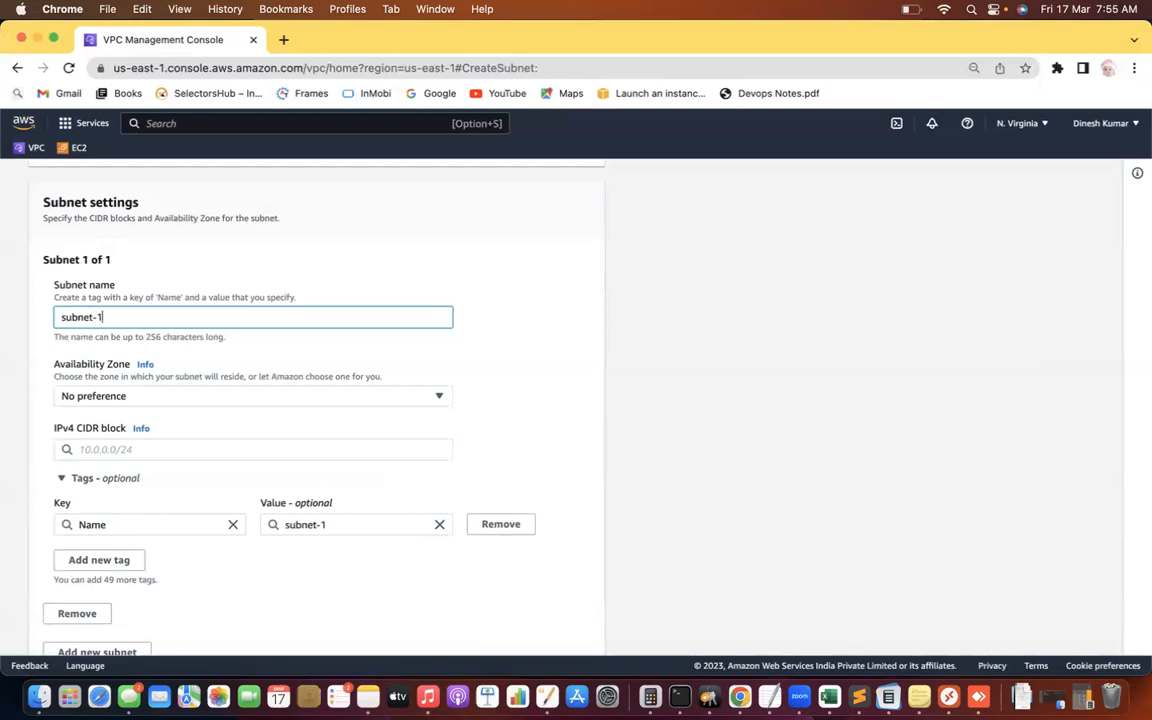
pyautogui.write('thMar')
pyautogui.click(548, 277)
pyautogui.scroll(-2, 548, 277)
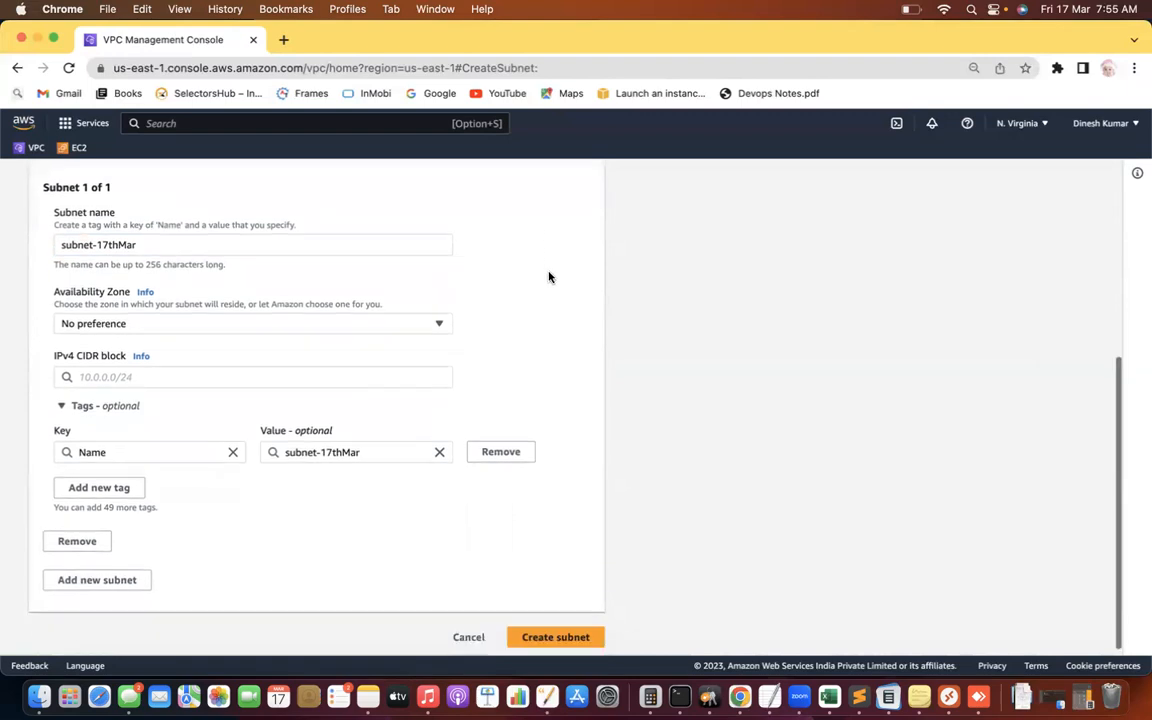
pyautogui.click(393, 318)
pyautogui.click(314, 379)
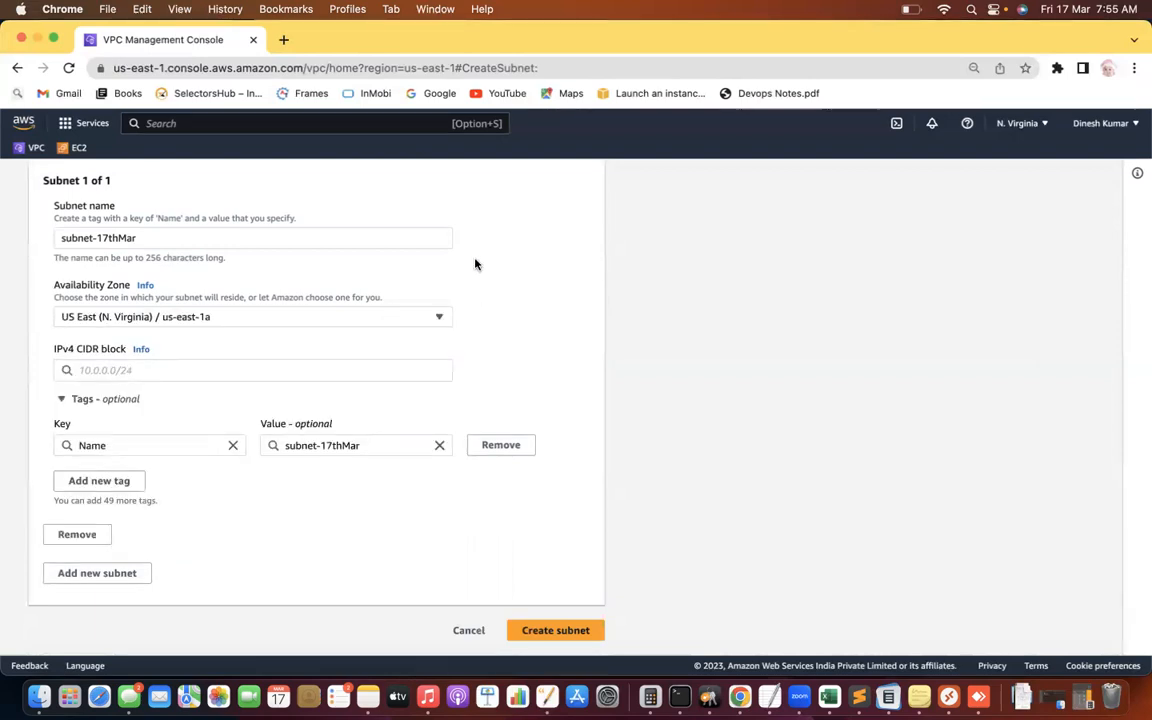
pyautogui.click(99, 370)
pyautogui.write('1')
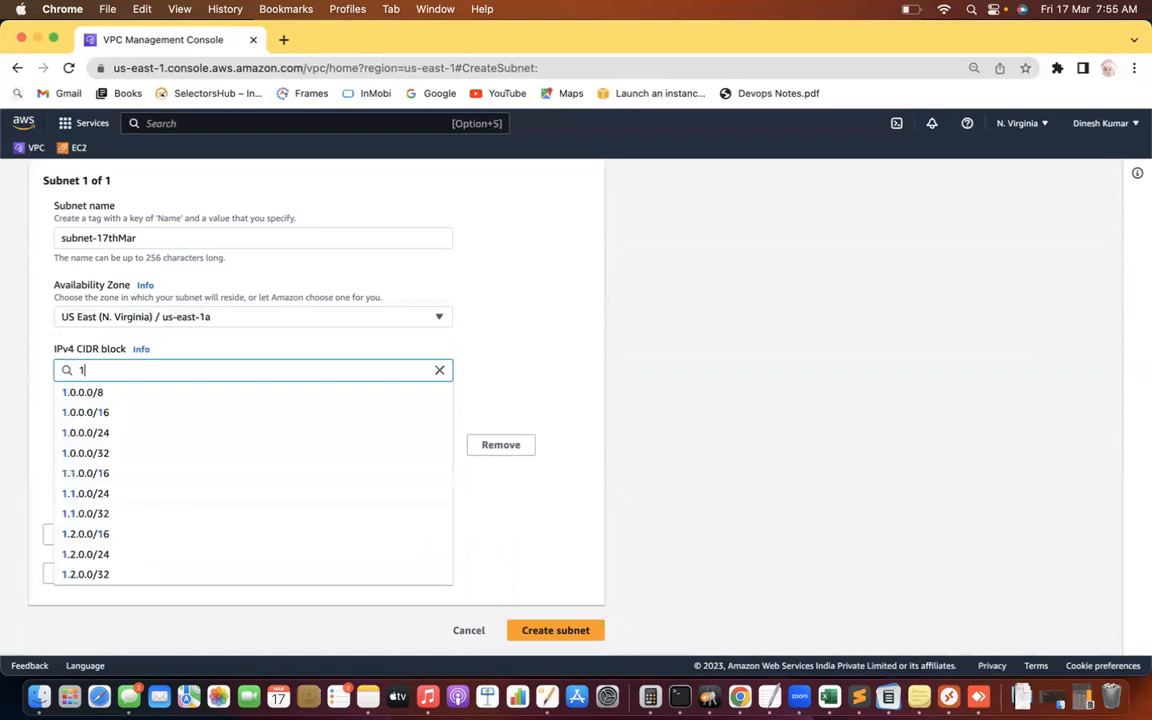
pyautogui.write('0.0.')
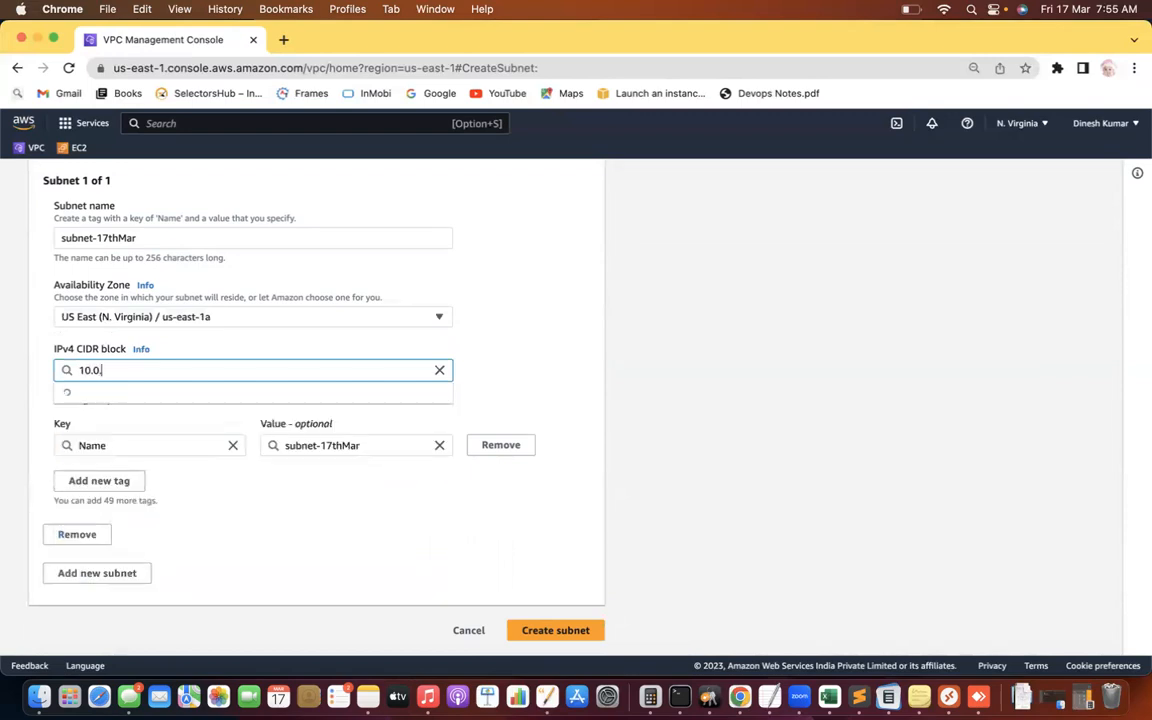
pyautogui.write('0.0')
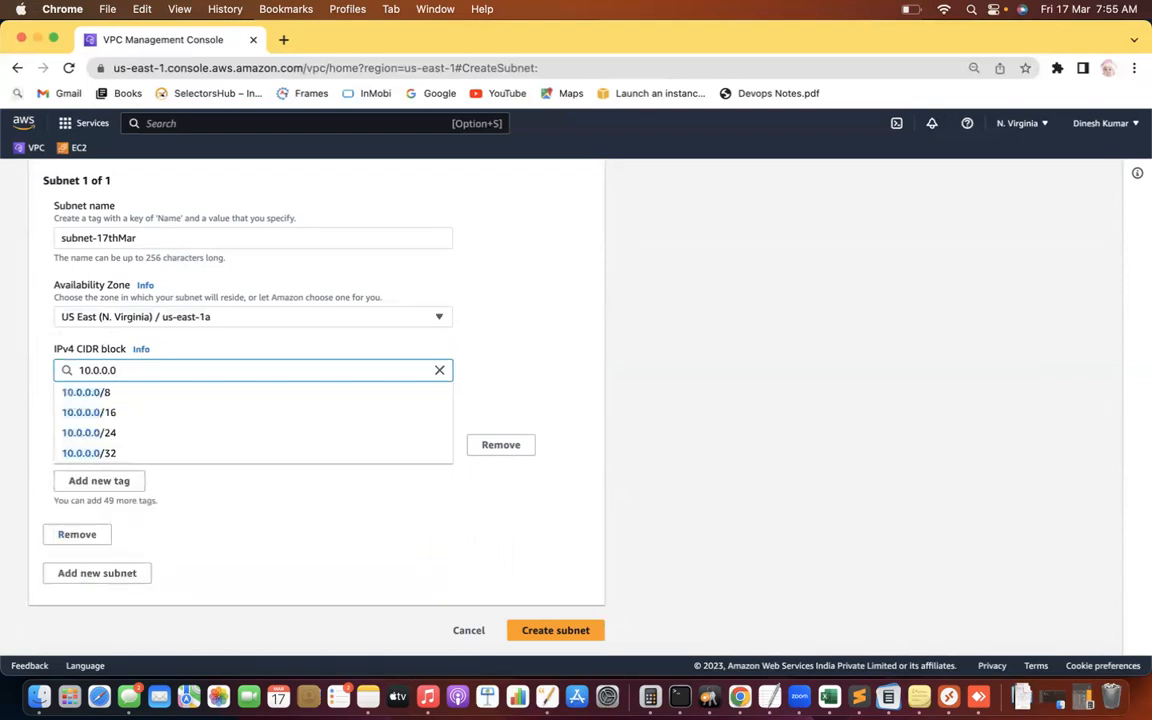
# - Load the Site24x7 IPv4 subnet calculator in a new tab and enter 10.0.0.0/24
pyautogui.click(284, 39)
pyautogui.write('su')
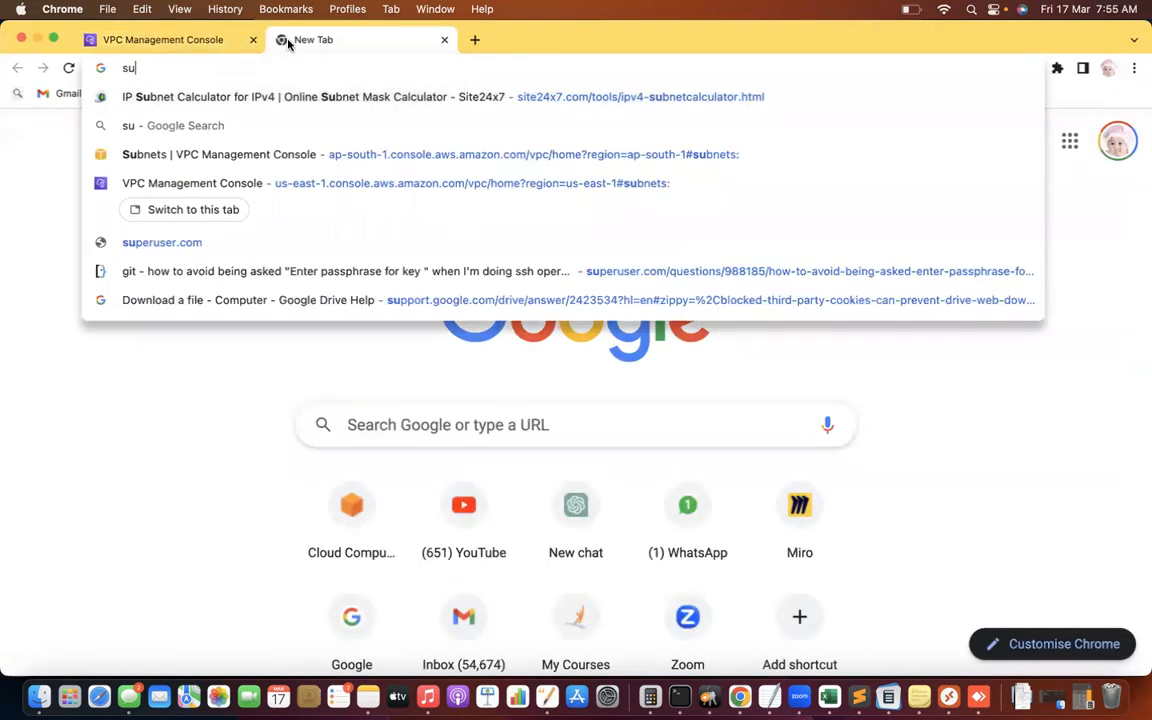
pyautogui.press('Down')
pyautogui.press('Return')
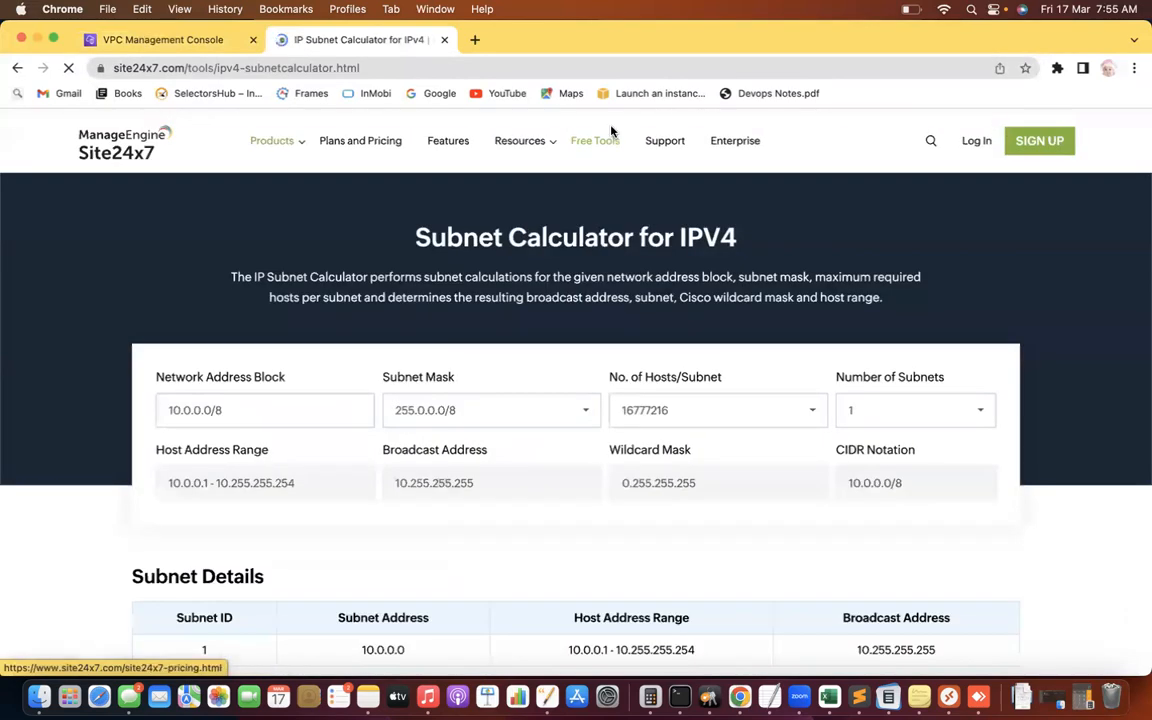
pyautogui.click(267, 411)
pyautogui.press('BackSpace')
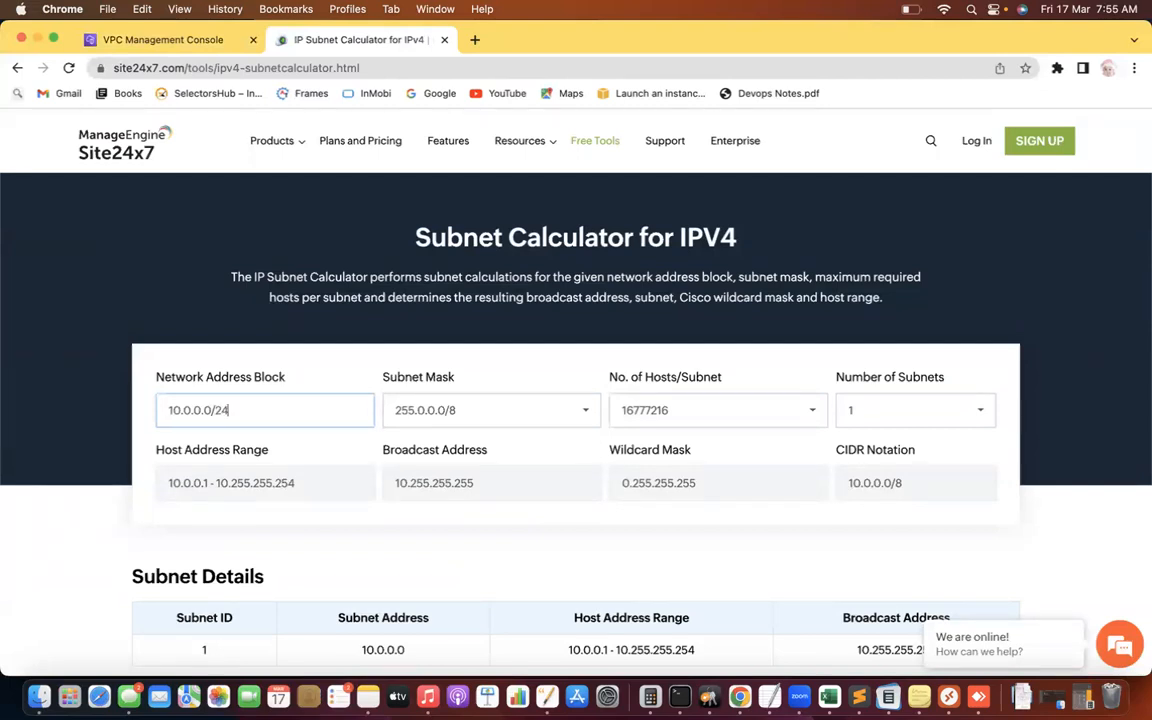
# - Split the network into 2 subnets, note the first /25 block 10.0.0.0, and return to the VPC tab
pyautogui.click(882, 408)
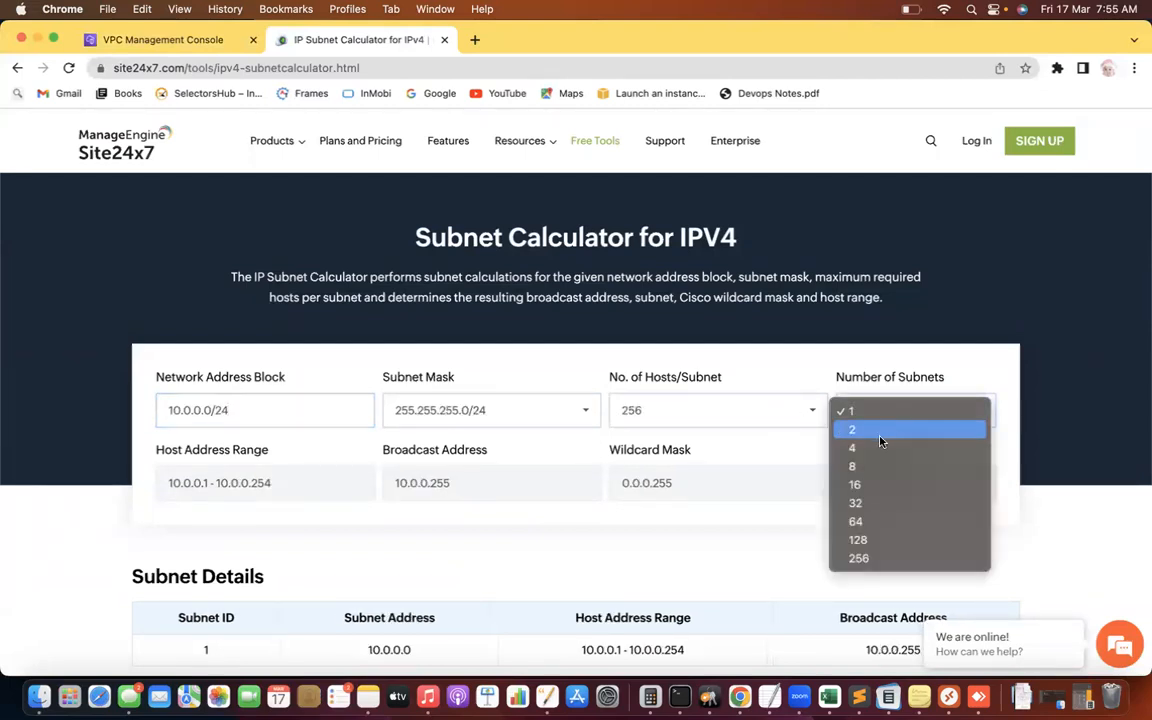
pyautogui.click(881, 430)
pyautogui.press('Down')
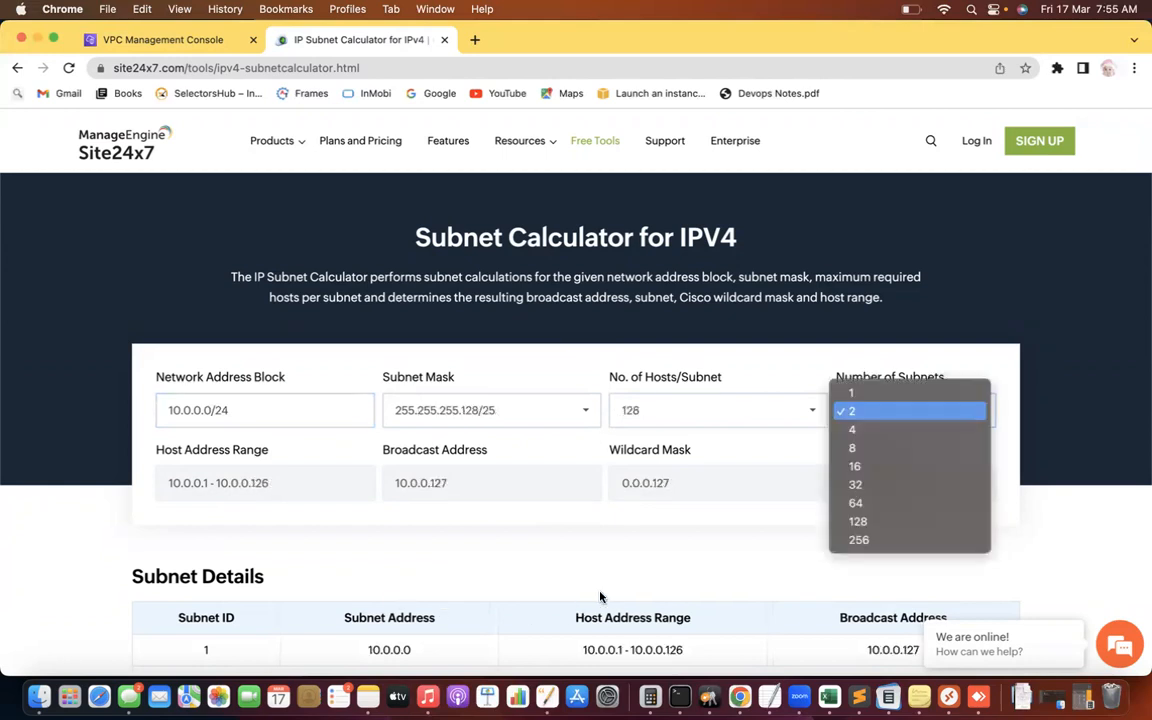
pyautogui.click(788, 531)
pyautogui.press('Down')
pyautogui.press('Down')
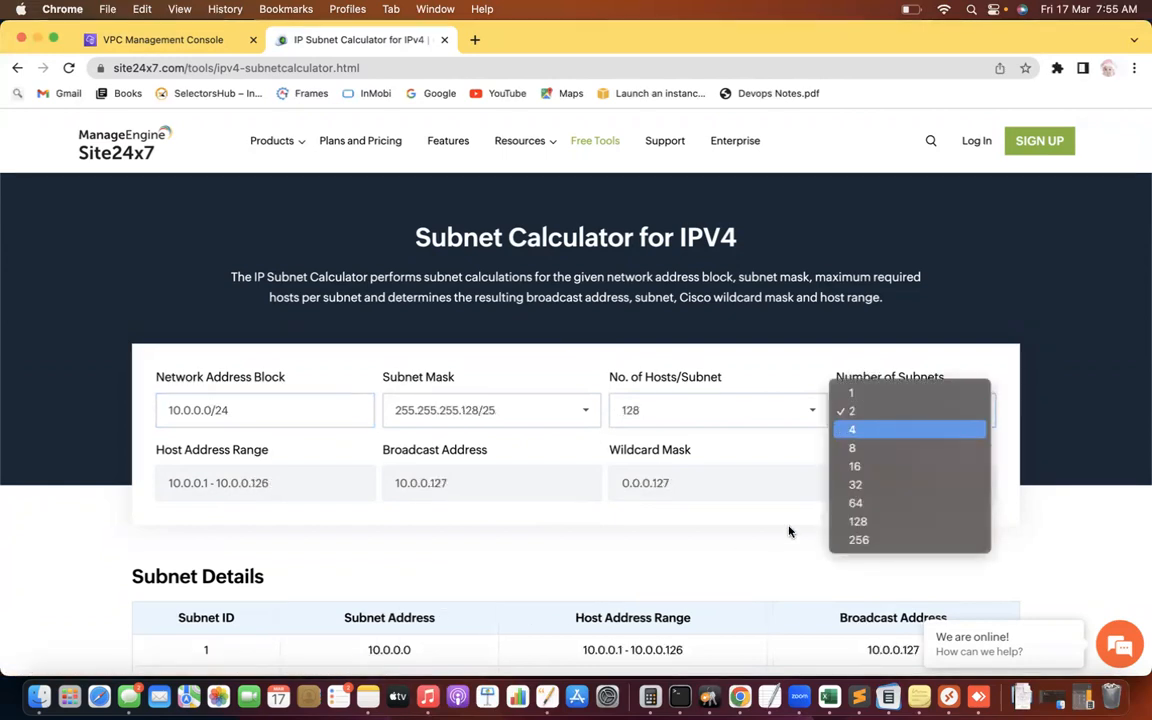
pyautogui.click(722, 524)
pyautogui.press('Down')
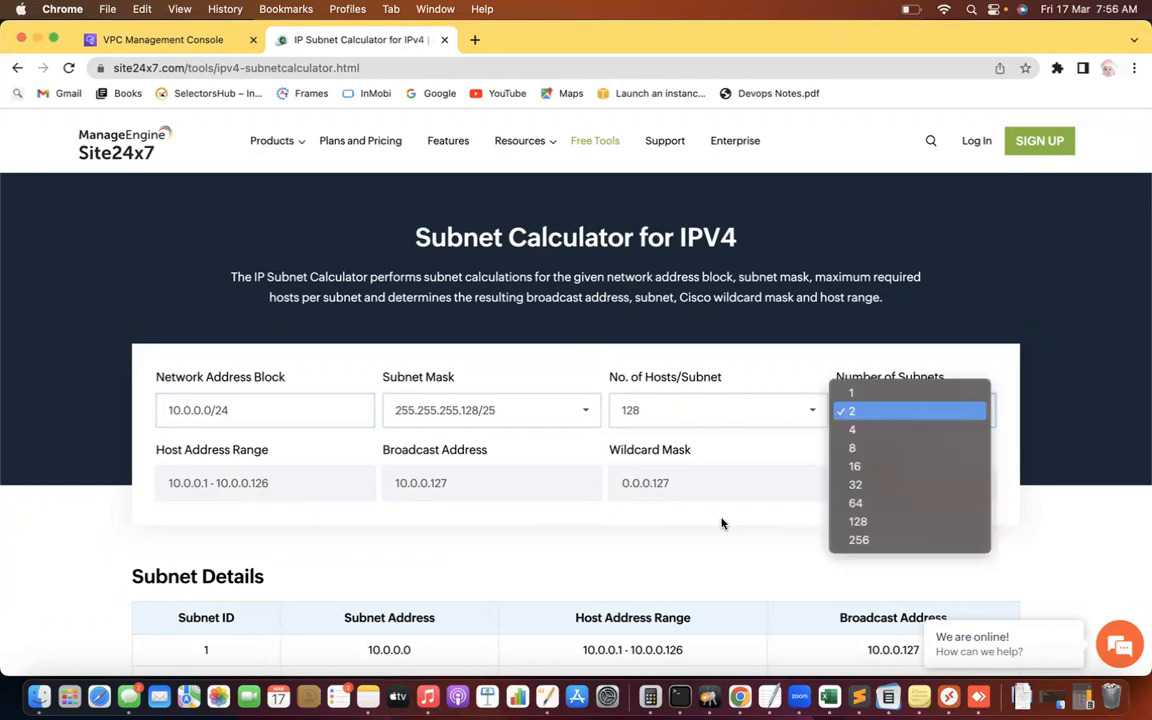
pyautogui.click(453, 513)
pyautogui.press('Down')
pyautogui.click(291, 669)
pyautogui.press('Down')
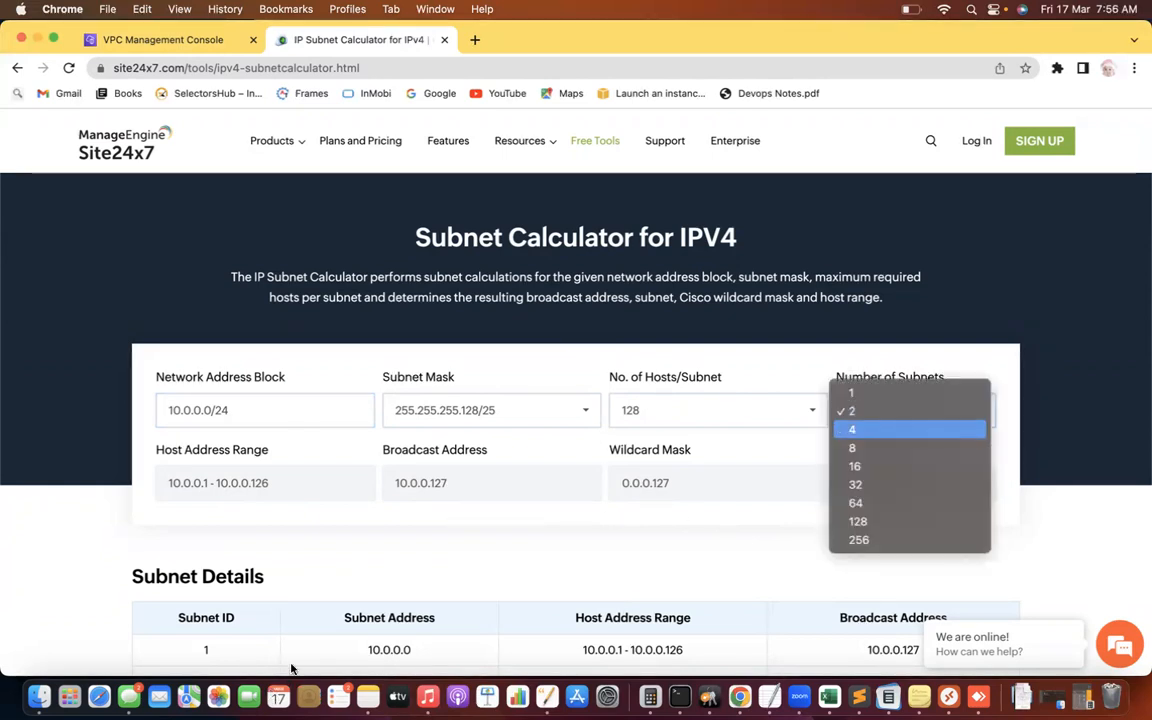
pyautogui.click(408, 655)
pyautogui.moveTo(408, 656); pyautogui.dragTo(352, 660)
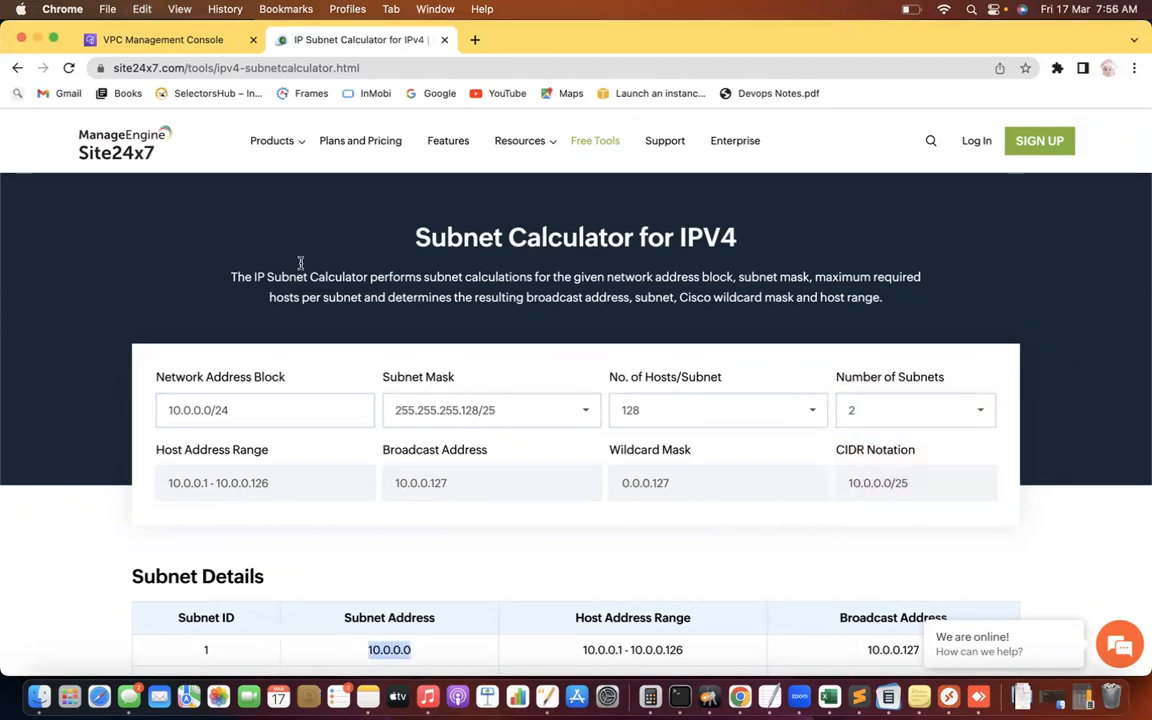
pyautogui.click(157, 41)
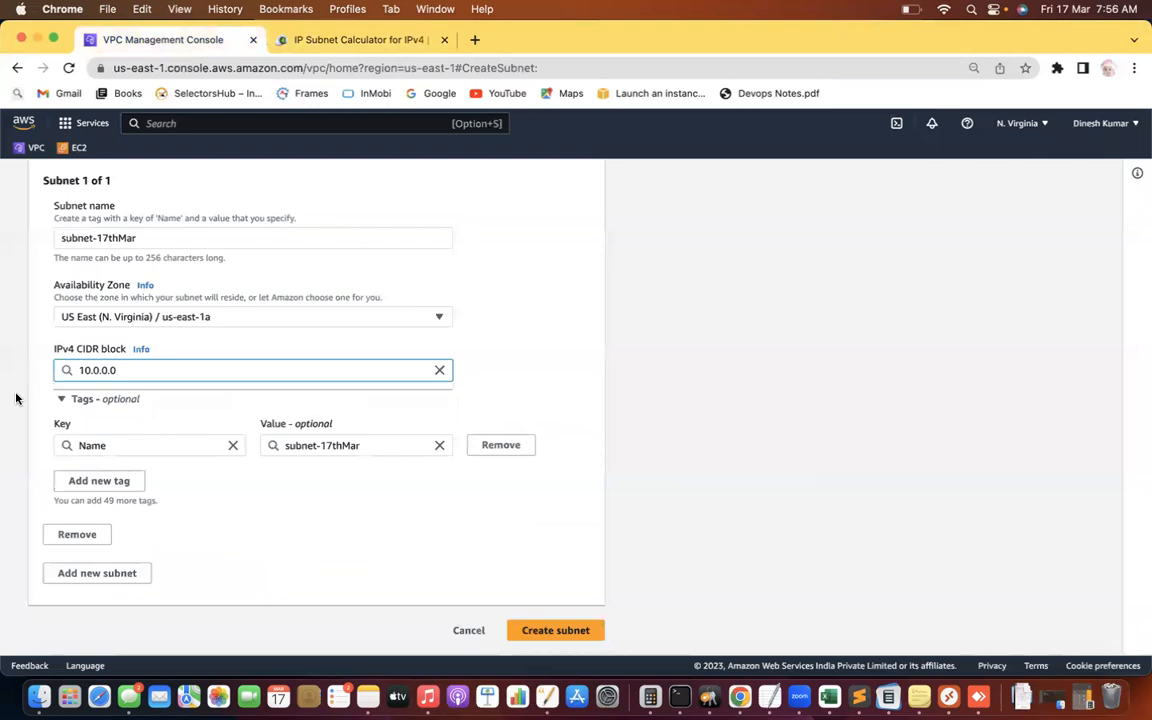
# - Complete the CIDR block as 10.0.0.0/25 and create subnet-17thMar
pyautogui.doubleClick(94, 371)
pyautogui.click(360, 40)
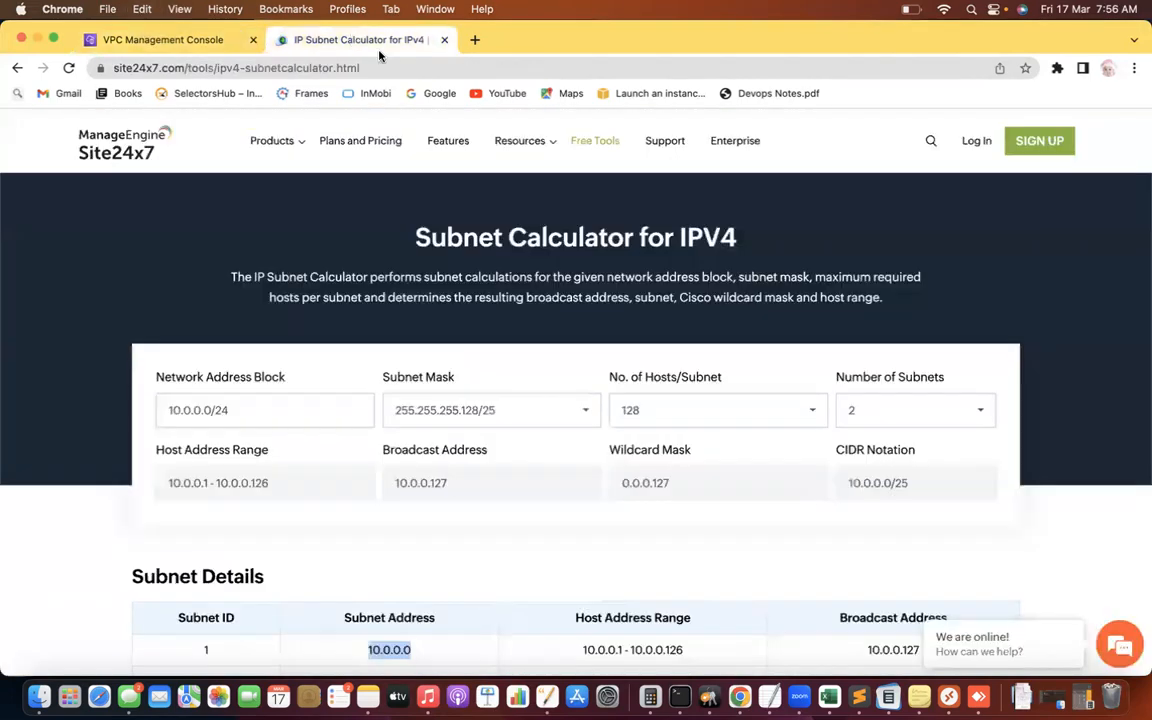
pyautogui.click(145, 40)
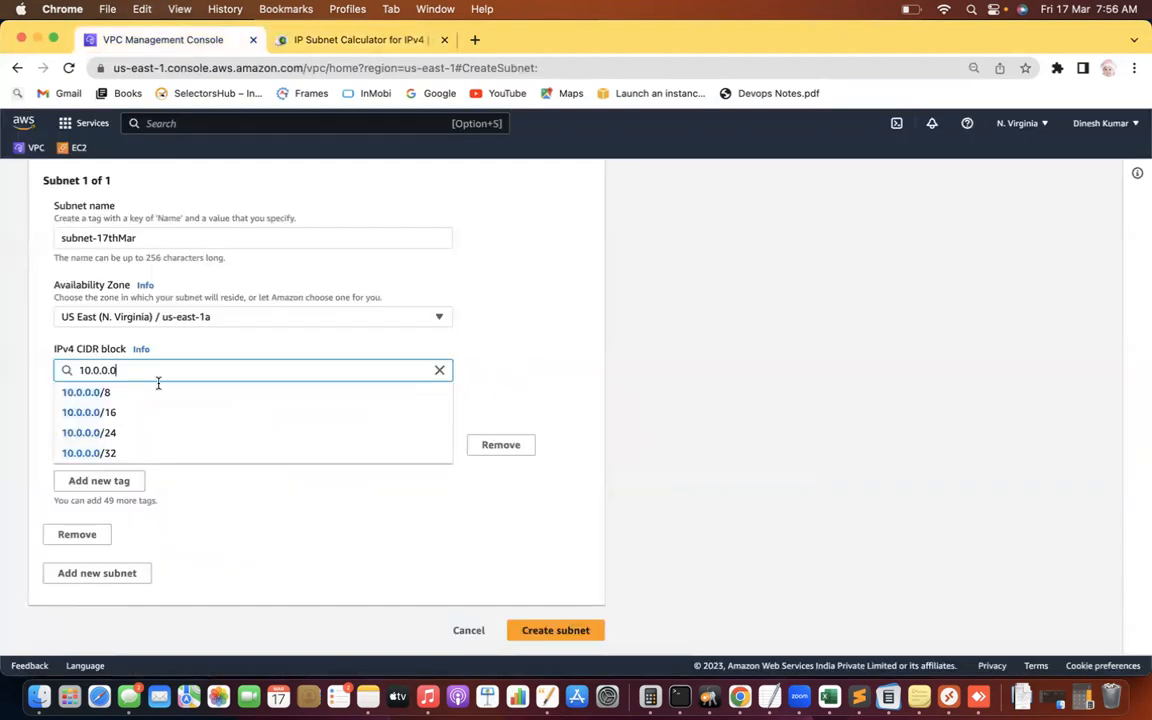
pyautogui.write('/25')
pyautogui.click(126, 392)
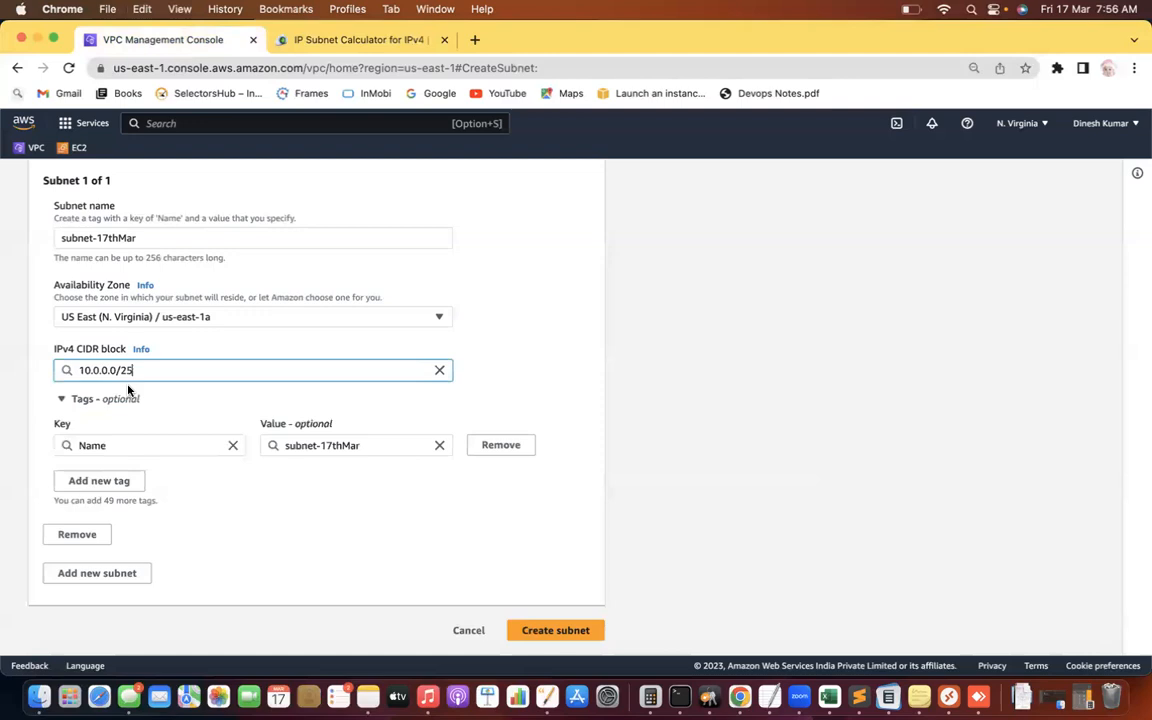
pyautogui.click(556, 630)
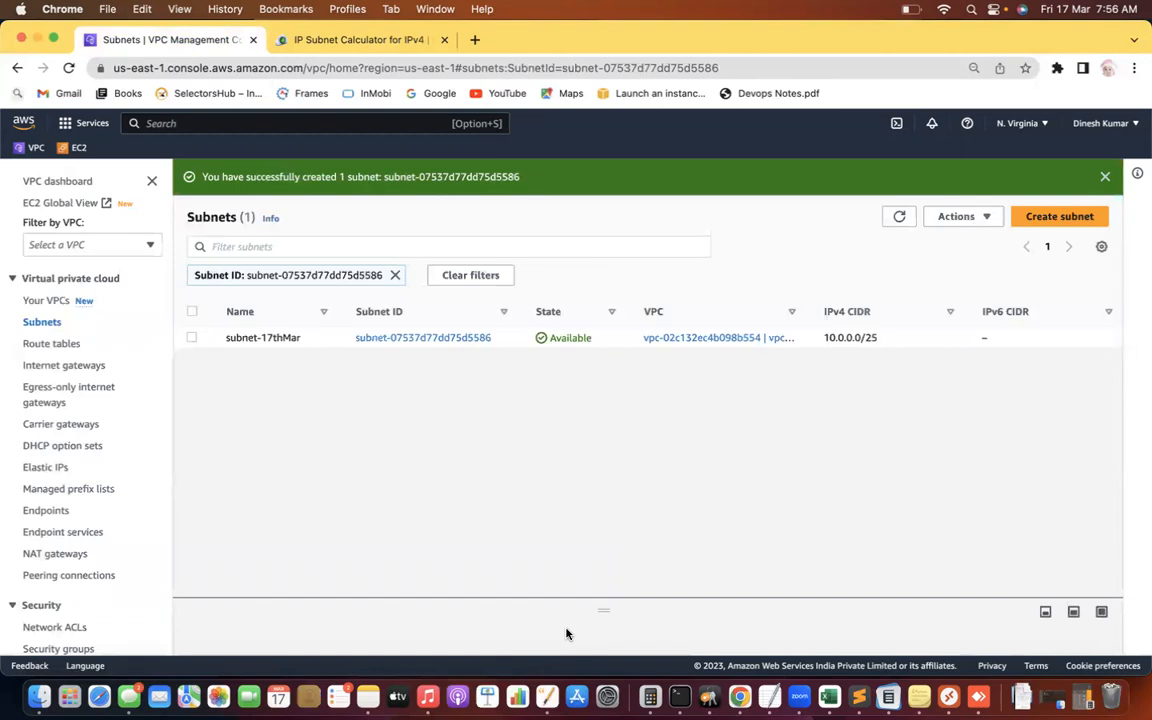
# - Start a second subnet in vpc-17thMar named subnet-02-17thmar in us-east-1b
pyautogui.click(1053, 219)
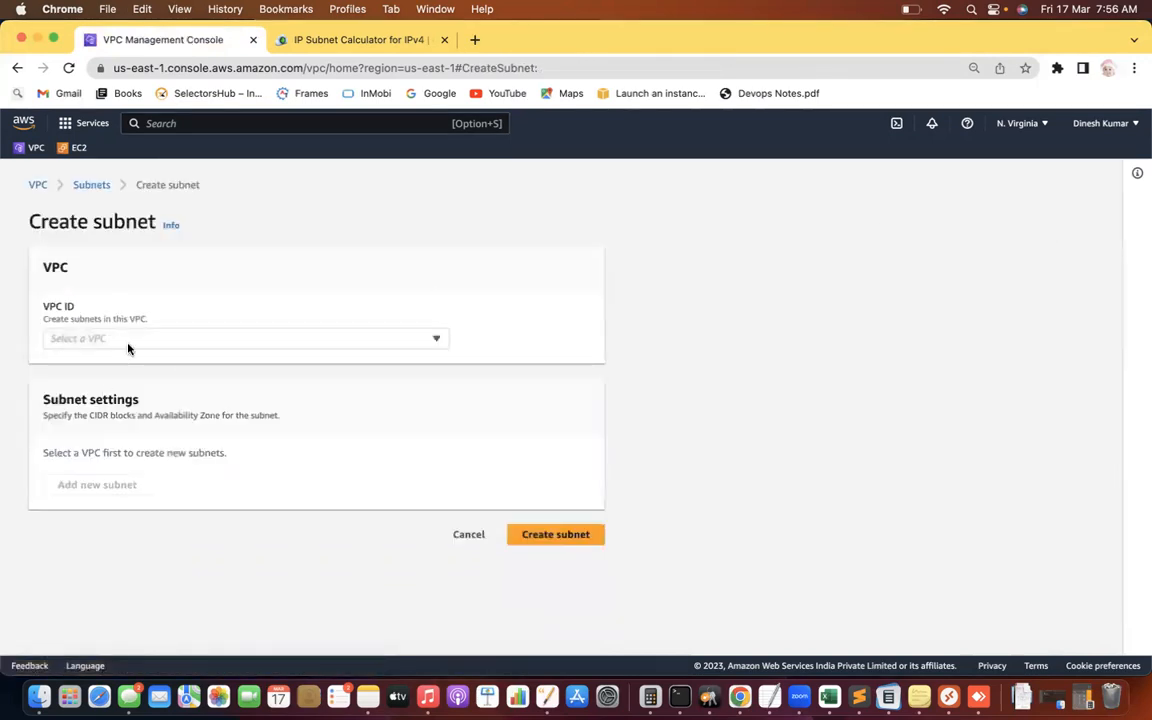
pyautogui.click(130, 340)
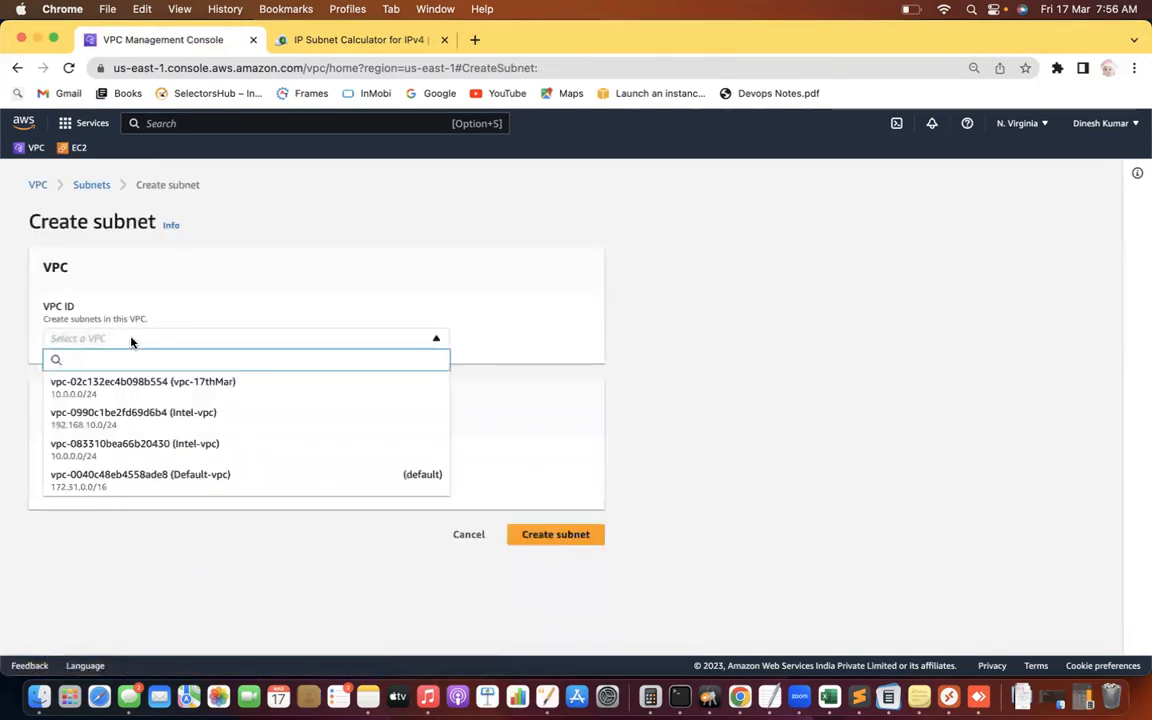
pyautogui.click(141, 392)
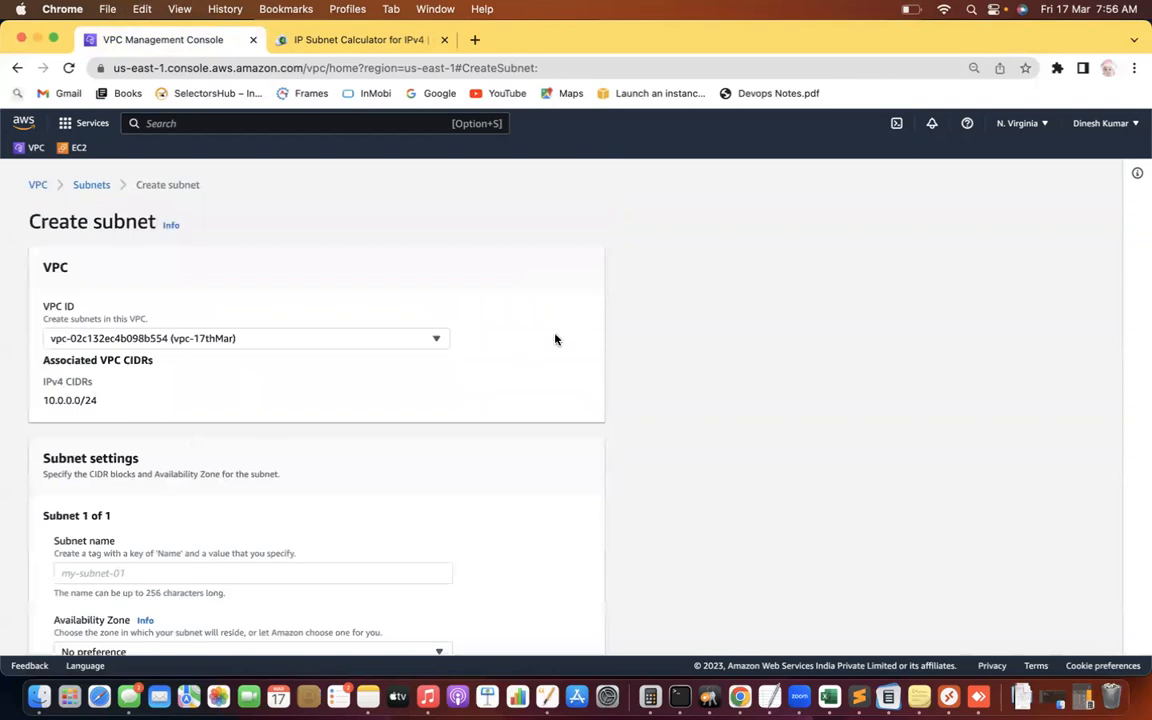
pyautogui.scroll(-5, 556, 339)
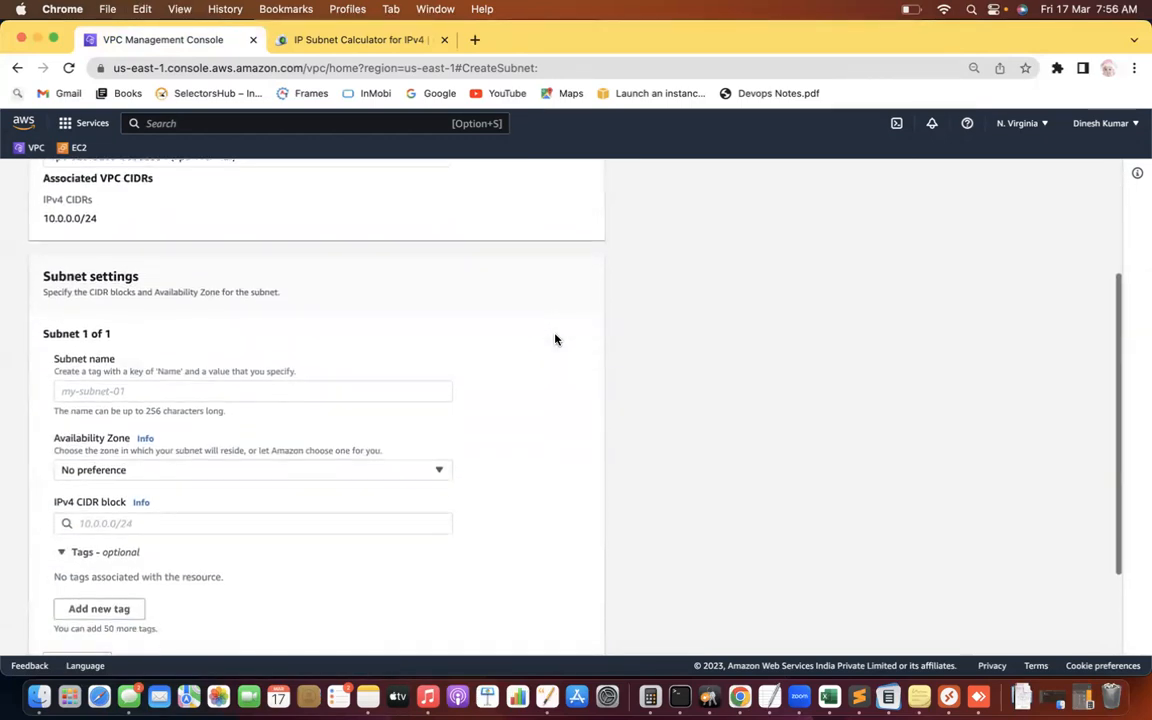
pyautogui.click(107, 383)
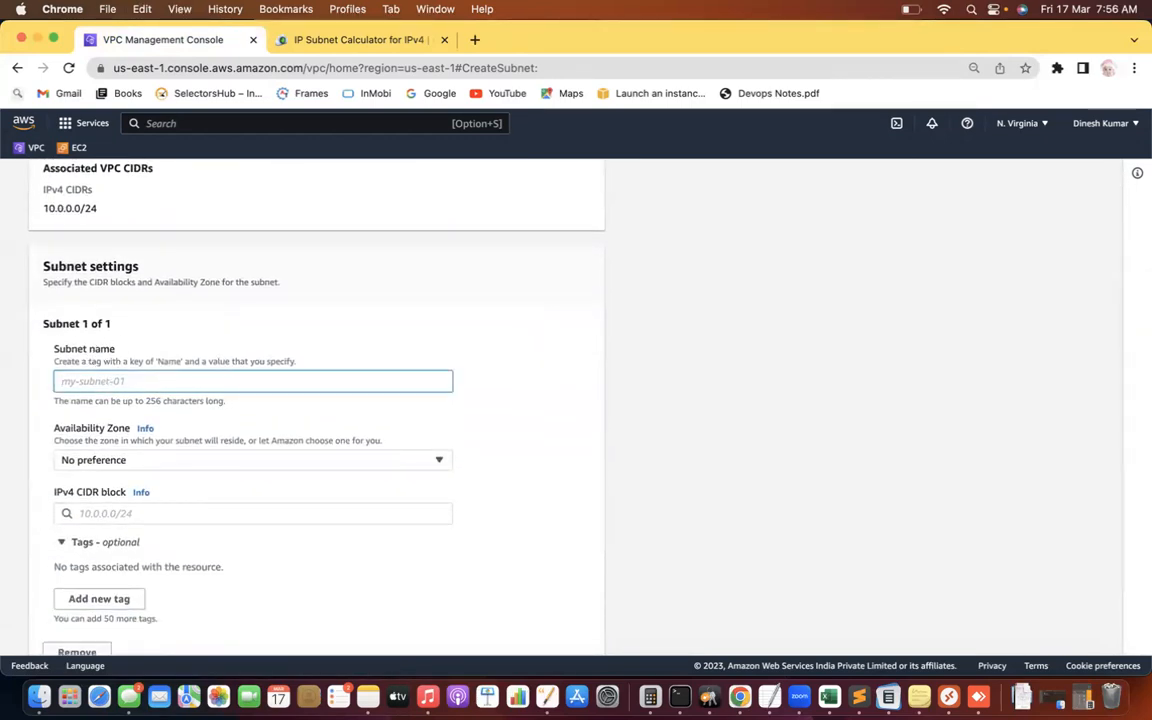
pyautogui.write('subnet-02-17thmar')
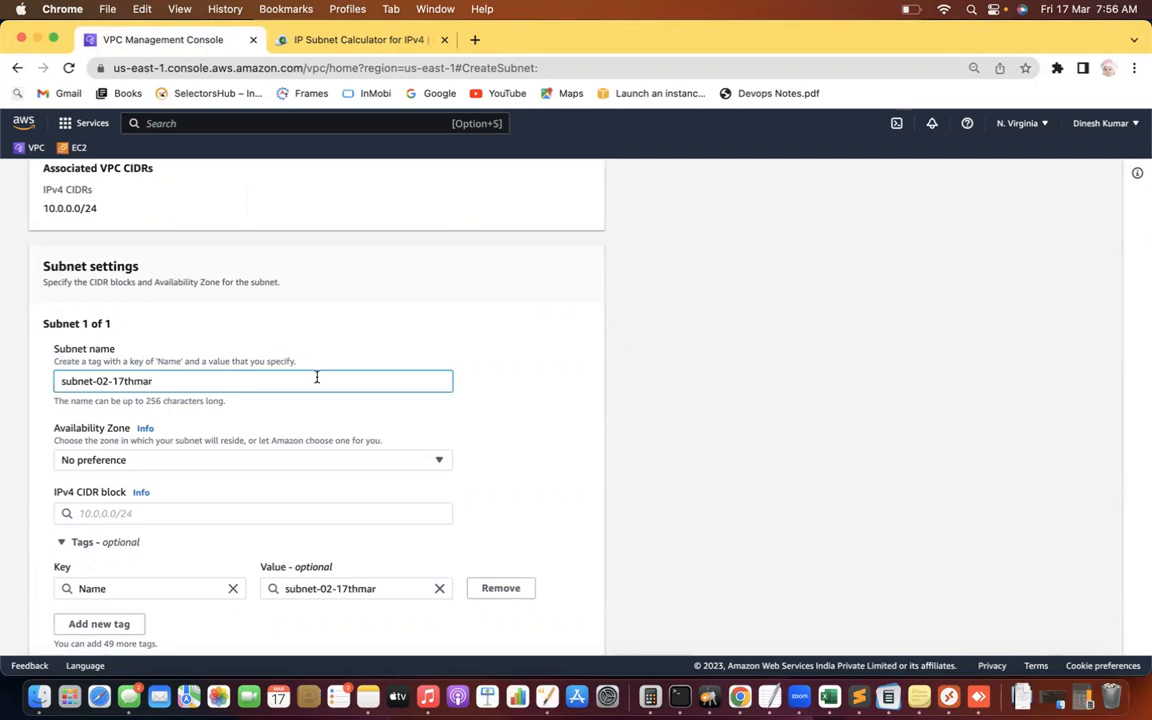
pyautogui.click(491, 339)
pyautogui.scroll(-3, 491, 340)
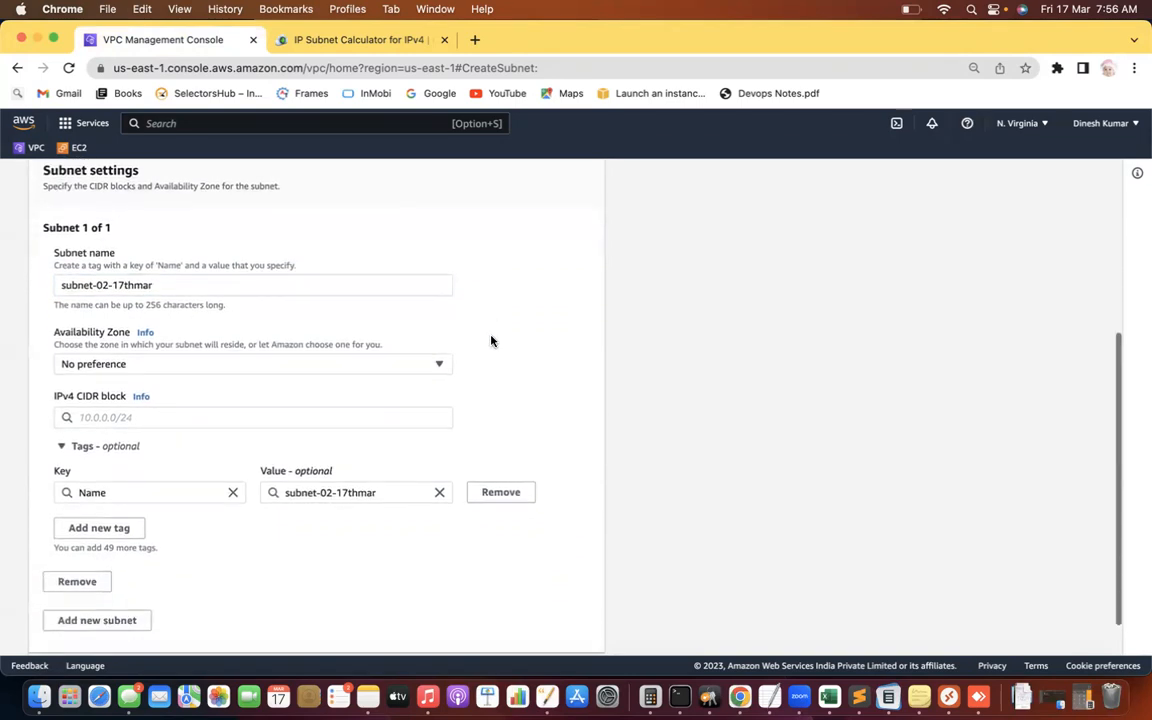
pyautogui.click(411, 363)
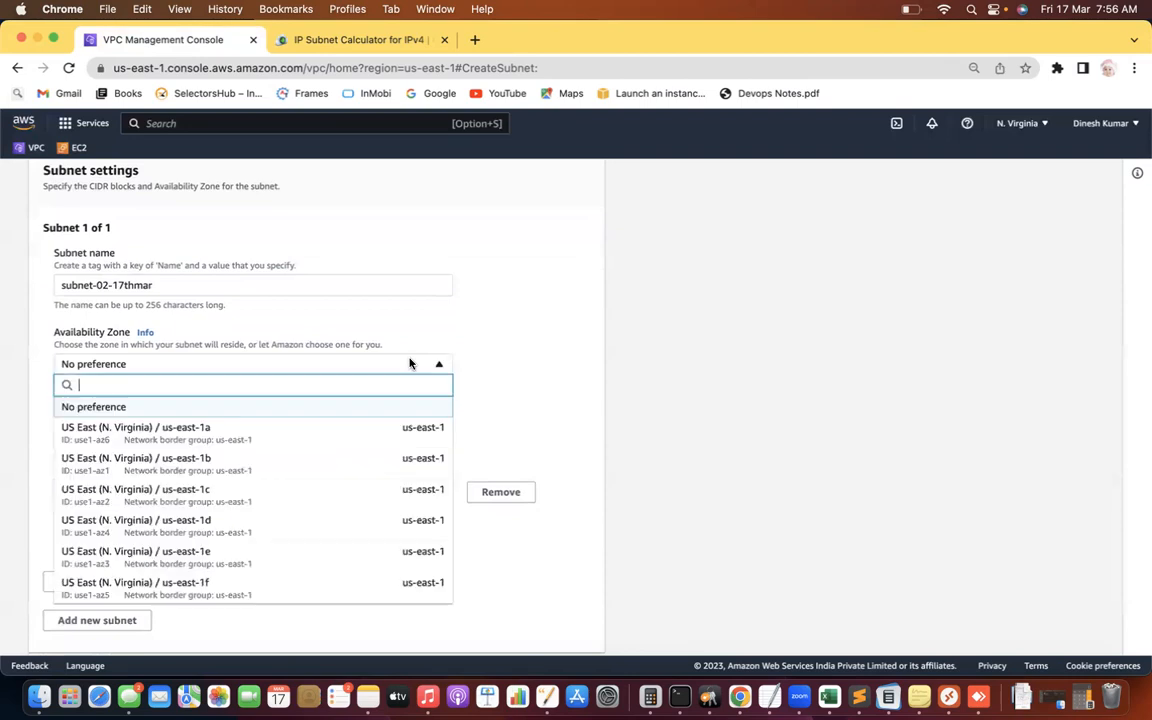
pyautogui.click(406, 462)
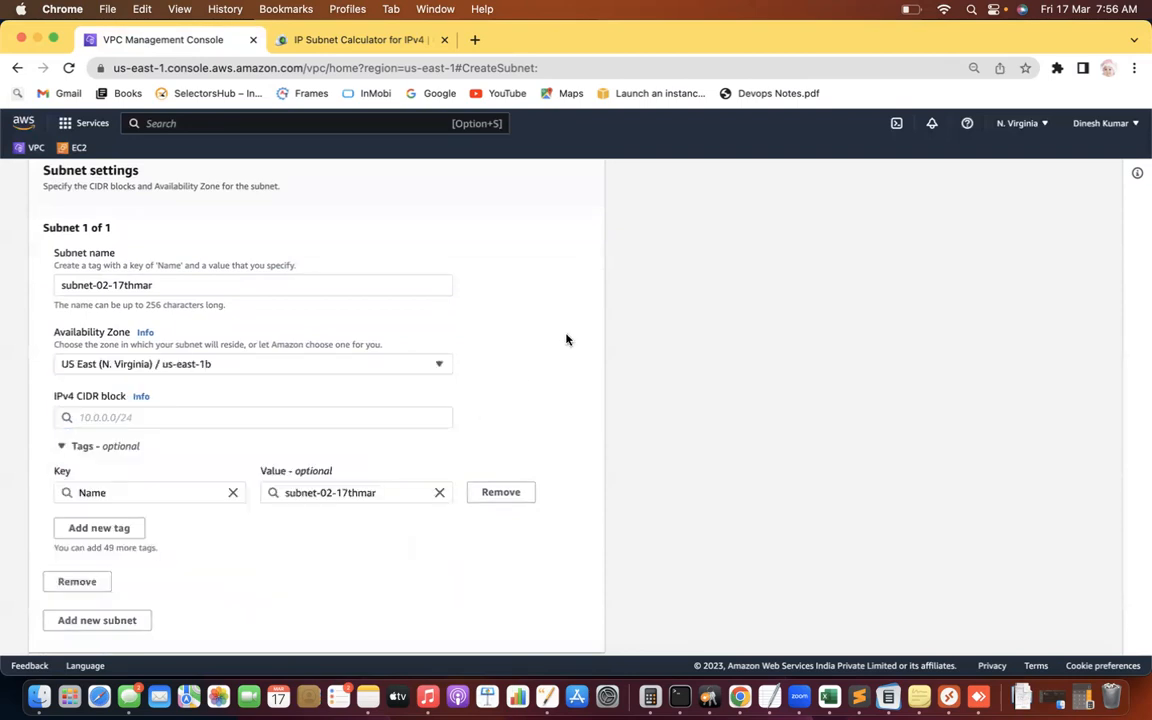
# - Zoom the subnet calculator to 90% and copy the second block address 10.0.0.128
pyautogui.scroll(-2, 566, 340)
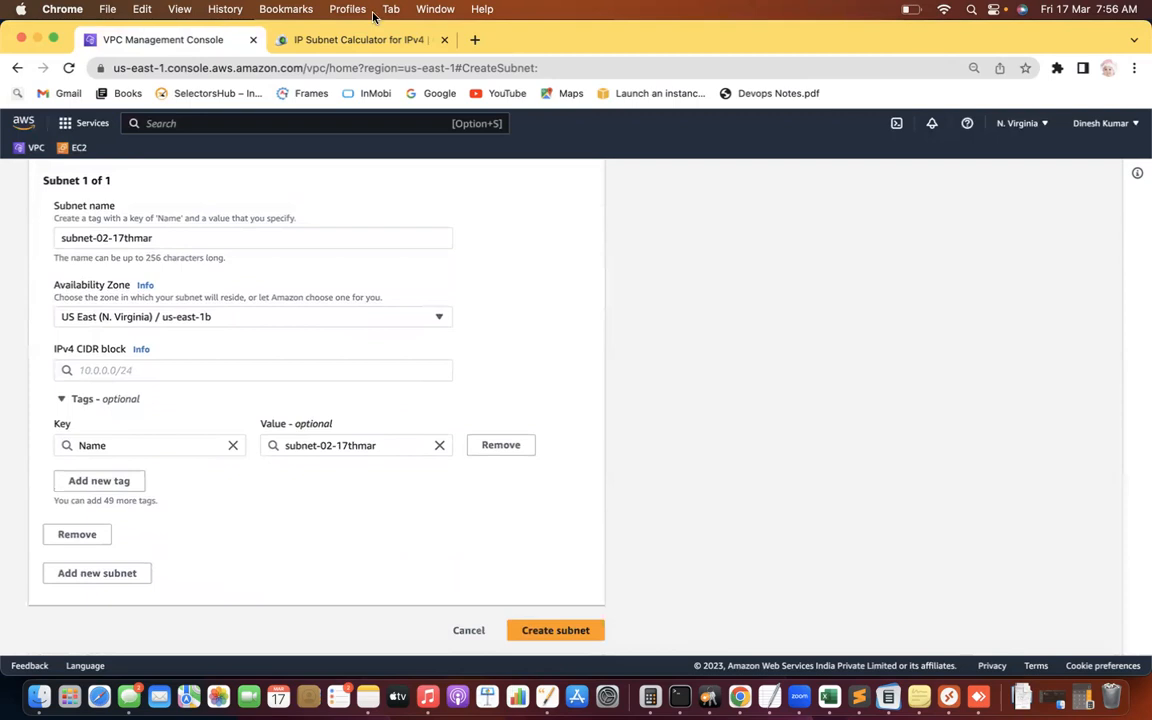
pyautogui.click(373, 40)
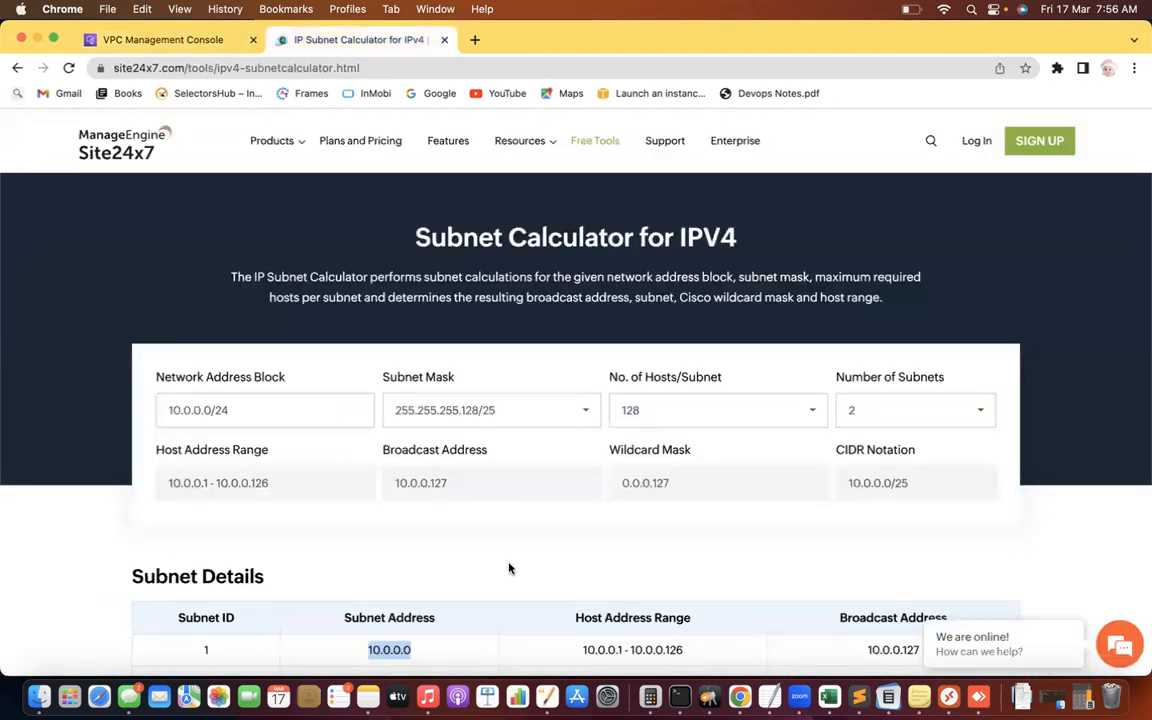
pyautogui.press('super+minus')
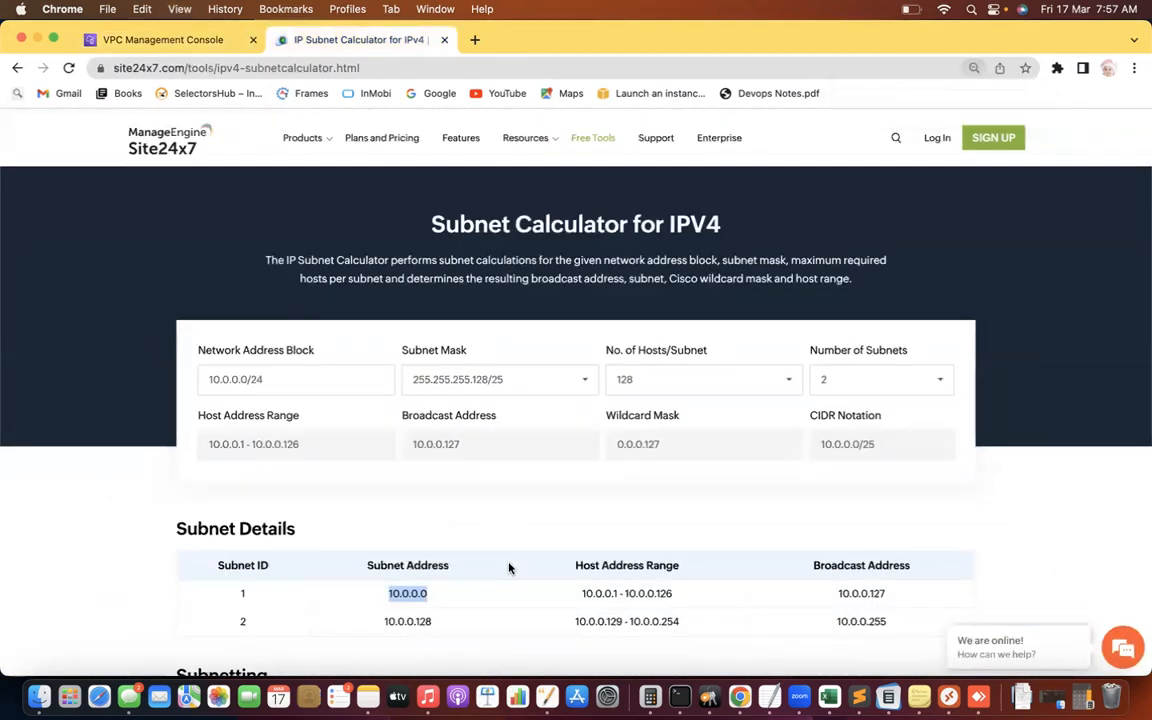
pyautogui.moveTo(433, 621); pyautogui.dragTo(373, 631)
pyautogui.press('super+c')
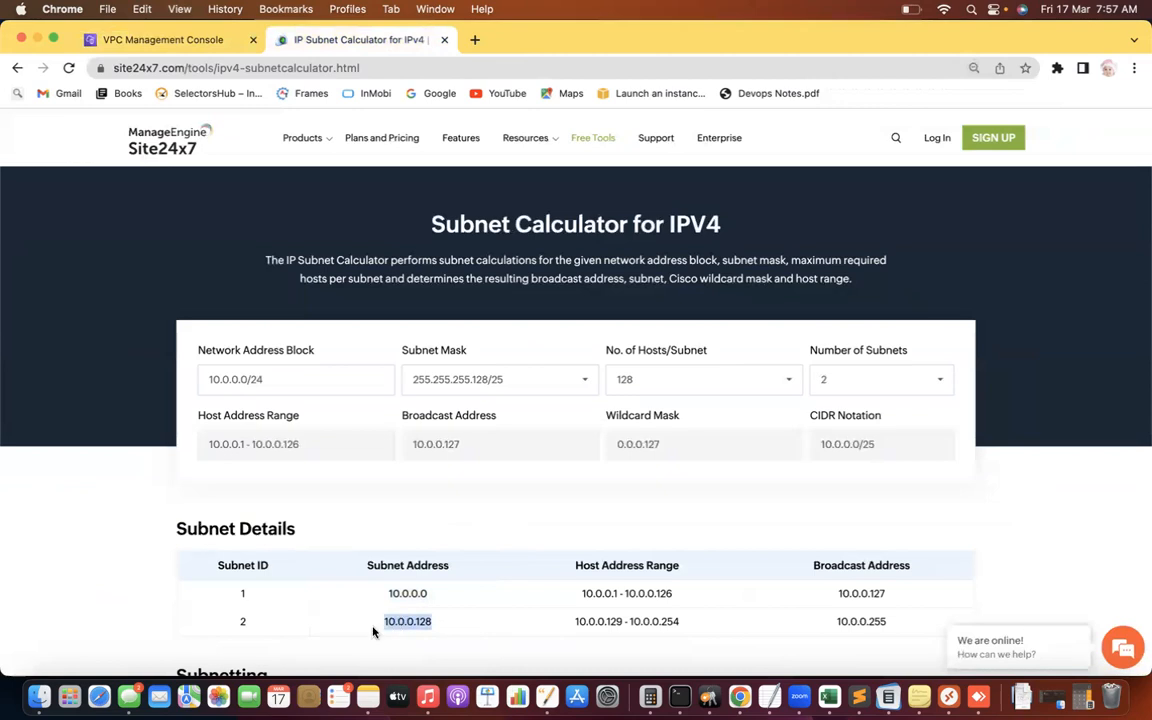
# - Set the CIDR block to 10.0.0.128/25 and create subnet-02-17thmar
pyautogui.click(184, 45)
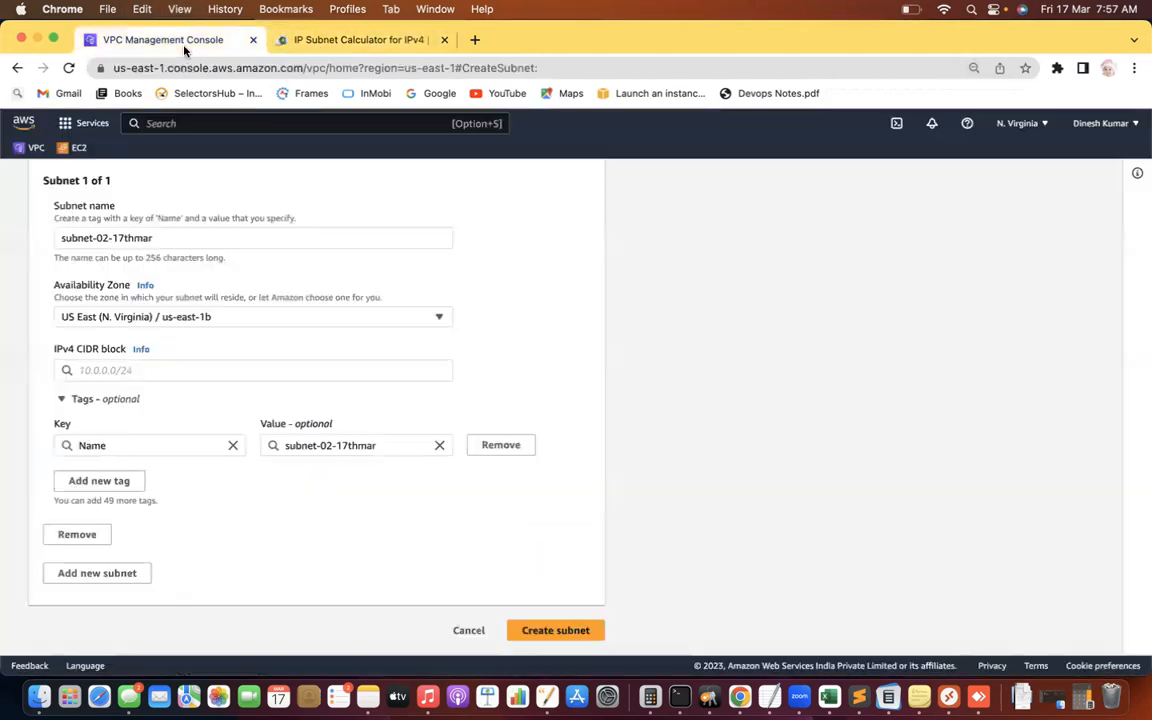
pyautogui.click(129, 368)
pyautogui.press('super+v')
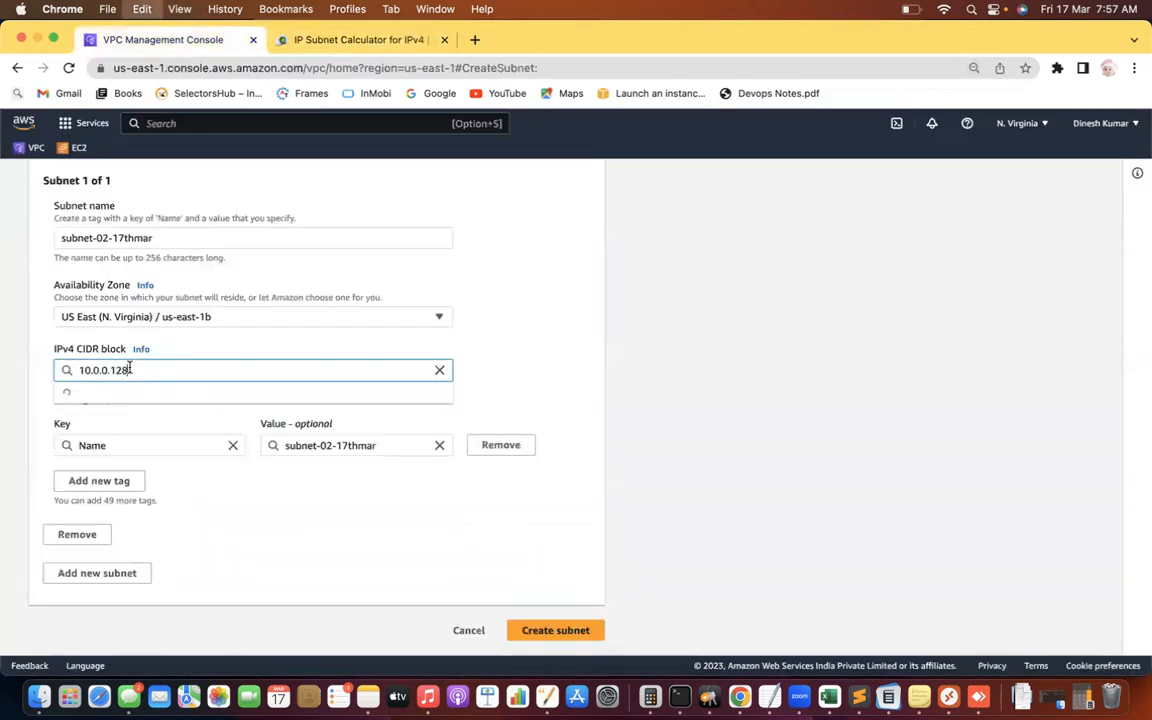
pyautogui.write('/25')
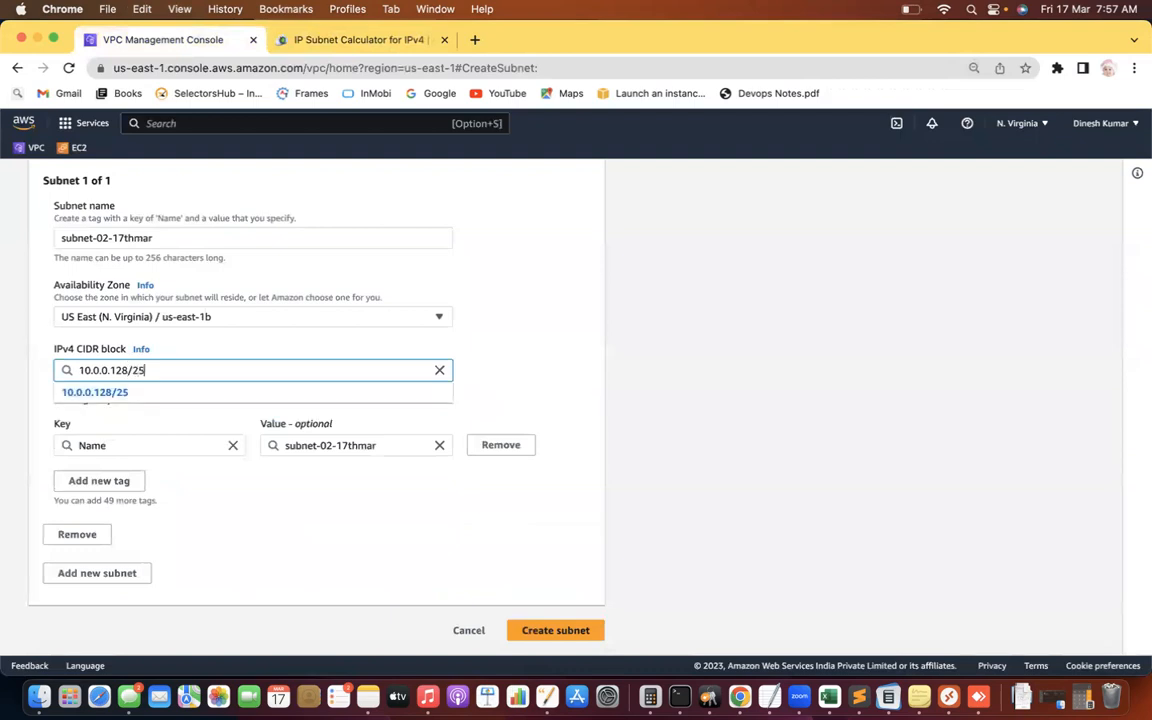
pyautogui.click(95, 392)
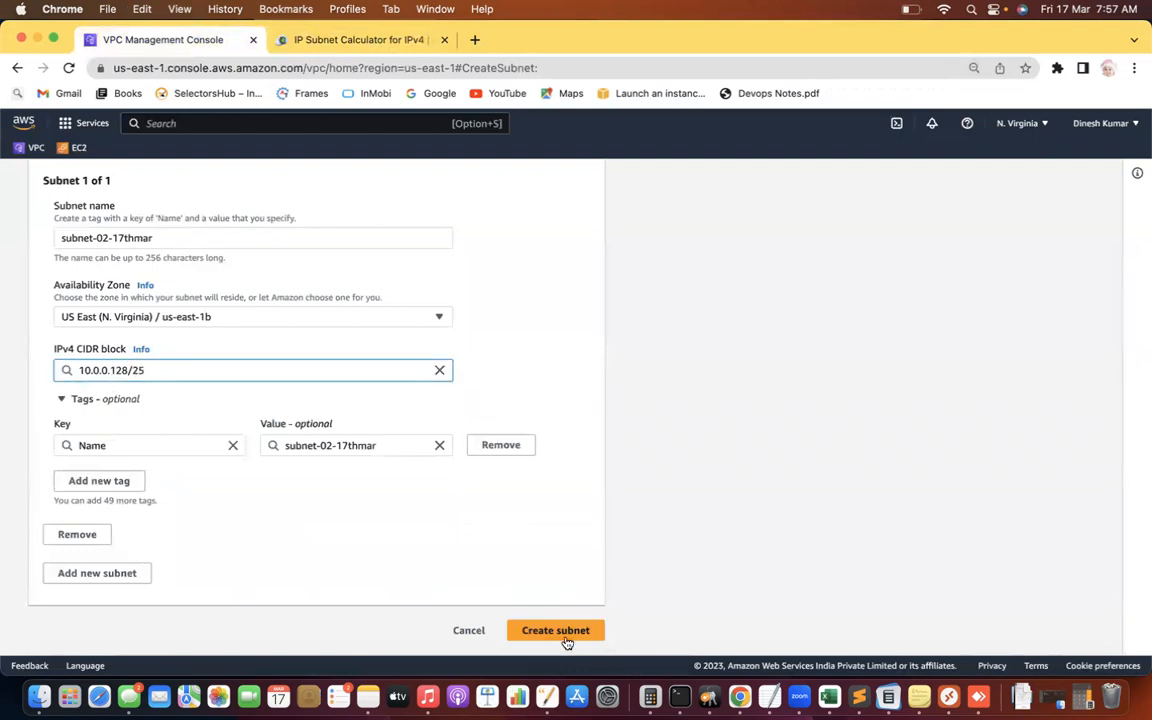
pyautogui.click(560, 632)
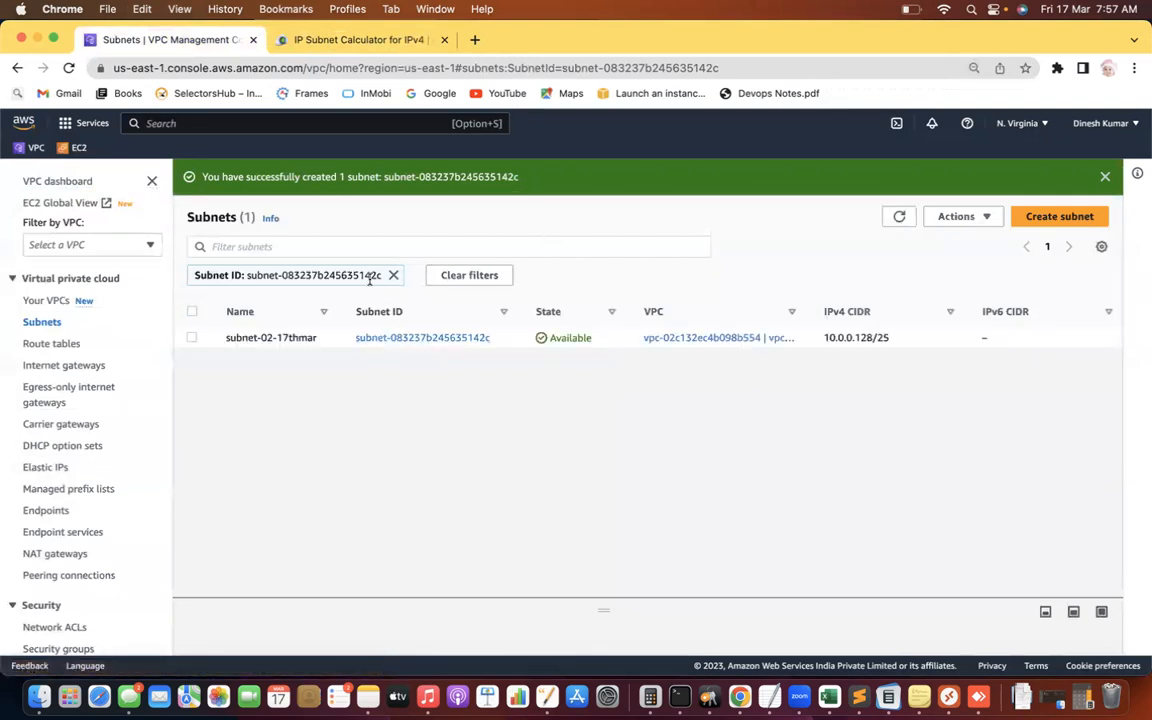
# - Clear the subnet filter, refresh, and copy the vpc-17thMar ID from Your VPCs
pyautogui.click(394, 275)
pyautogui.click(899, 217)
pyautogui.click(899, 218)
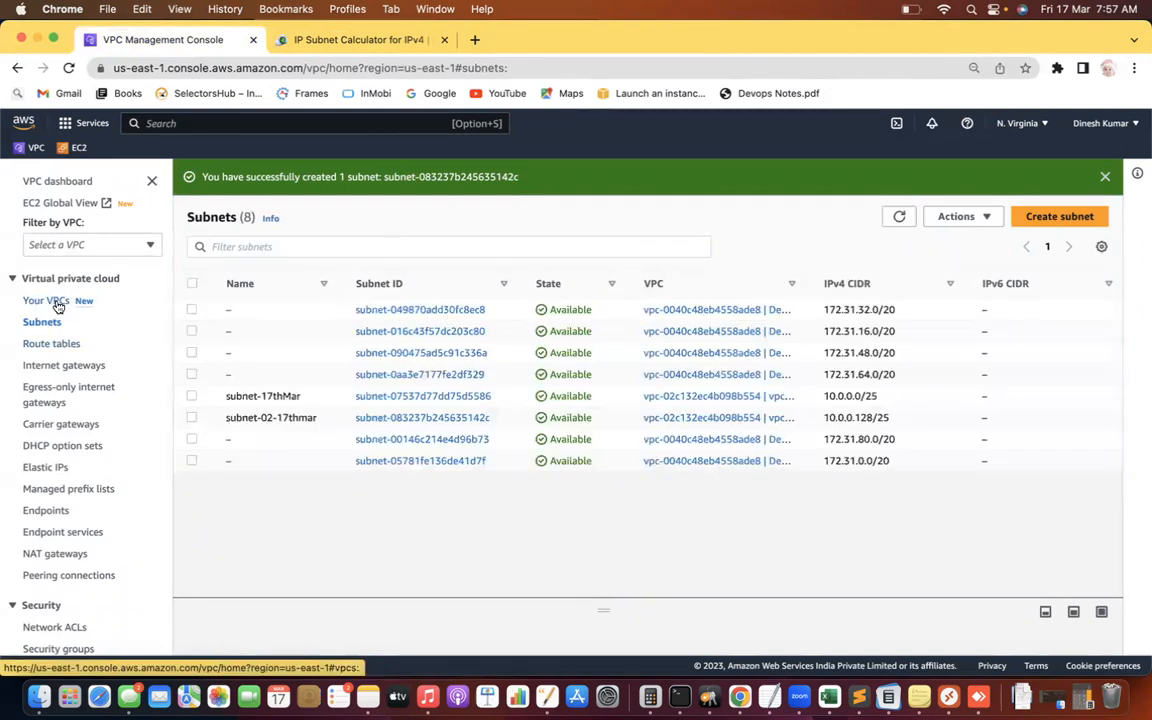
pyautogui.click(40, 304)
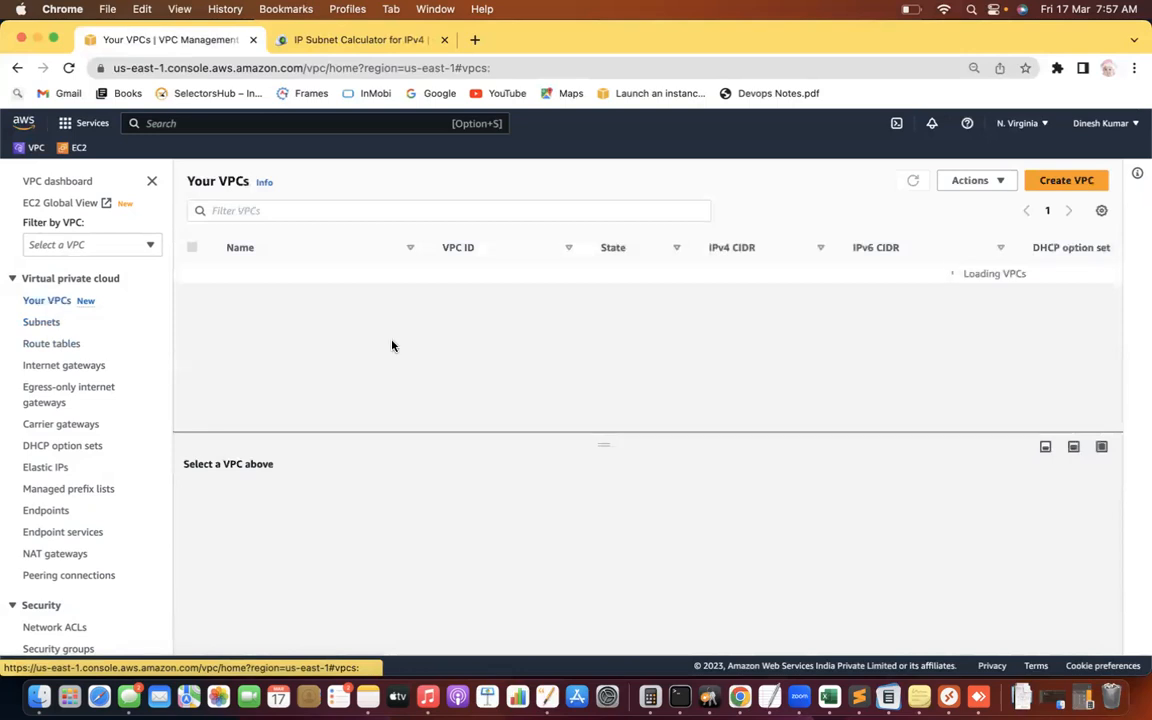
pyautogui.moveTo(562, 273); pyautogui.dragTo(435, 275)
pyautogui.press('super+c')
pyautogui.click(435, 275)
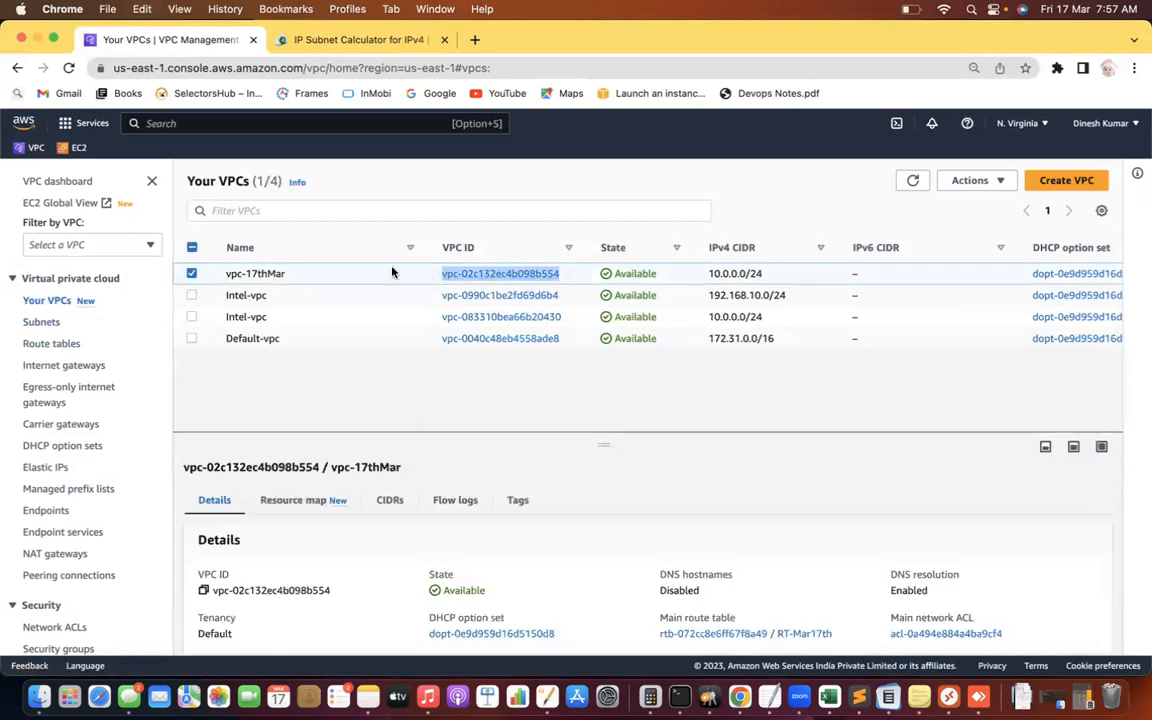
# - Filter the Subnets and Route tables lists by the vpc-17thMar ID
pyautogui.click(41, 321)
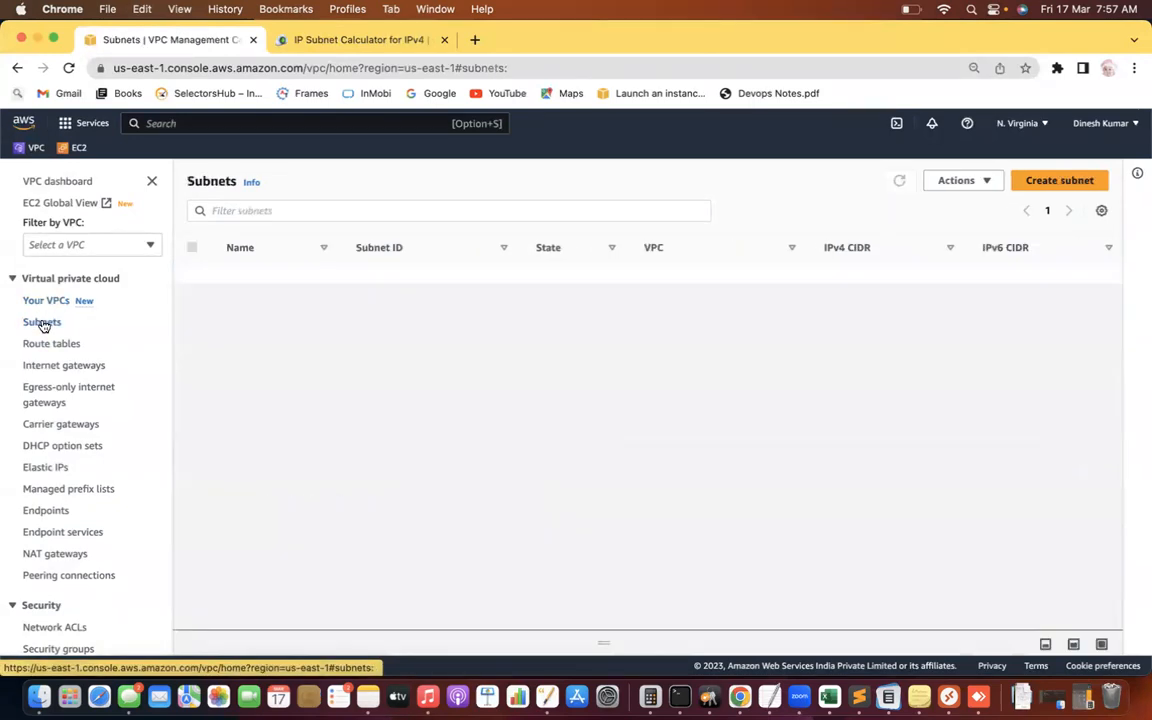
pyautogui.click(235, 211)
pyautogui.press('super+v')
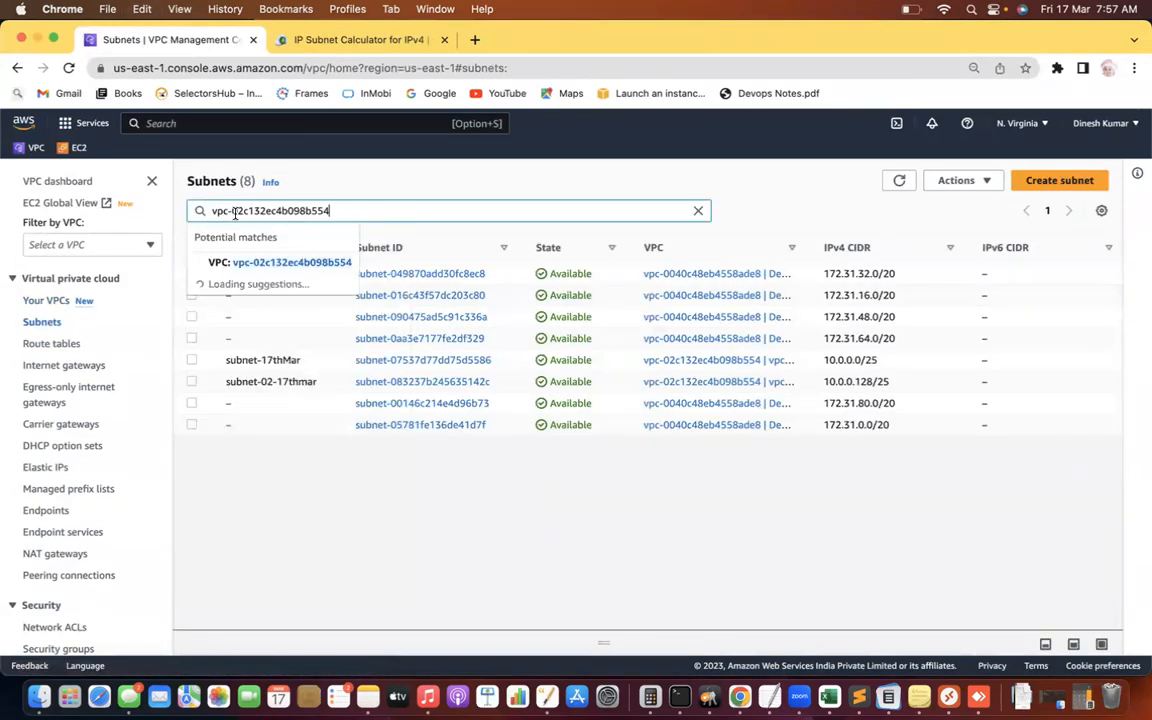
pyautogui.press('Return')
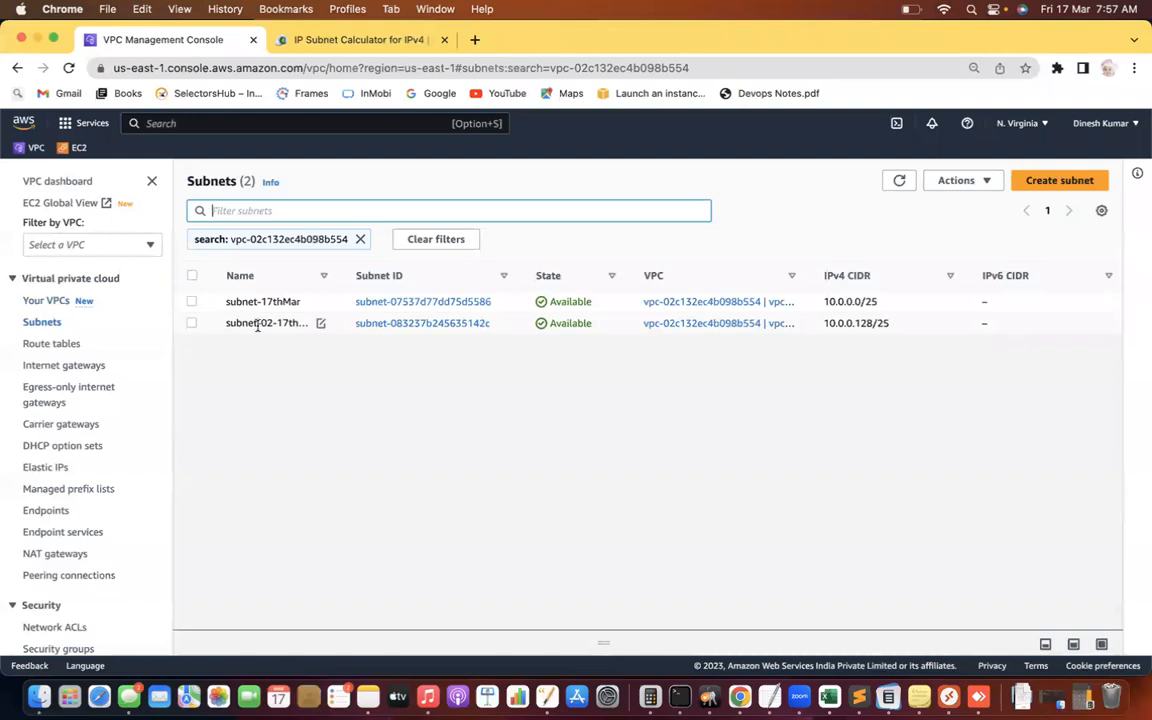
pyautogui.click(41, 344)
pyautogui.click(250, 210)
pyautogui.press('super+v')
pyautogui.press('Return')
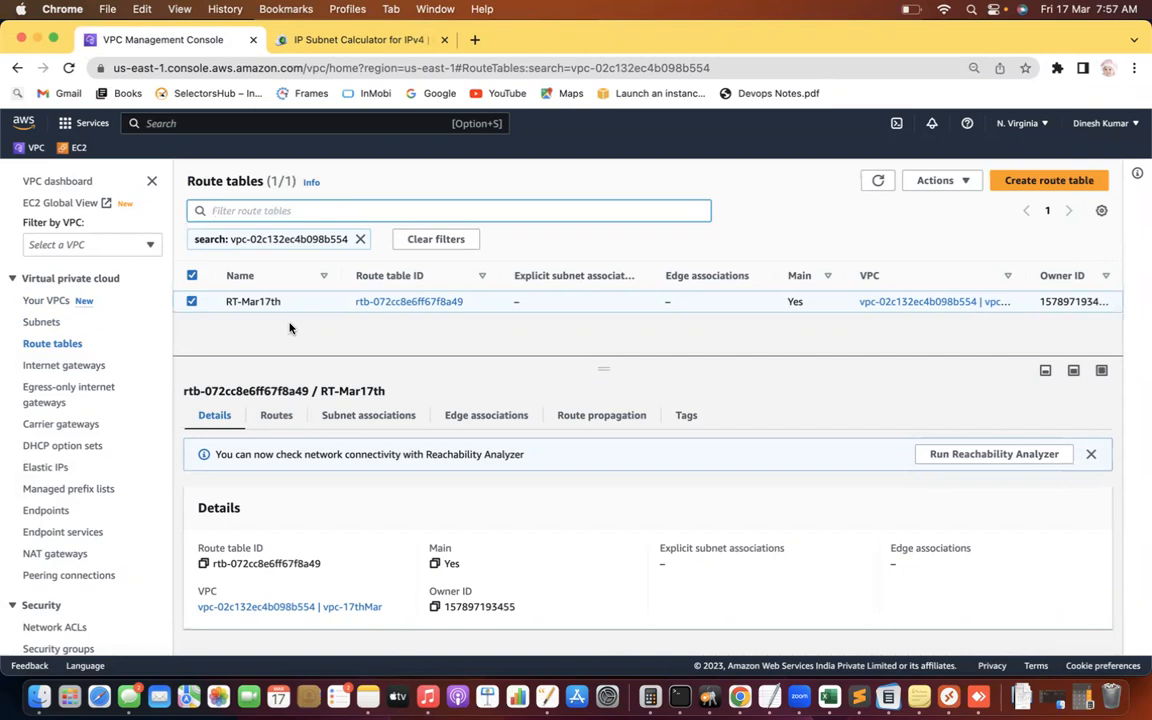
# - Review subnet-17thMar and subnet-02-17thmar in the subnets list, then show all route tables
pyautogui.click(43, 325)
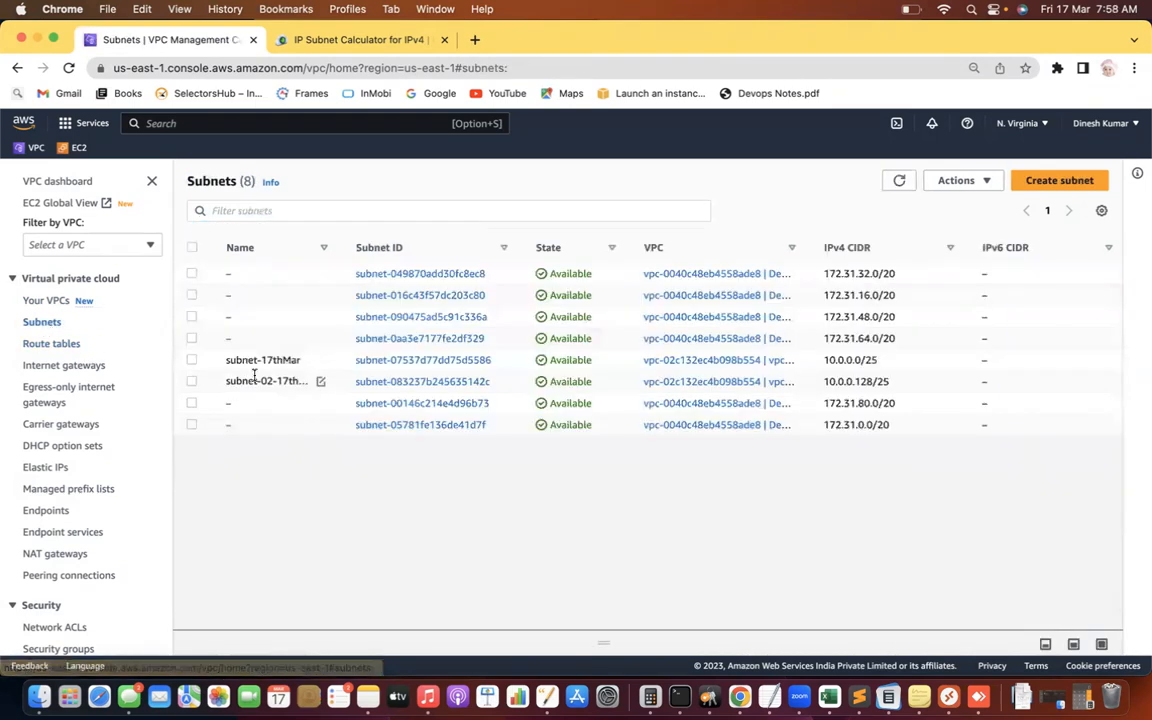
pyautogui.moveTo(225, 360); pyautogui.dragTo(304, 363)
pyautogui.click(191, 362)
pyautogui.moveTo(222, 383); pyautogui.dragTo(312, 393)
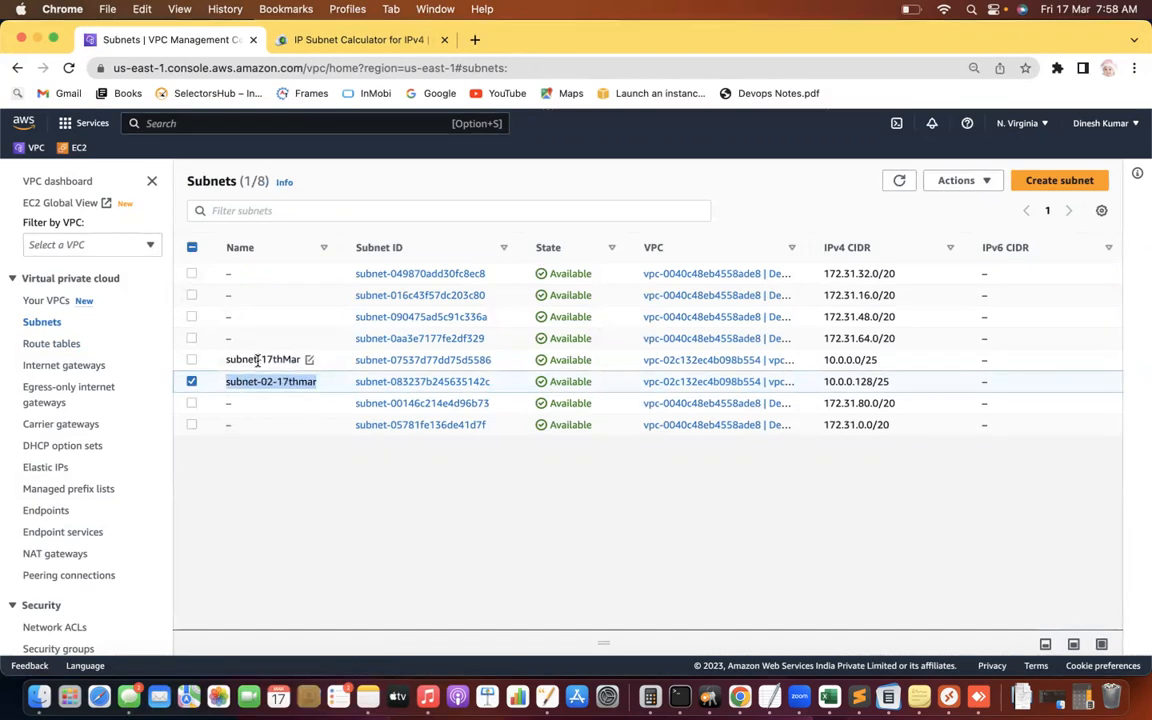
pyautogui.click(192, 384)
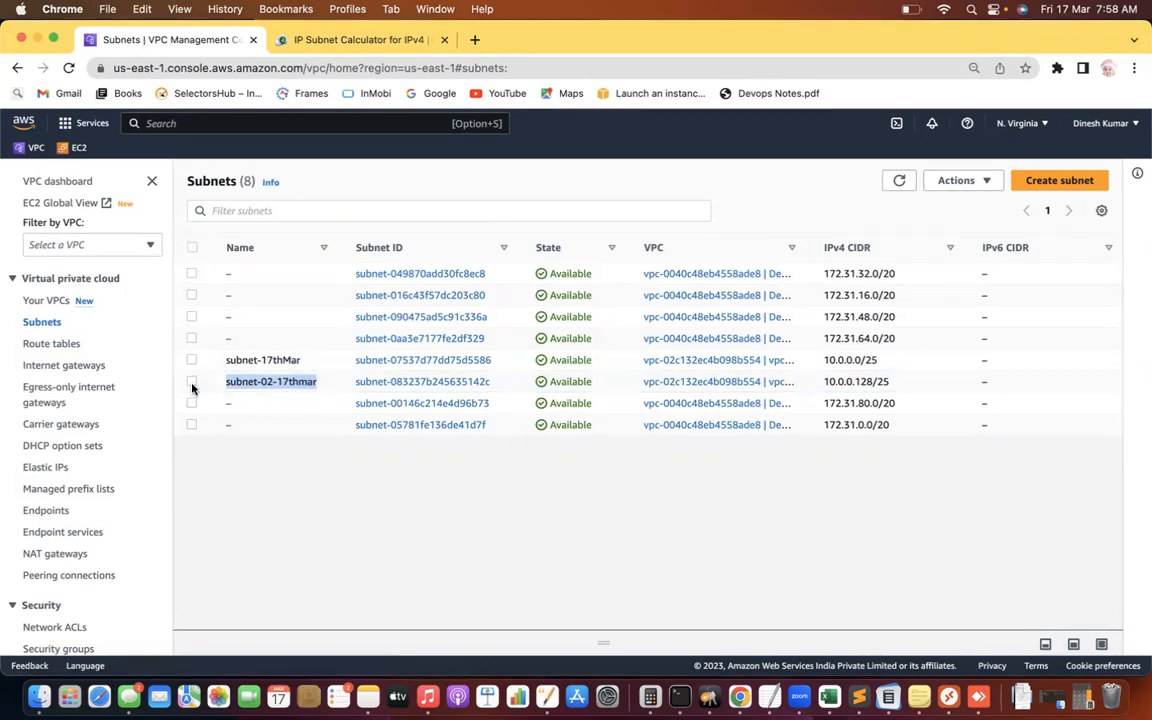
pyautogui.click(66, 345)
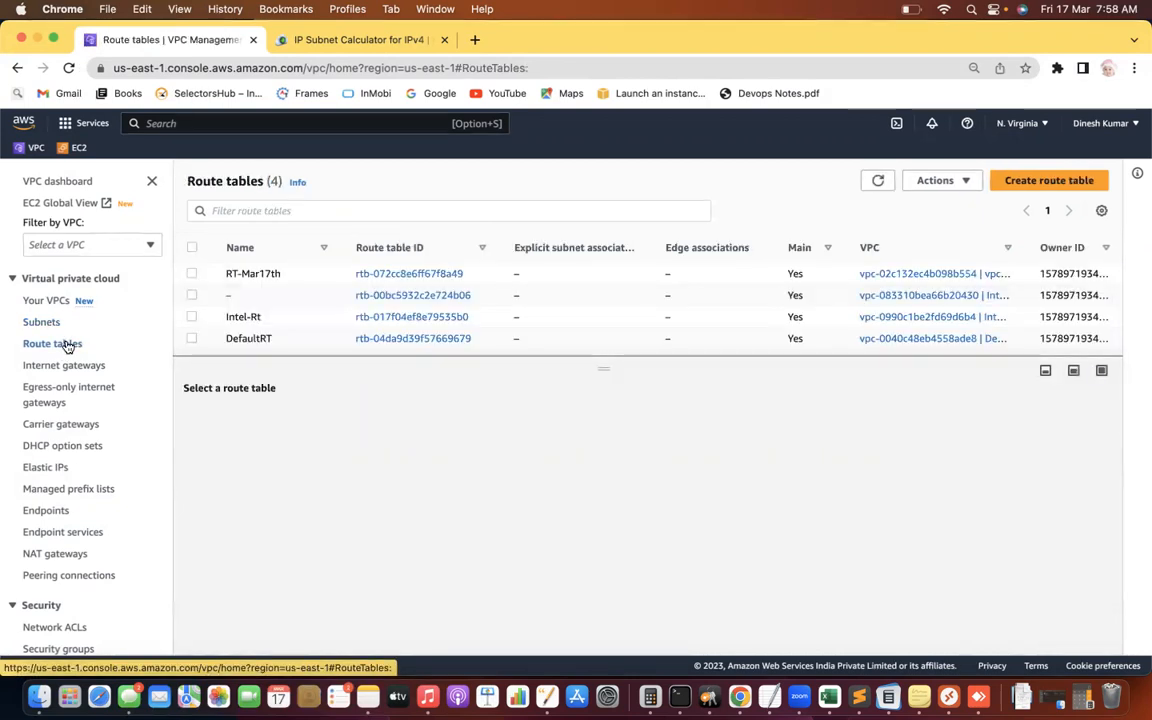
# - Create route table RT-Private-17thMar in vpc-17thMar, starting with a local 10.0.0.0/24 route
pyautogui.click(1040, 182)
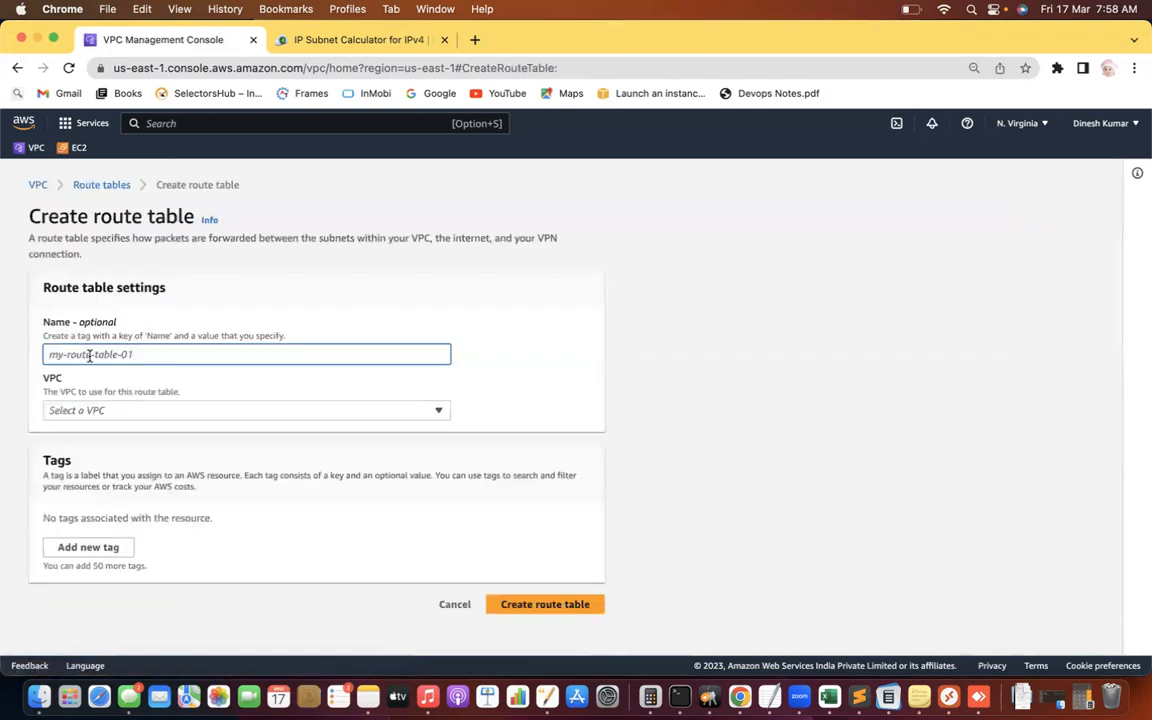
pyautogui.write('RT')
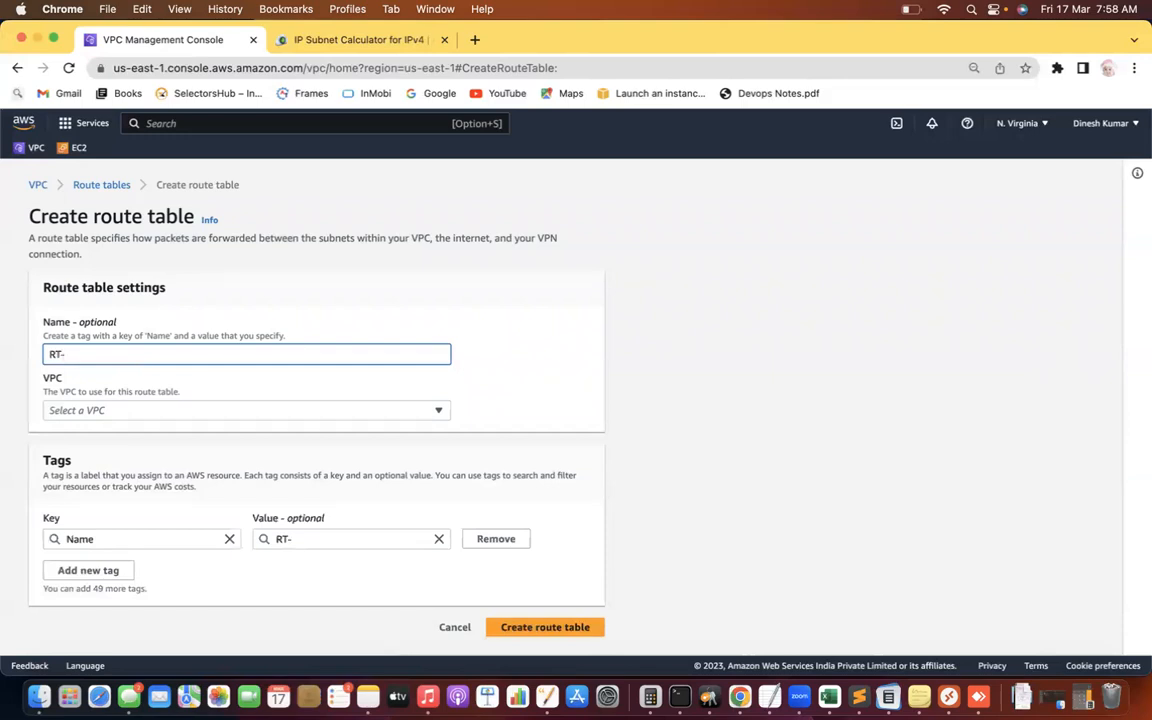
pyautogui.write('-0')
pyautogui.press('BackSpace')
pyautogui.write('Private')
pyautogui.write('Mar')
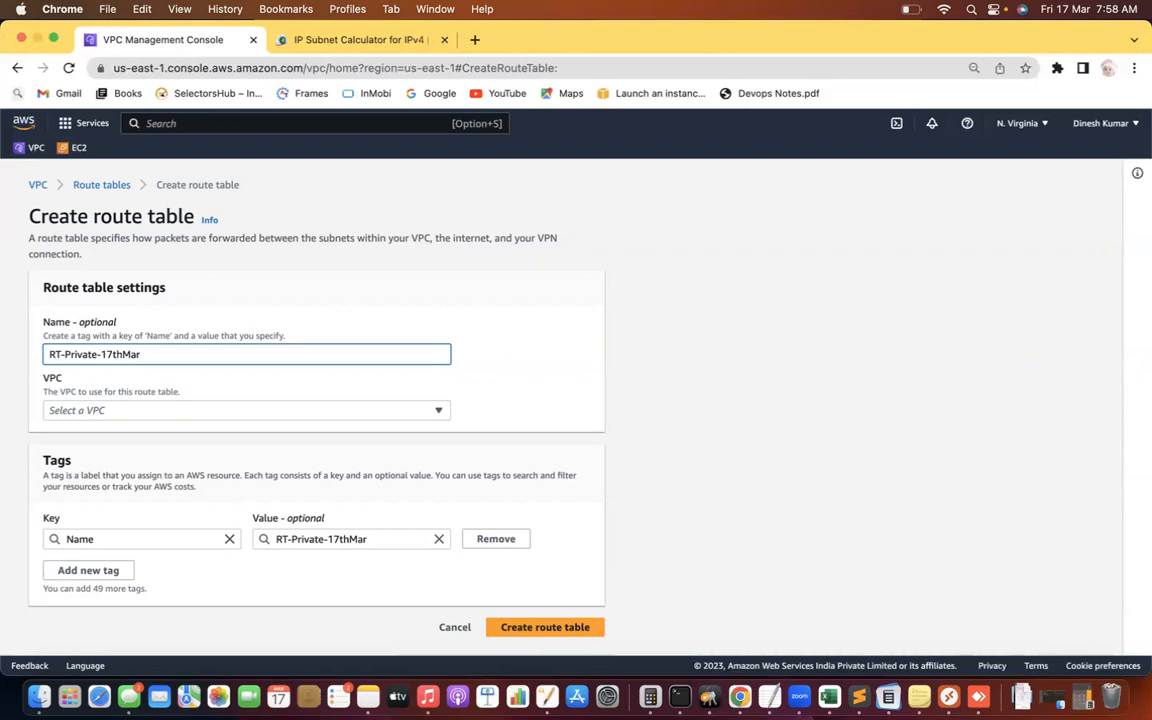
pyautogui.click(157, 411)
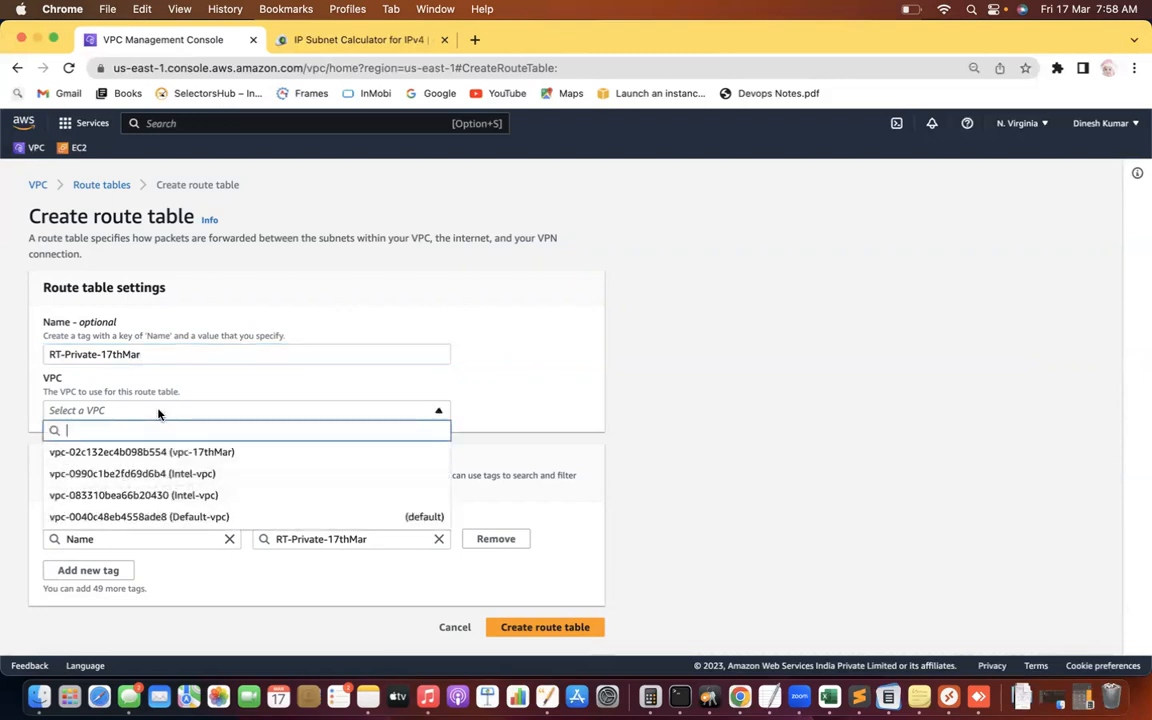
pyautogui.click(190, 455)
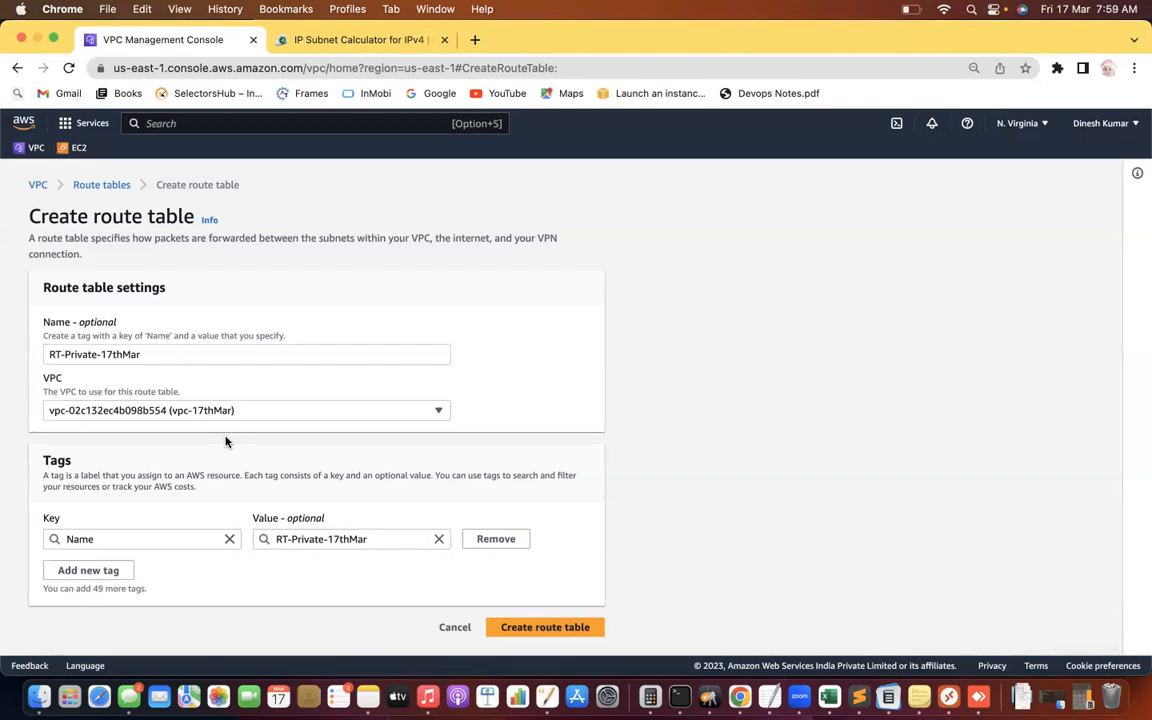
pyautogui.click(534, 626)
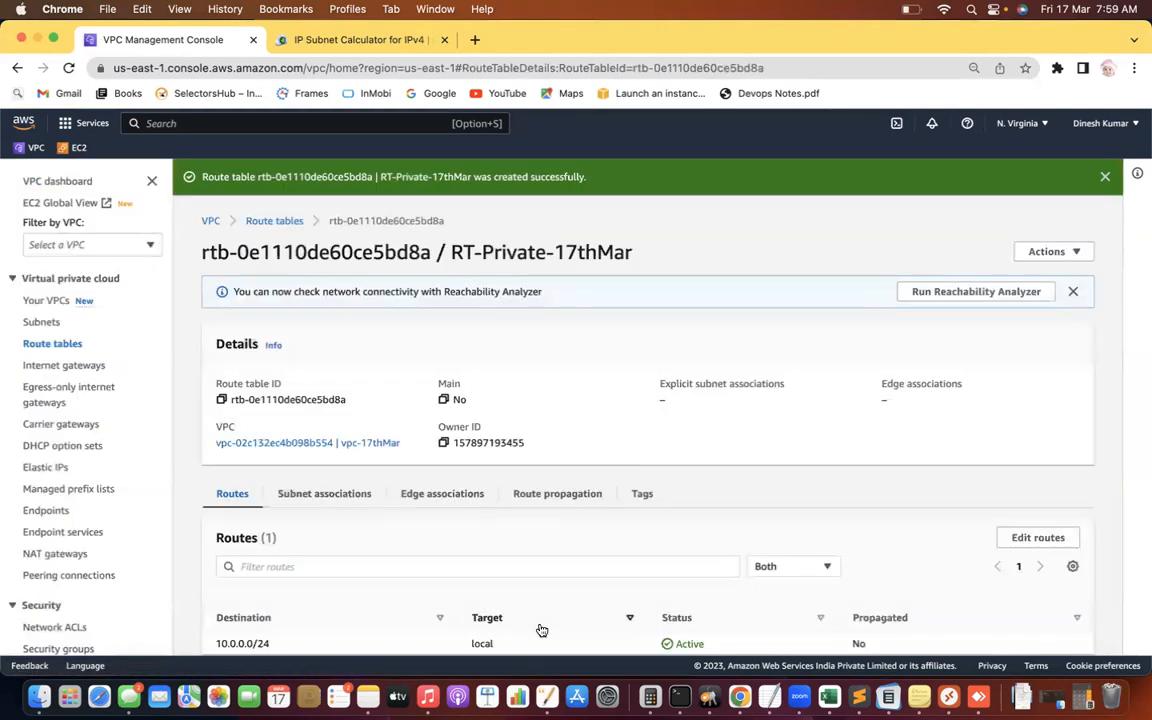
# - Select the RT-Mar17th route table in the route tables list, leaving RT-Private-17thMar unselected
pyautogui.click(44, 344)
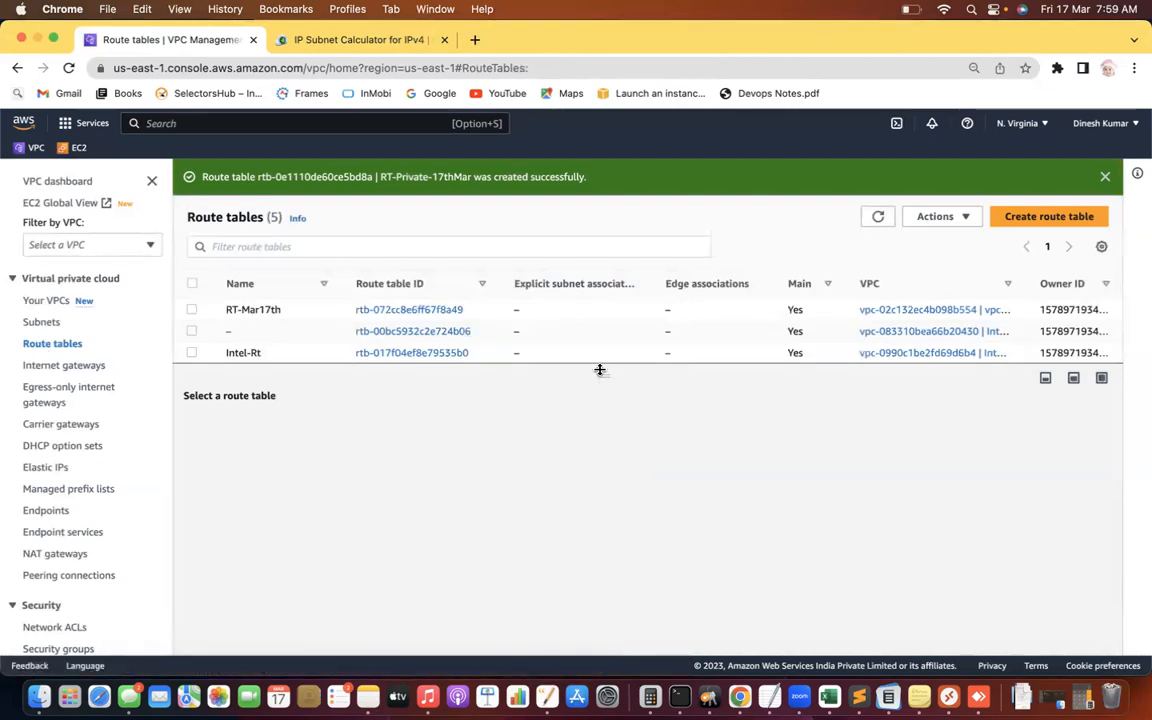
pyautogui.moveTo(600, 370); pyautogui.dragTo(600, 465)
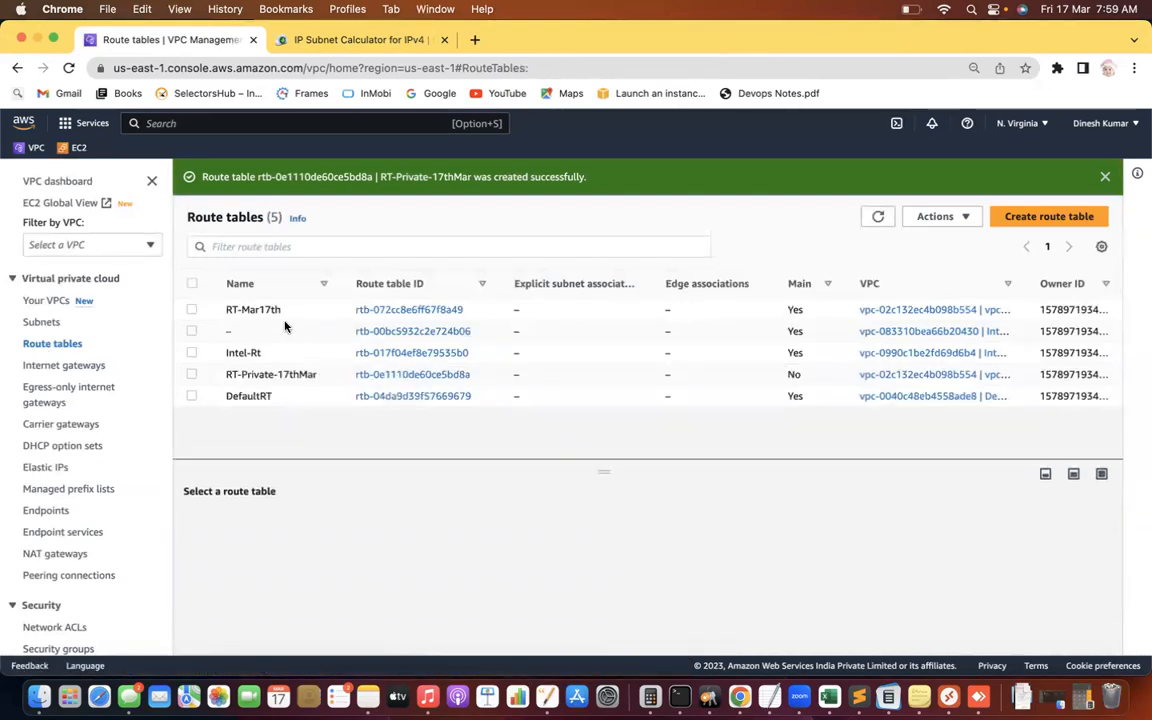
pyautogui.moveTo(216, 316); pyautogui.dragTo(308, 314)
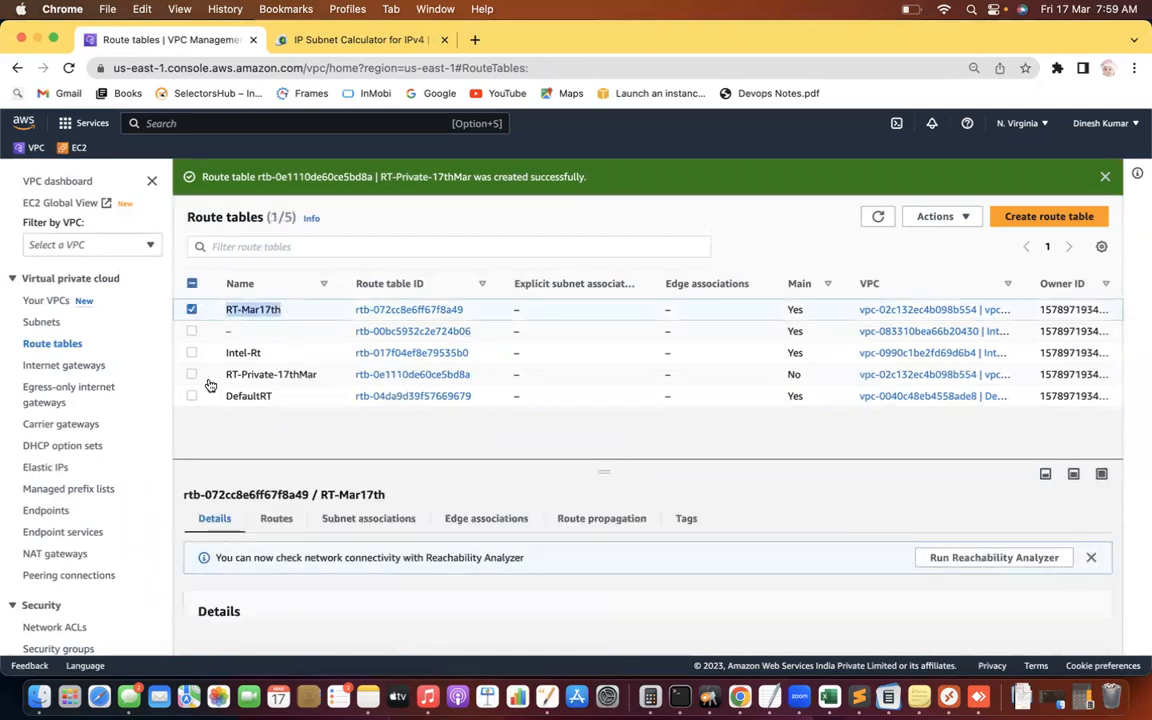
pyautogui.click(345, 377)
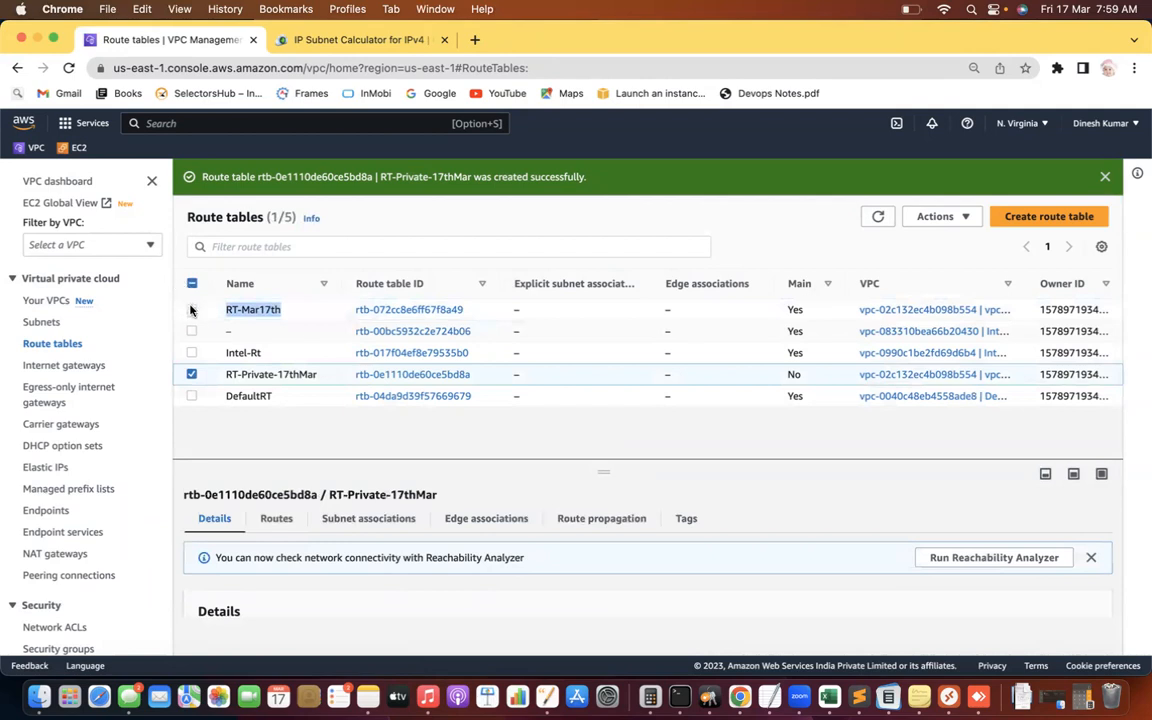
pyautogui.click(191, 376)
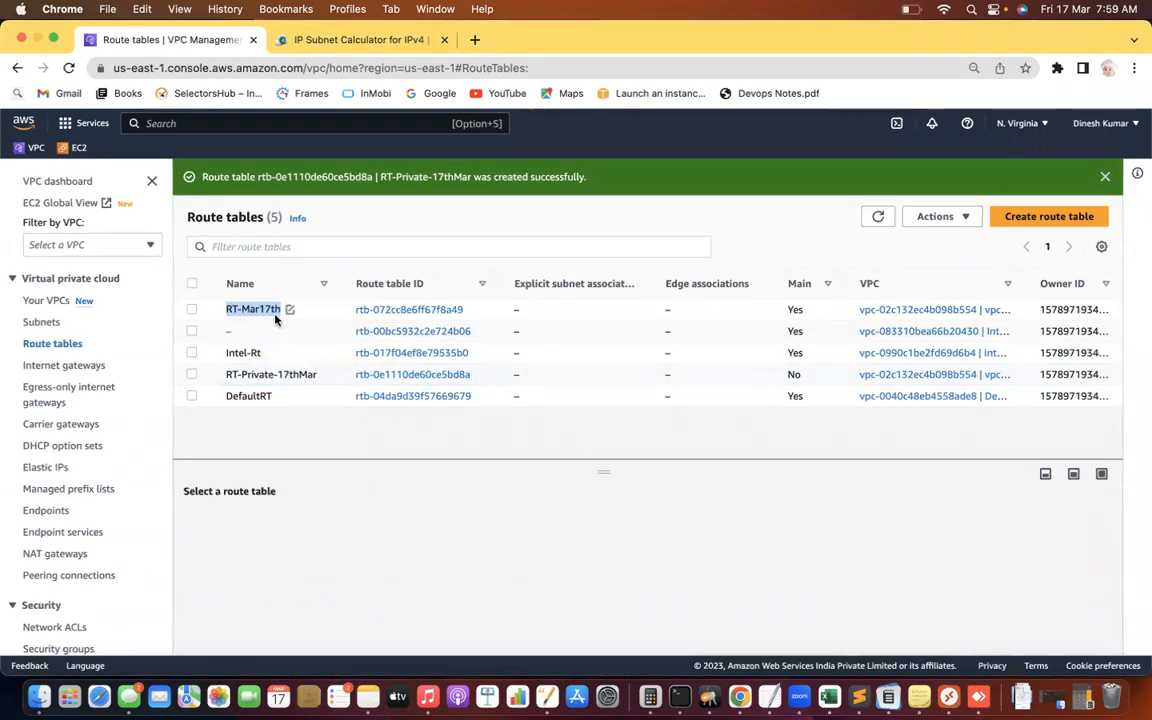
pyautogui.click(191, 309)
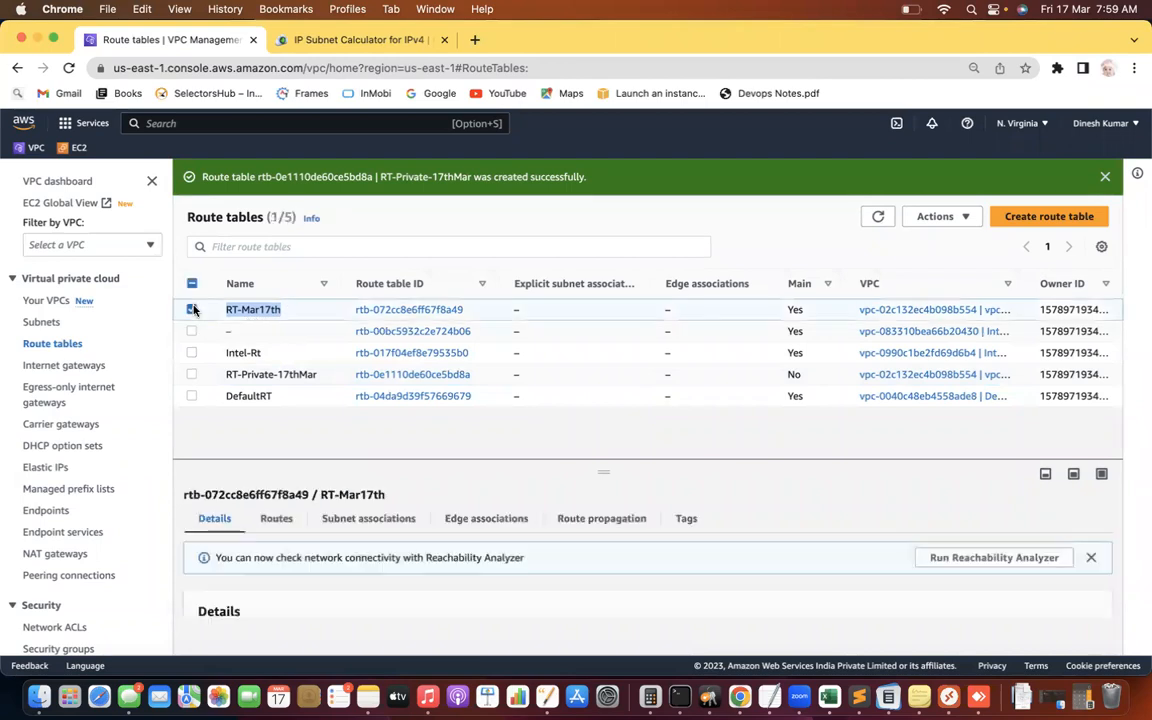
# - Check that RT-Mar17th's routes show only local 10.0.0.0/24, then return to the VPC dashboard unchanged
pyautogui.click(274, 524)
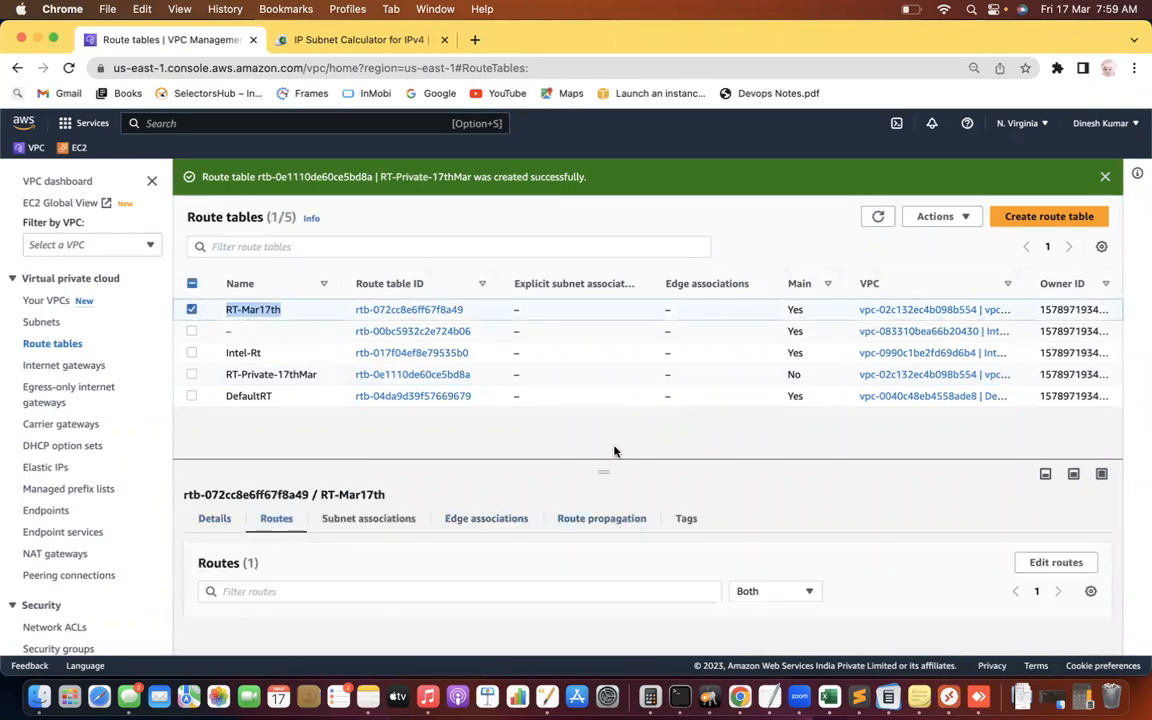
pyautogui.moveTo(598, 460); pyautogui.dragTo(603, 338)
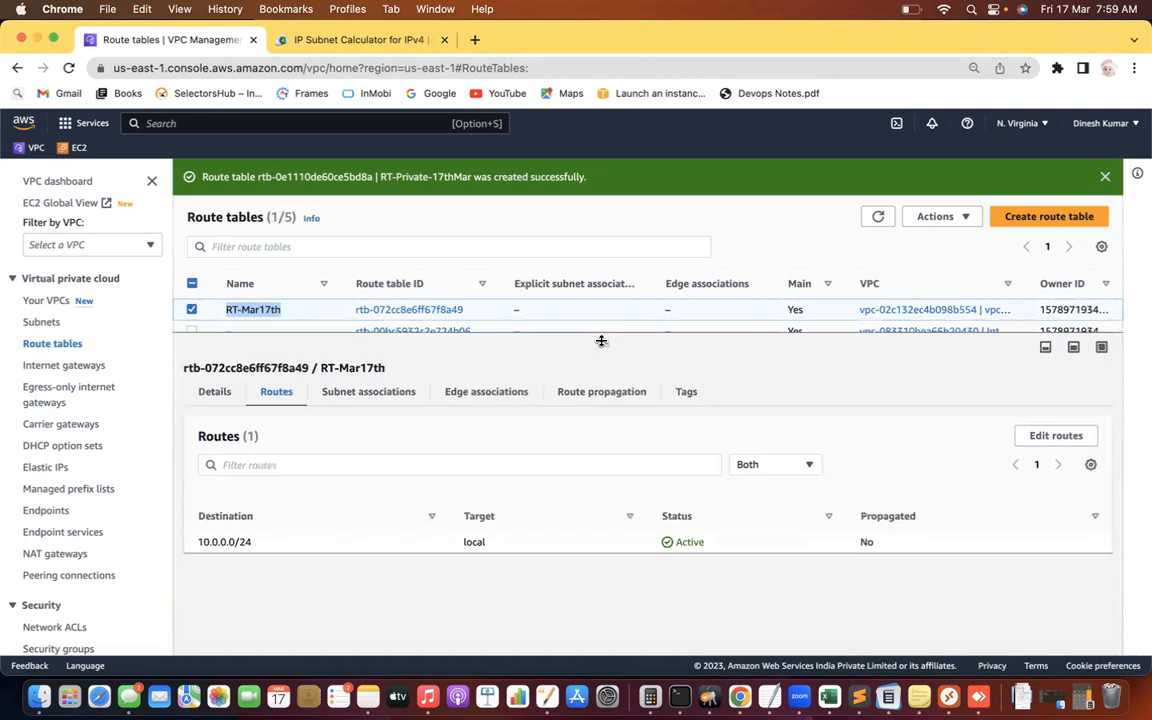
pyautogui.click(1060, 436)
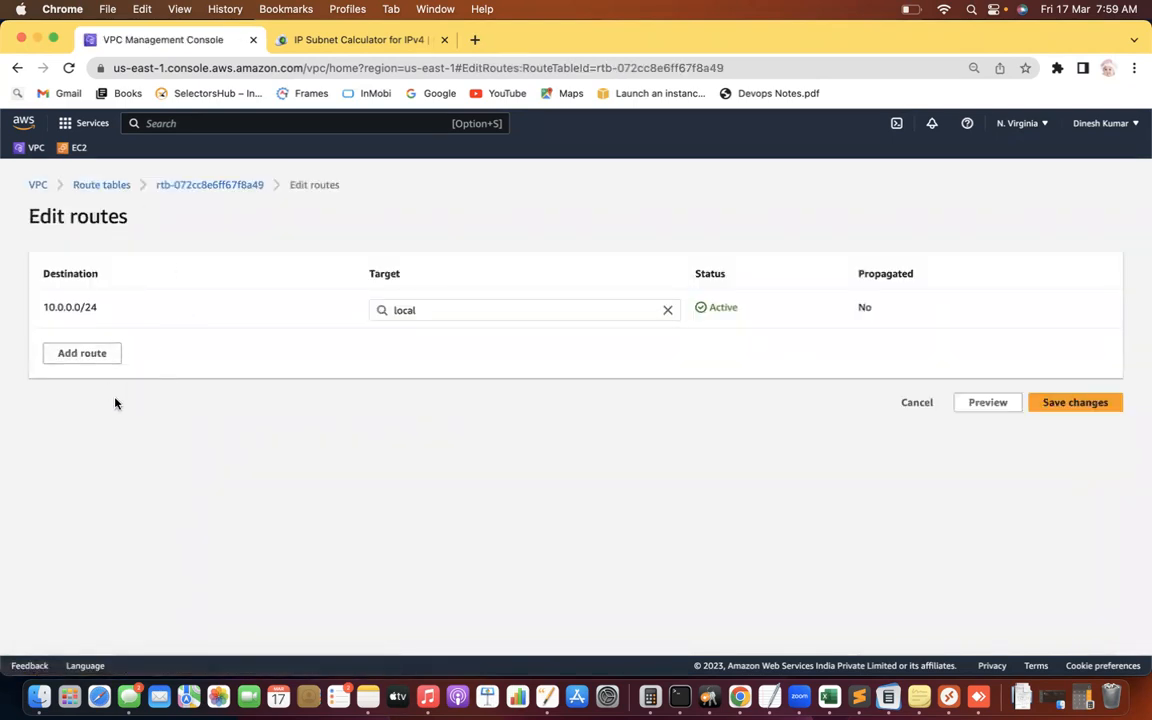
pyautogui.click(37, 186)
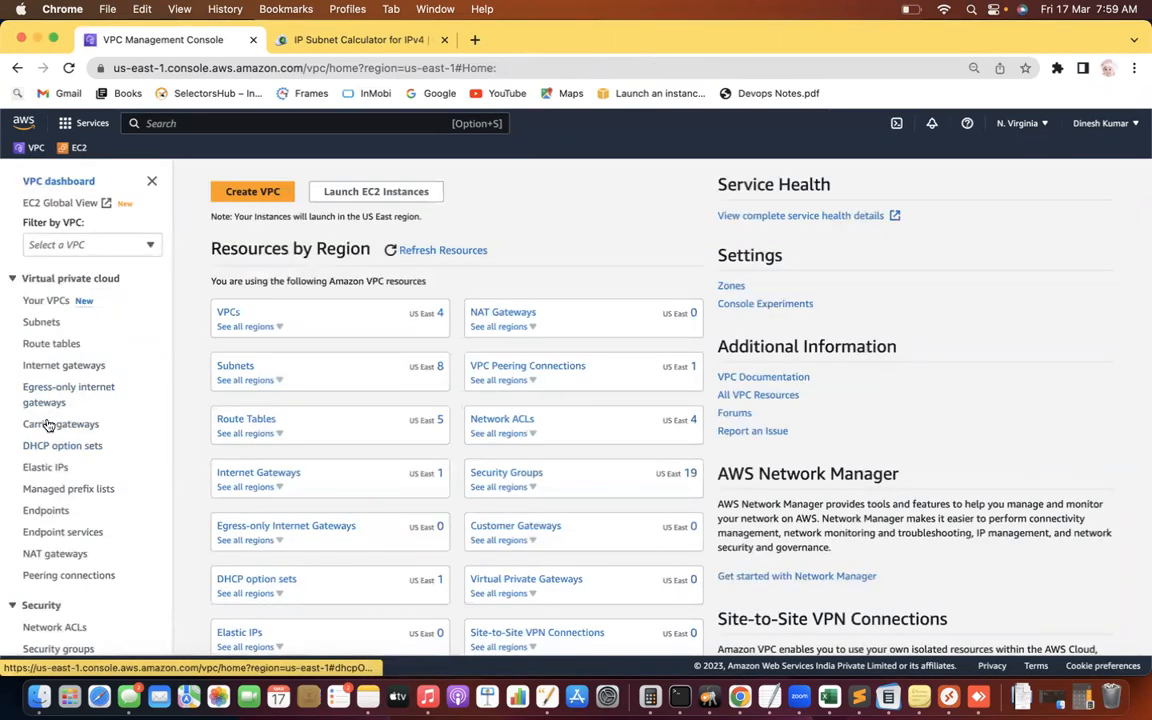
# - Create an internet gateway with the name tag IGW
pyautogui.click(50, 367)
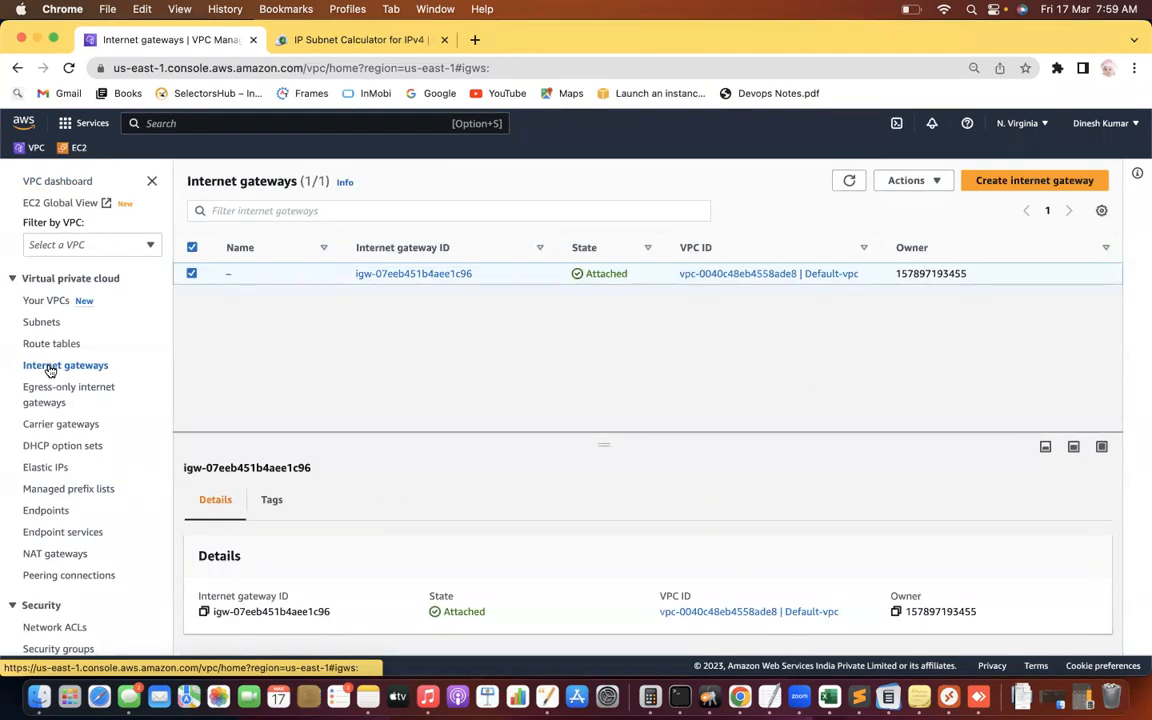
pyautogui.click(1018, 179)
pyautogui.click(112, 381)
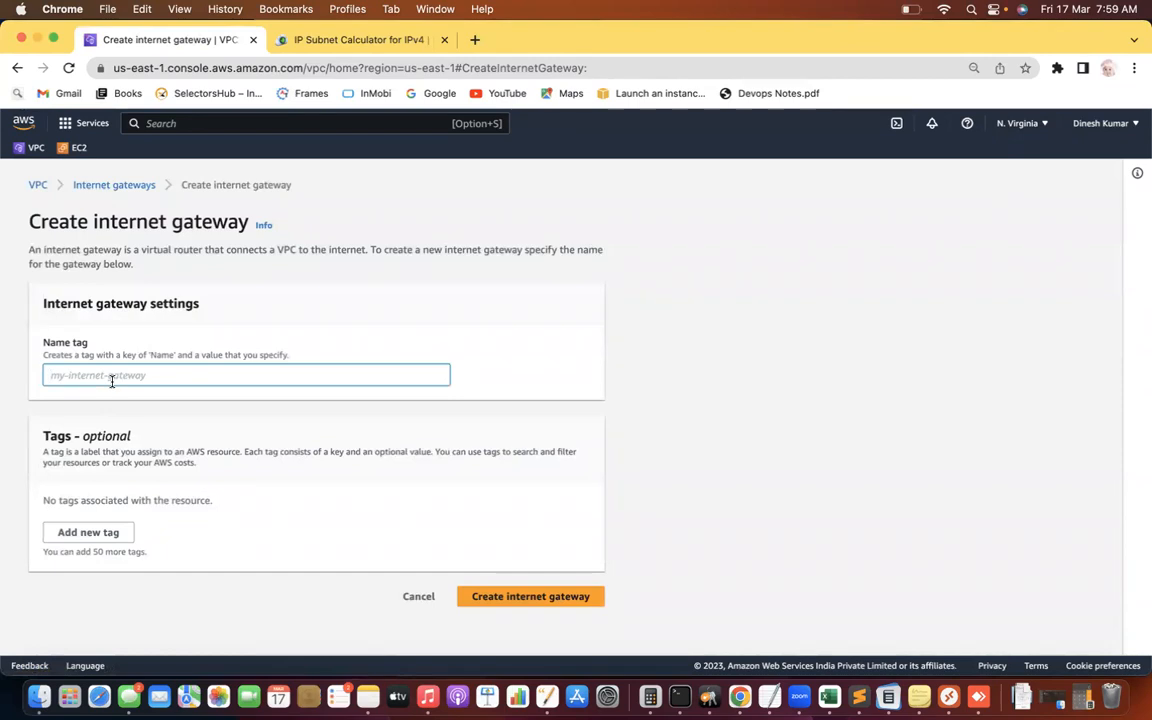
pyautogui.write('IGW')
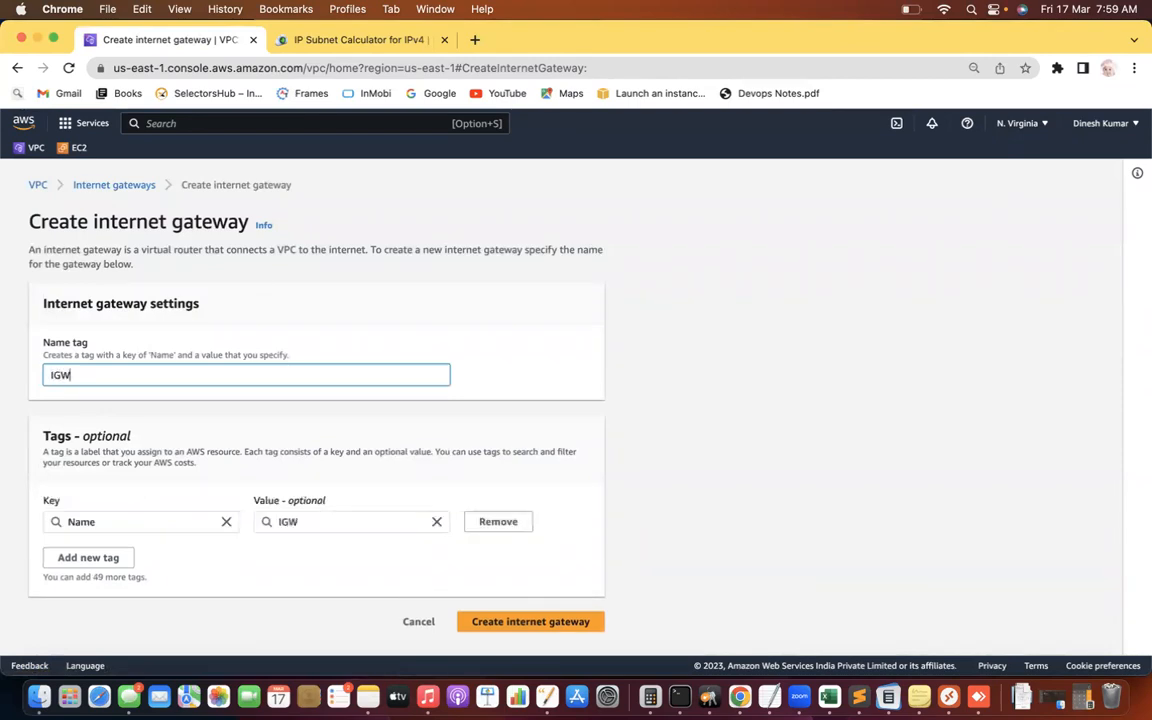
pyautogui.click(539, 629)
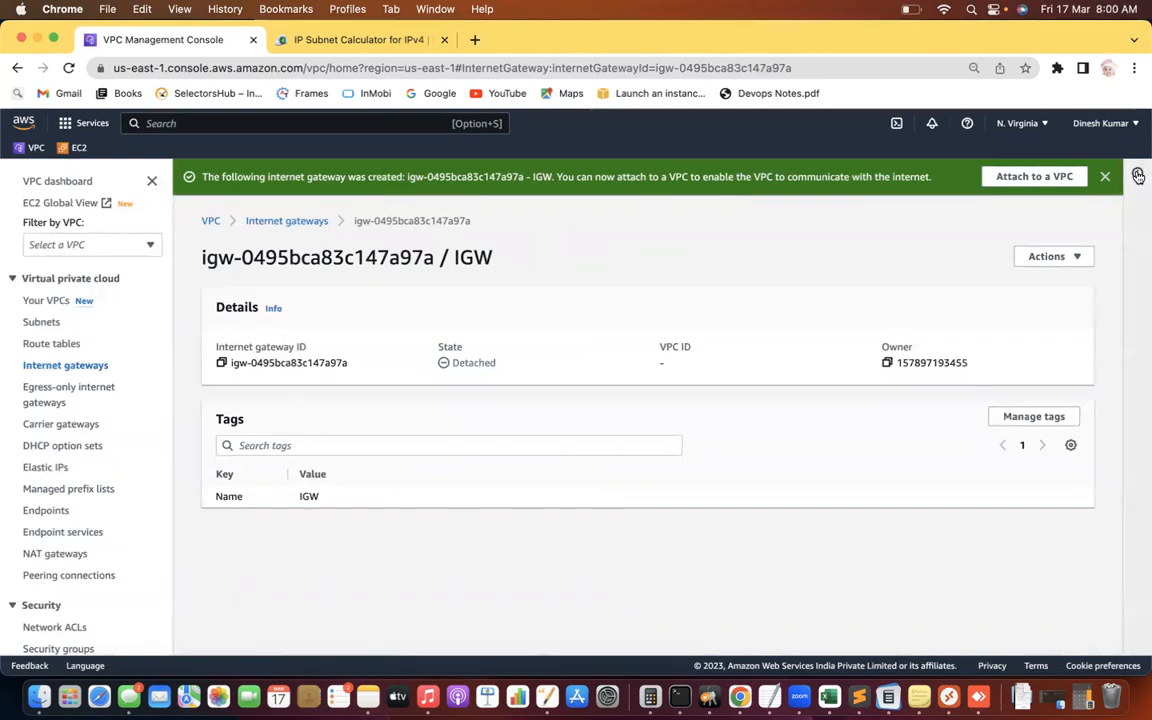
# - Attach the IGW internet gateway to vpc-17thMar
pyautogui.click(1030, 180)
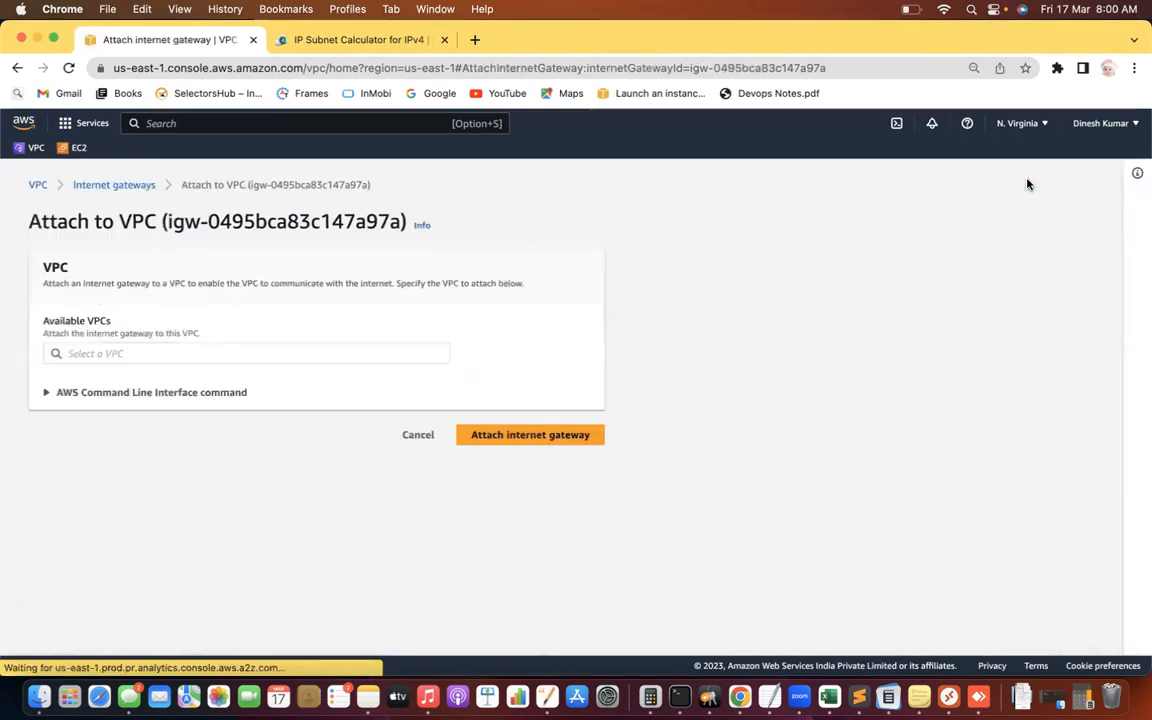
pyautogui.click(235, 350)
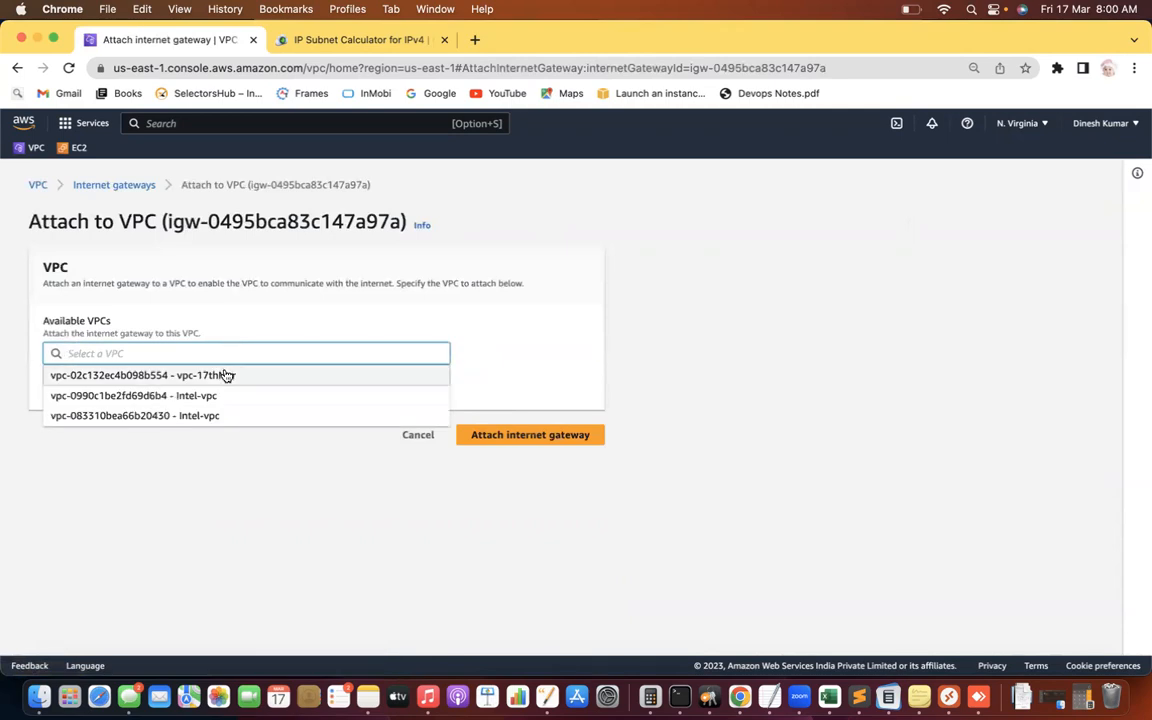
pyautogui.click(226, 374)
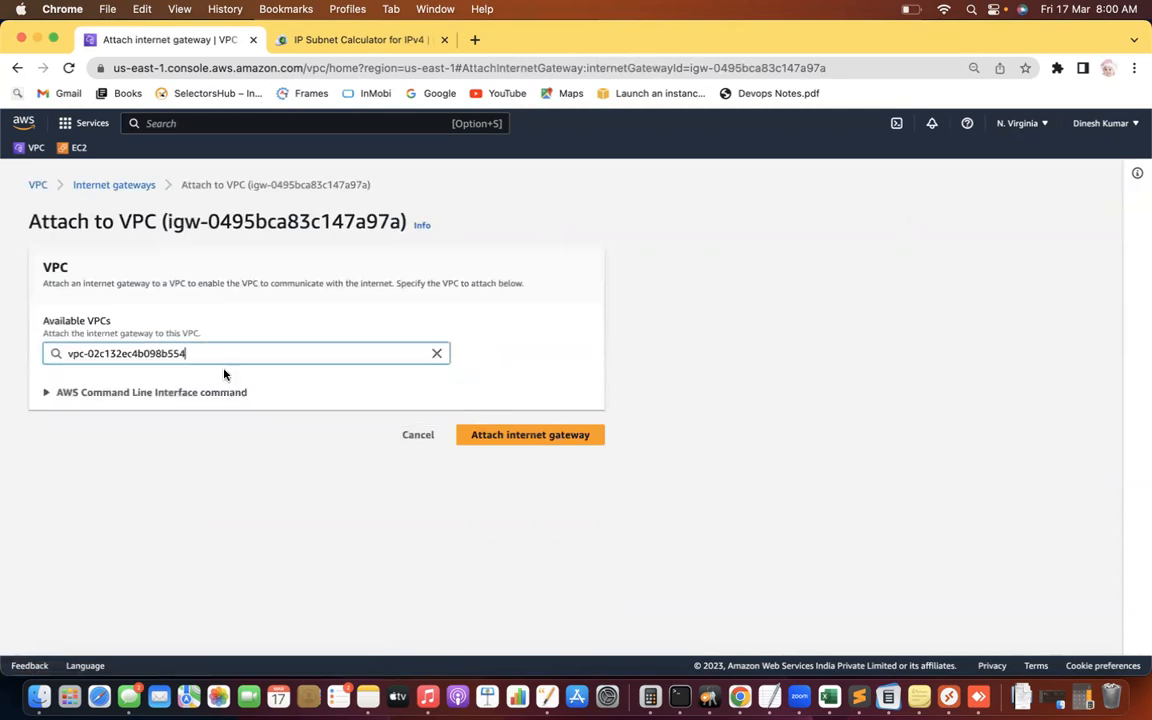
pyautogui.click(529, 434)
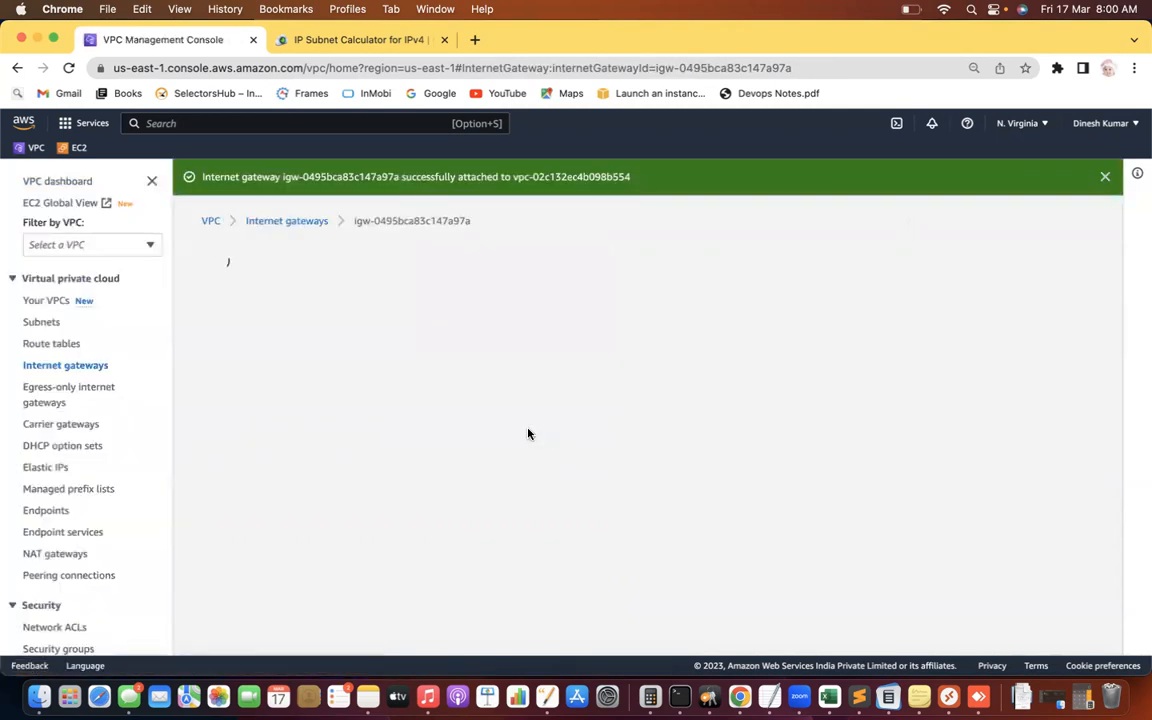
pyautogui.click(45, 344)
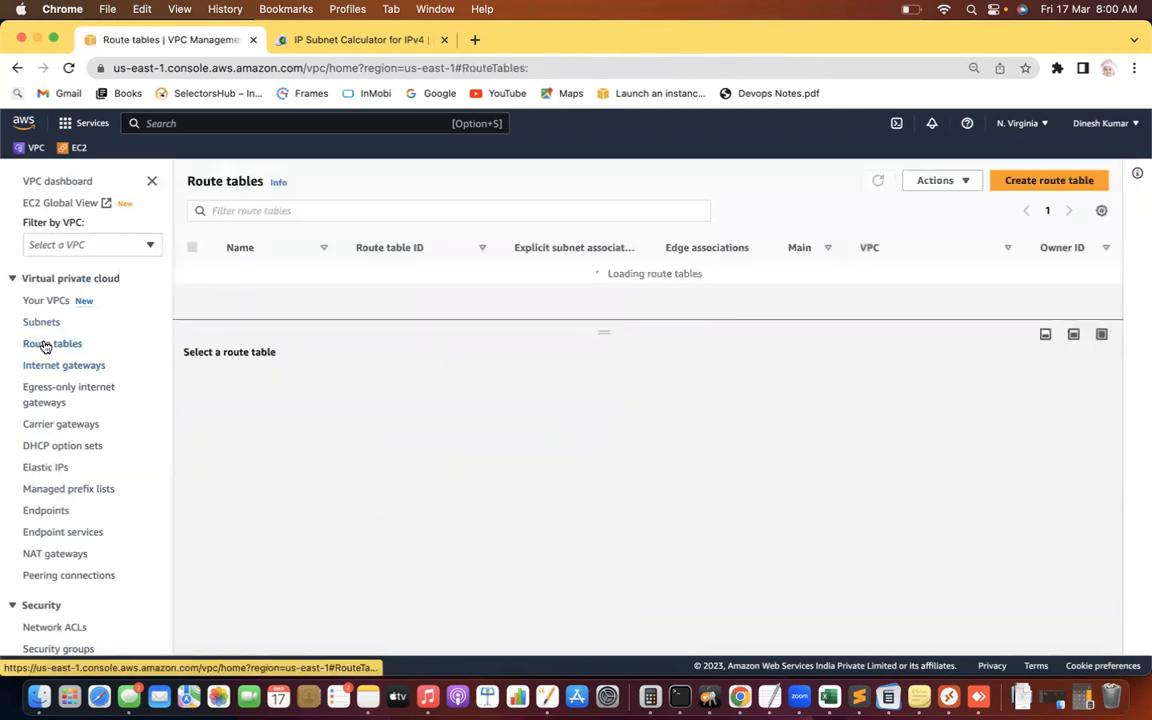
# - Add and save a 0.0.0.0/0 route in RT-Mar17th targeting internet gateway igw-0495bca83c147a97a
pyautogui.click(189, 276)
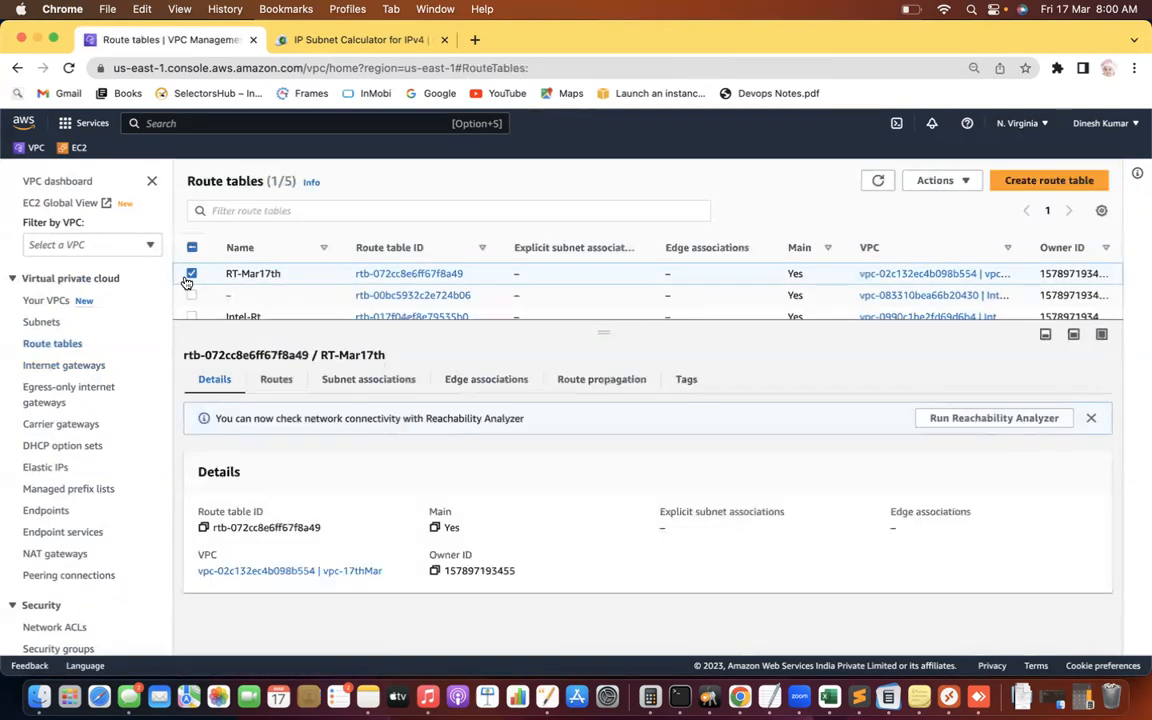
pyautogui.click(271, 386)
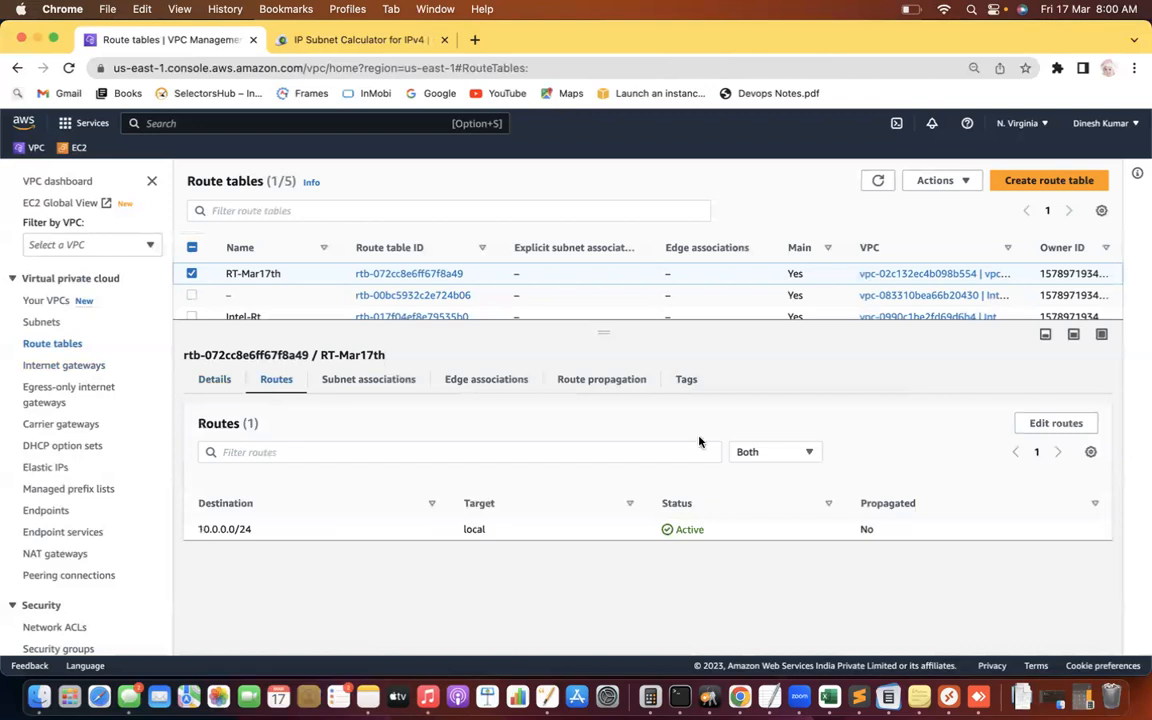
pyautogui.click(1052, 428)
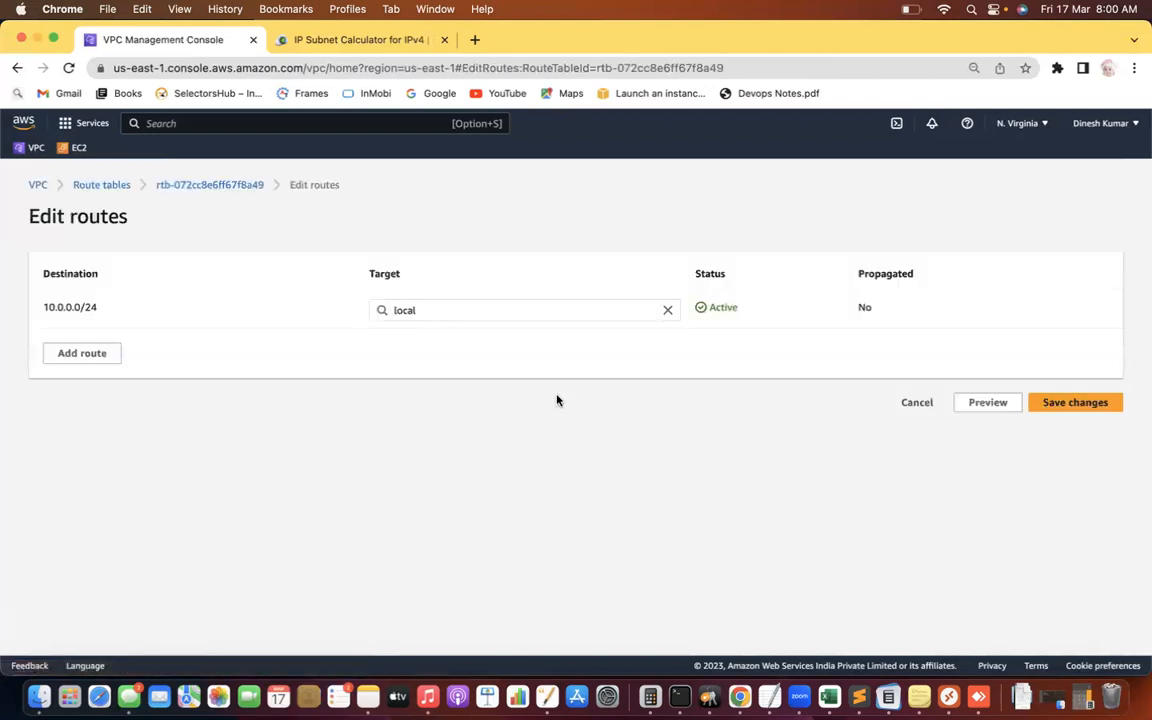
pyautogui.click(93, 352)
pyautogui.click(113, 346)
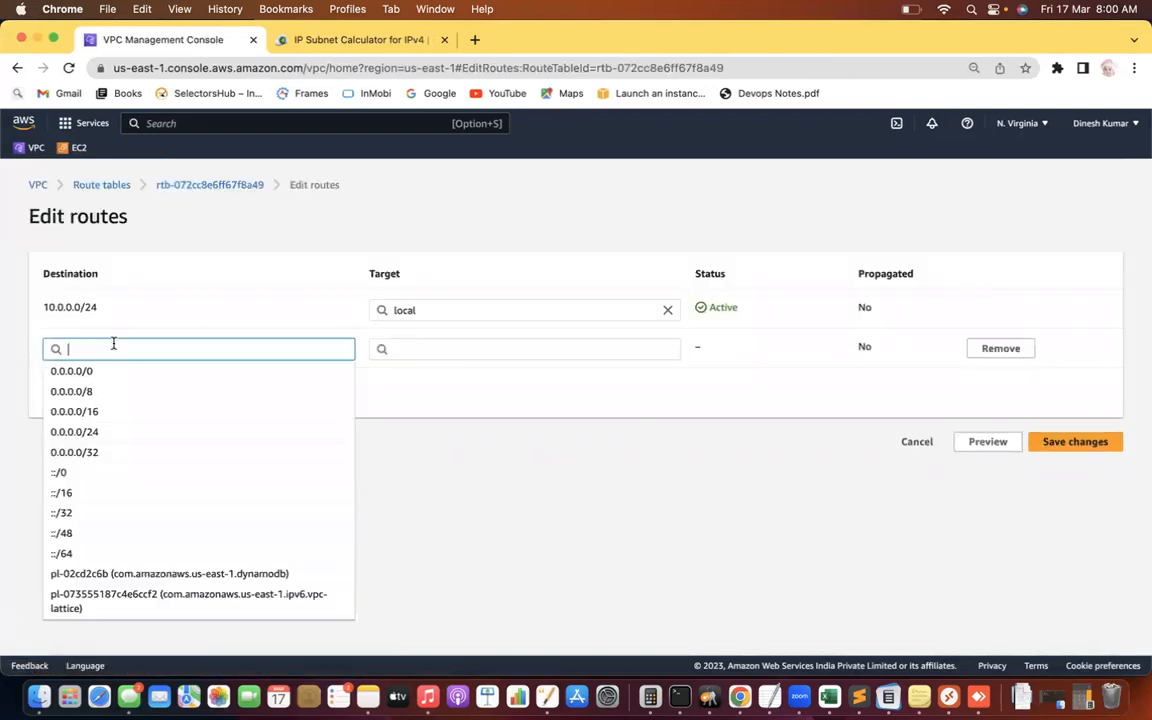
pyautogui.click(113, 373)
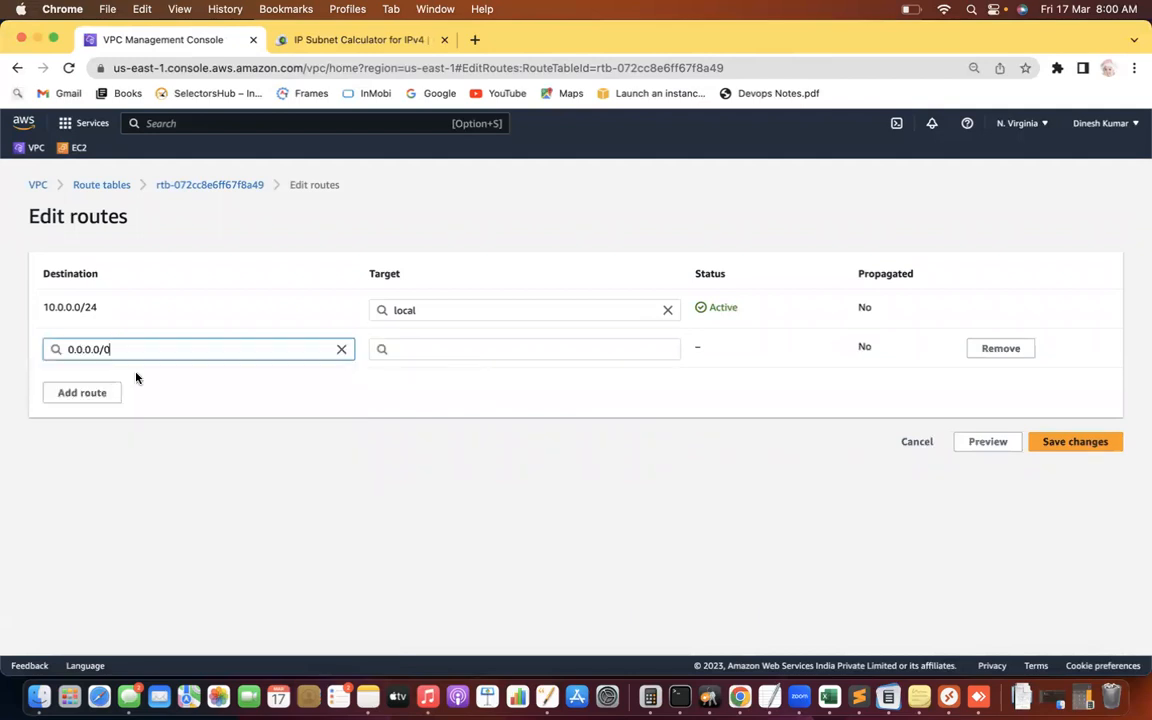
pyautogui.click(459, 345)
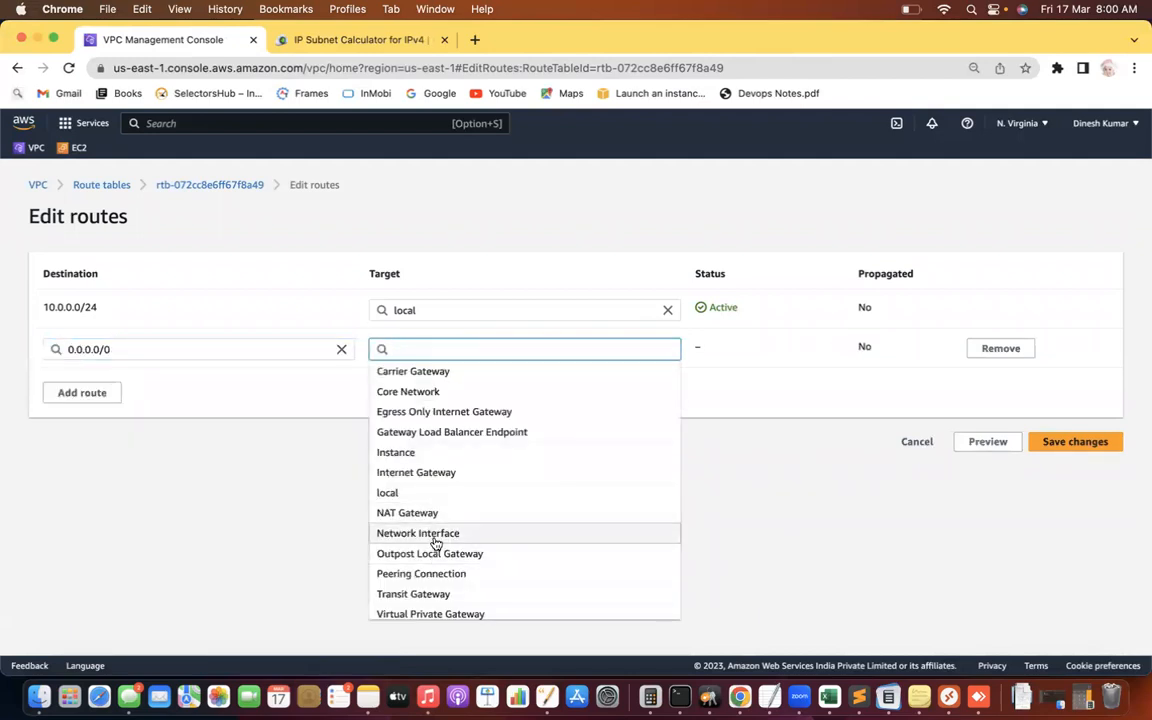
pyautogui.click(436, 472)
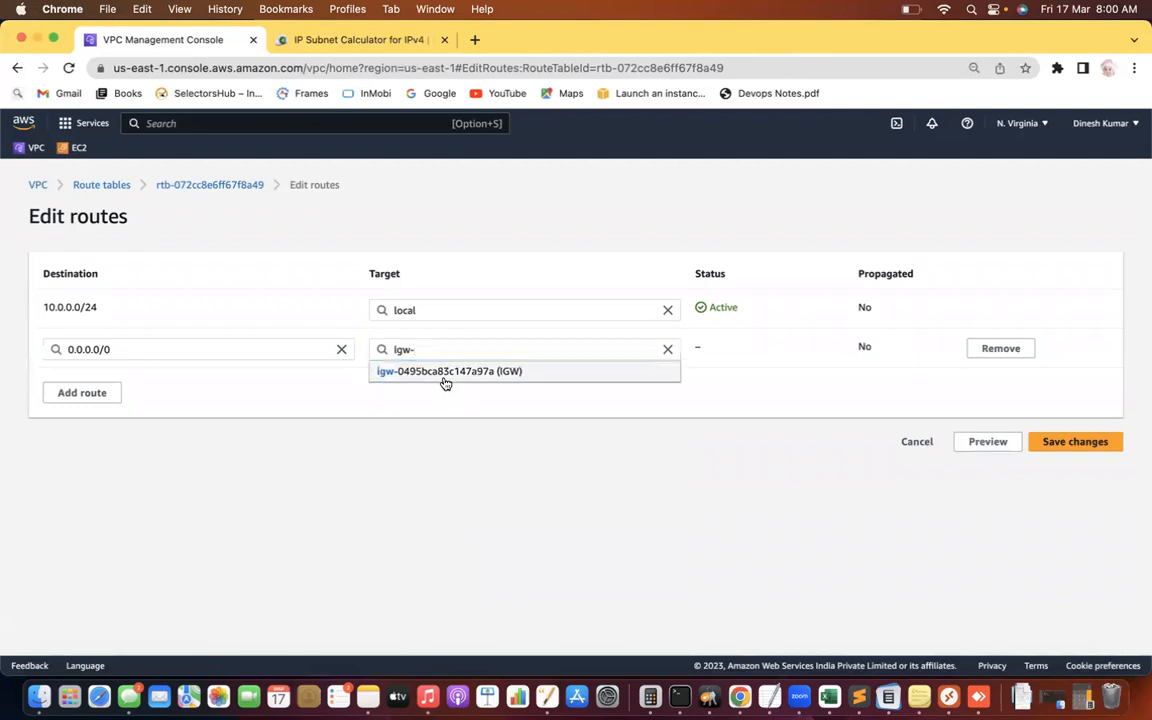
pyautogui.click(447, 372)
pyautogui.click(1068, 452)
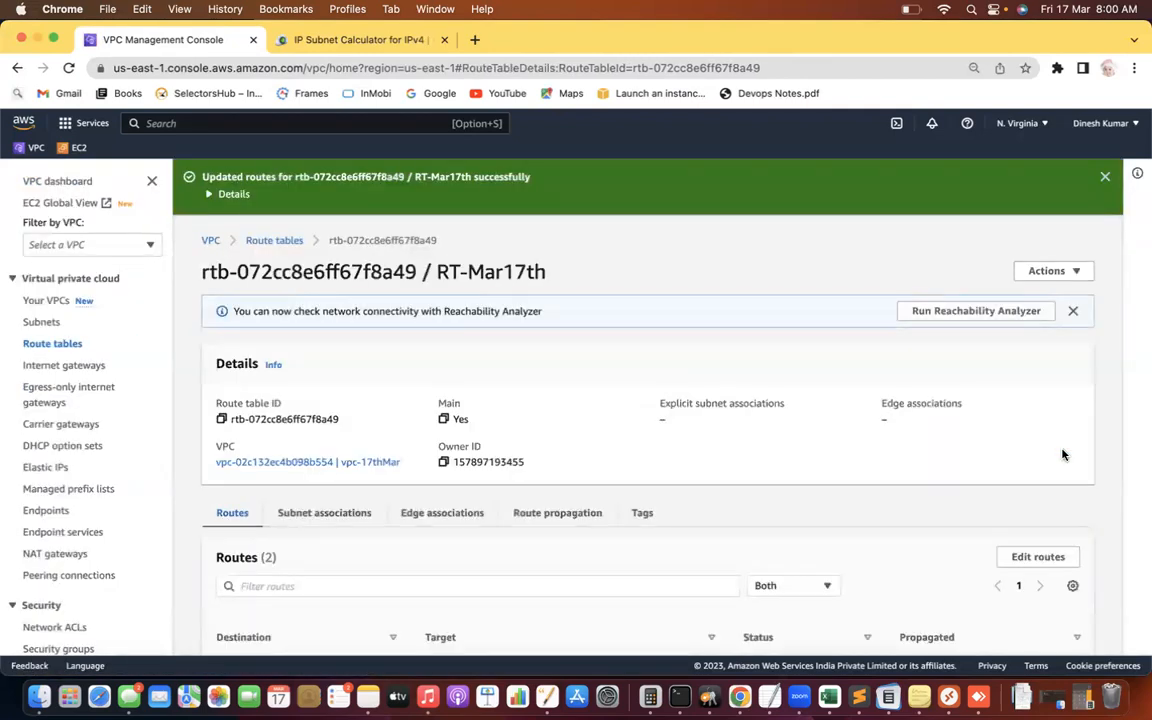
# - Associate RT-Mar17th with subnet-17thMar only, leaving subnet-02-17thmar unchecked, and save
pyautogui.click(324, 513)
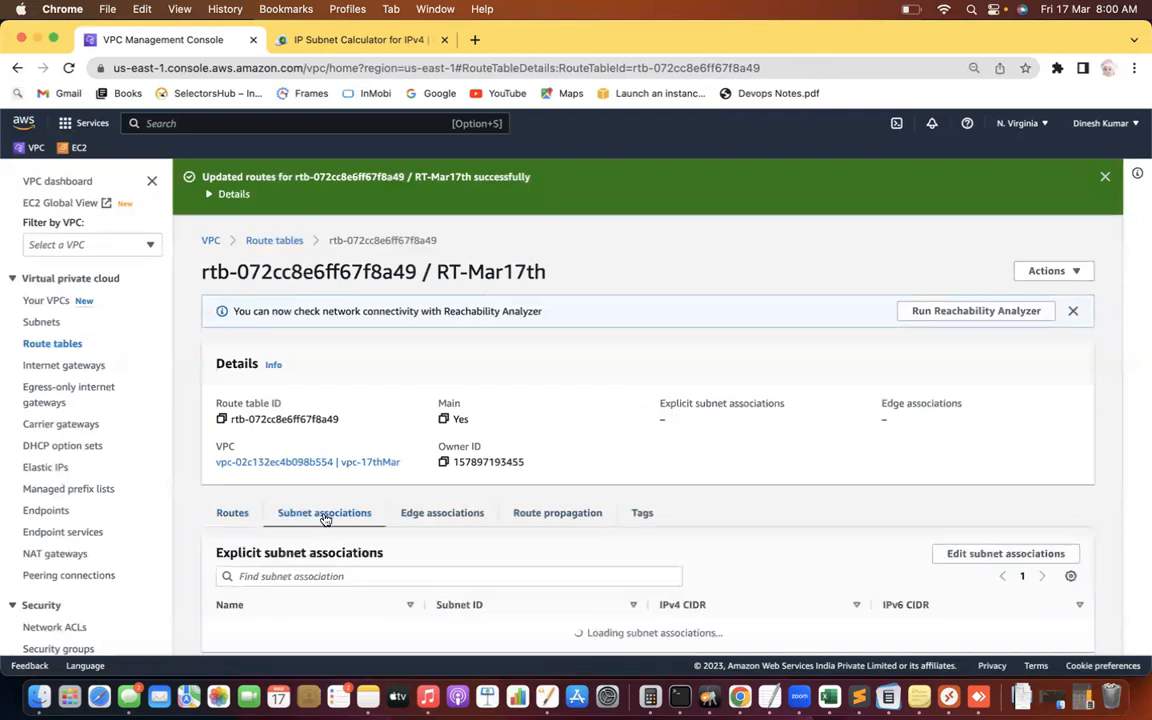
pyautogui.click(1000, 553)
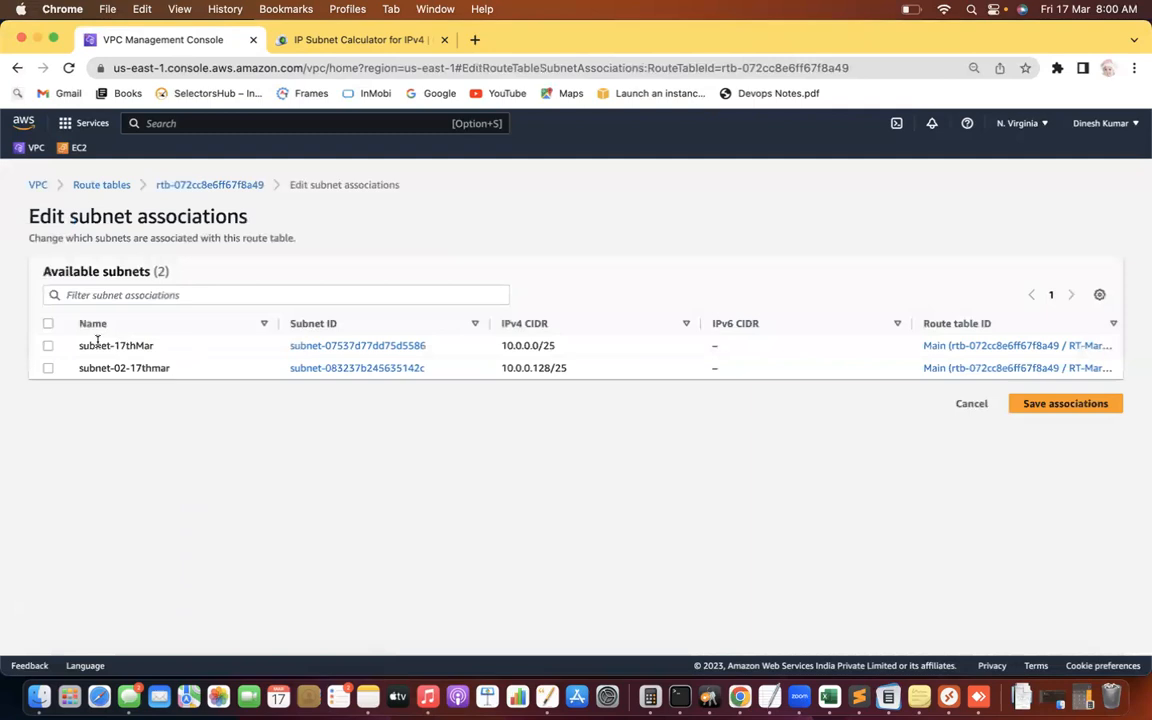
pyautogui.moveTo(78, 347); pyautogui.dragTo(137, 346)
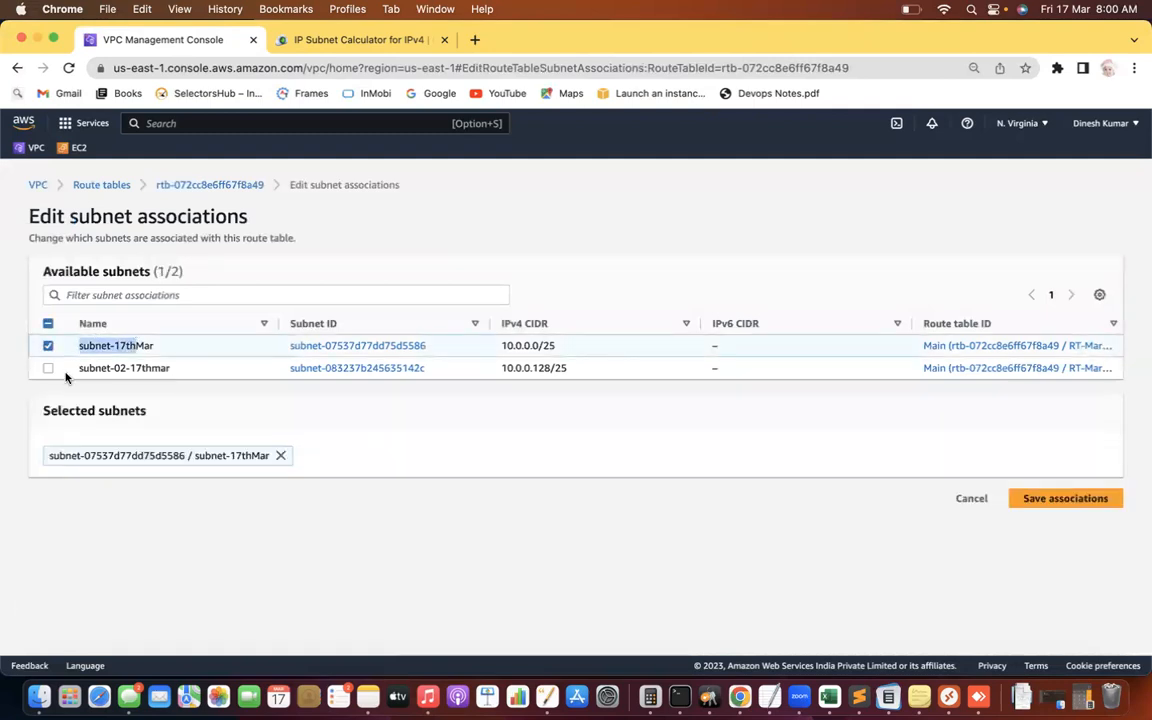
pyautogui.click(191, 374)
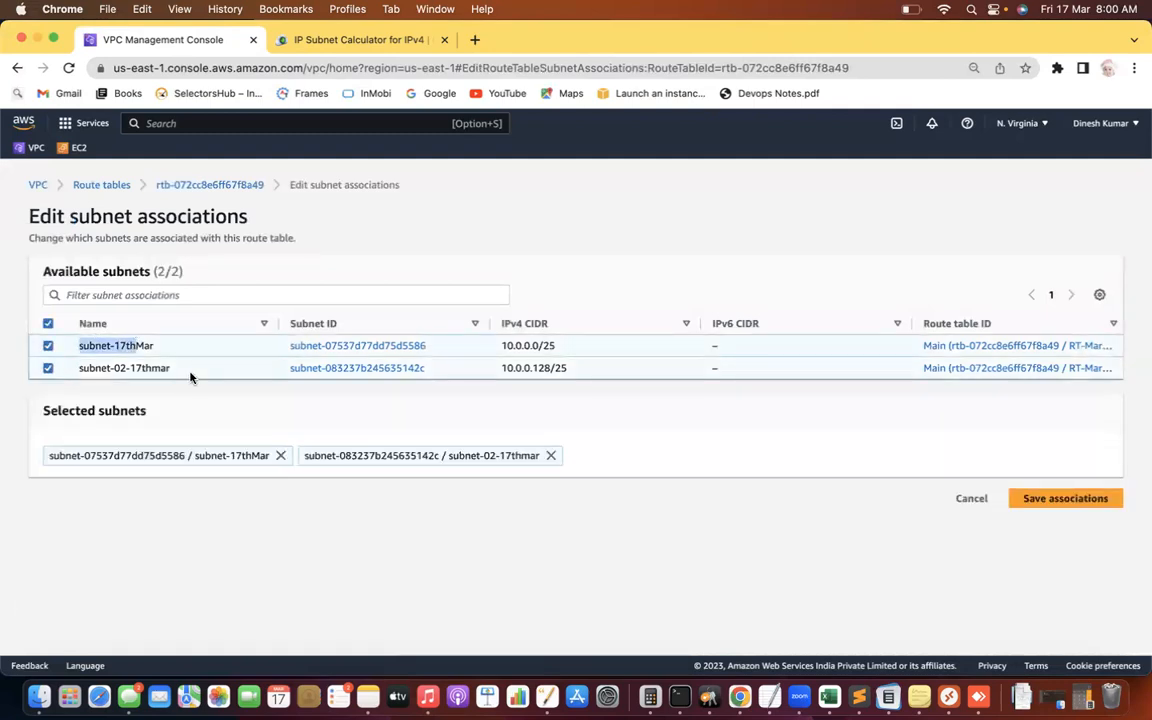
pyautogui.click(46, 368)
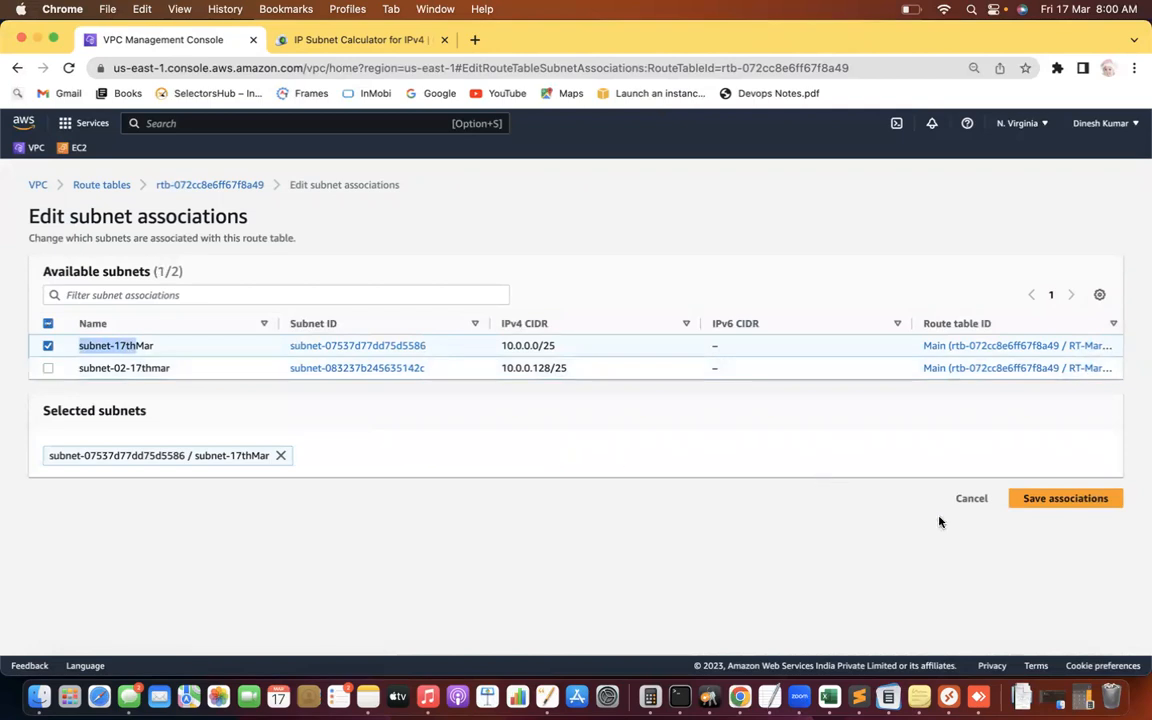
pyautogui.click(1040, 510)
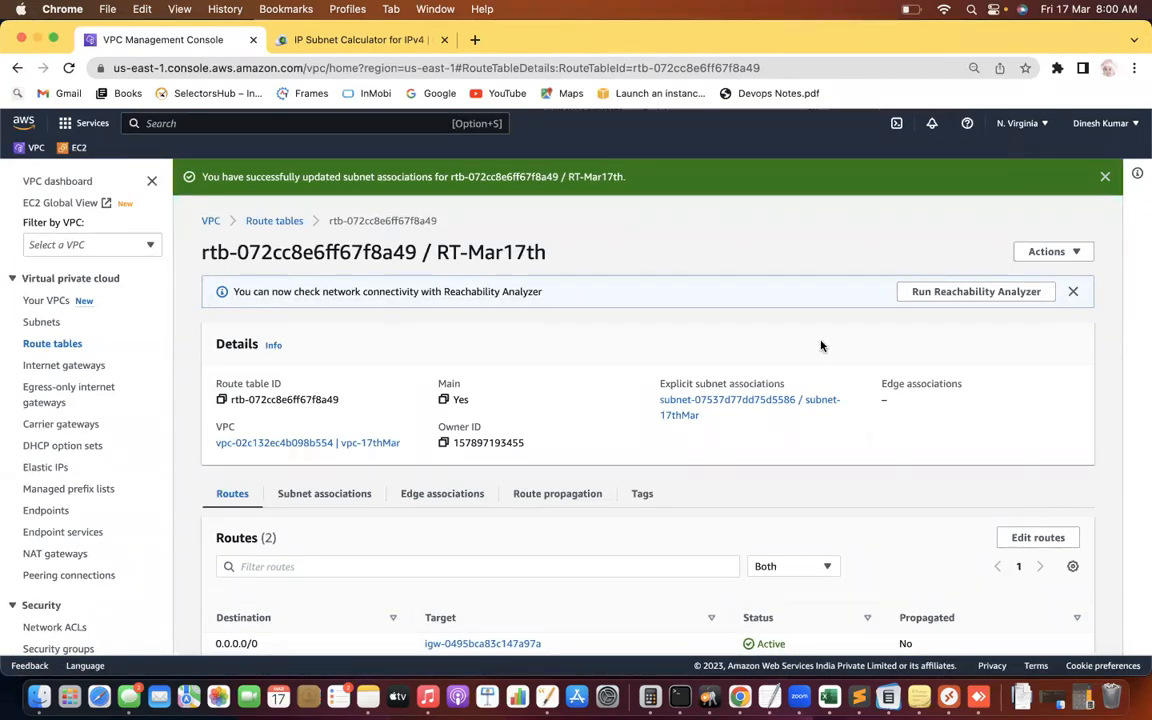
# - Find EC2 through the console search for 'Ec2' and choose Launch instance
pyautogui.click(156, 122)
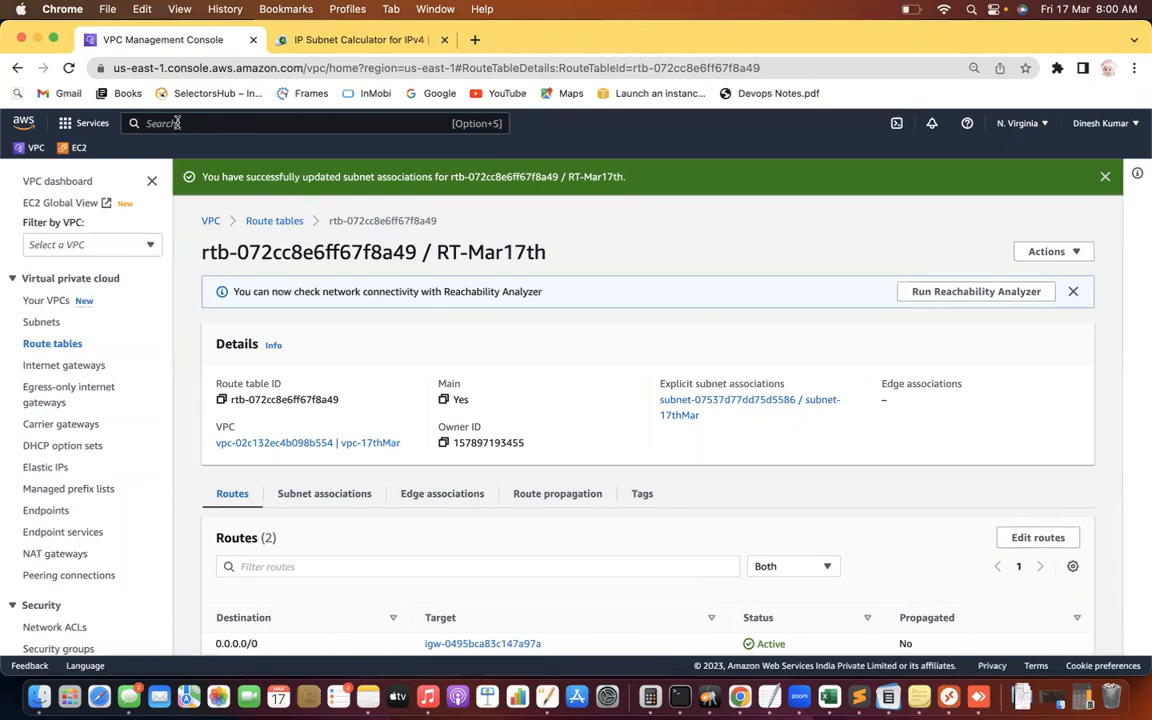
pyautogui.write('Ec2')
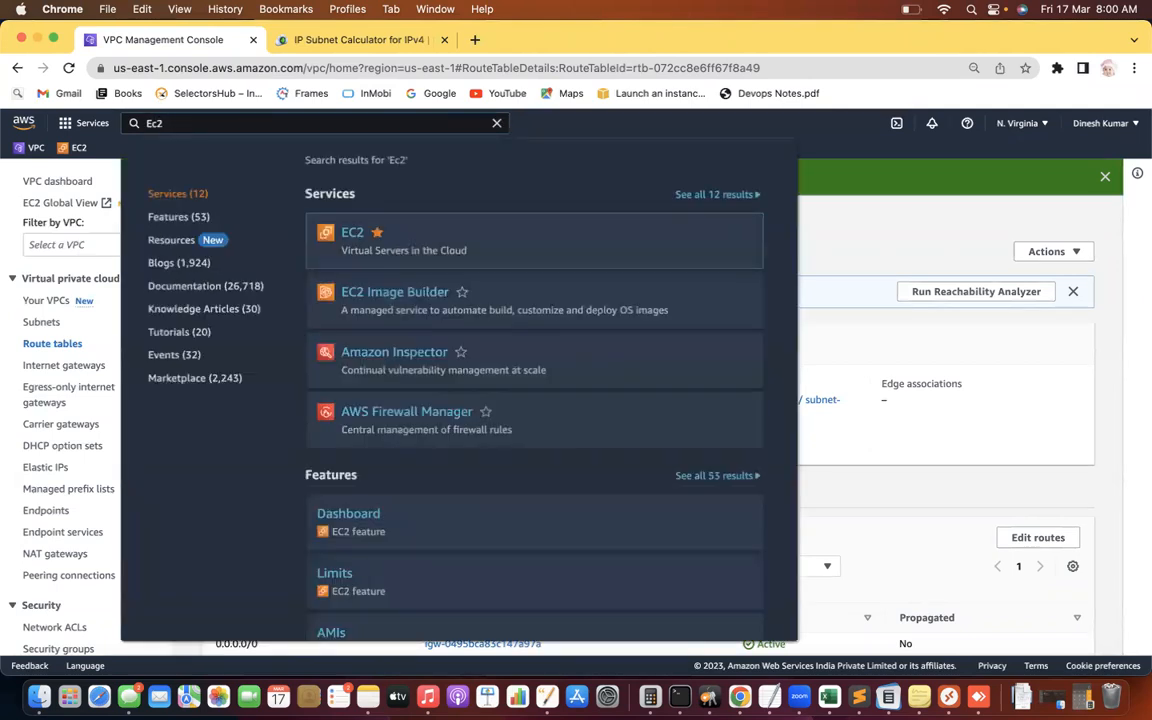
pyautogui.click(352, 241)
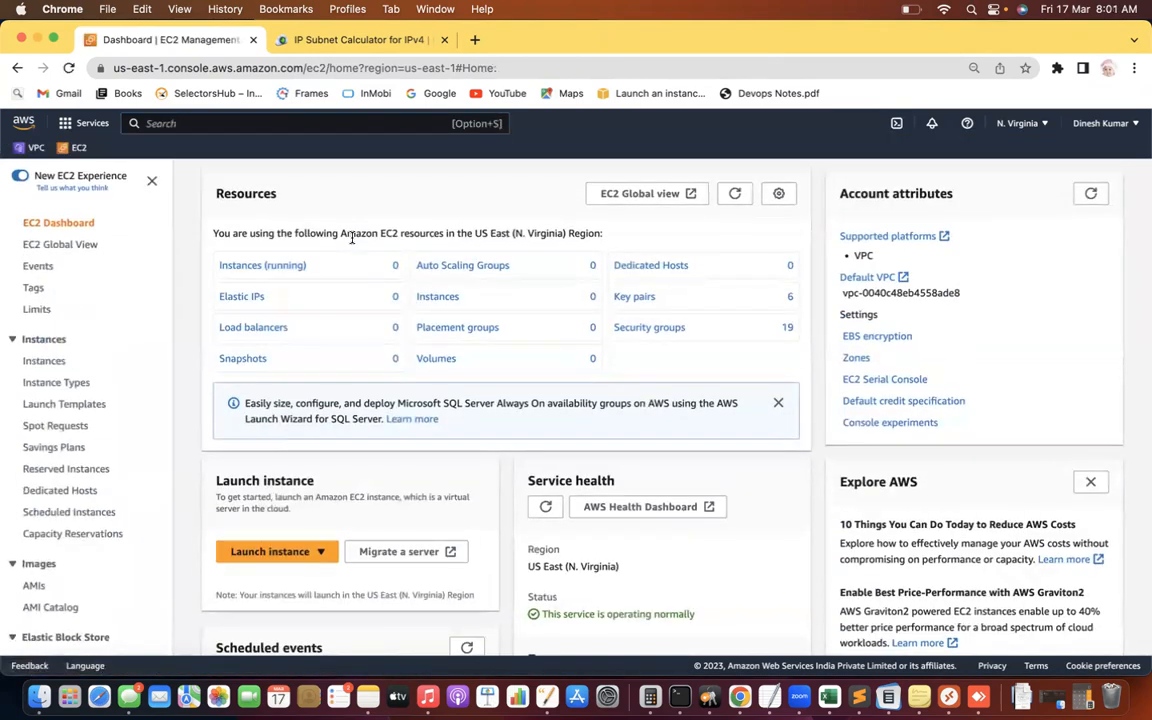
pyautogui.click(288, 553)
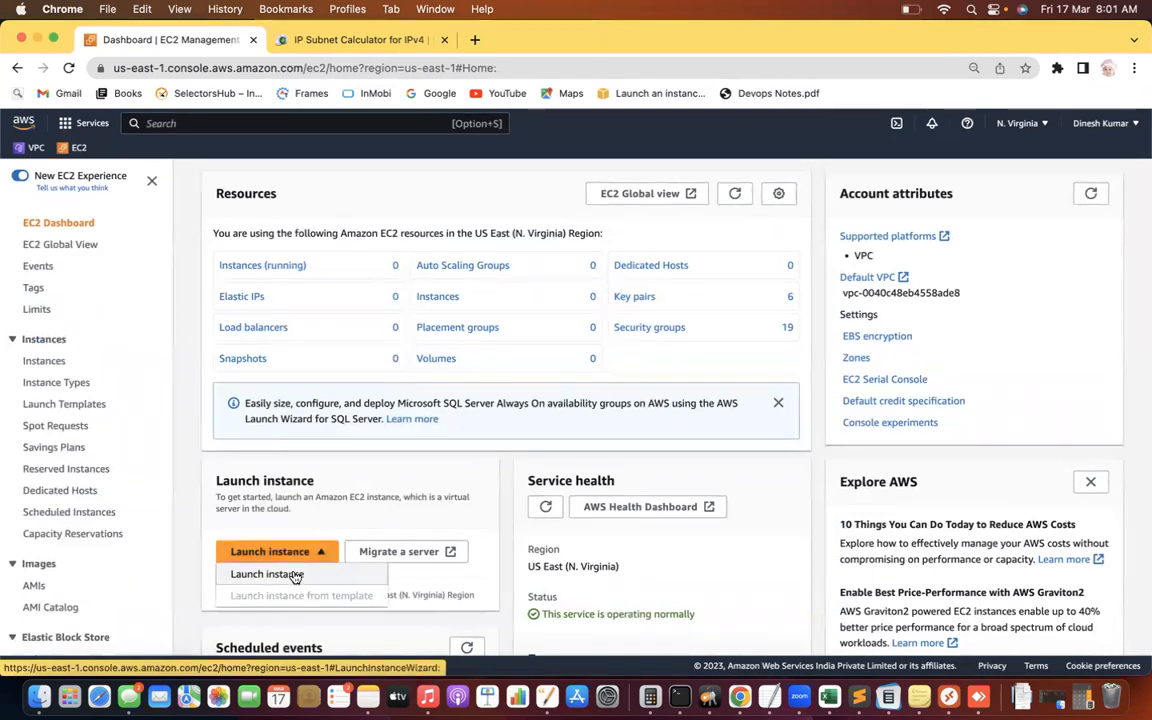
pyautogui.click(295, 575)
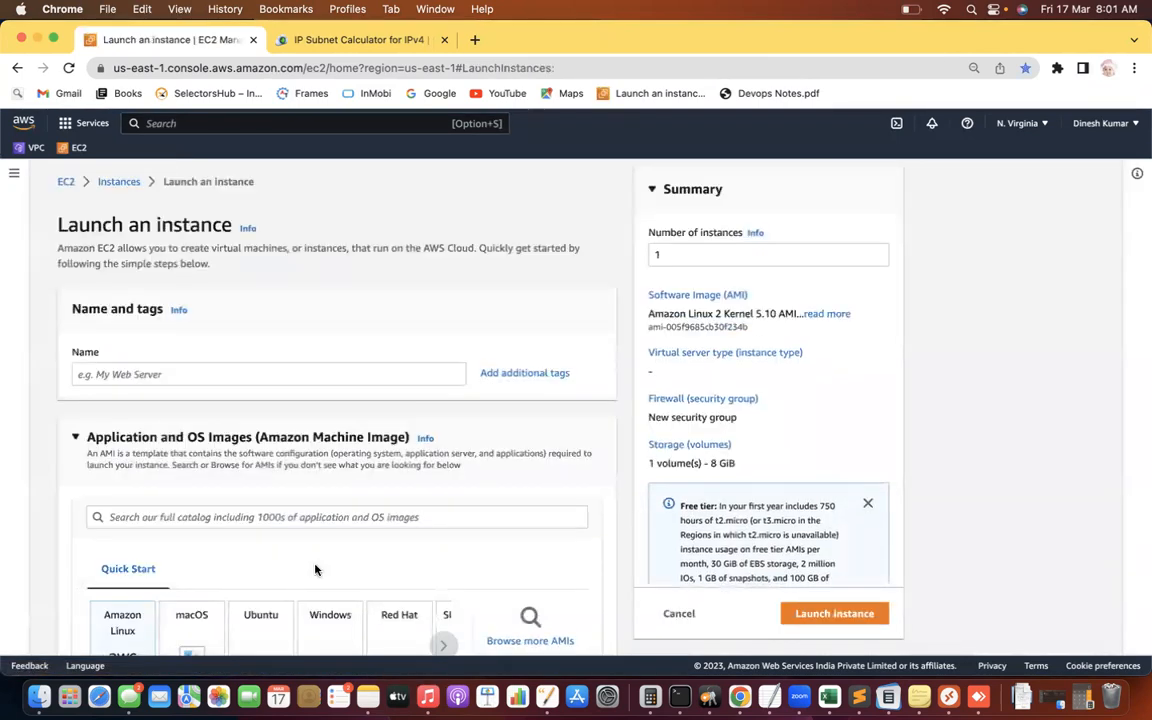
# - Name the new instance PublicEc2 and select key pair kp-vpc
pyautogui.click(166, 372)
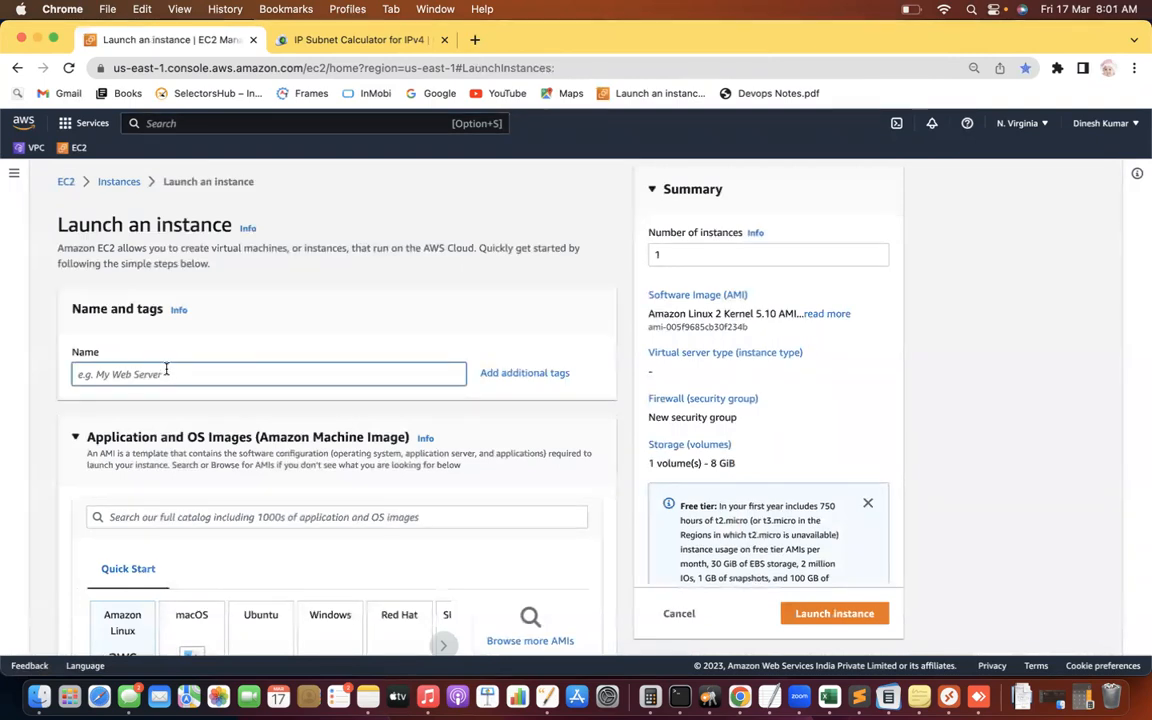
pyautogui.write('PublicE')
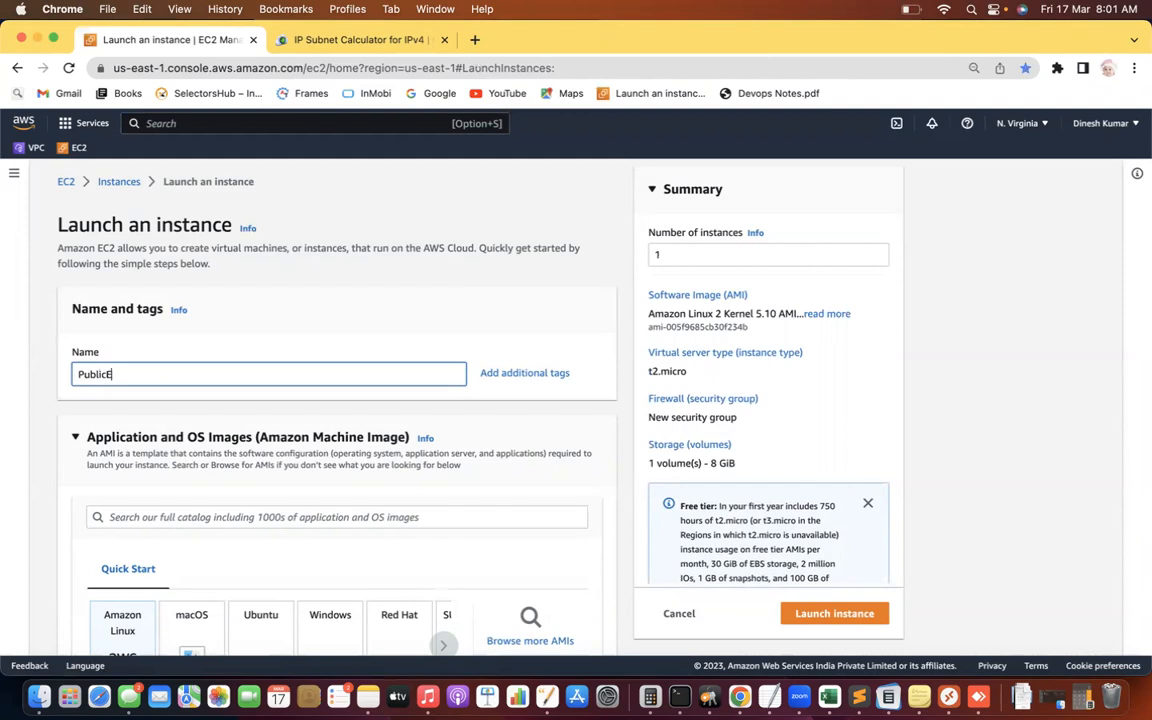
pyautogui.click(499, 296)
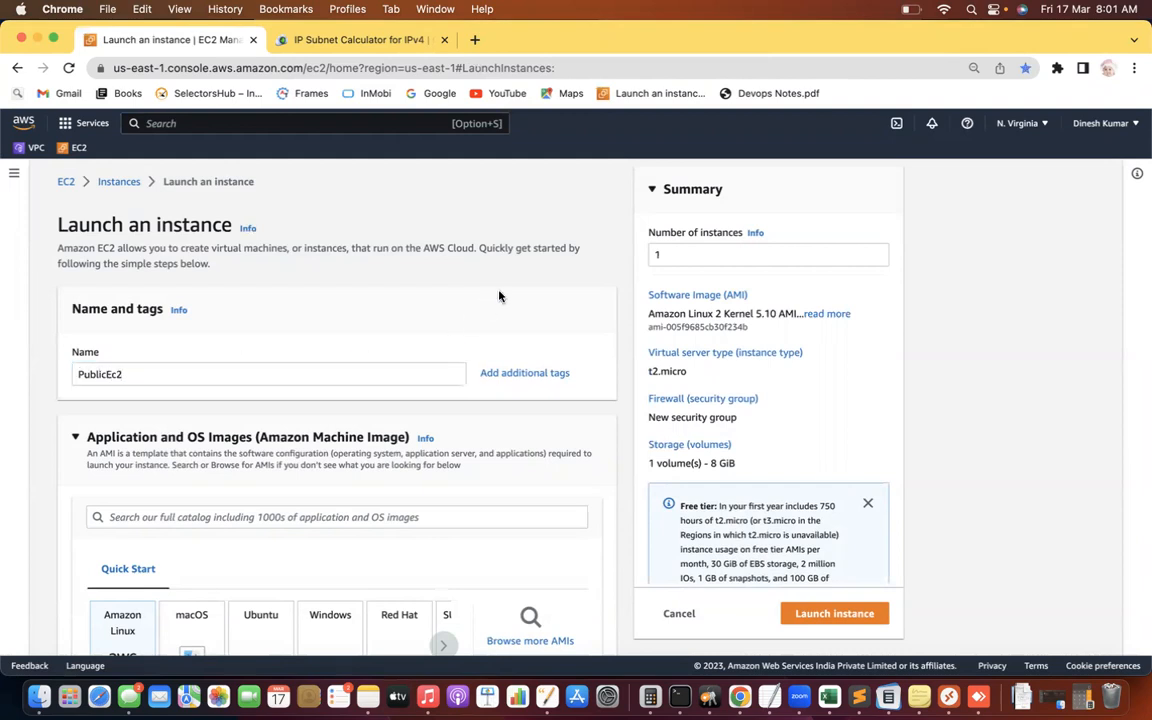
pyautogui.scroll(-3, 499, 296)
pyautogui.scroll(-15, 499, 297)
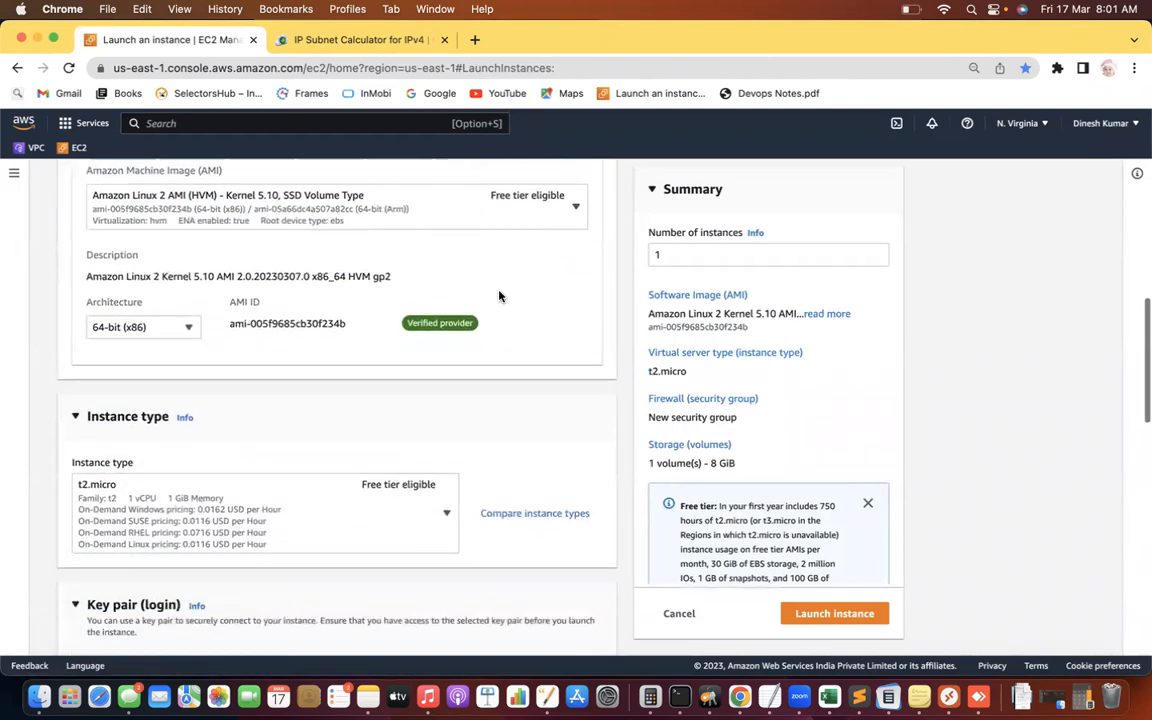
pyautogui.scroll(-1, 499, 296)
pyautogui.click(442, 265)
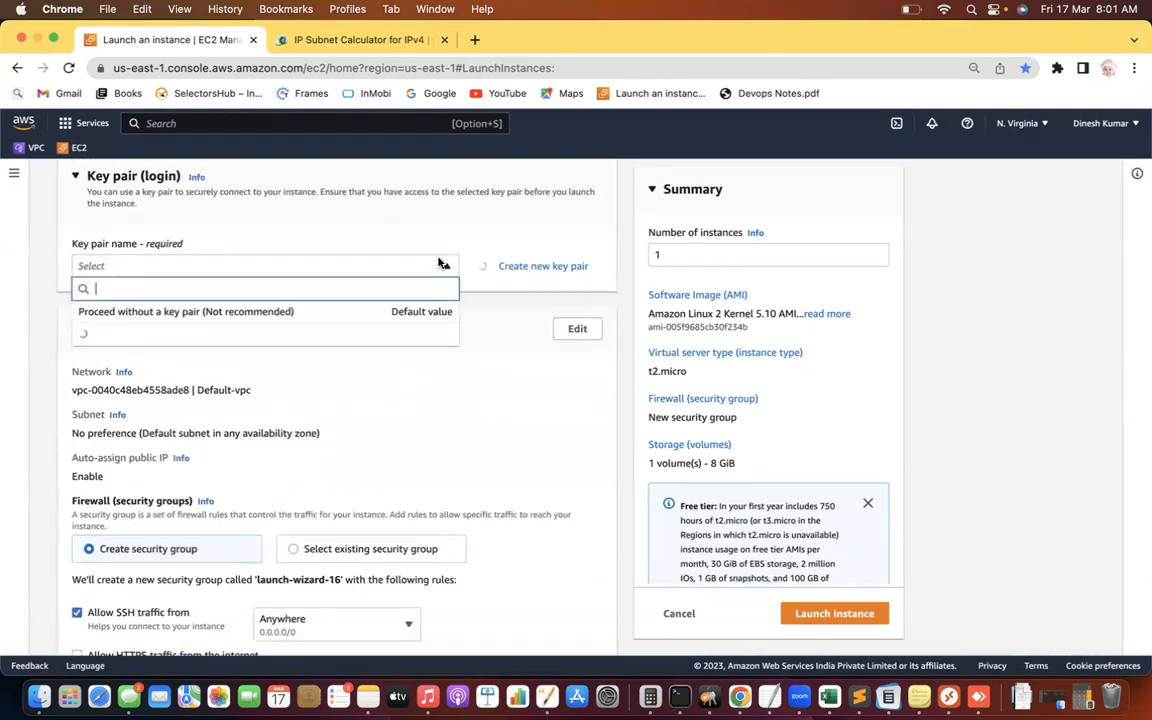
pyautogui.click(248, 501)
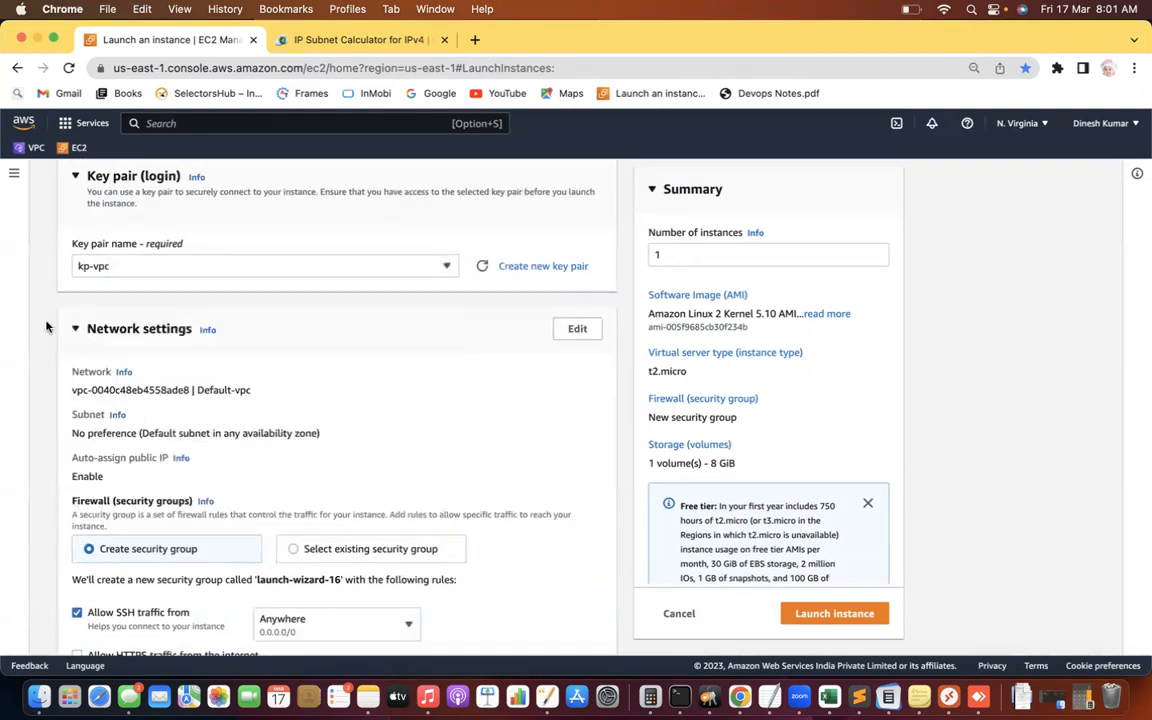
# - Place it in vpc-17thMar's subnet-17thMar with auto-assign public IP enabled, and launch
pyautogui.click(579, 329)
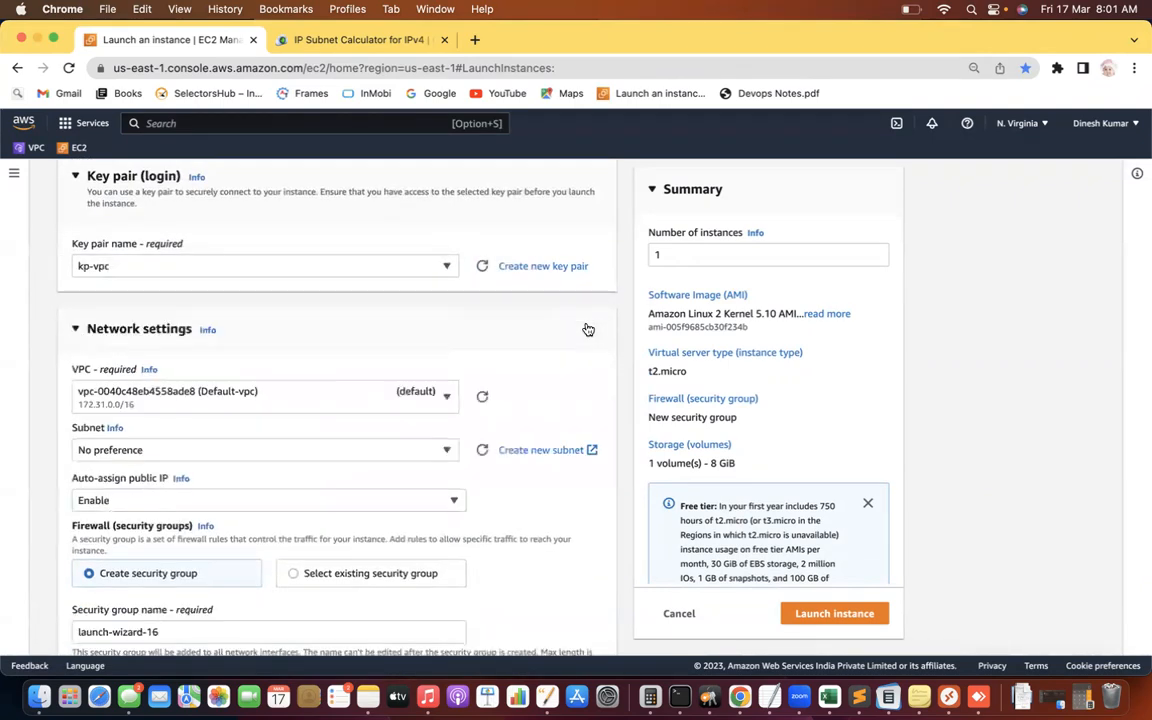
pyautogui.click(321, 402)
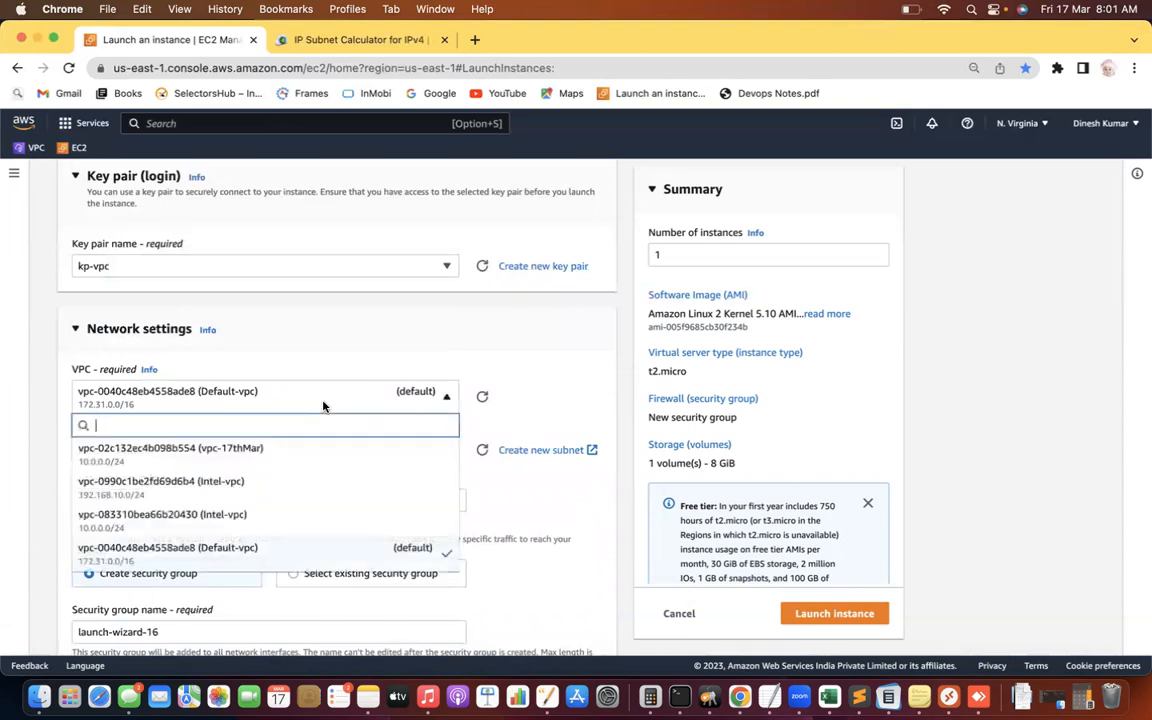
pyautogui.click(281, 466)
pyautogui.click(352, 470)
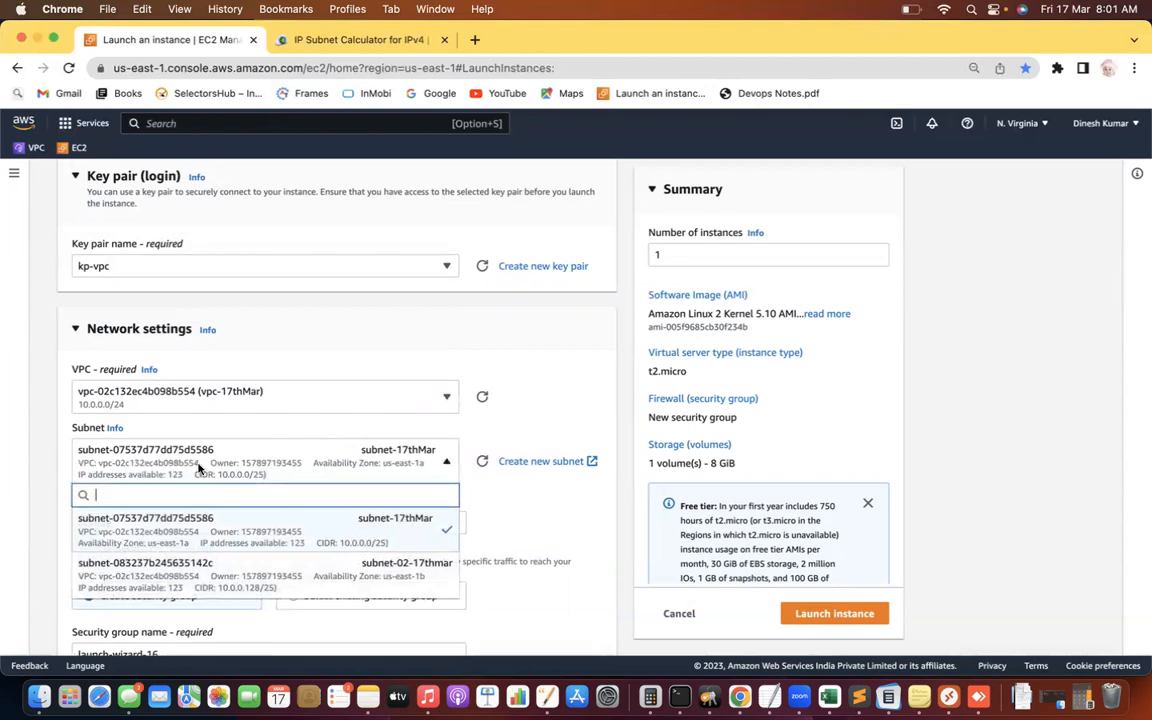
pyautogui.click(38, 443)
pyautogui.scroll(-2, 38, 443)
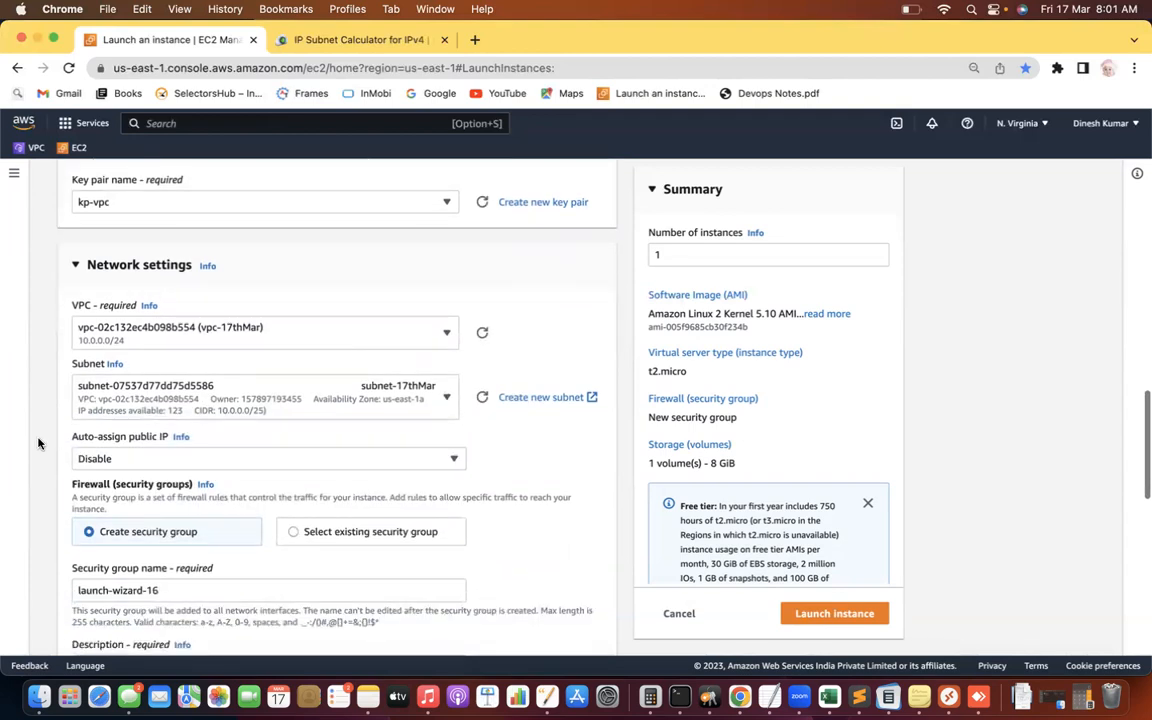
pyautogui.click(267, 426)
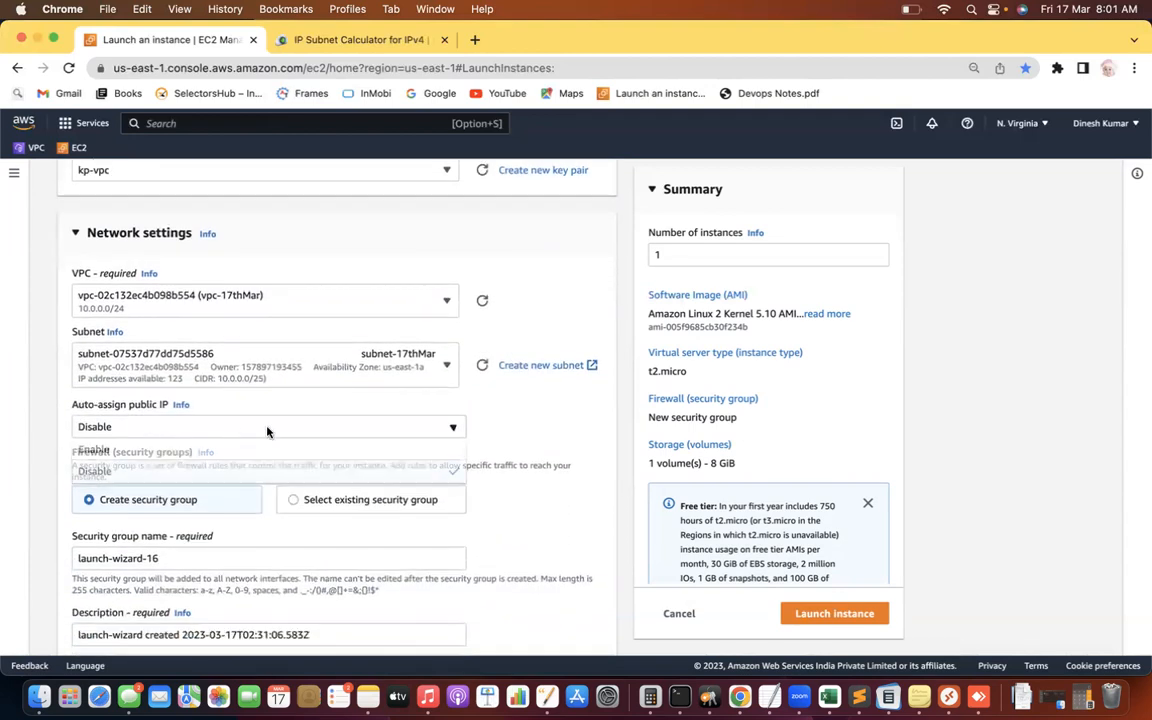
pyautogui.click(206, 451)
pyautogui.click(811, 614)
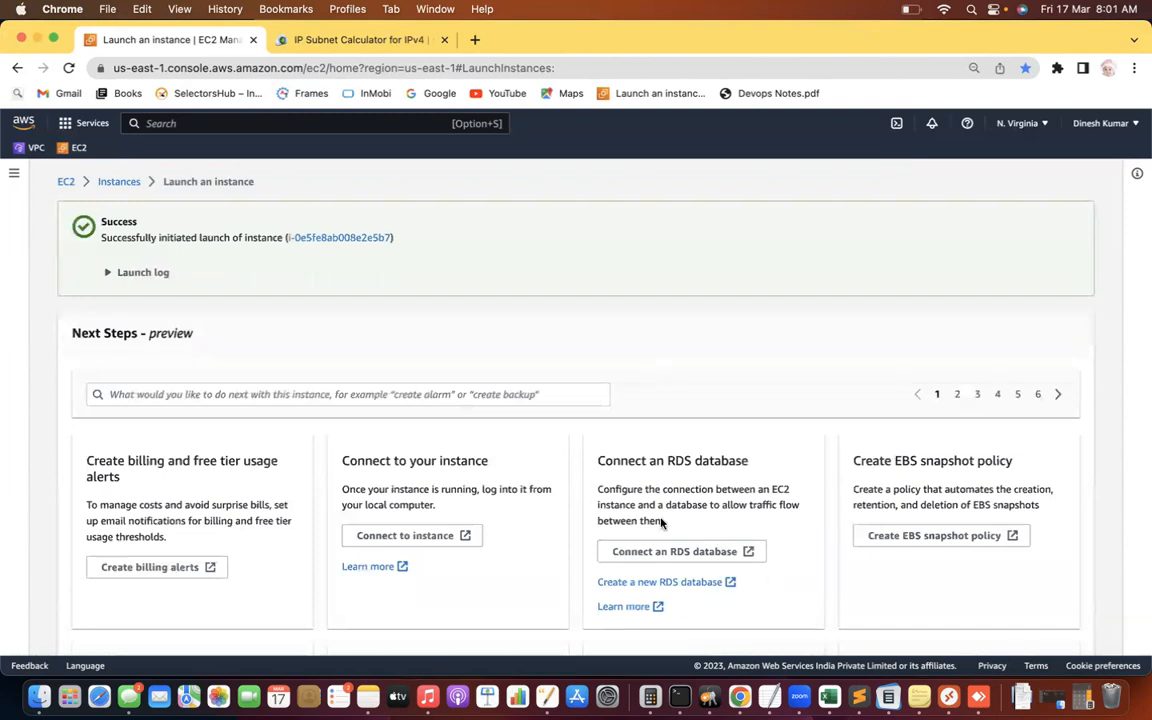
# - Refresh the Instances list until PublicEc2 is running at 54.166.179.244, then open its Connect page
pyautogui.click(419, 537)
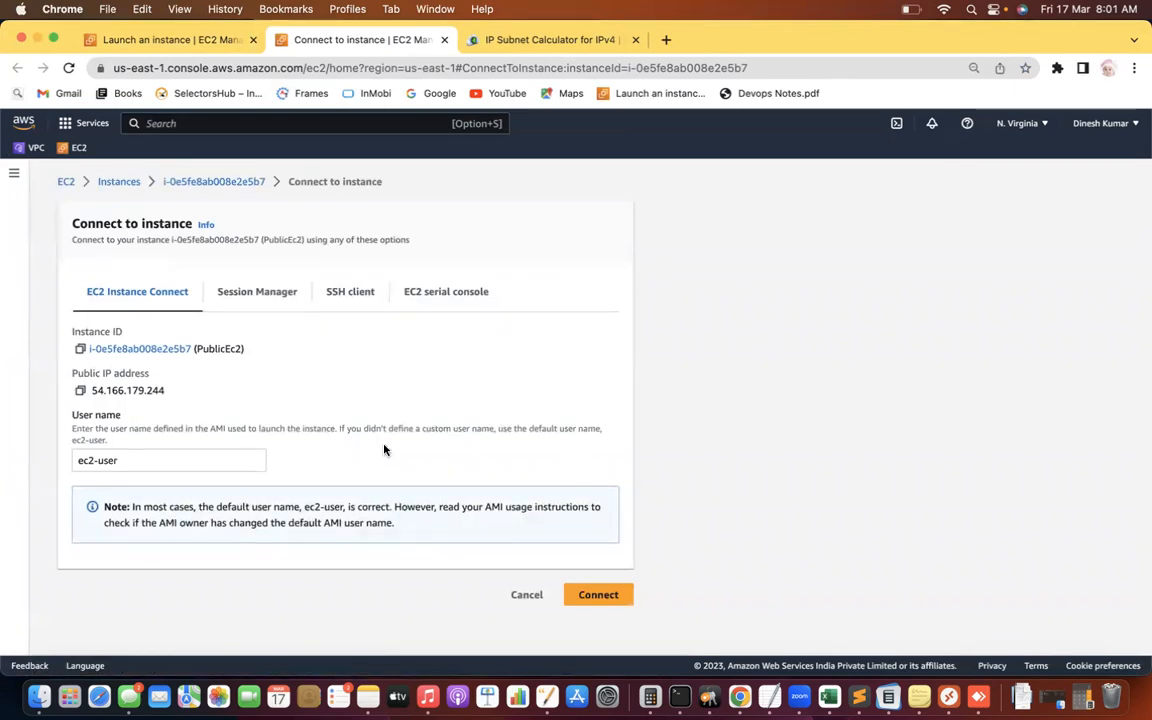
pyautogui.click(118, 182)
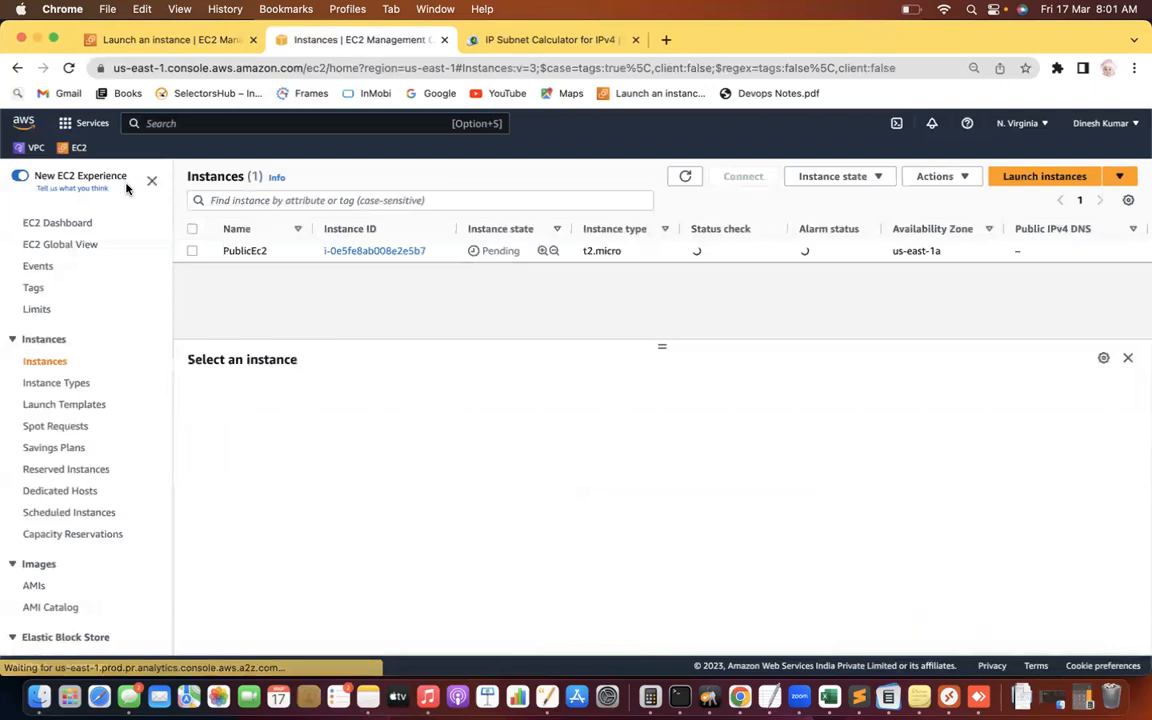
pyautogui.moveTo(462, 255); pyautogui.dragTo(543, 252)
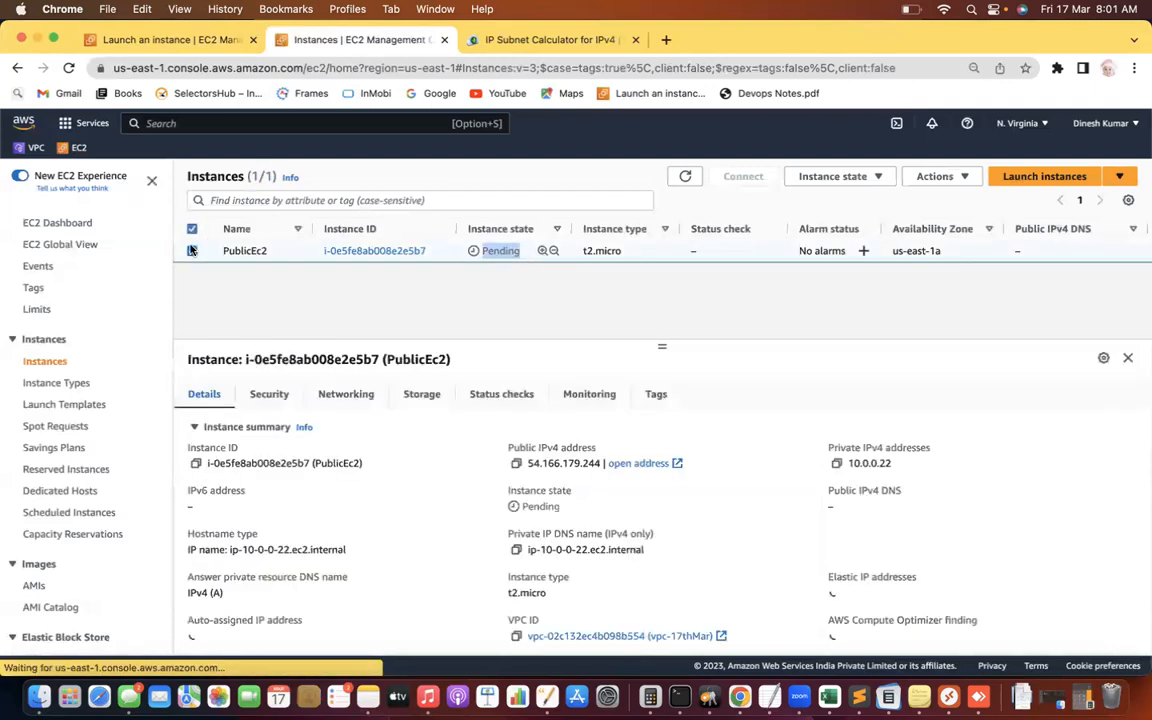
pyautogui.click(697, 184)
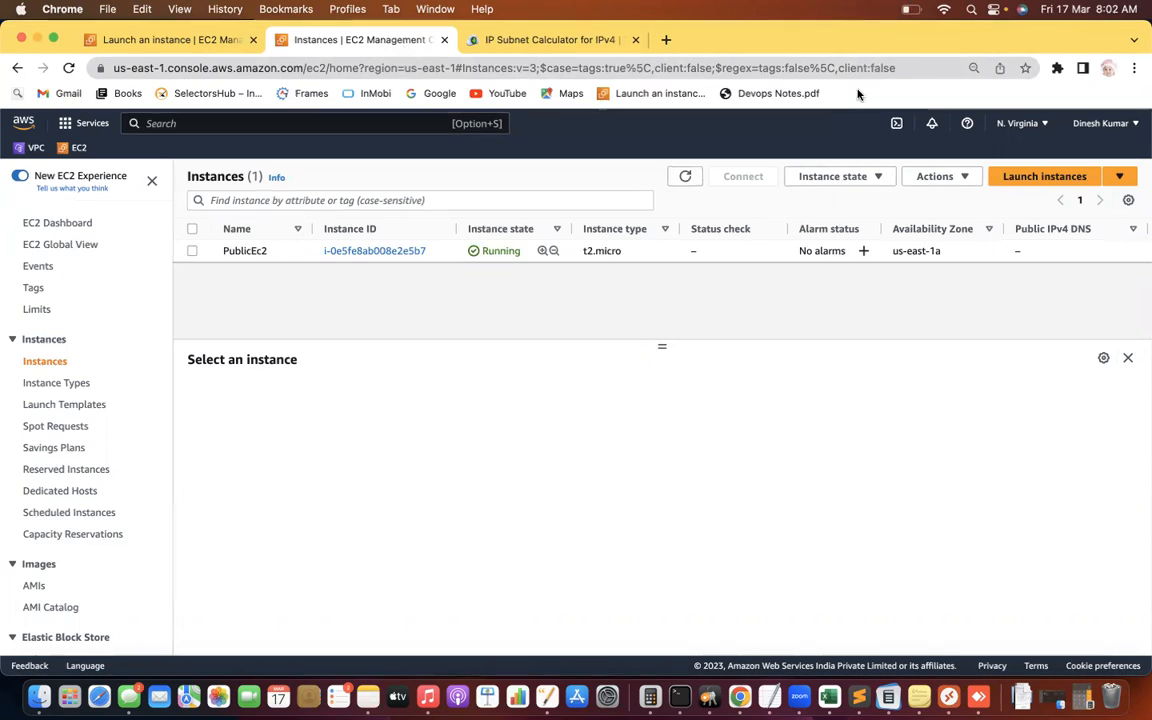
pyautogui.click(686, 176)
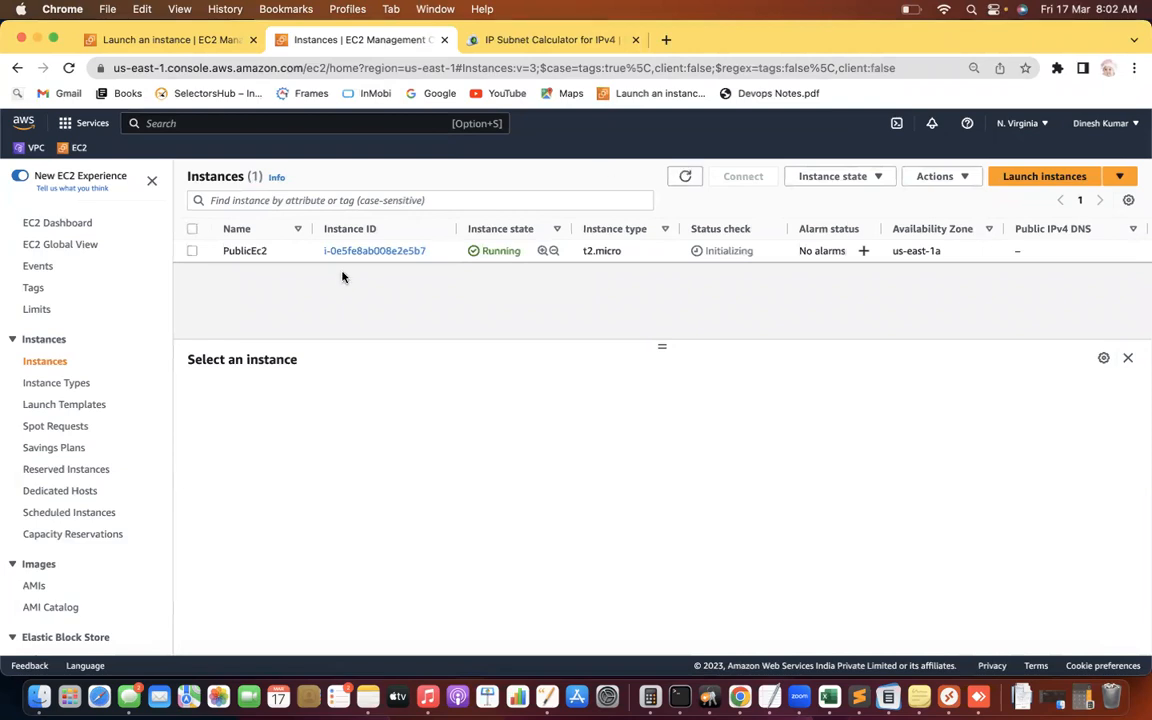
pyautogui.click(193, 251)
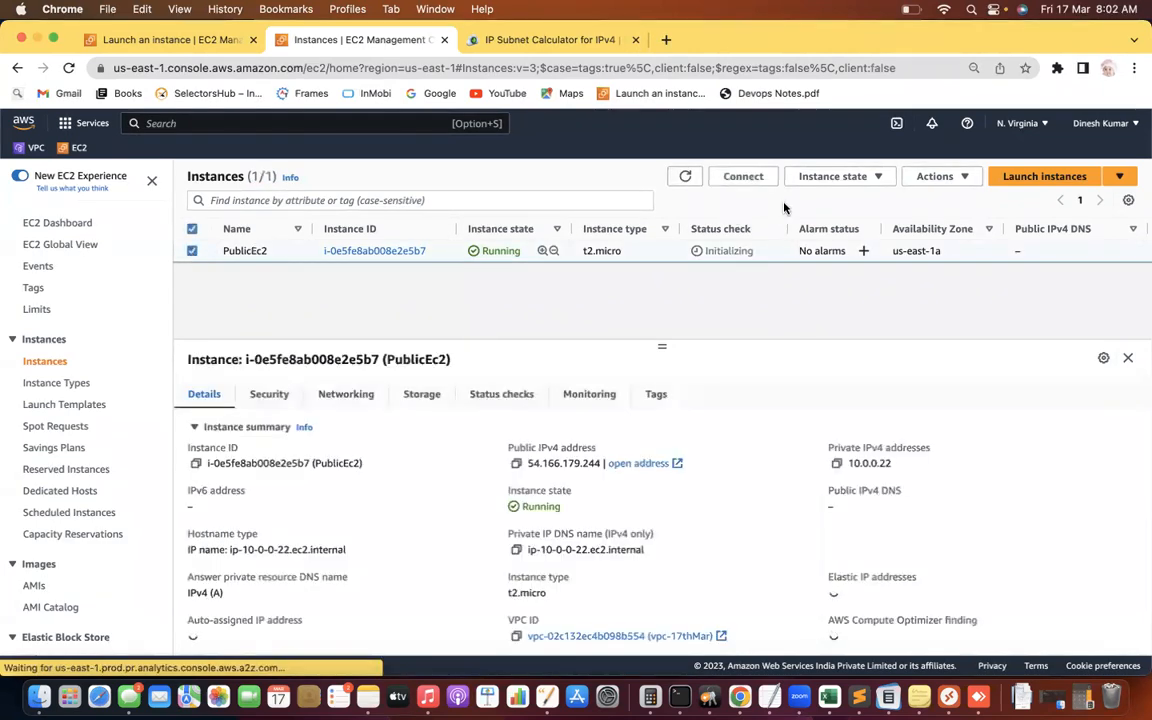
pyautogui.click(735, 178)
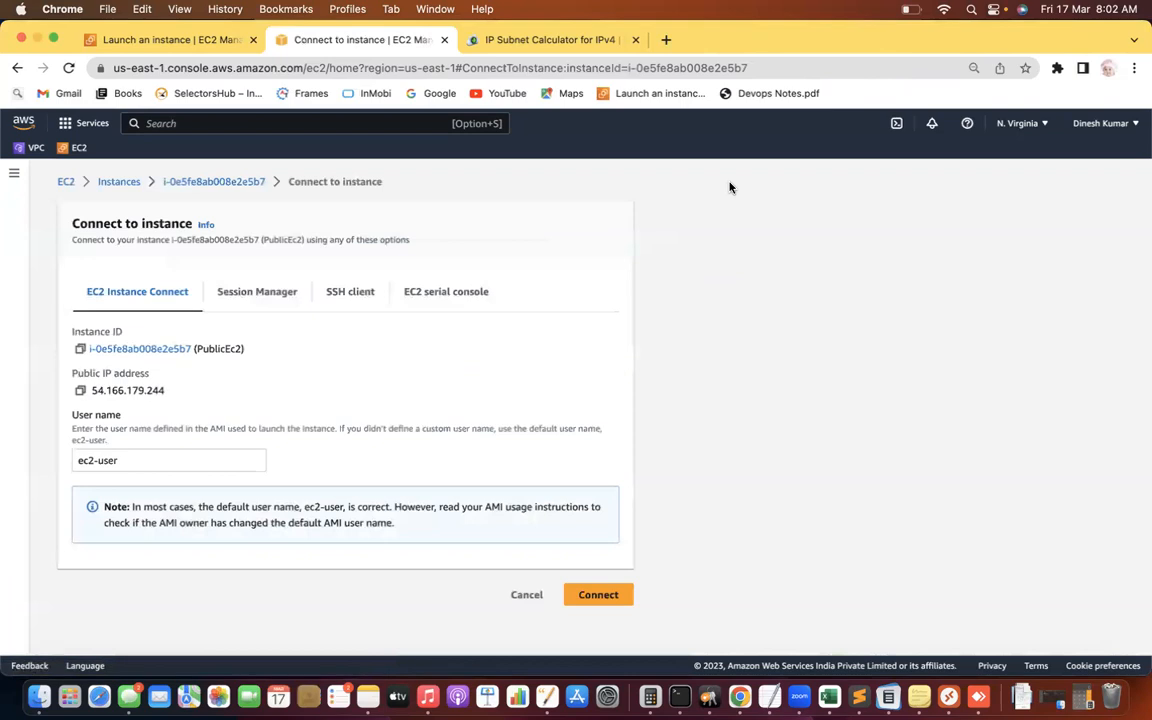
# - Connect to PublicEc2 through EC2 Instance Connect with user name ec2-user
pyautogui.click(600, 596)
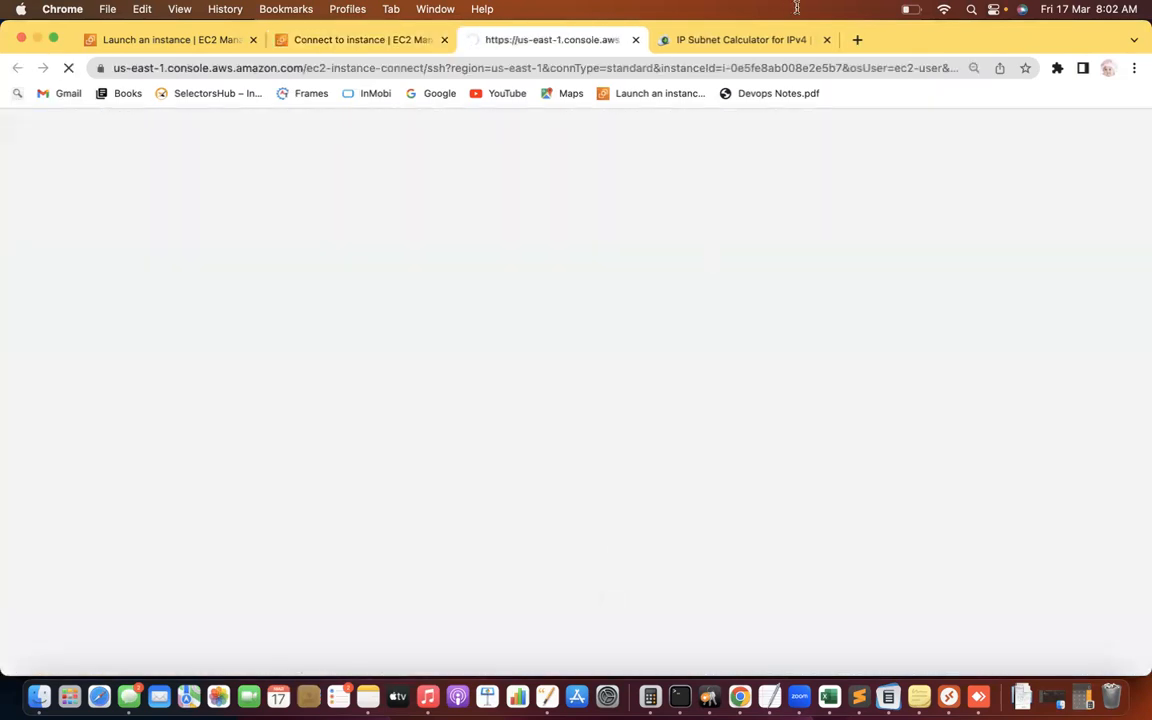
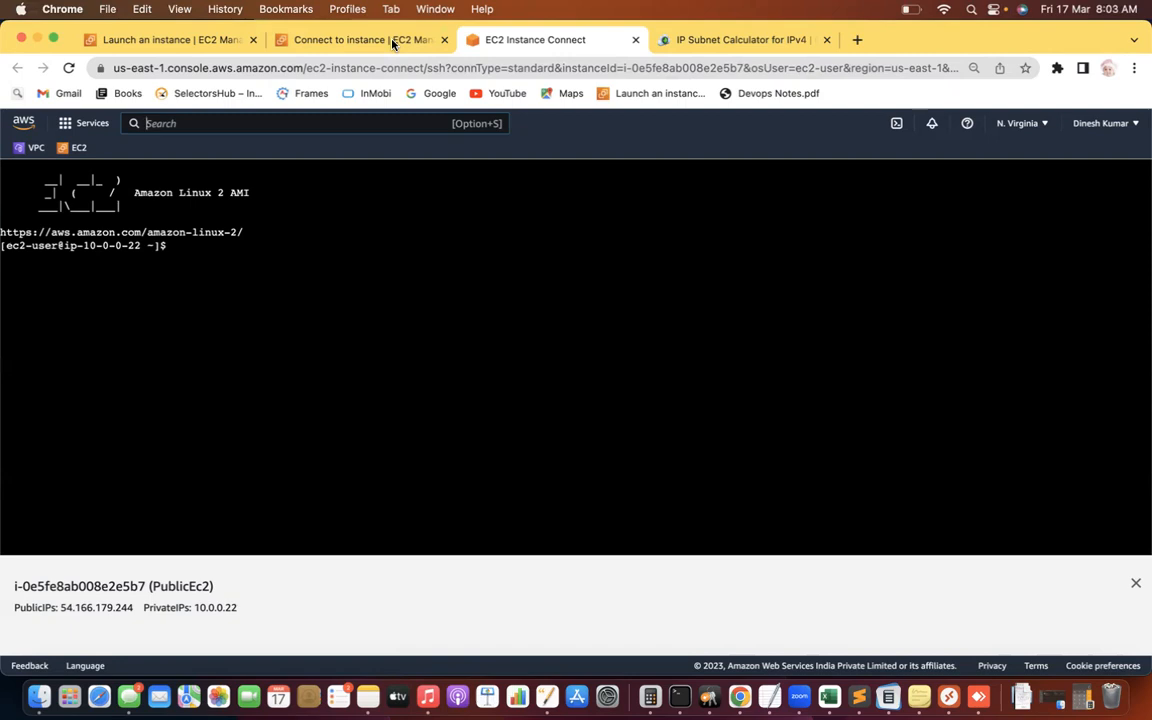
# - Switch to Sublime Text and type 'VPC - Subnet-01 Subnet-02' as line 1, fixing typos
pyautogui.click(858, 696)
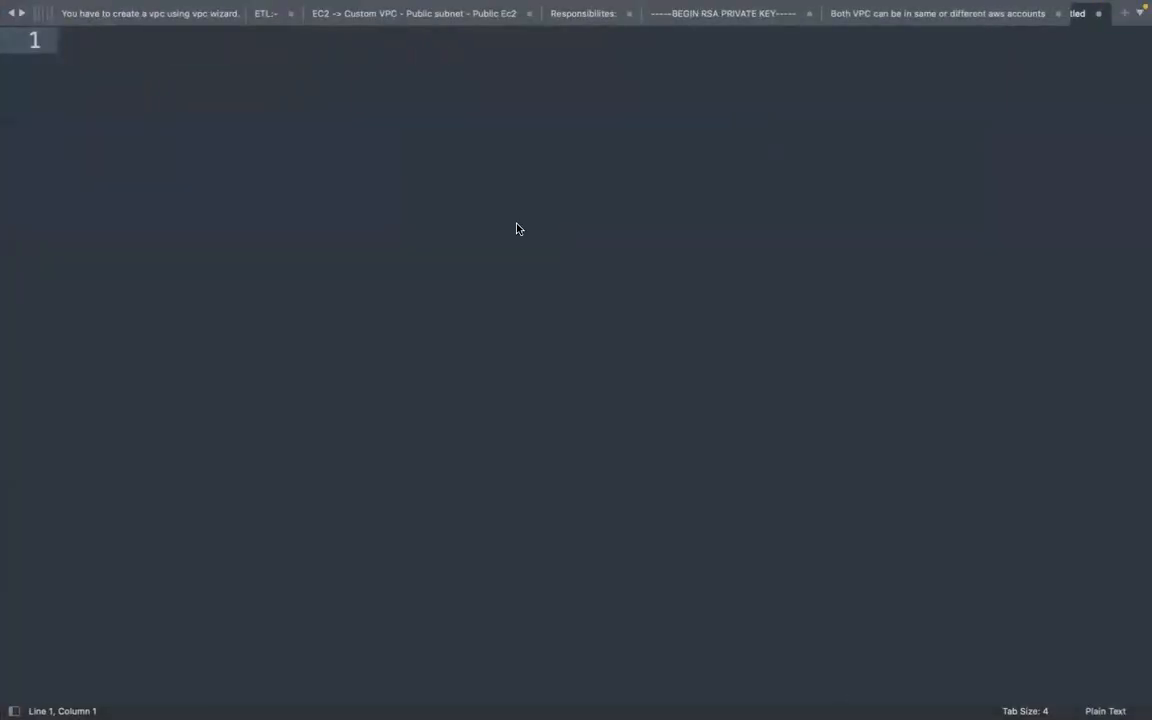
pyautogui.write('VPC - ')
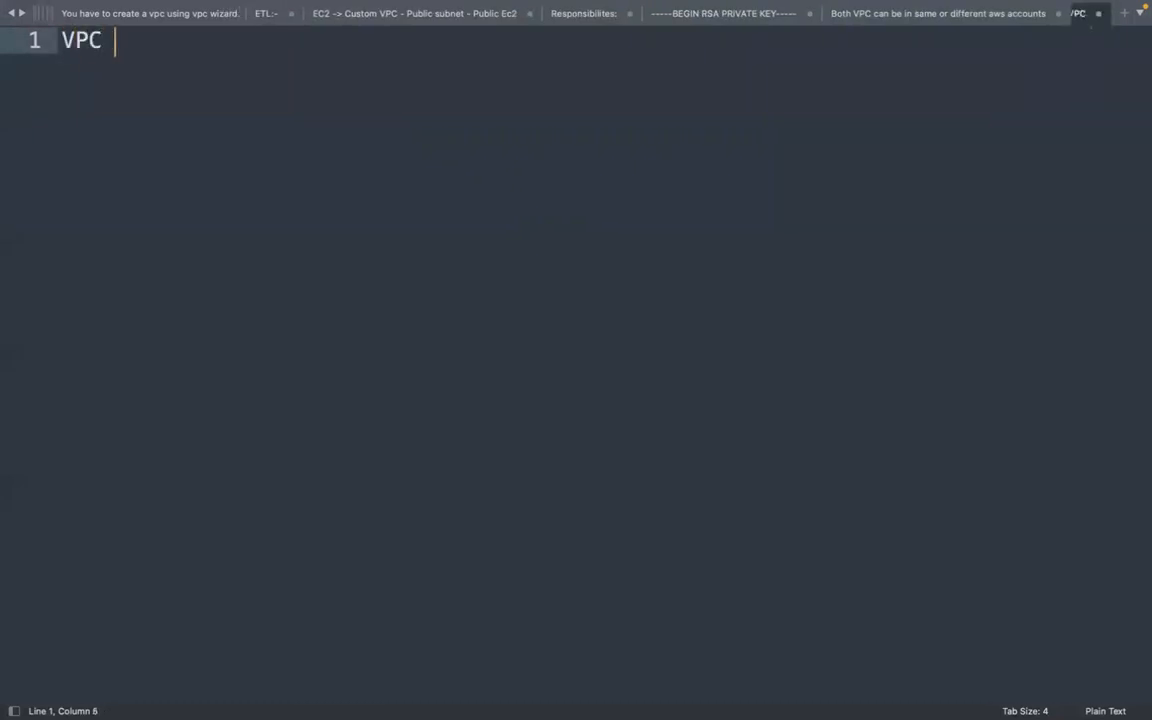
pyautogui.write('Suibne')
pyautogui.press('BackSpace')
pyautogui.press('BackSpace')
pyautogui.press('BackSpace')
pyautogui.press('BackSpace')
pyautogui.write('bnet-0')
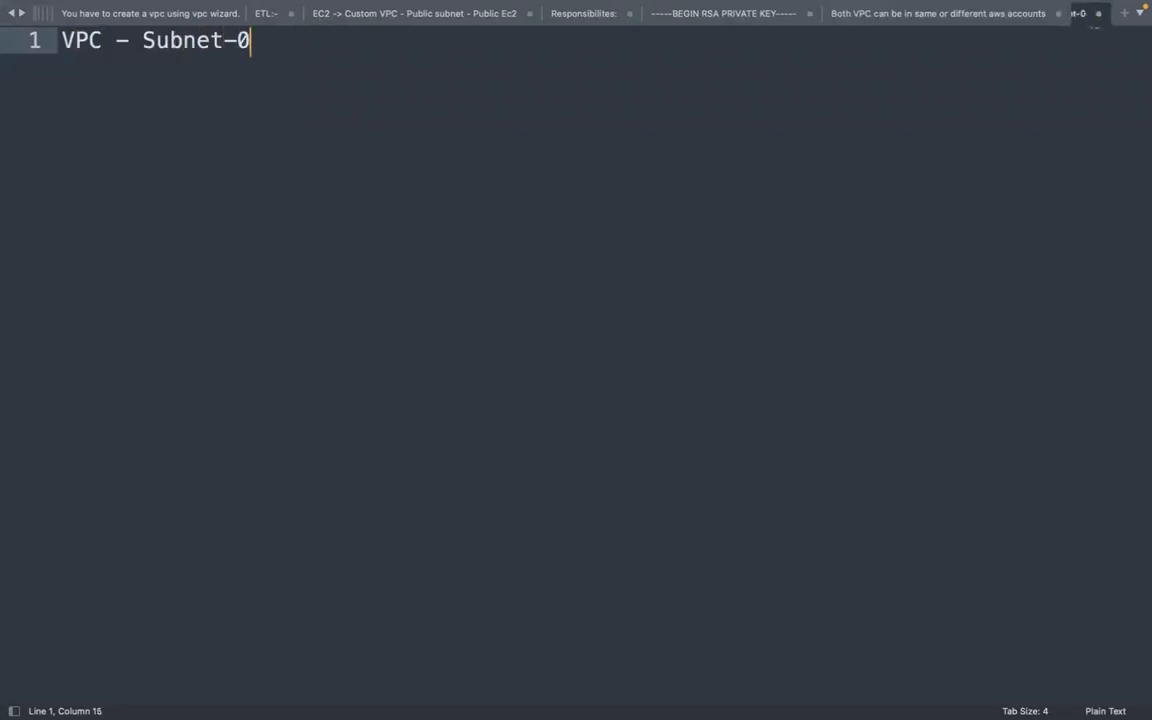
pyautogui.write('1 Subnet')
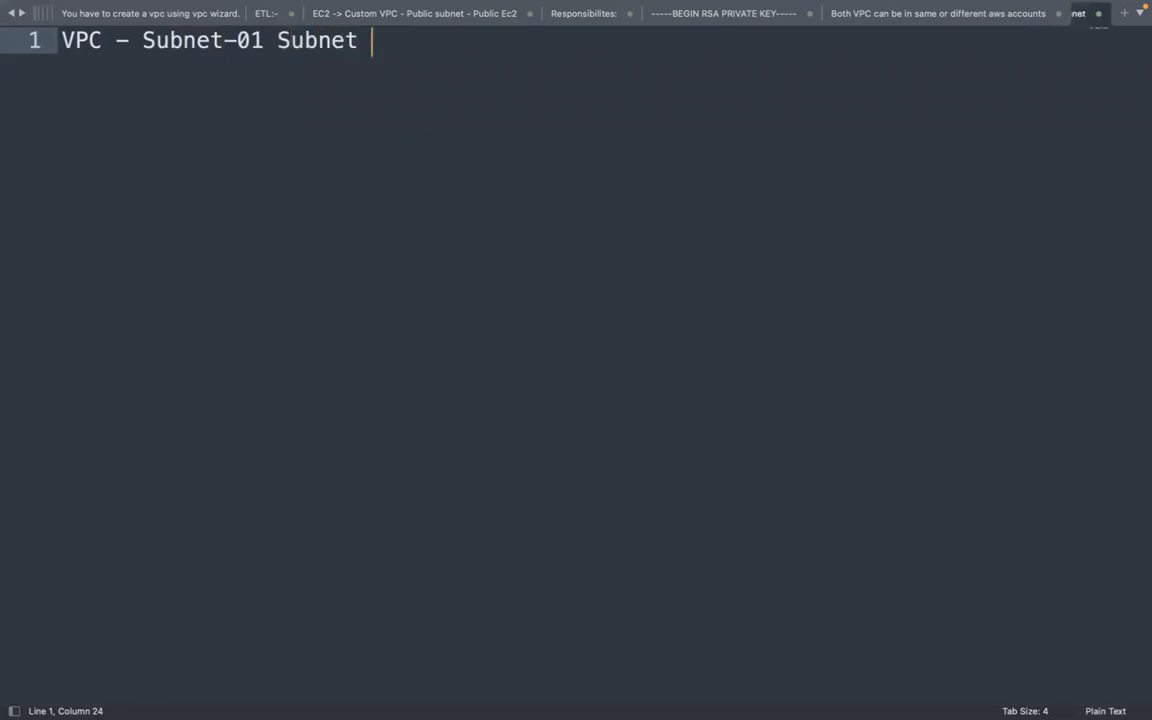
pyautogui.press('BackSpace')
pyautogui.write('=')
pyautogui.press('BackSpace')
pyautogui.write('-02')
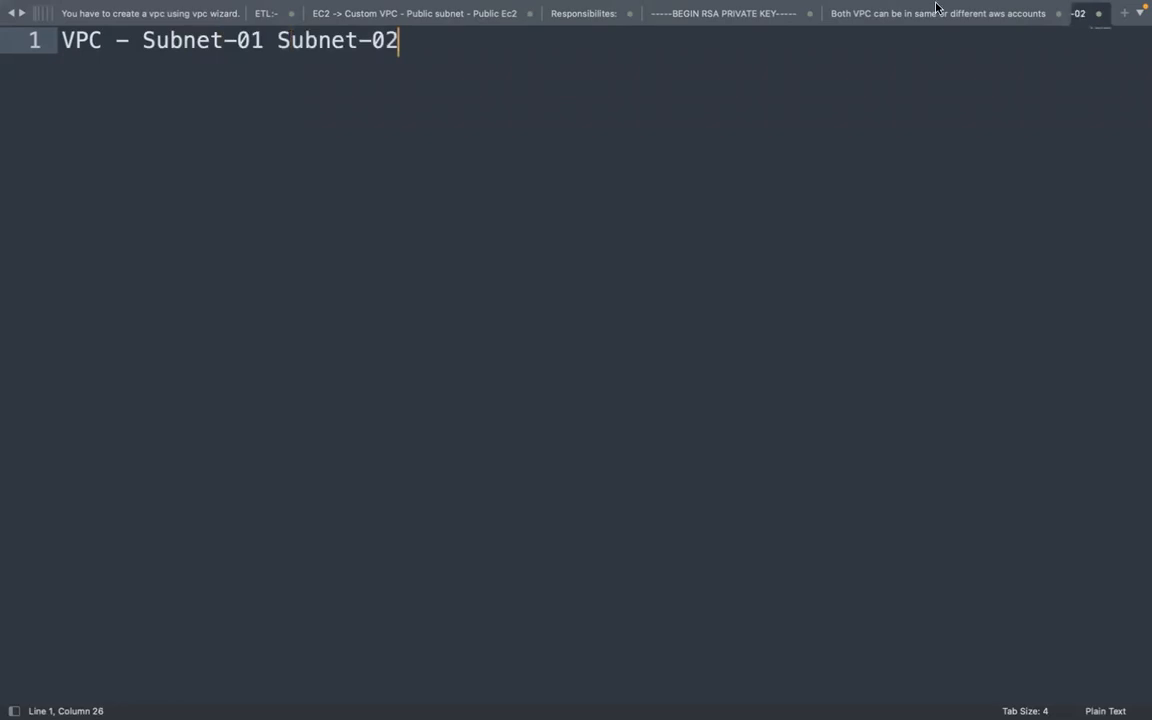
pyautogui.moveTo(674, 18)
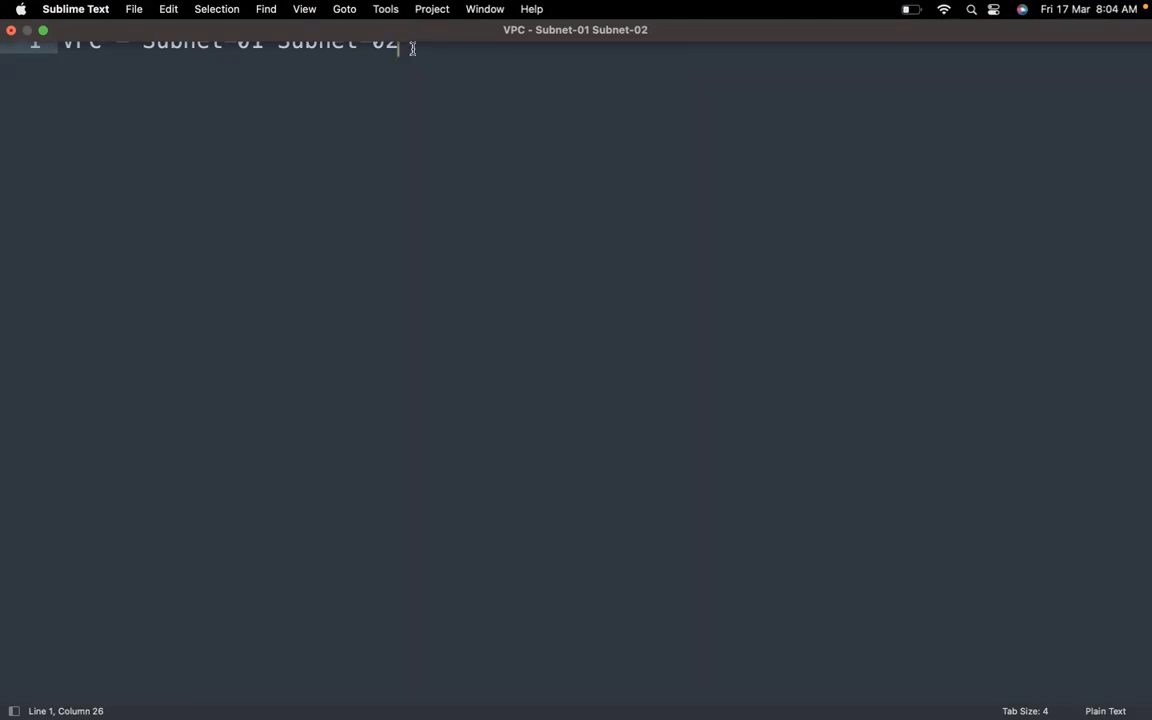
# - Add blank lines and move ' Subnet-01' from line 1 onto line 3
pyautogui.press('Return')
pyautogui.press('Return')
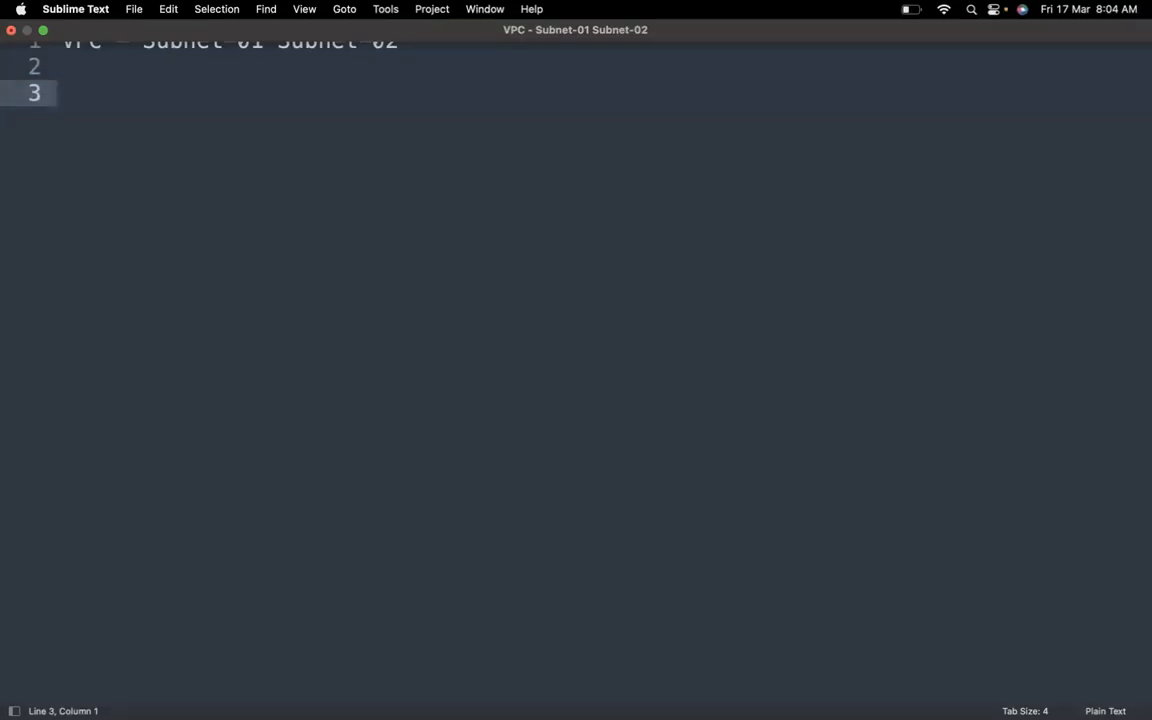
pyautogui.click(85, 72)
pyautogui.press('Return')
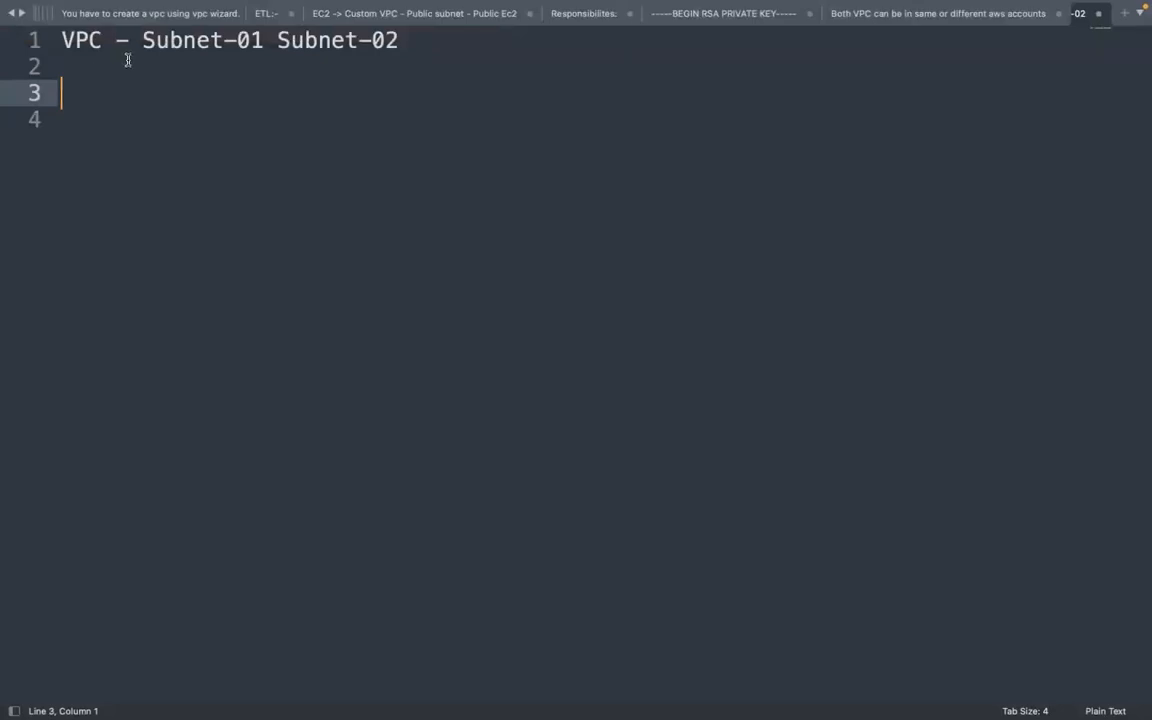
pyautogui.moveTo(130, 40); pyautogui.dragTo(262, 40)
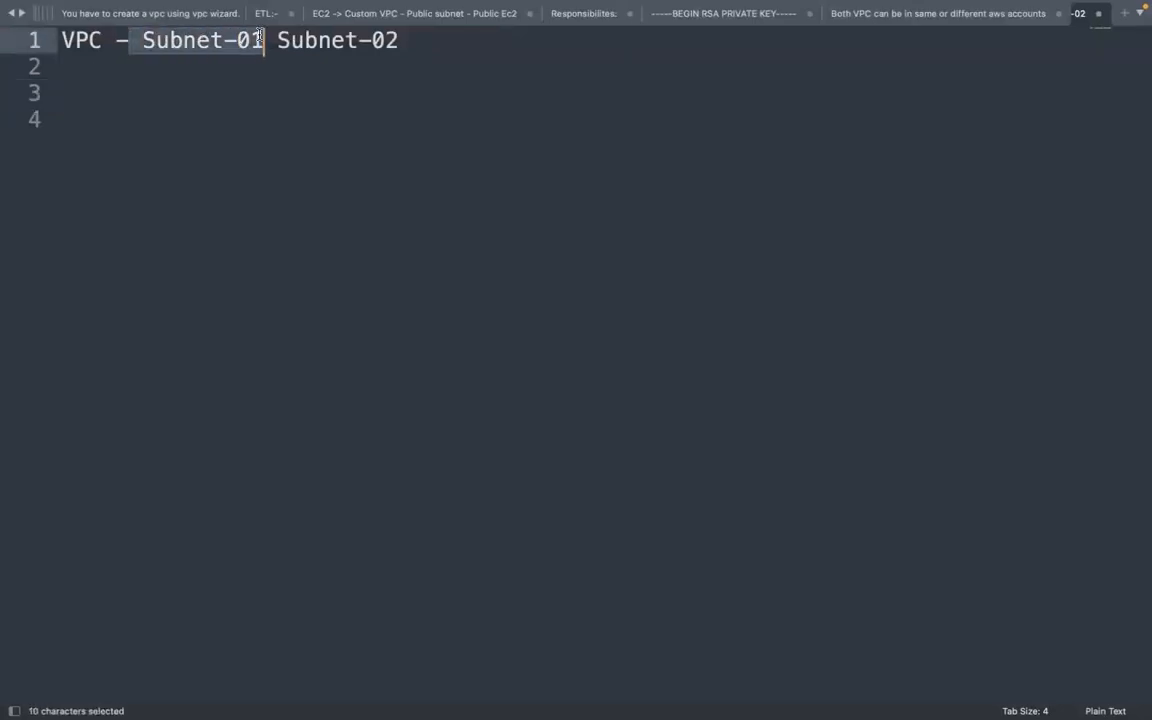
pyautogui.press('super+x')
pyautogui.click(99, 101)
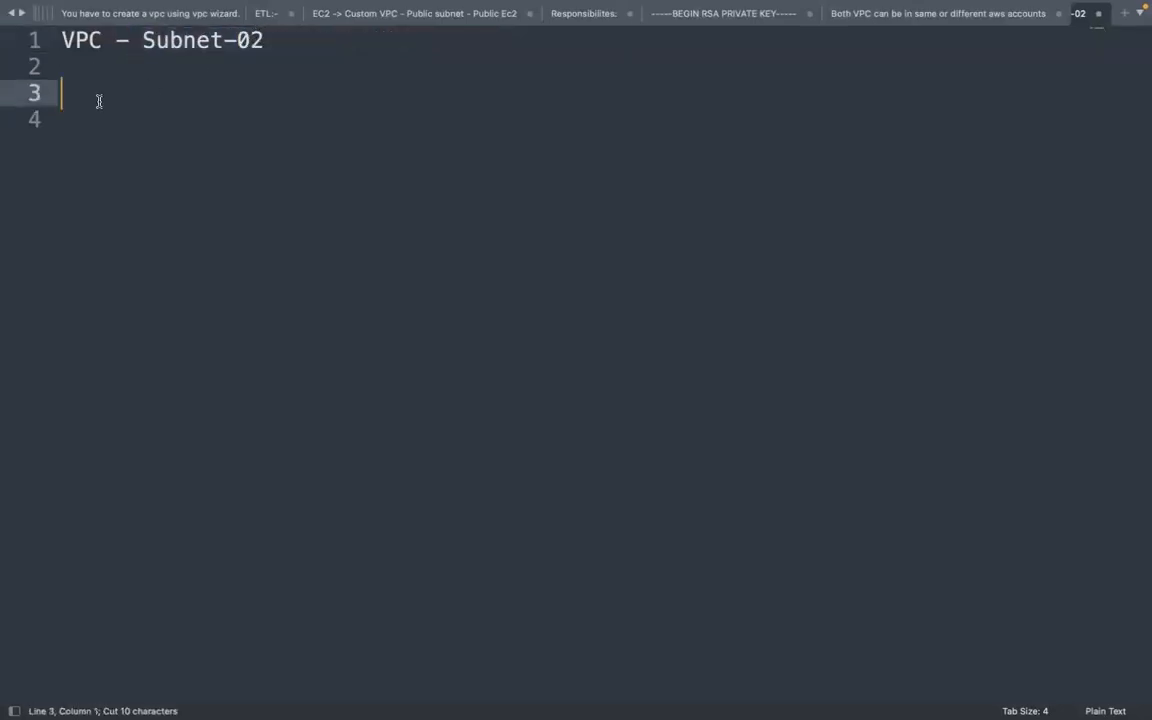
pyautogui.press('super+v')
# - Prefix line 3 with 'IGT - Public RT - ' before Subnet-01
pyautogui.press('Left')
pyautogui.press('Left')
pyautogui.press('Left')
pyautogui.press('Left')
pyautogui.press('Left')
pyautogui.press('Left')
pyautogui.press('Left')
pyautogui.press('Left')
pyautogui.press('Left')
pyautogui.press('Left')
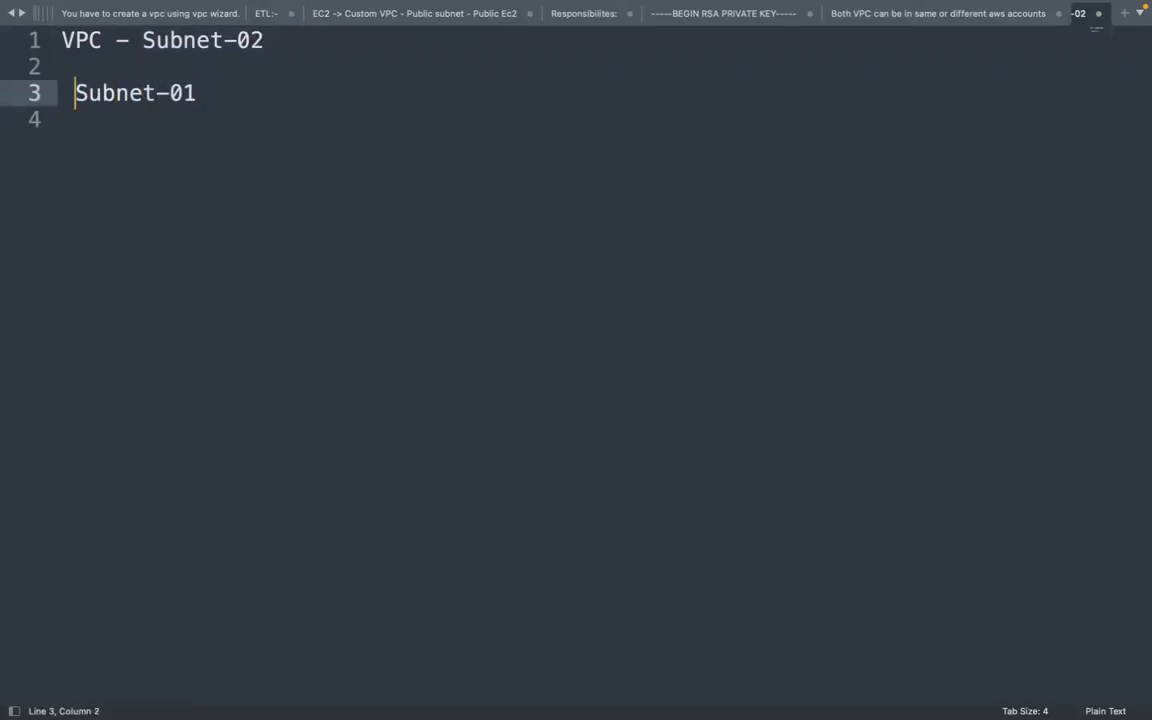
pyautogui.write('Publk')
pyautogui.press('BackSpace')
pyautogui.write('ic RT -')
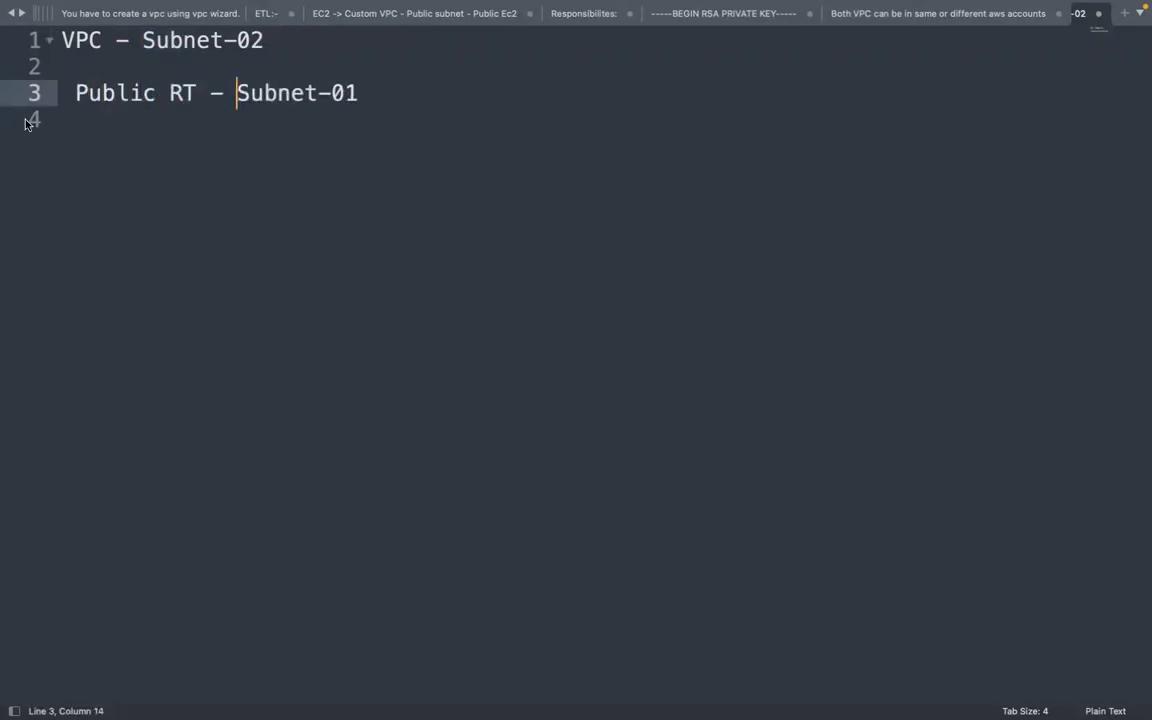
pyautogui.click(73, 92)
pyautogui.write('IGT')
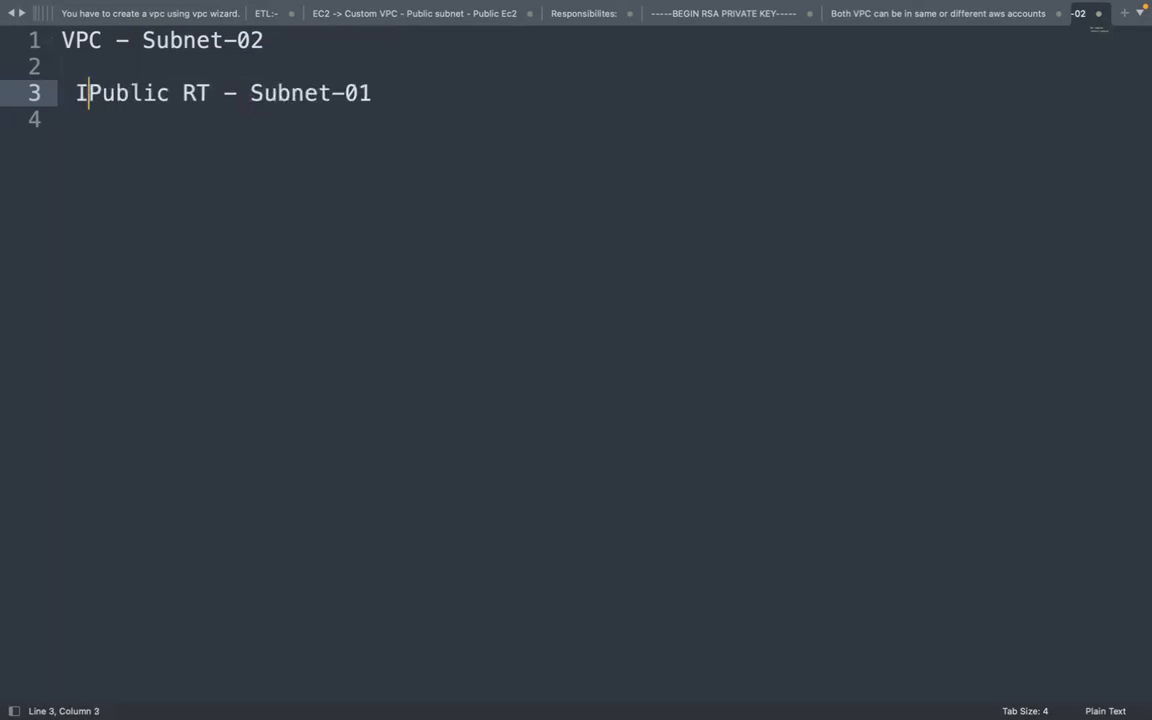
pyautogui.write(' -')
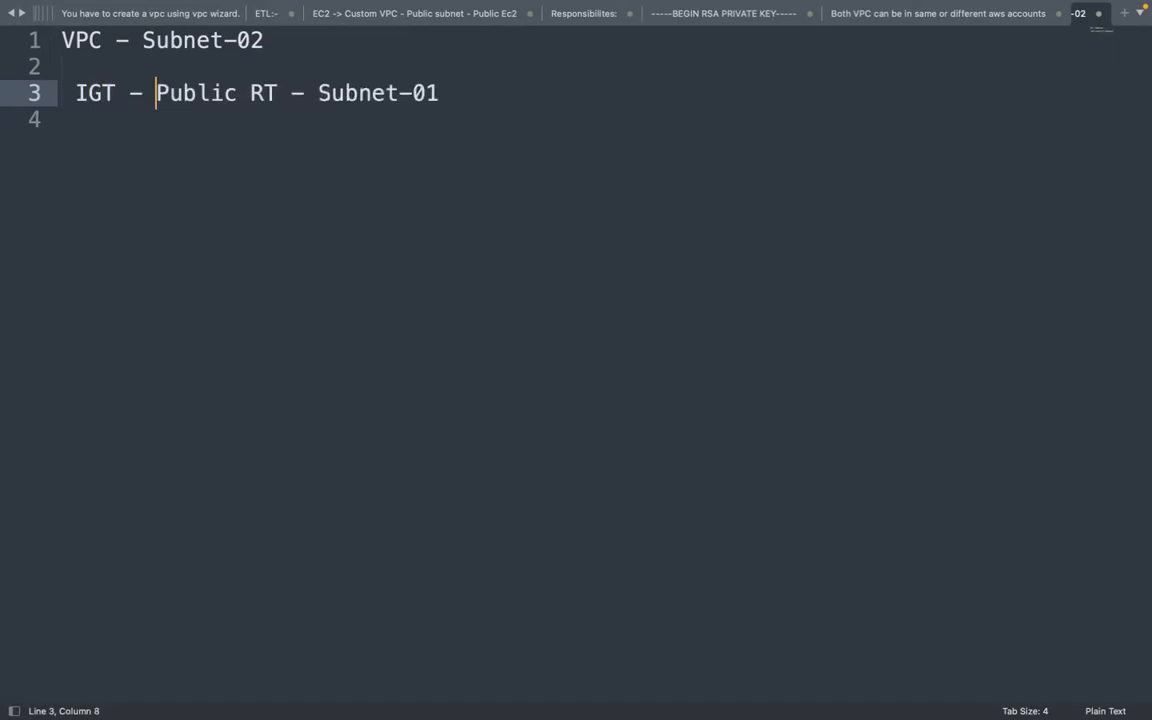
# - Move Subnet-02 from line 1 down onto line 6
pyautogui.click(283, 42)
pyautogui.moveTo(283, 42); pyautogui.dragTo(145, 42)
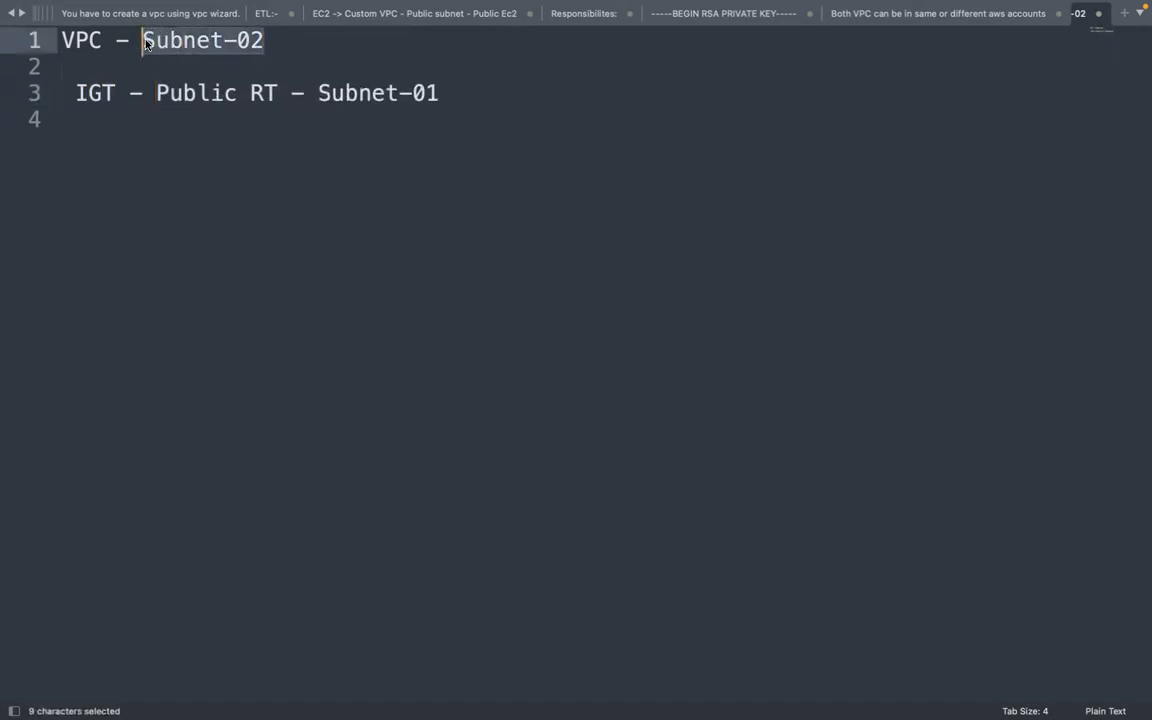
pyautogui.press('super+x')
pyautogui.click(128, 152)
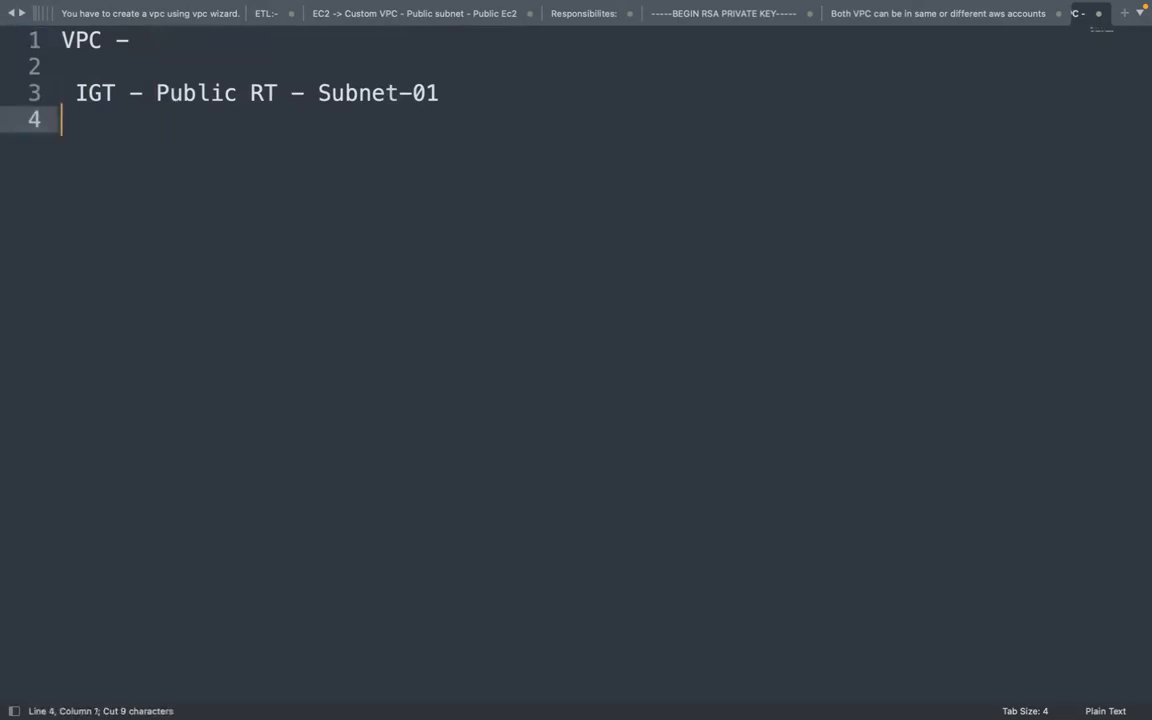
pyautogui.press('Return')
pyautogui.press('Return')
pyautogui.press('super+v')
# - Prefix line 6 with 'RT -' and insert 'Private' before Subnet-02
pyautogui.click(64, 173)
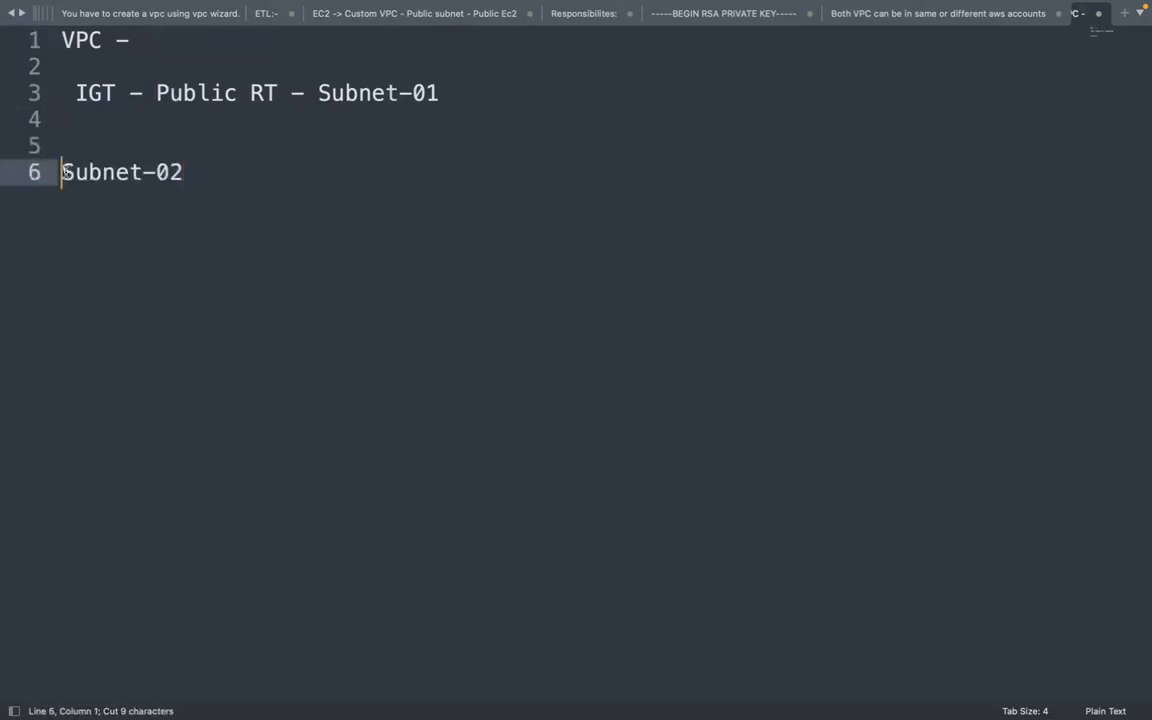
pyautogui.write('R')
pyautogui.press('BackSpace')
pyautogui.write('RT')
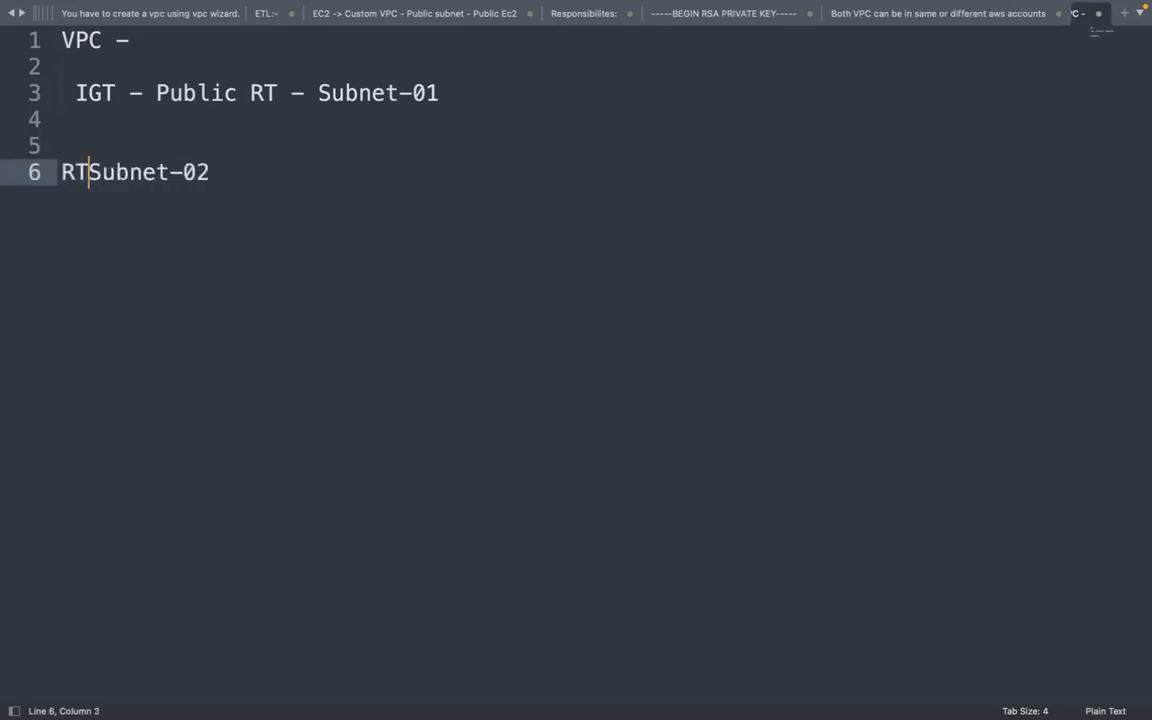
pyautogui.write(' -')
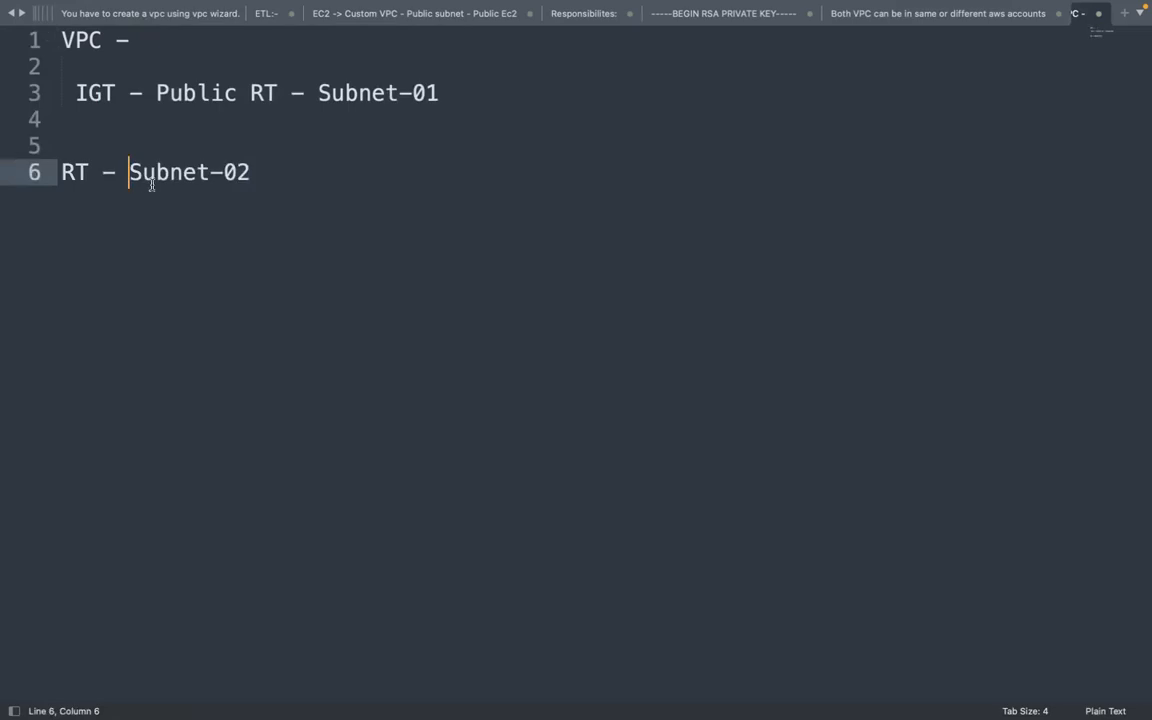
pyautogui.moveTo(129, 170); pyautogui.dragTo(268, 181)
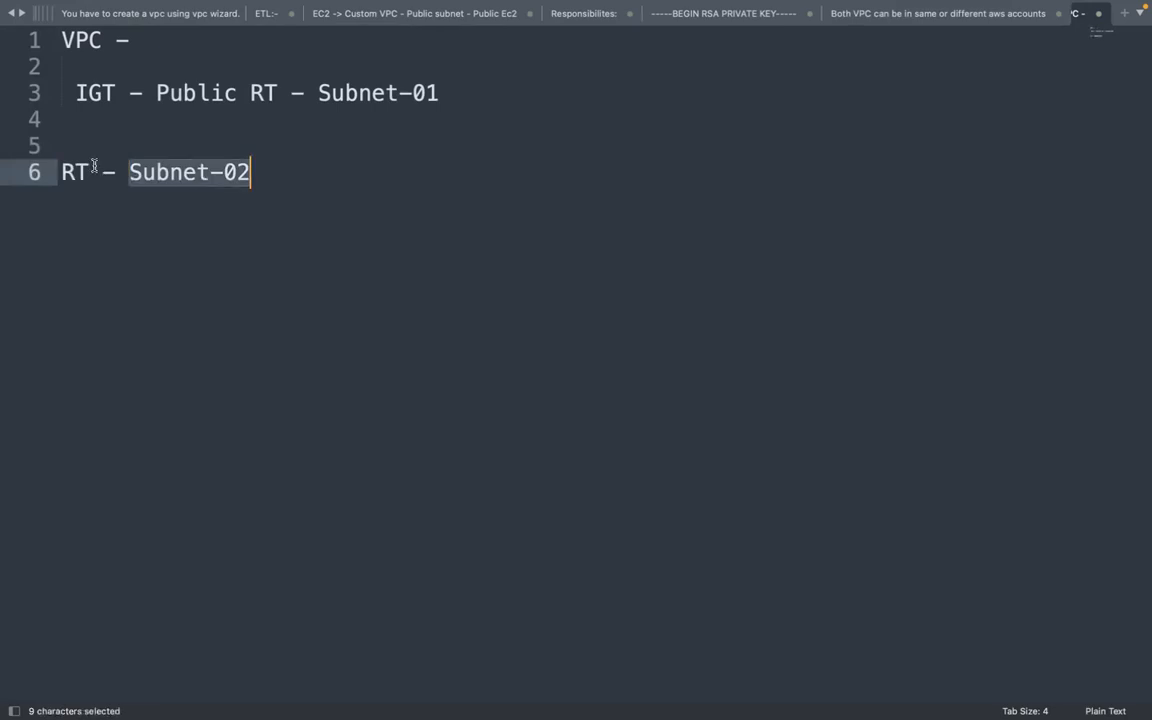
pyautogui.moveTo(97, 172); pyautogui.dragTo(43, 172)
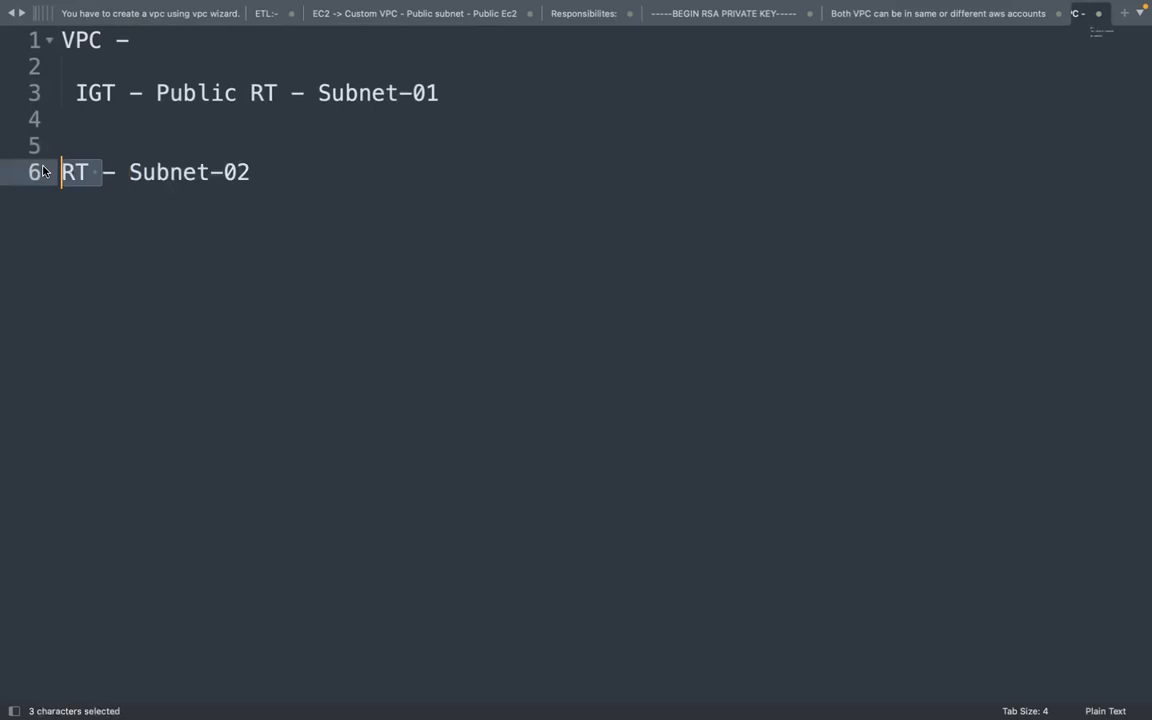
pyautogui.click(129, 172)
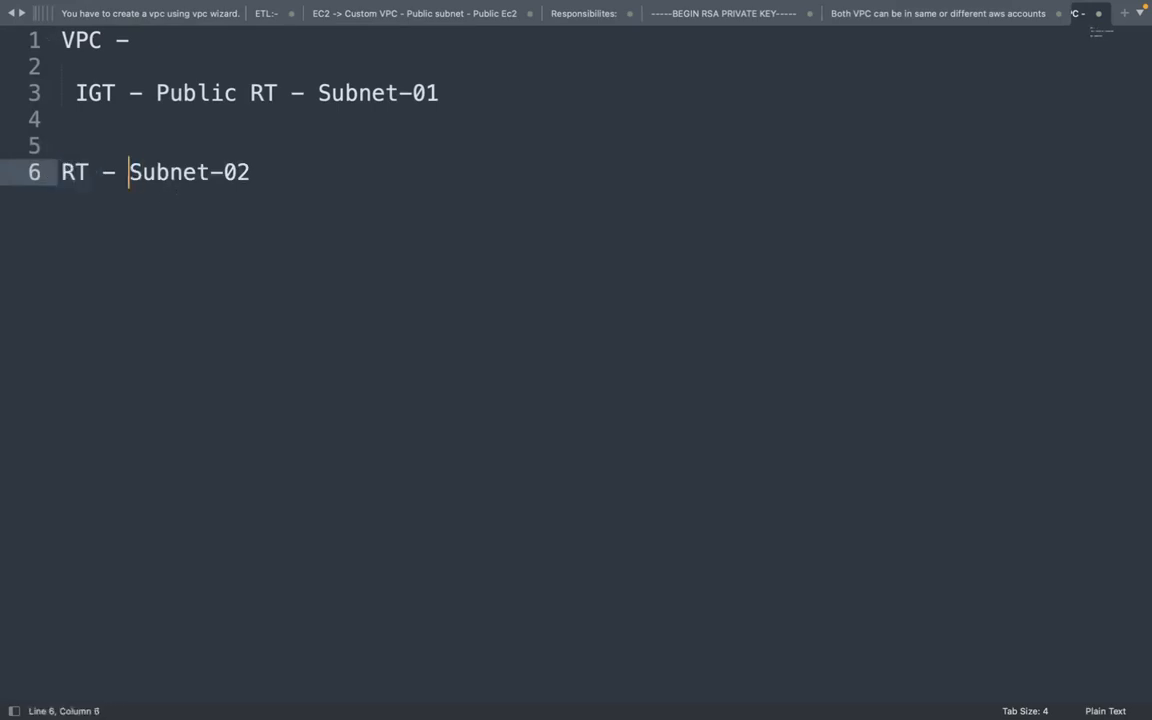
pyautogui.write('Privat')
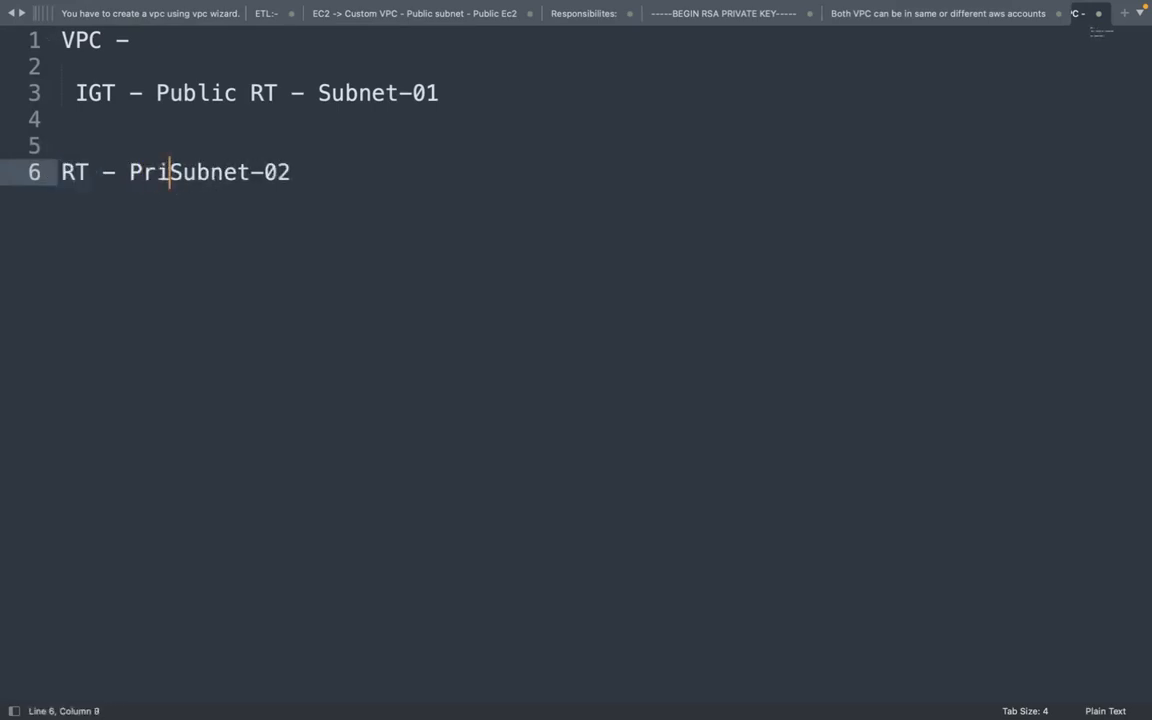
pyautogui.write('e')
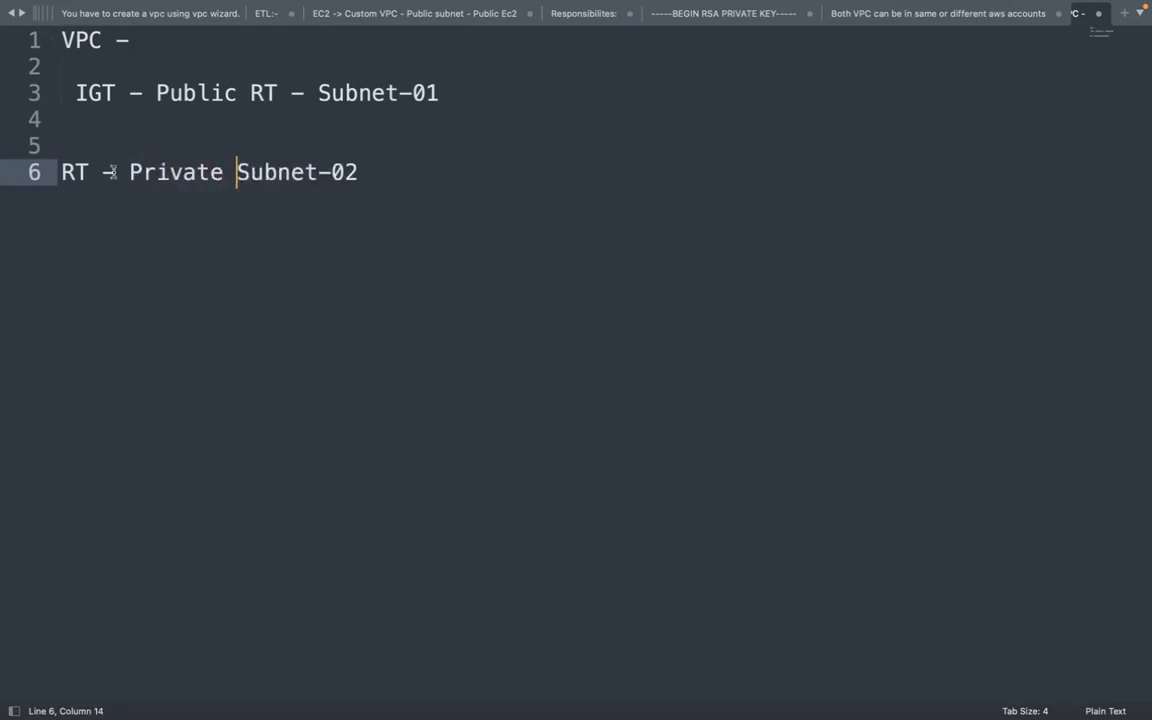
pyautogui.click(61, 172)
pyautogui.write('Private')
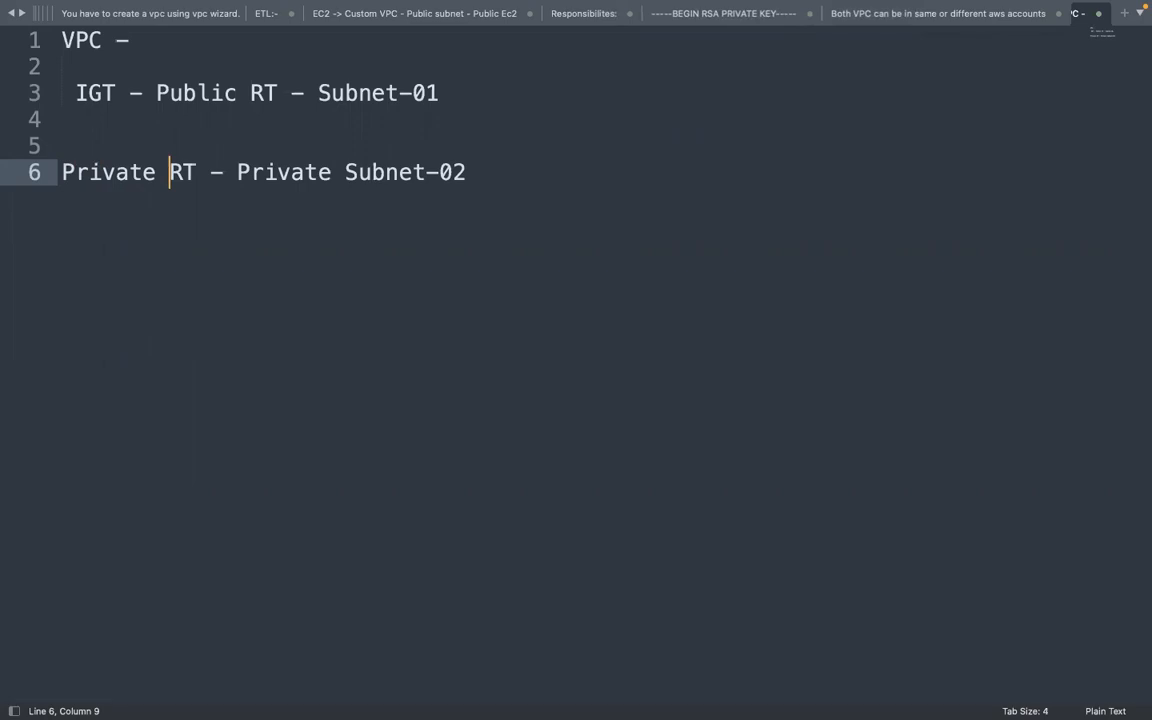
# - Bring Chrome forward and load miro.com in a new tab
pyautogui.moveTo(770, 702)
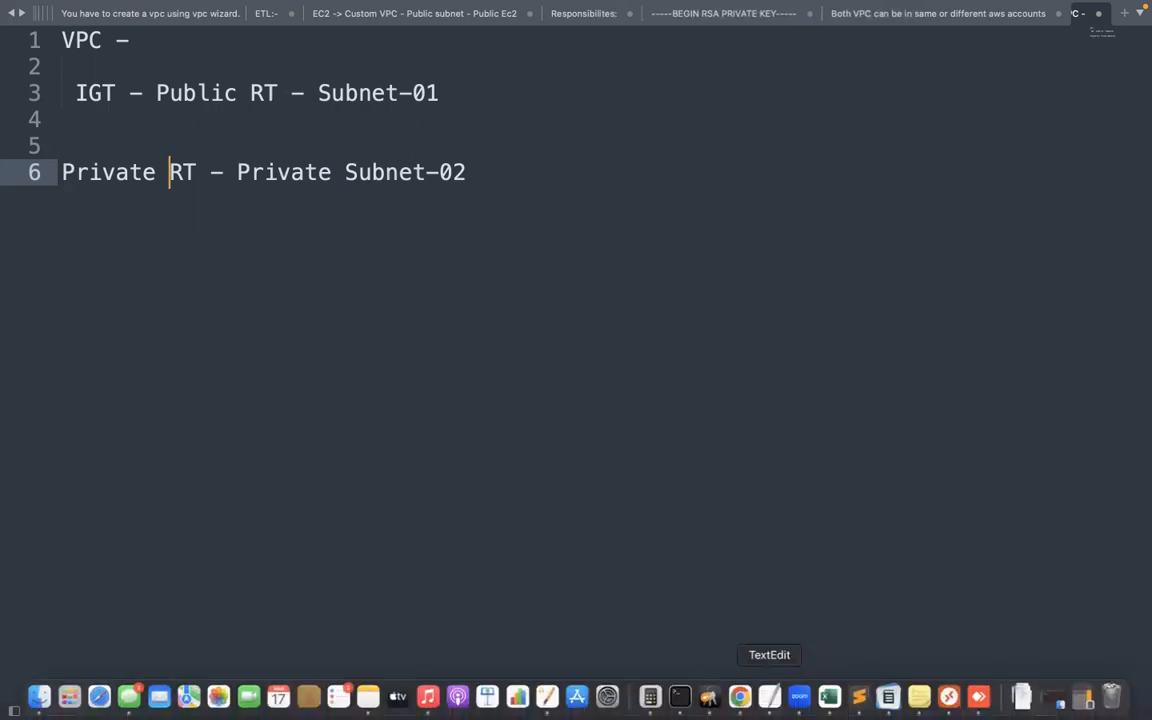
pyautogui.click(740, 697)
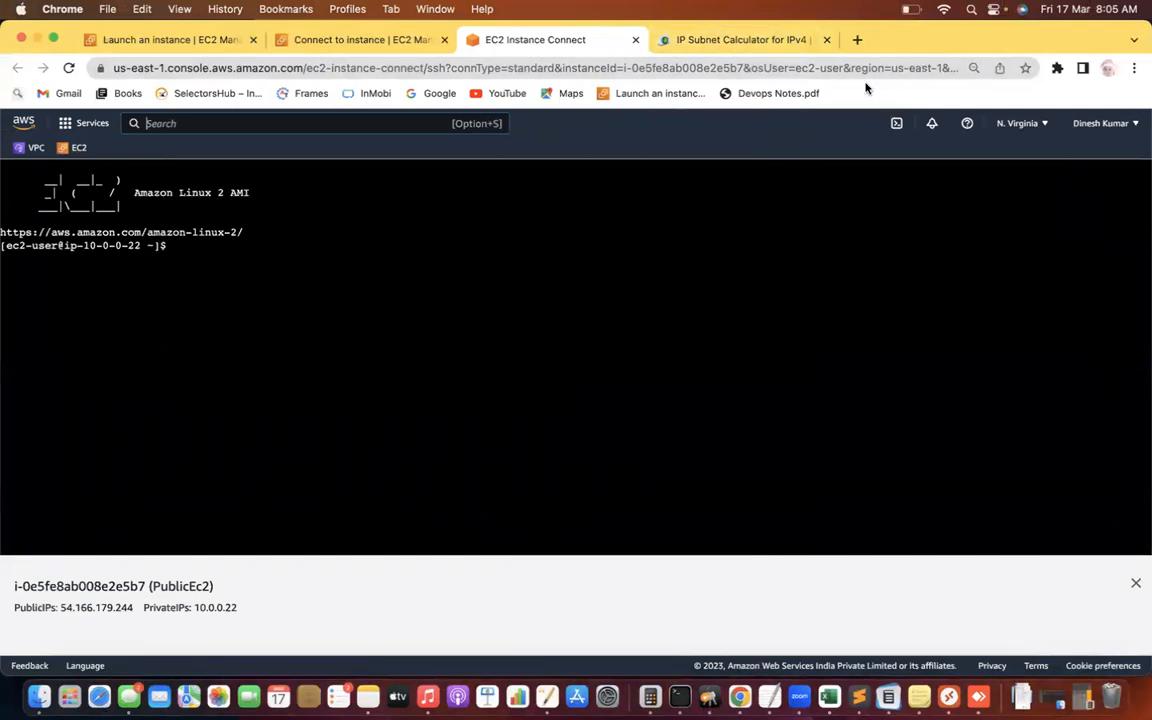
pyautogui.click(857, 39)
pyautogui.write('mi')
pyautogui.press('Return')
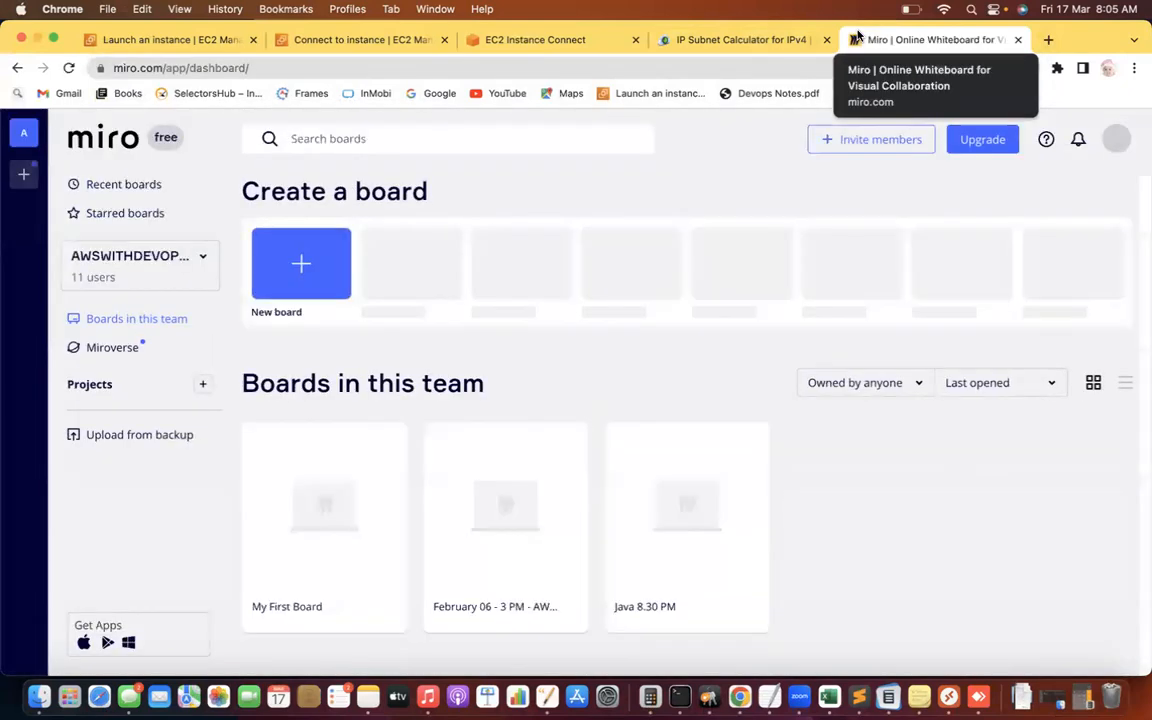
# - Open the Java 8.30 PM board and draw the large outer VPC rectangle in empty space
pyautogui.click(680, 551)
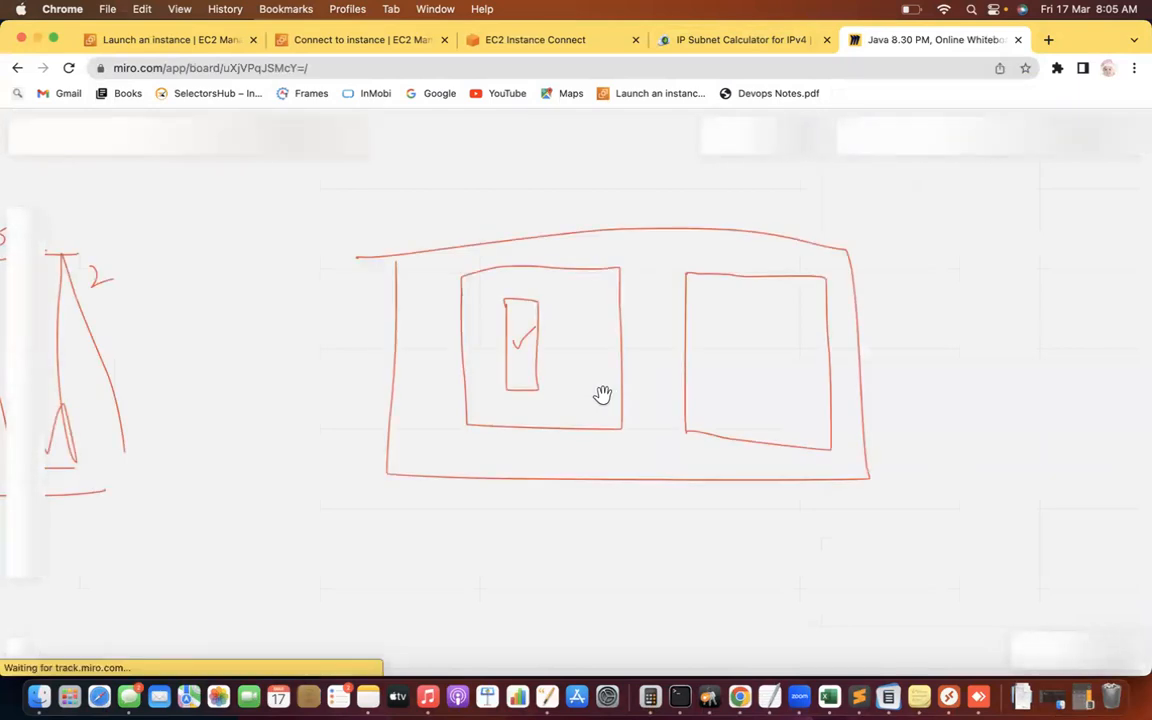
pyautogui.hscroll(2, 956, 319)
pyautogui.hscroll(5, 956, 319)
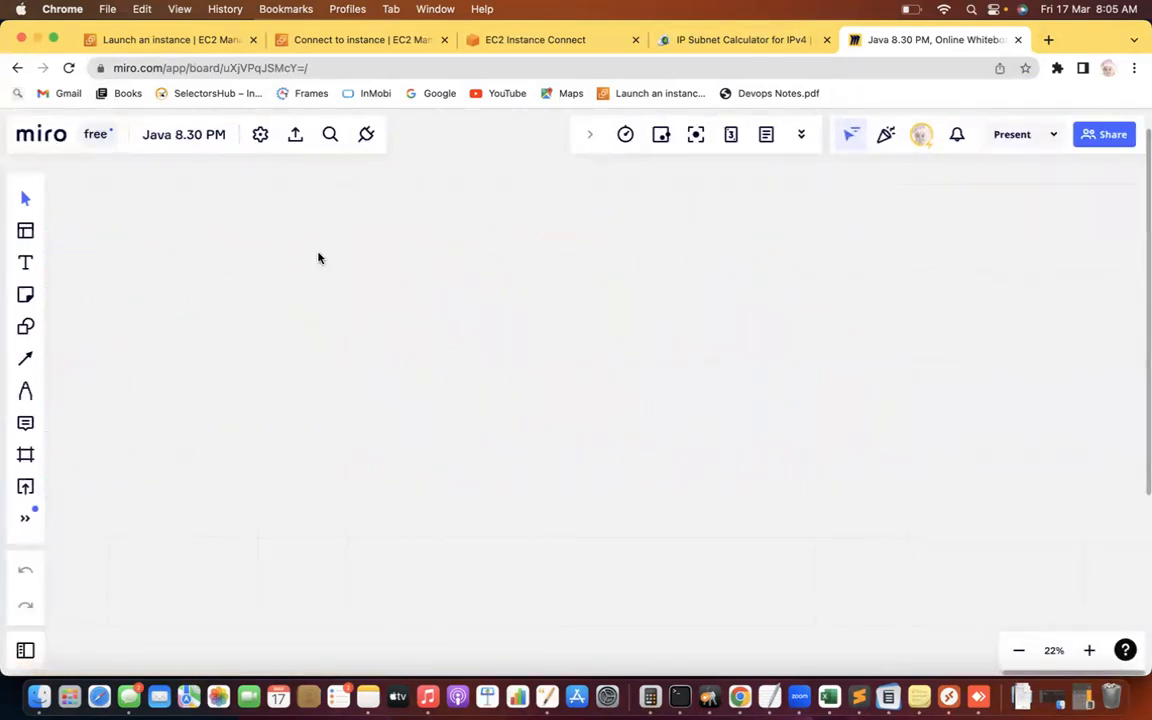
pyautogui.click(25, 326)
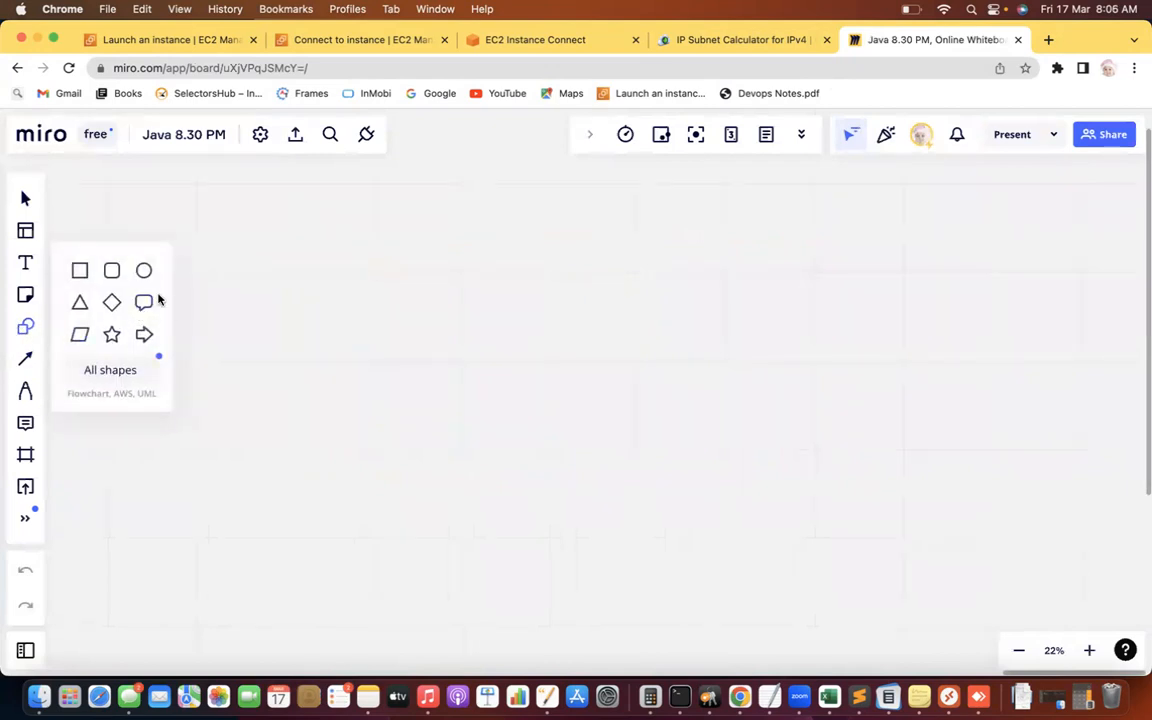
pyautogui.click(79, 271)
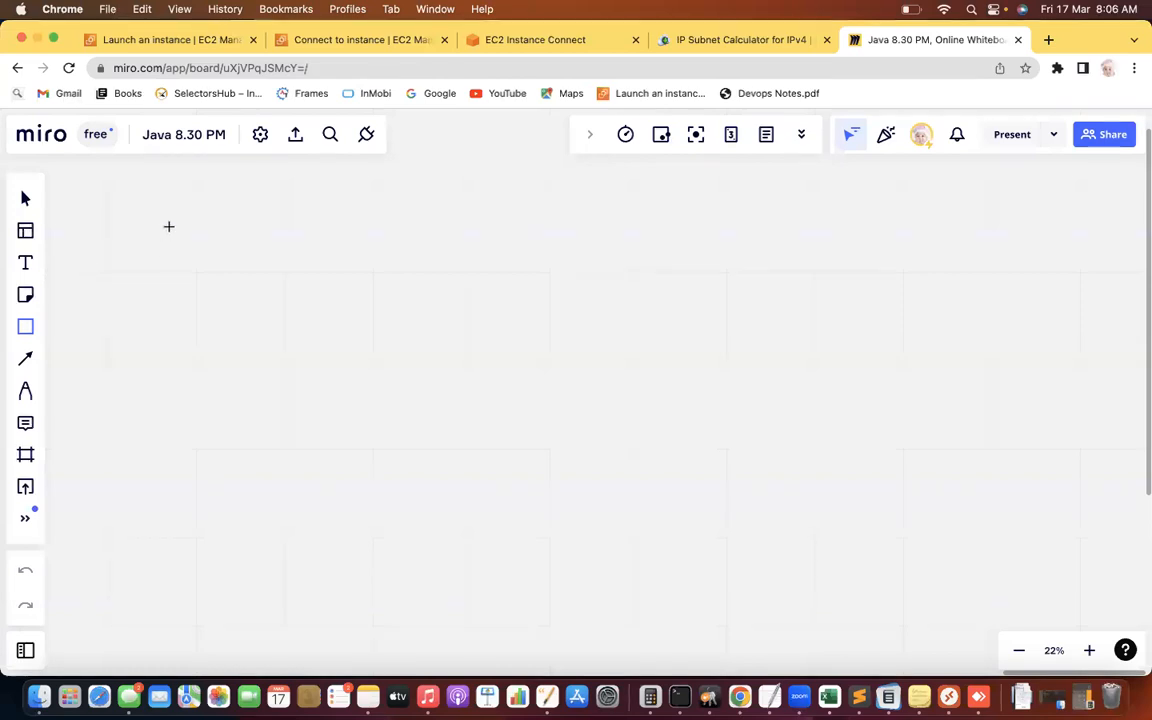
pyautogui.moveTo(225, 214); pyautogui.dragTo(892, 625)
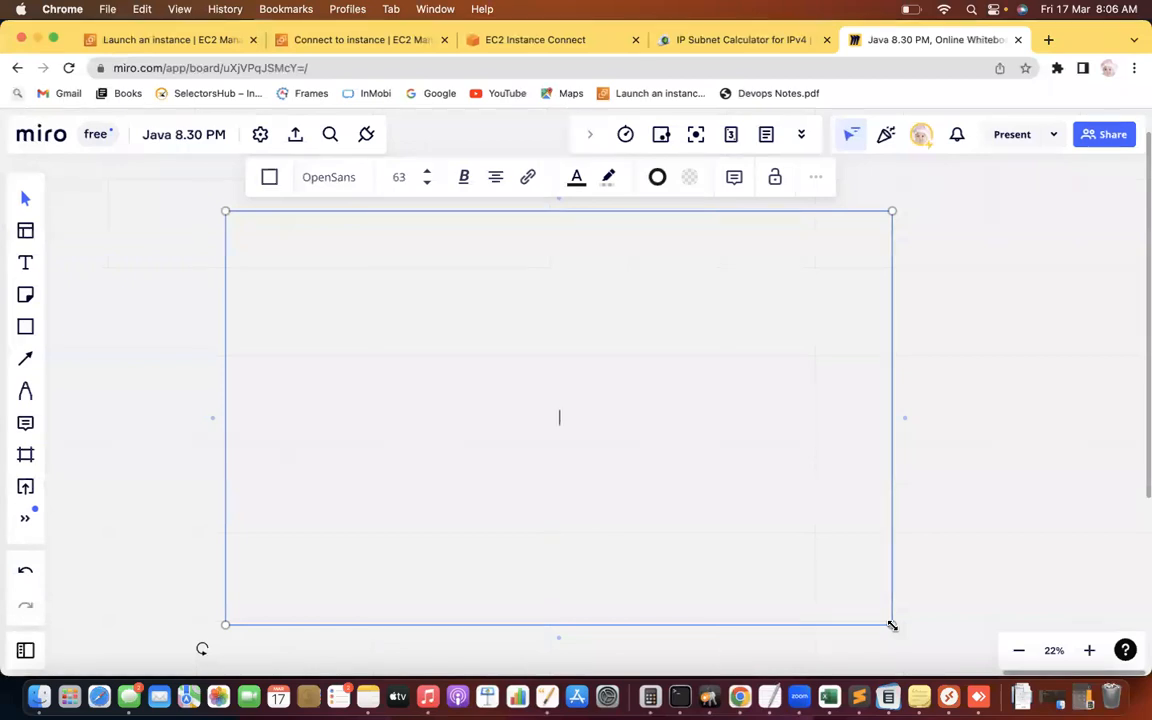
# - Draw a tall rectangle in the outer box's left half and duplicate it into the right half
pyautogui.click(26, 331)
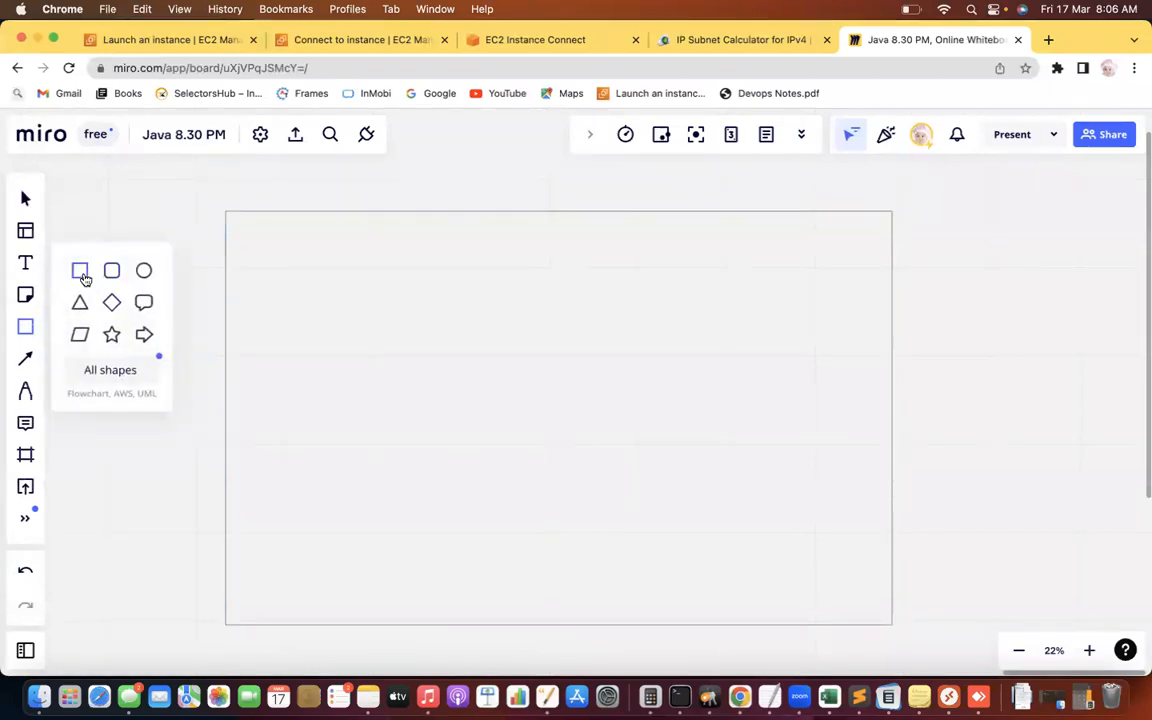
pyautogui.click(81, 272)
pyautogui.moveTo(284, 249); pyautogui.dragTo(558, 597)
pyautogui.click(604, 489)
pyautogui.click(491, 490)
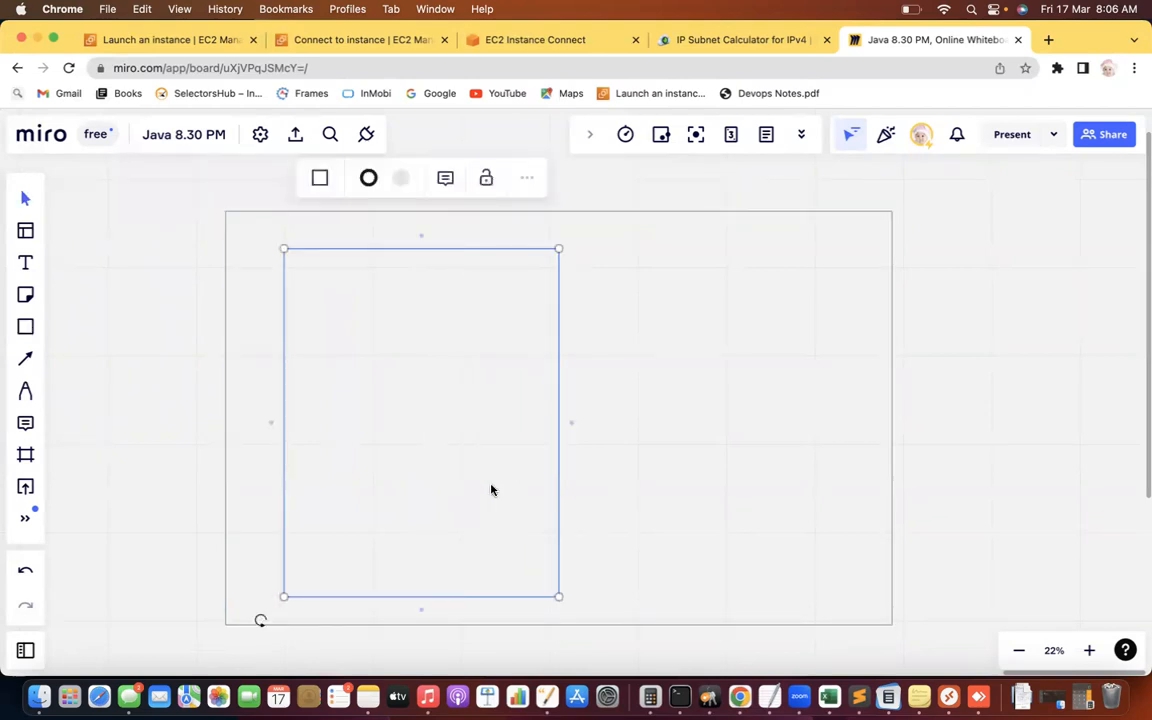
pyautogui.press('super+d')
pyautogui.moveTo(491, 489); pyautogui.dragTo(759, 424)
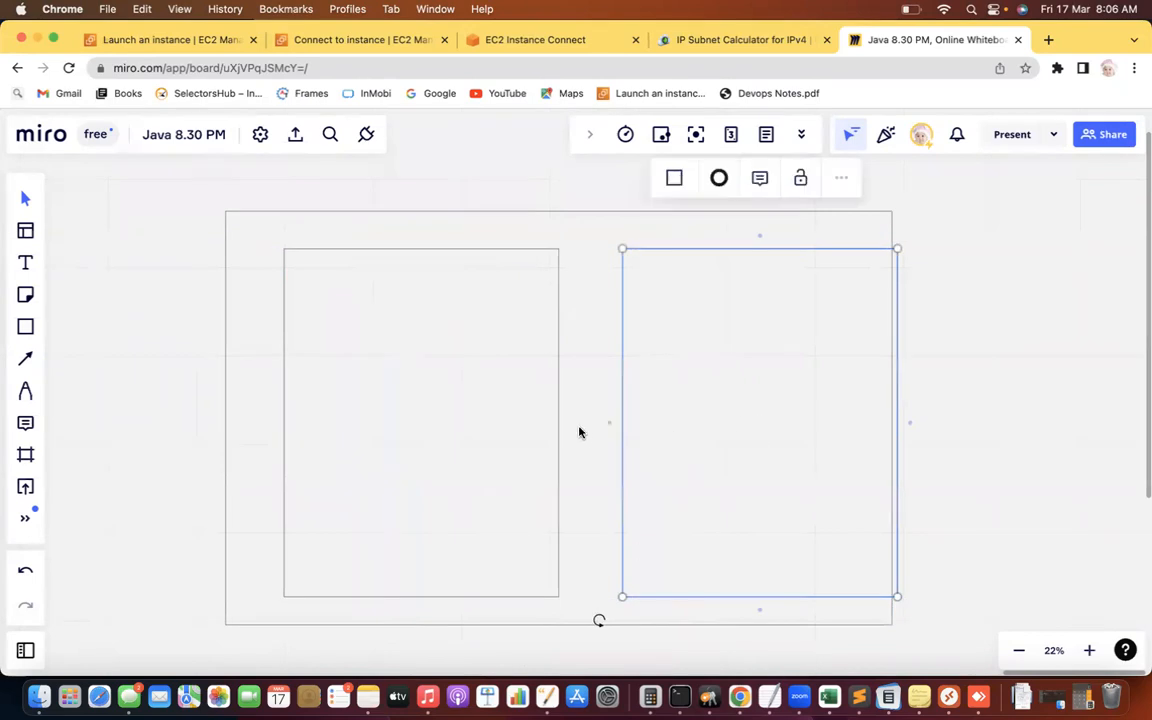
# - Resize and reposition both tall rectangles so they have matching widths inside the outer box
pyautogui.click(552, 416)
pyautogui.moveTo(563, 421); pyautogui.dragTo(513, 423)
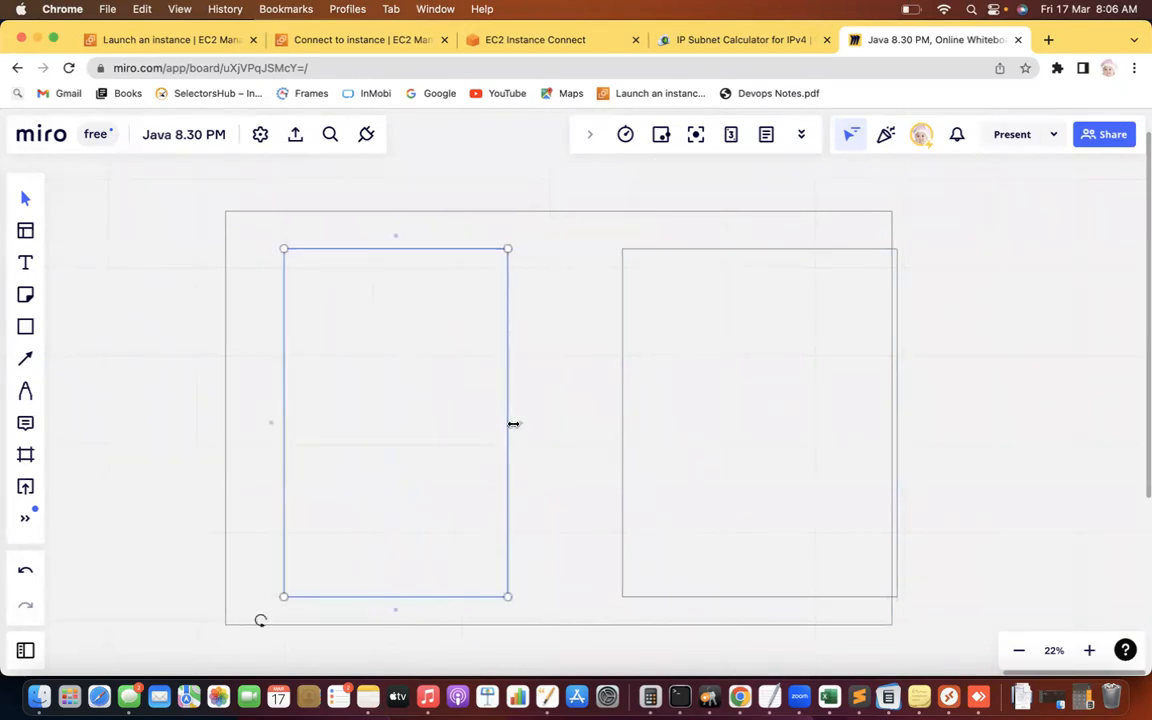
pyautogui.click(623, 403)
pyautogui.moveTo(640, 420); pyautogui.dragTo(658, 419)
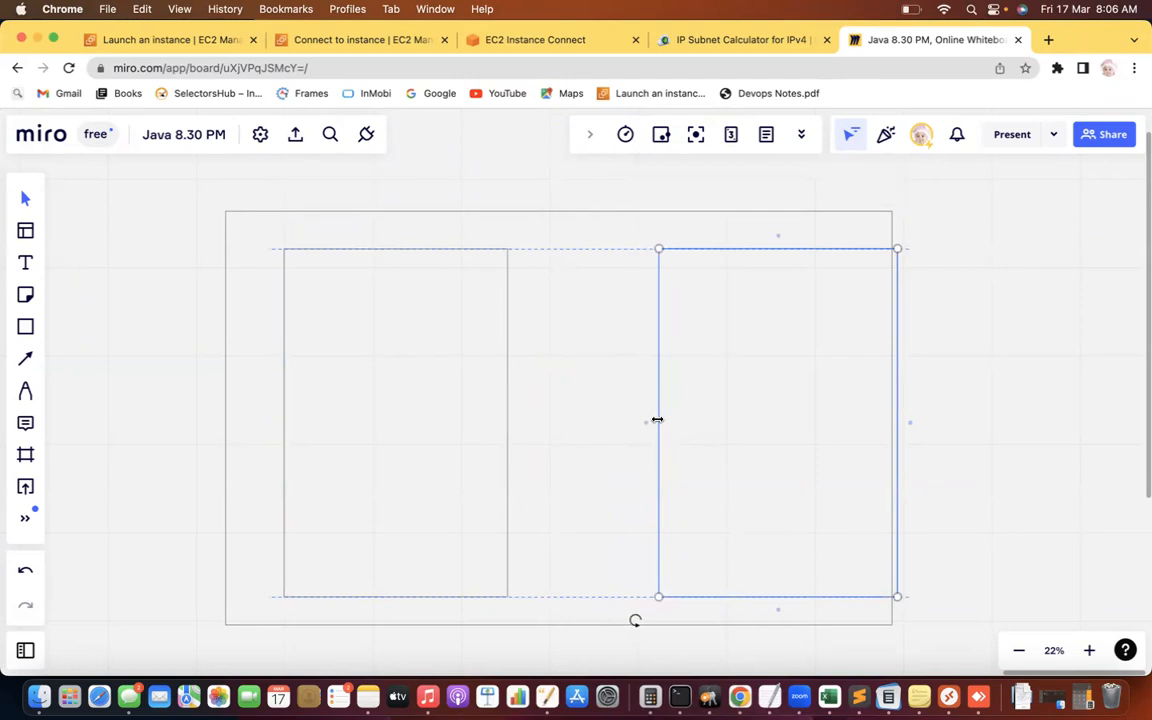
pyautogui.moveTo(761, 399); pyautogui.dragTo(738, 399)
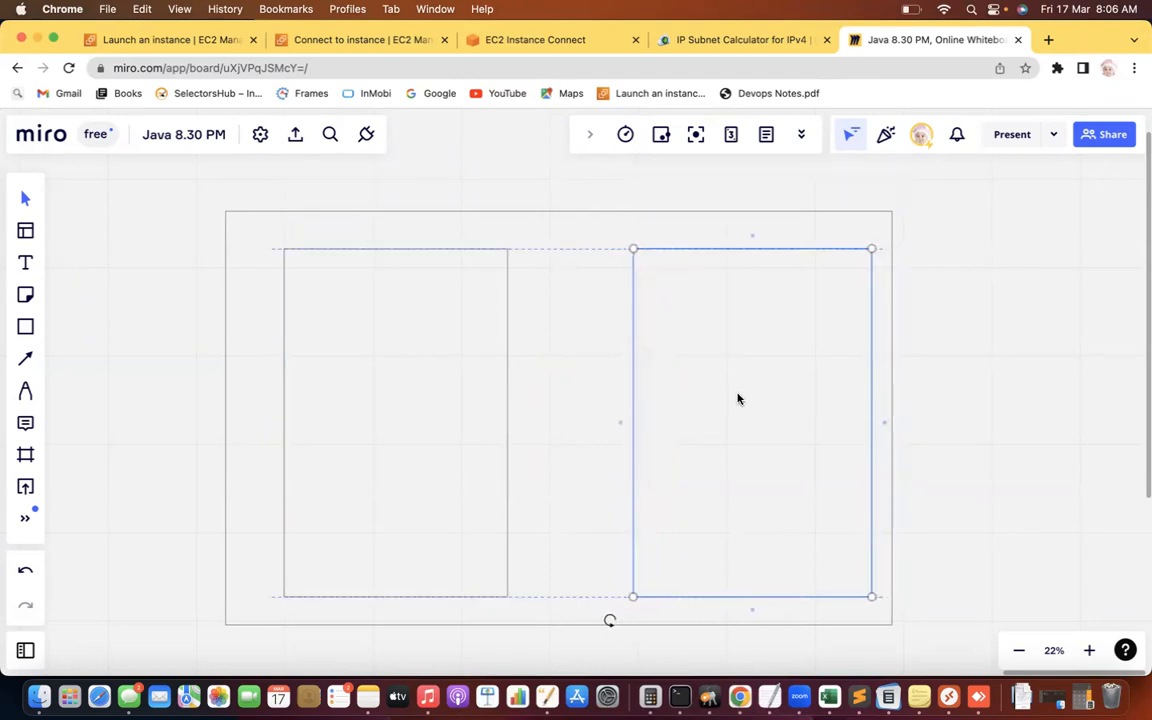
pyautogui.click(440, 405)
pyautogui.moveTo(427, 405); pyautogui.dragTo(405, 405)
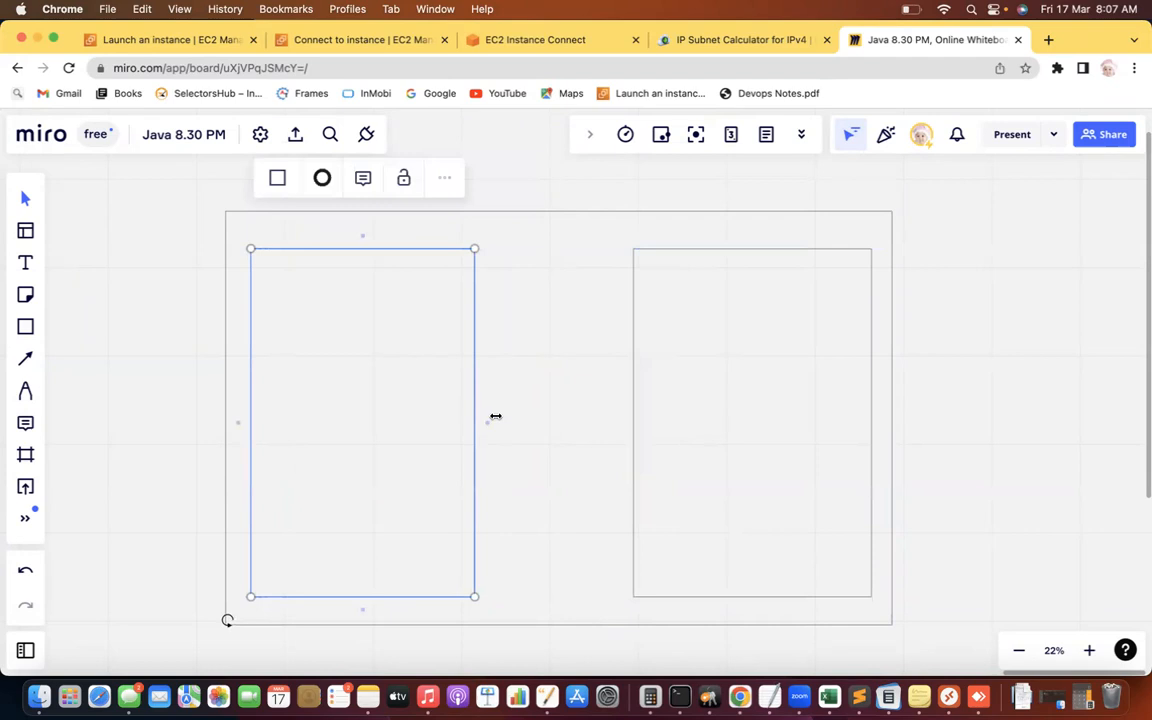
pyautogui.moveTo(475, 416); pyautogui.dragTo(477, 416)
pyautogui.click(630, 393)
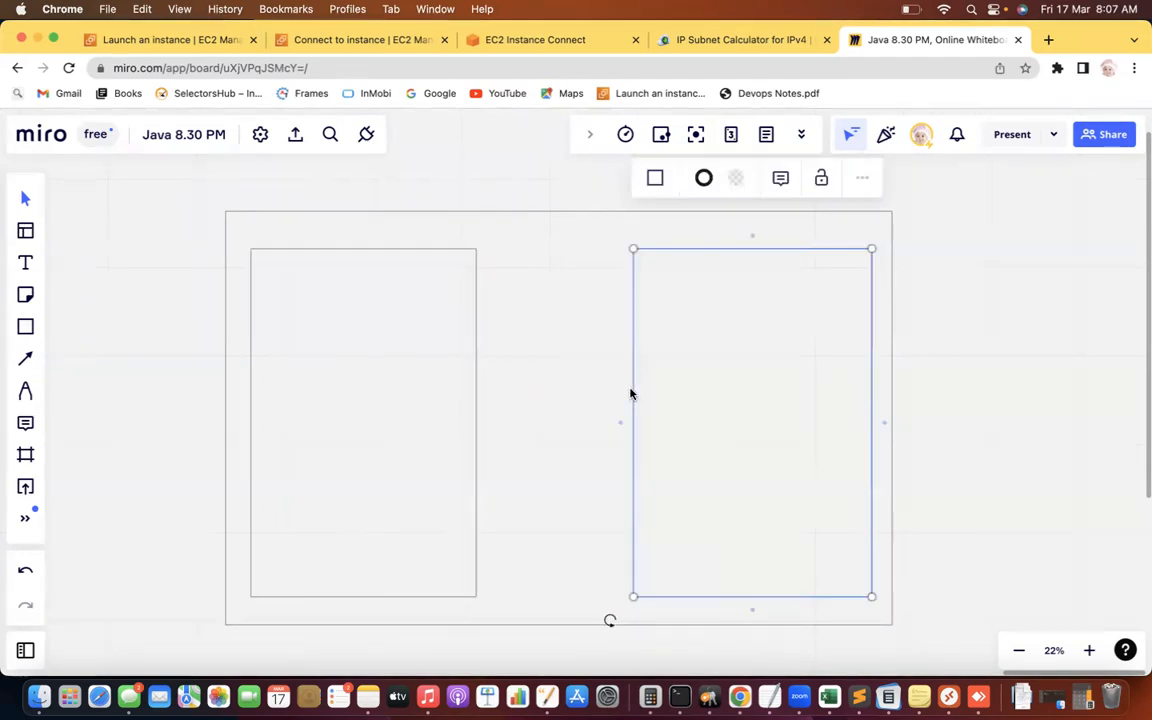
pyautogui.moveTo(628, 387); pyautogui.dragTo(640, 388)
pyautogui.click(1027, 372)
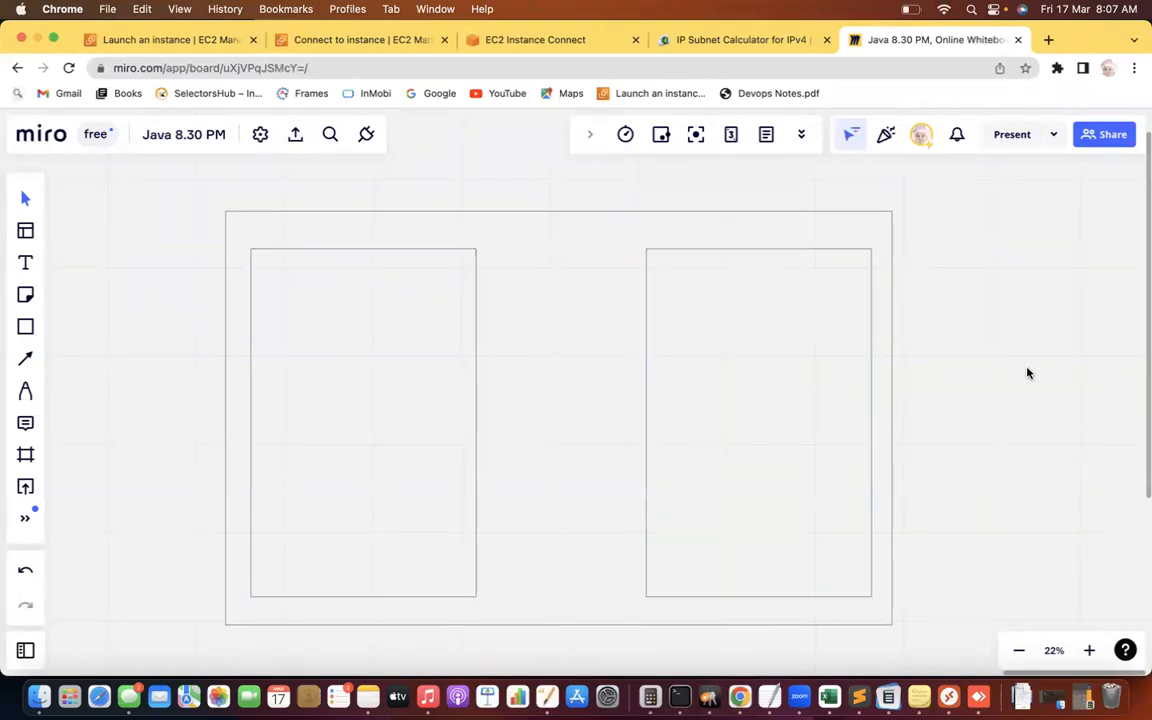
pyautogui.click(25, 326)
# - Draw a shorter rectangle inside the left tall box and paste an aligned copy into the right one
pyautogui.click(80, 270)
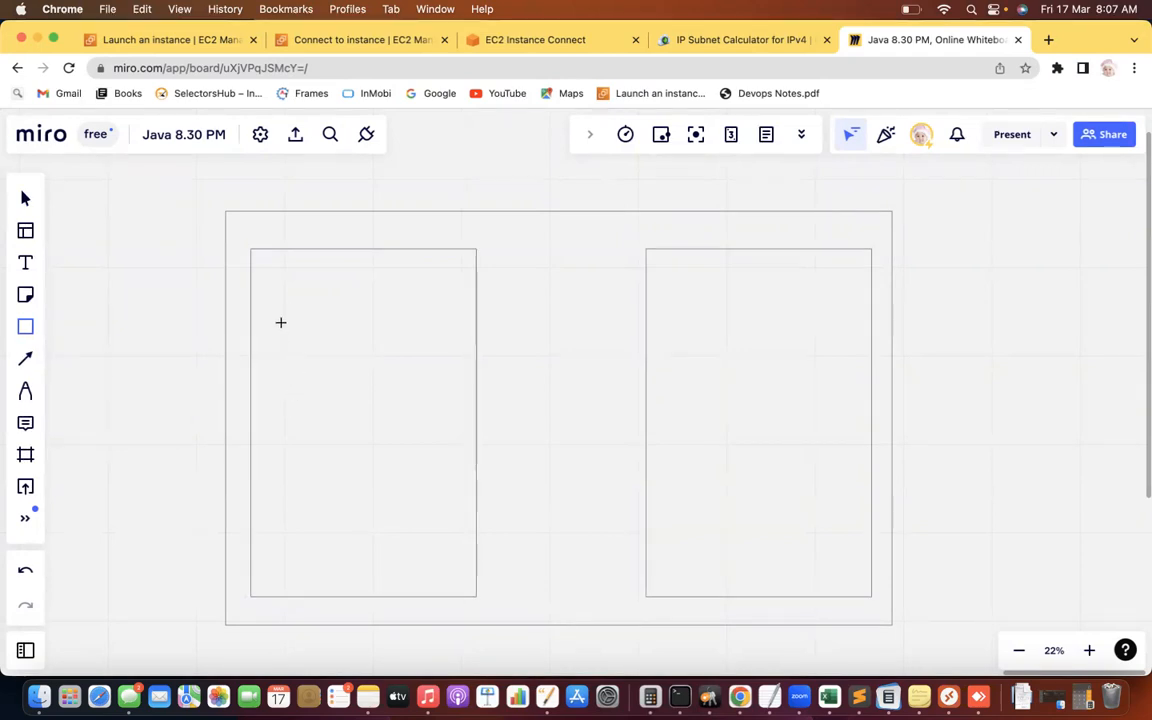
pyautogui.moveTo(279, 310); pyautogui.dragTo(445, 554)
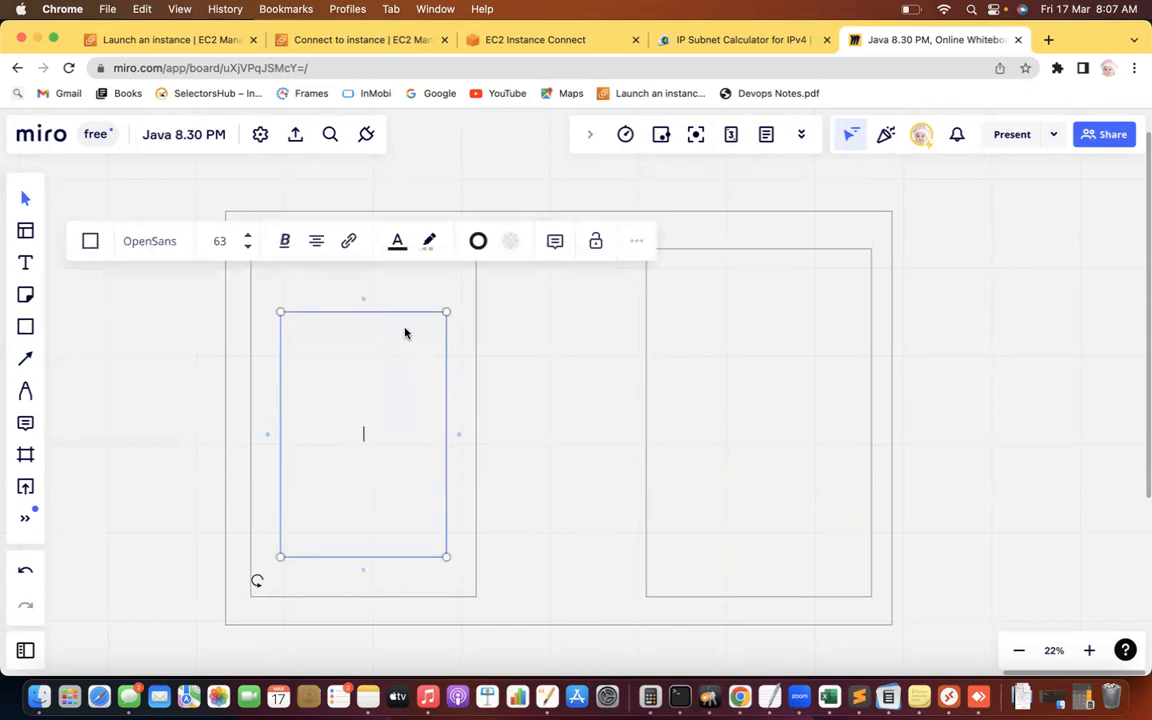
pyautogui.moveTo(361, 313); pyautogui.dragTo(360, 333)
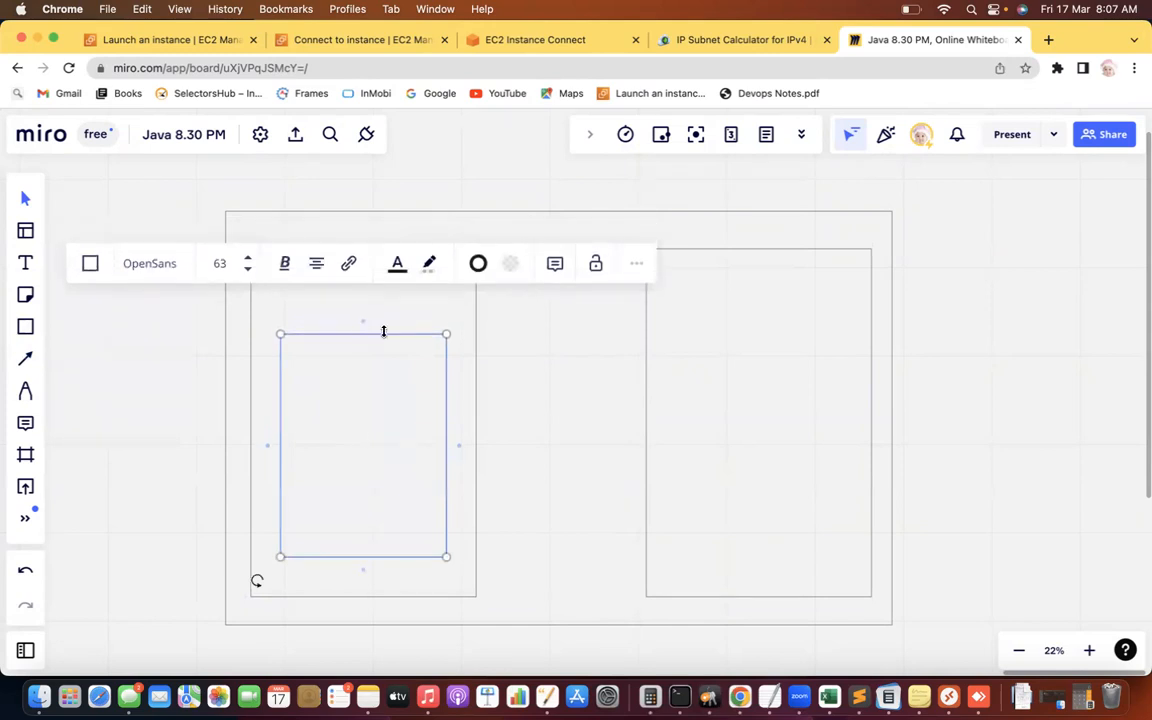
pyautogui.click(365, 418)
pyautogui.click(365, 418)
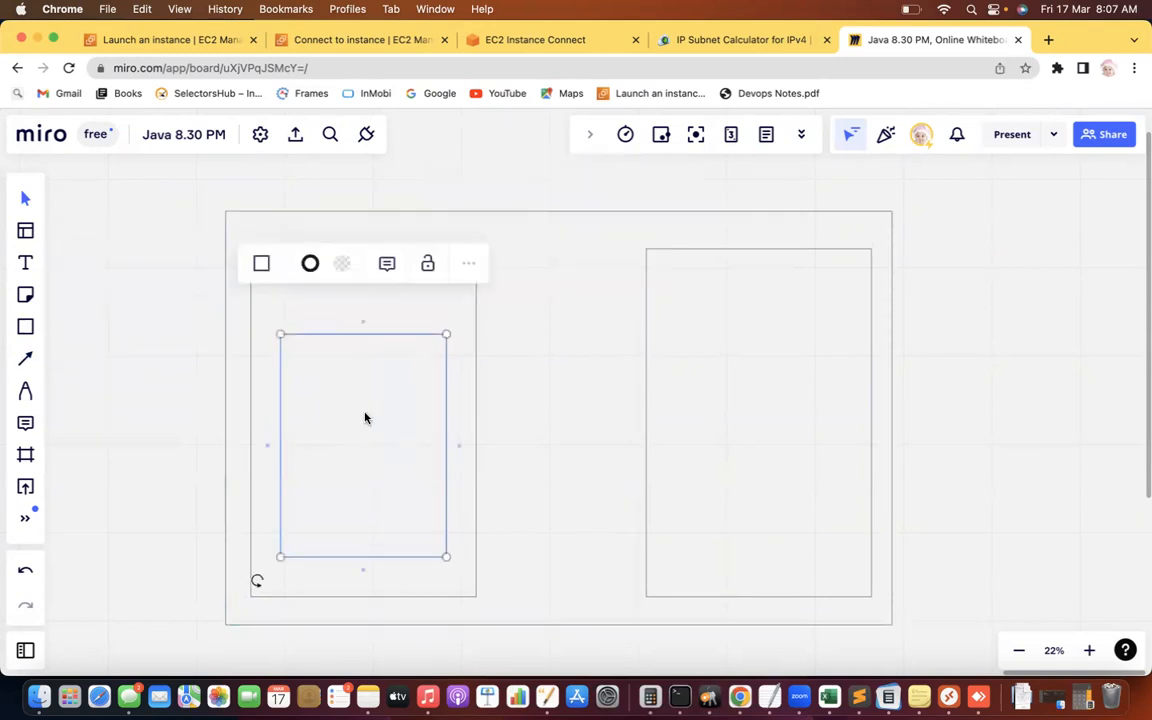
pyautogui.hotkey('ctrl', 'v')
pyautogui.moveTo(691, 397); pyautogui.dragTo(749, 440)
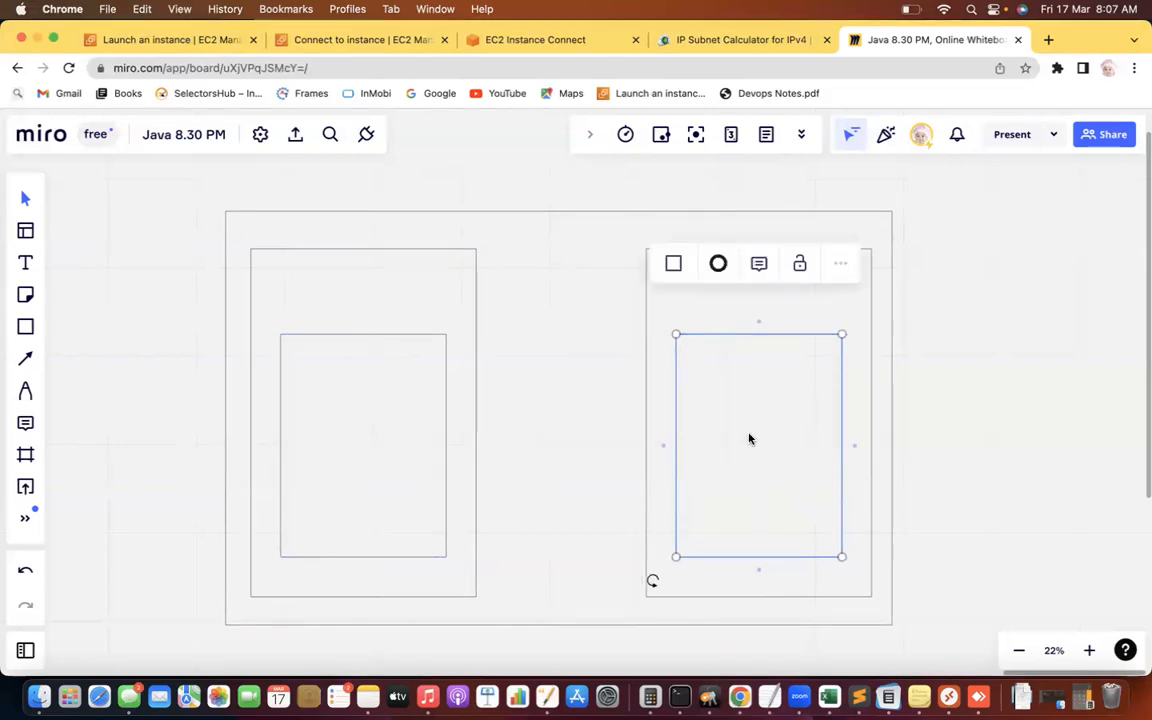
pyautogui.click(378, 402)
pyautogui.click(782, 369)
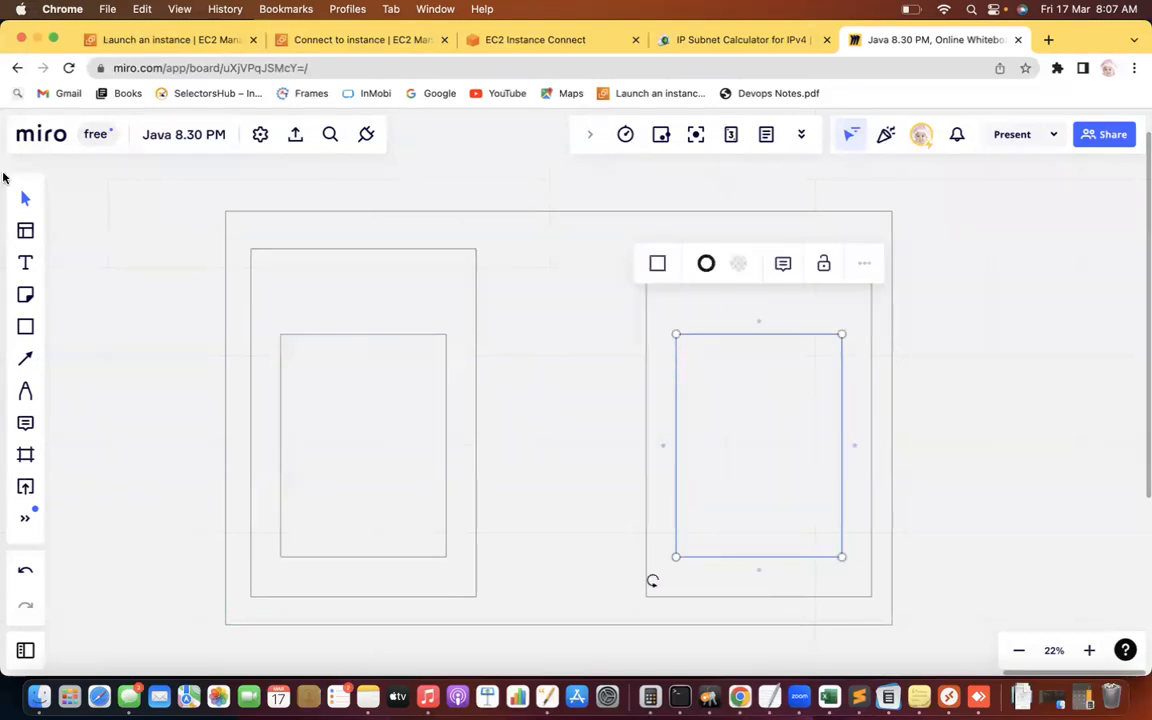
# - Add a 'vpc' text label at font size 144 above the outer rectangle
pyautogui.click(26, 262)
pyautogui.click(232, 192)
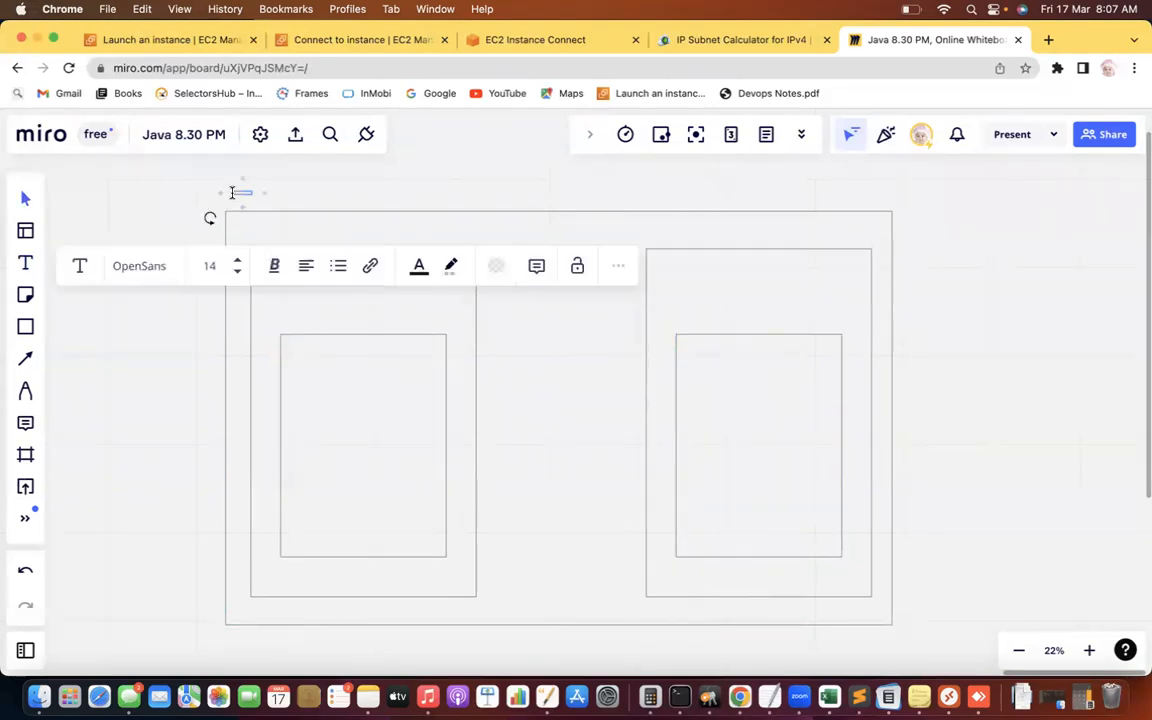
pyautogui.write('vpc')
pyautogui.click(240, 261)
pyautogui.click(240, 261)
pyautogui.click(240, 261)
pyautogui.click(240, 261)
pyautogui.click(241, 265)
pyautogui.click(241, 265)
pyautogui.click(241, 265)
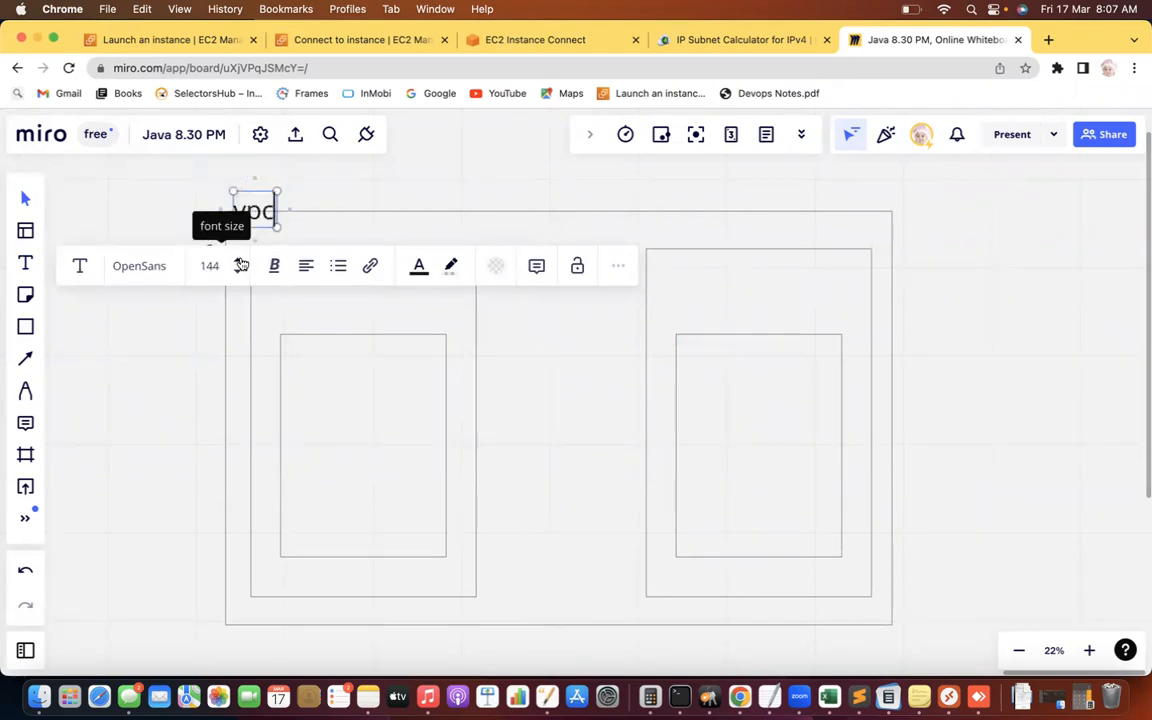
pyautogui.click(262, 204)
pyautogui.click(380, 184)
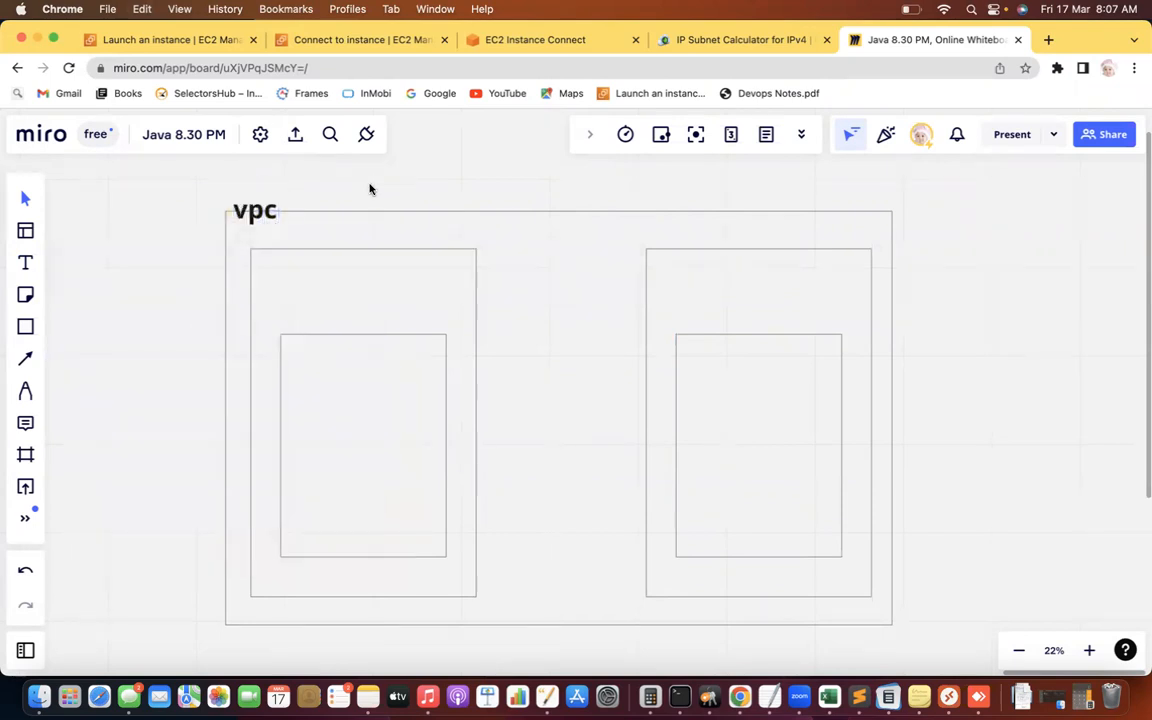
pyautogui.moveTo(254, 212); pyautogui.dragTo(258, 190)
pyautogui.click(481, 388)
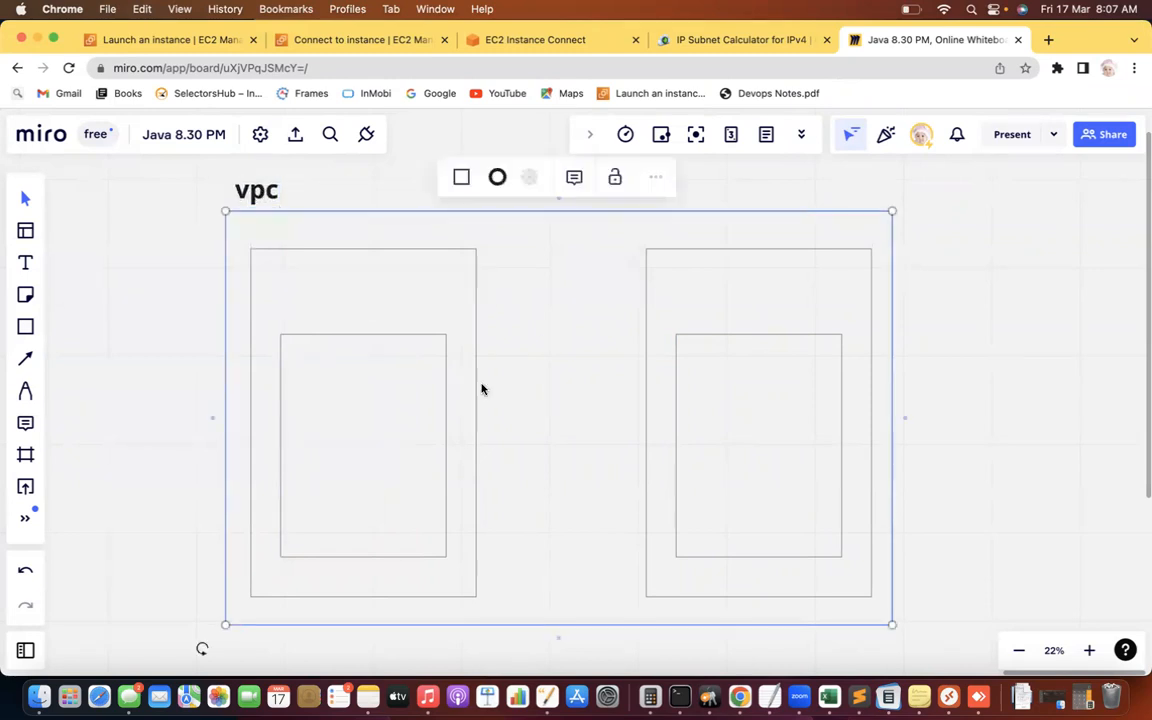
# - Add 'az-1' and 'az-2' text labels at the top of the left and right tall boxes
pyautogui.click(24, 263)
pyautogui.click(247, 232)
pyautogui.write('az-1')
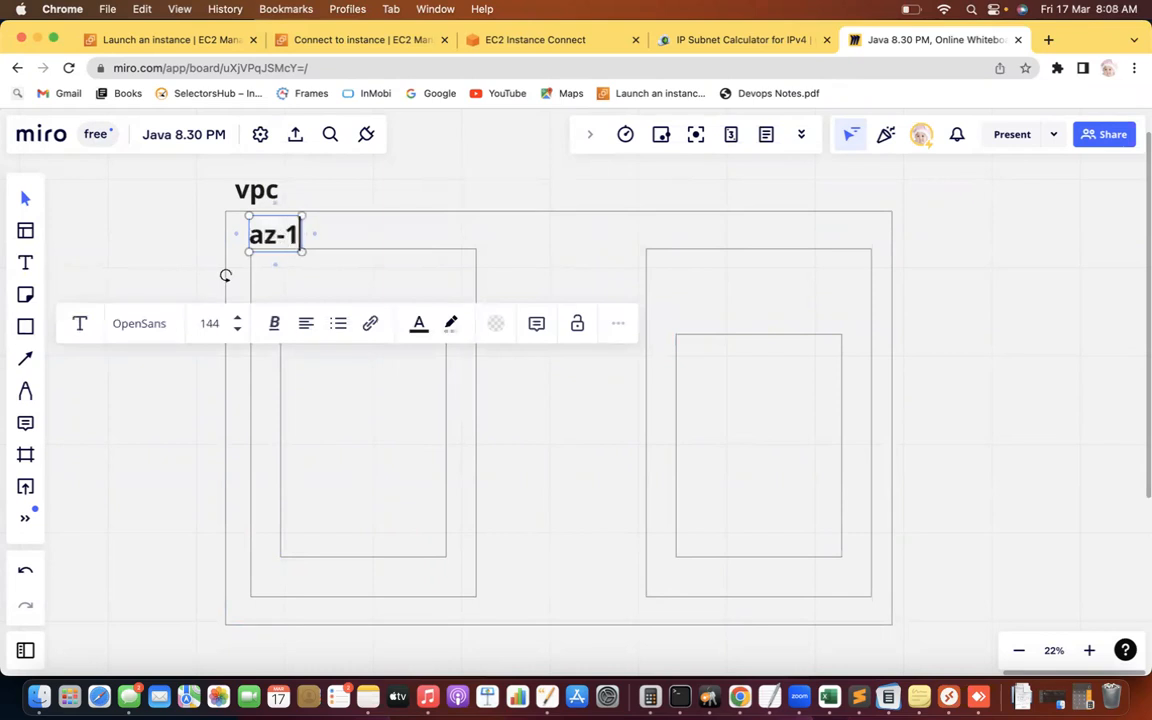
pyautogui.click(902, 257)
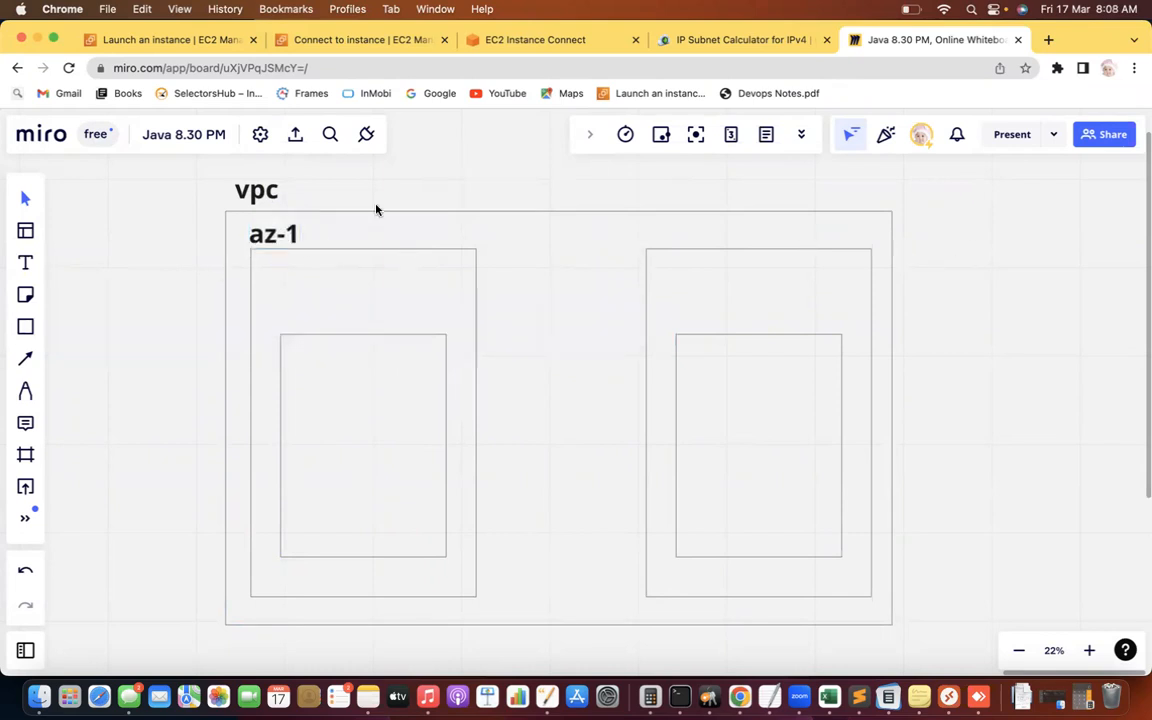
pyautogui.click(26, 261)
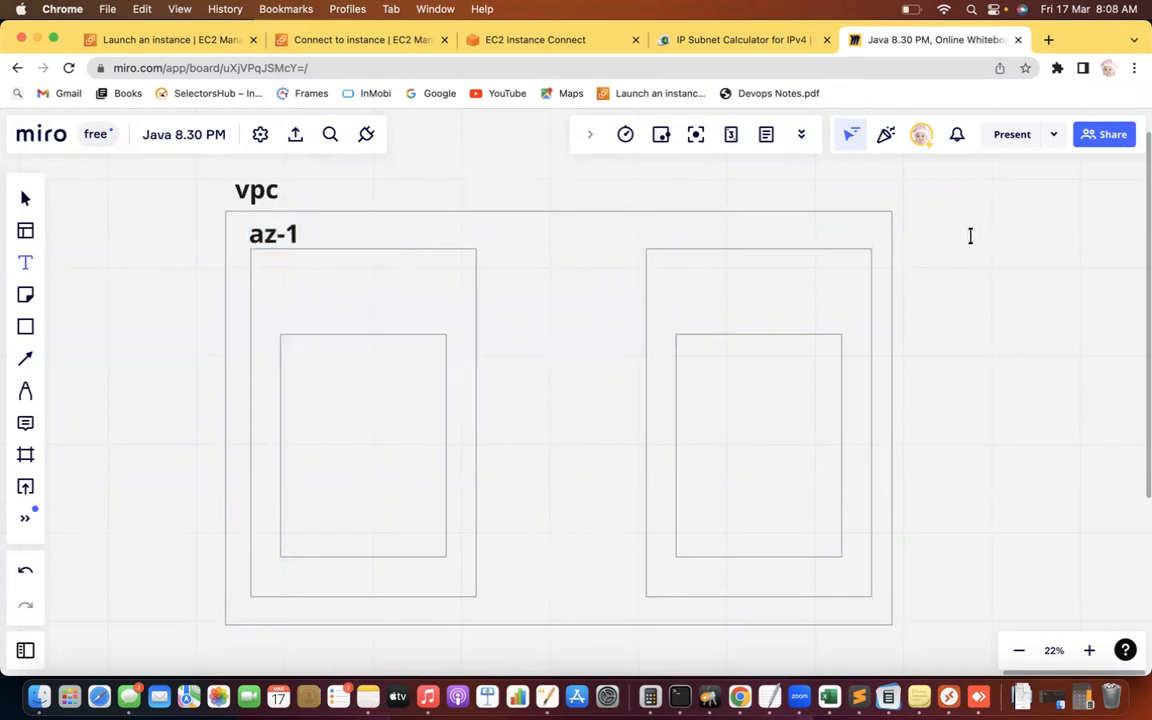
pyautogui.click(825, 237)
pyautogui.write('az-2')
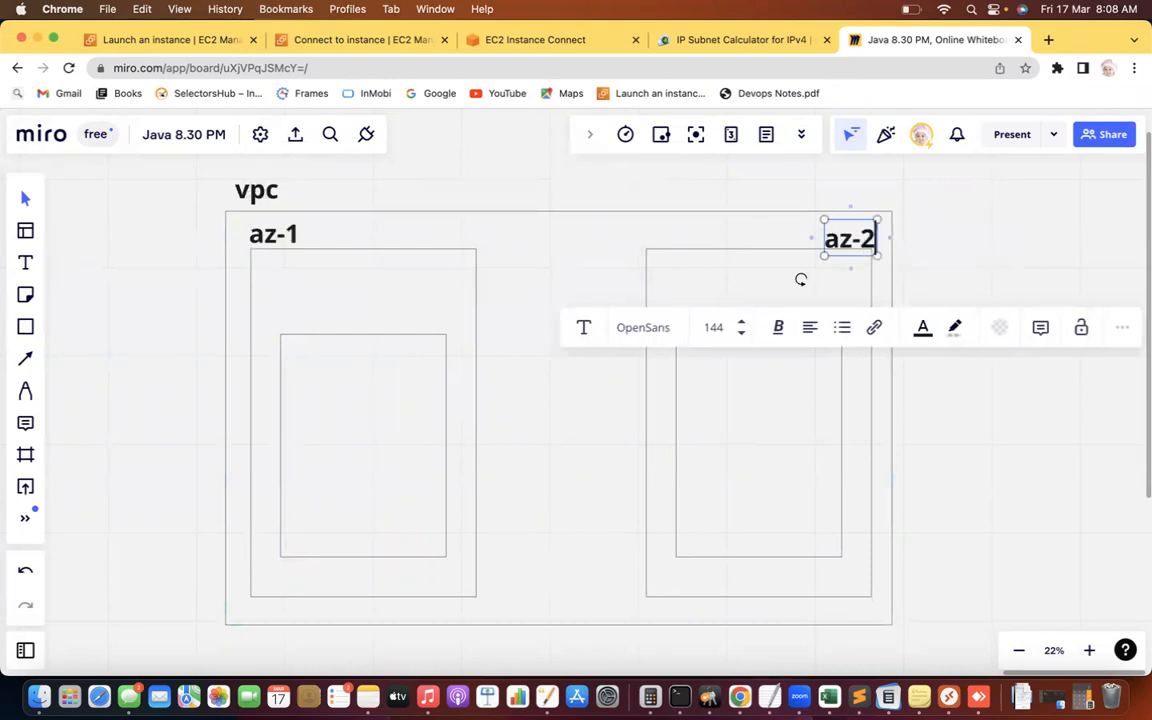
pyautogui.click(846, 236)
pyautogui.click(768, 239)
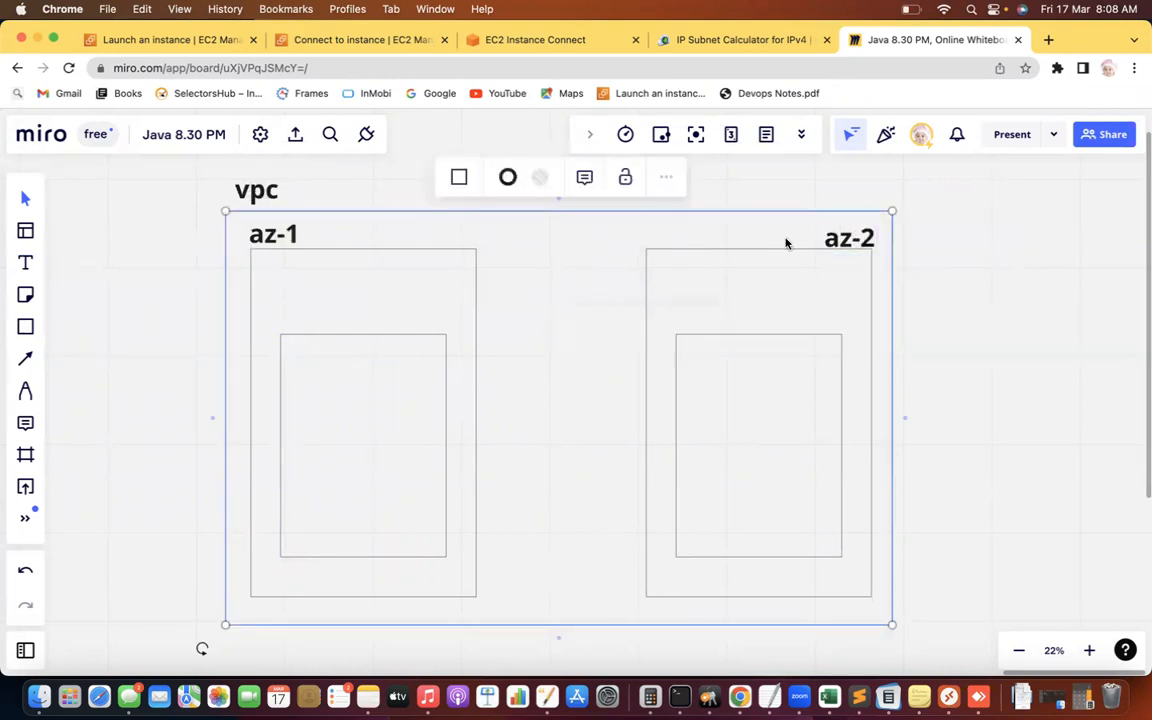
pyautogui.click(846, 236)
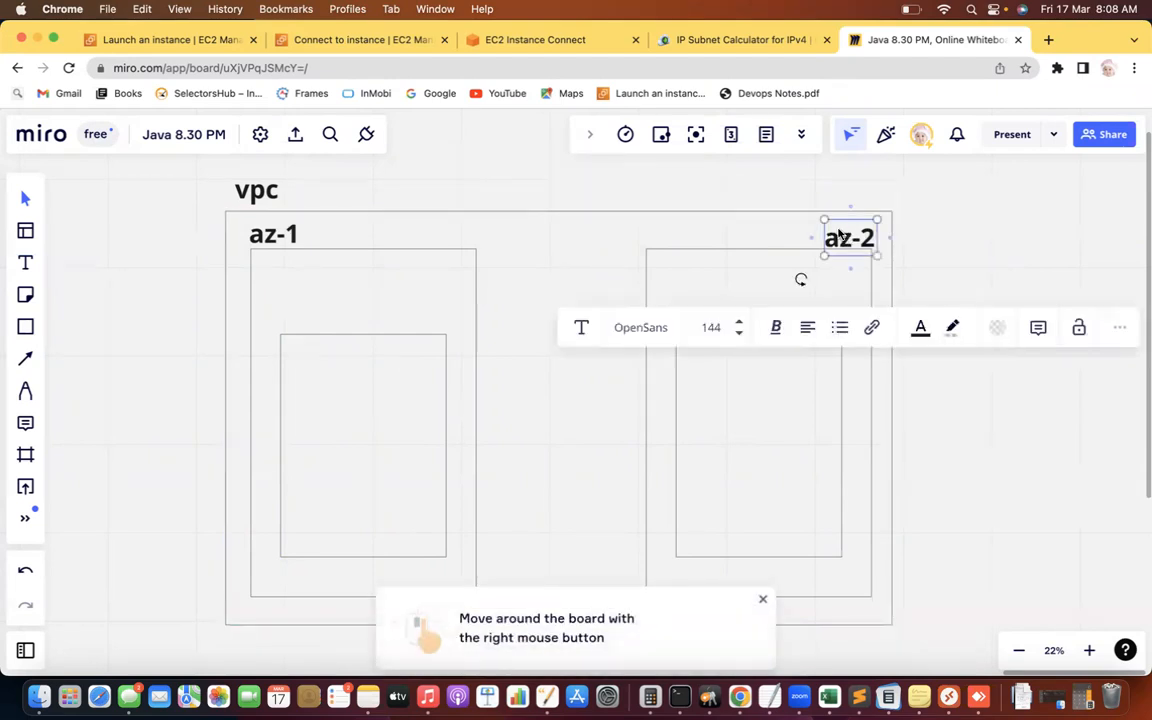
pyautogui.press('Escape')
# - Label the inner box in az-1 'public sub' and nudge the label into place
pyautogui.click(307, 342)
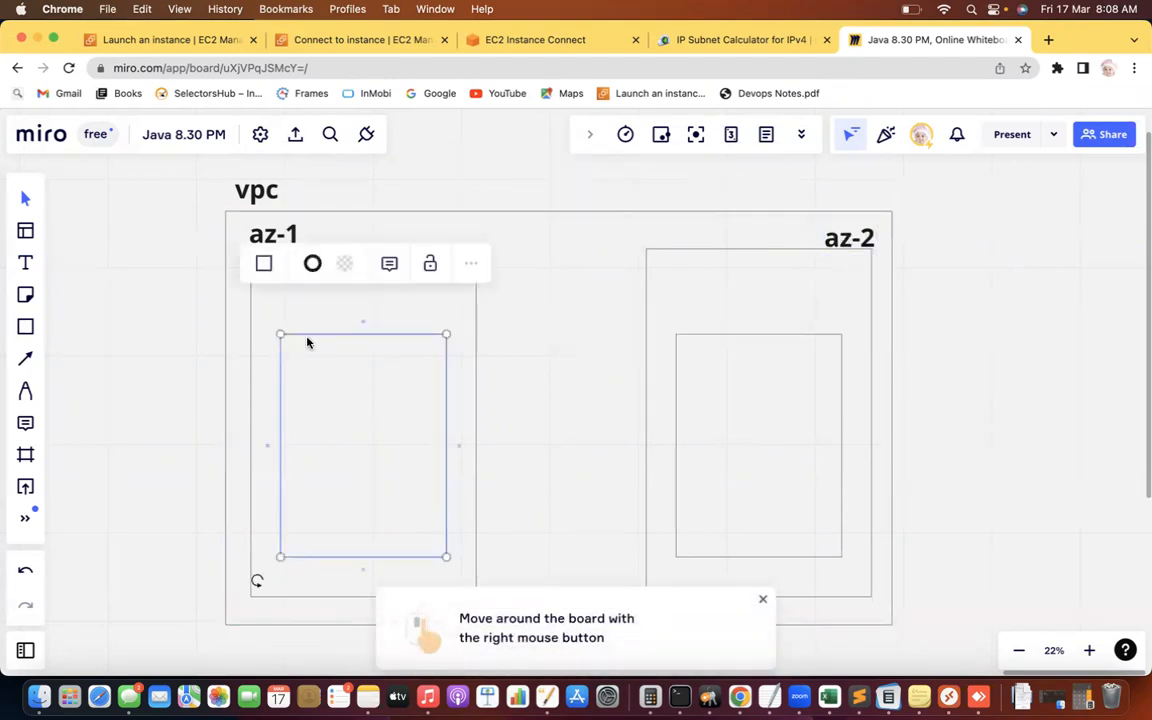
pyautogui.click(25, 260)
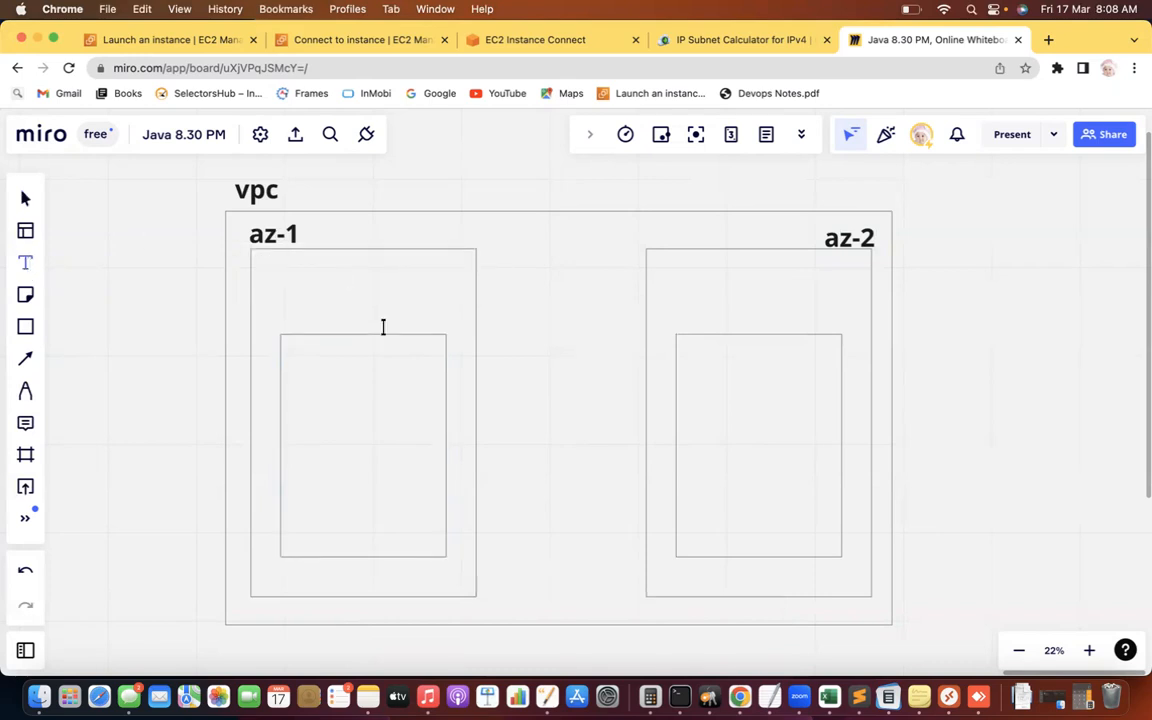
pyautogui.click(283, 321)
pyautogui.write('public sub')
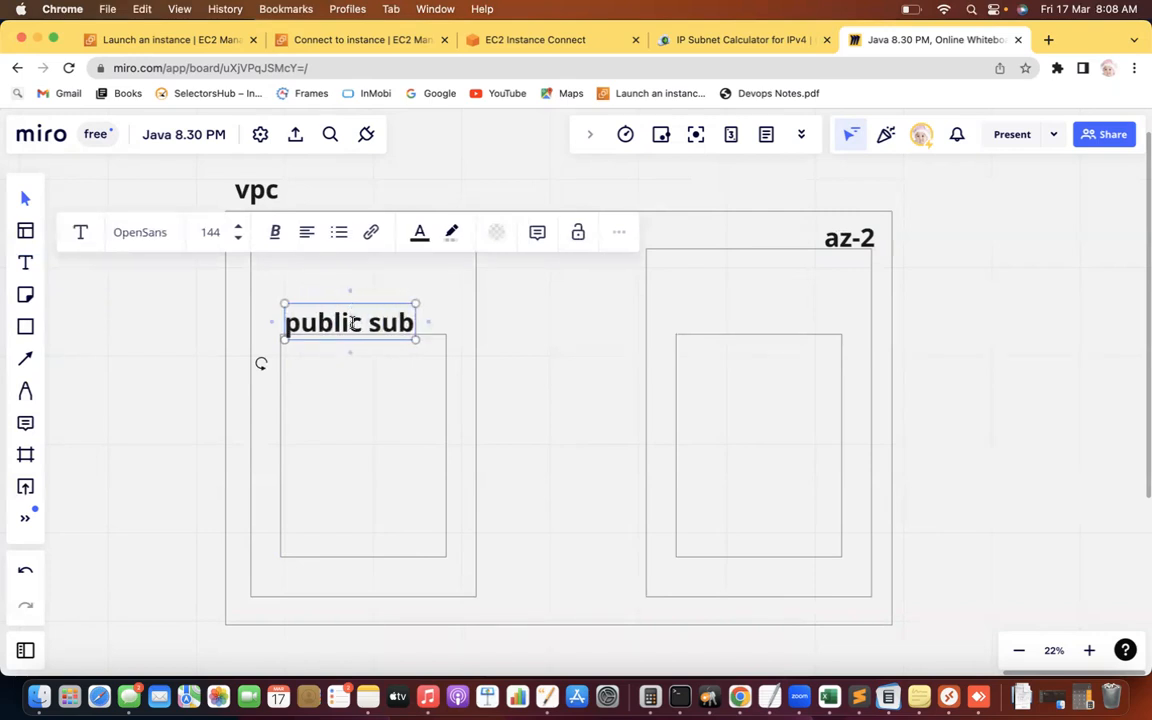
pyautogui.click(452, 318)
pyautogui.moveTo(354, 325); pyautogui.dragTo(354, 319)
# - Label the inner box in az-2 'private sub', then pick the rectangle shape
pyautogui.click(25, 262)
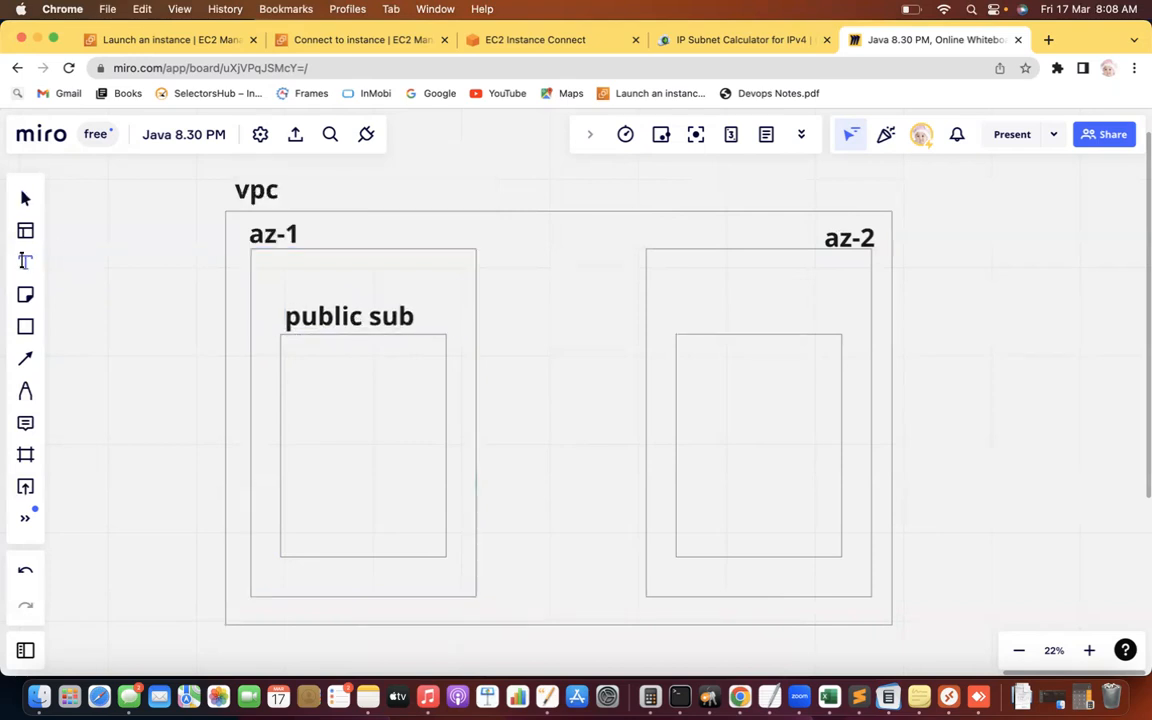
pyautogui.click(679, 318)
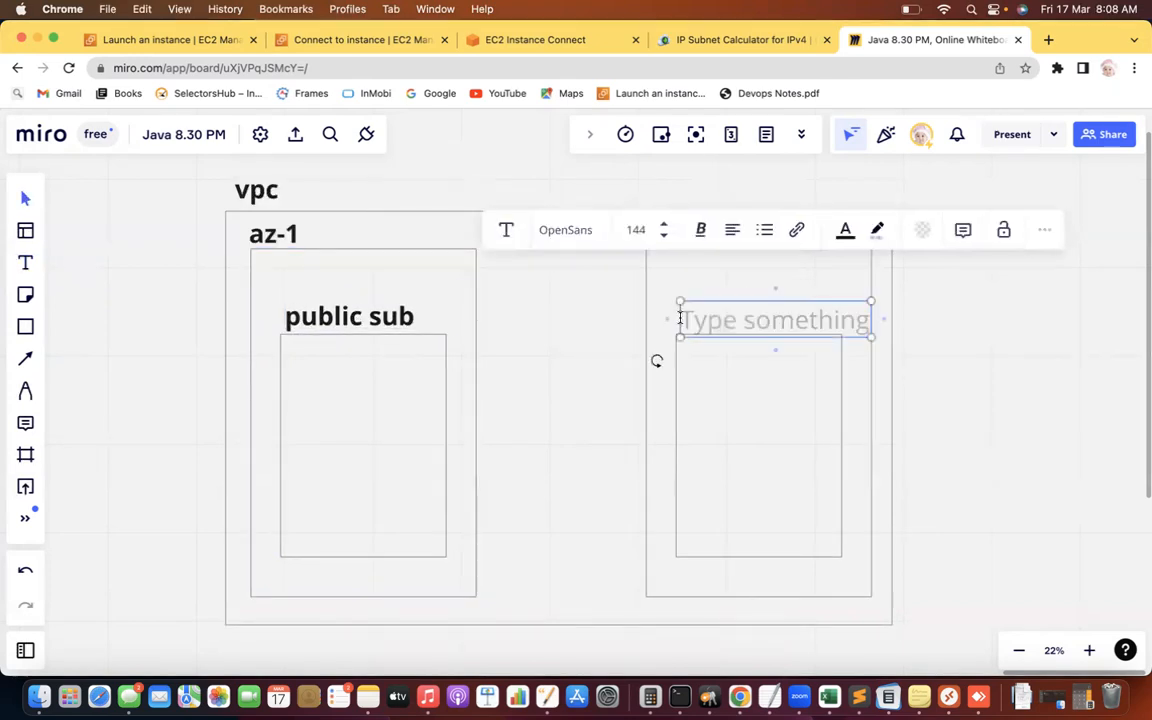
pyautogui.write('private s')
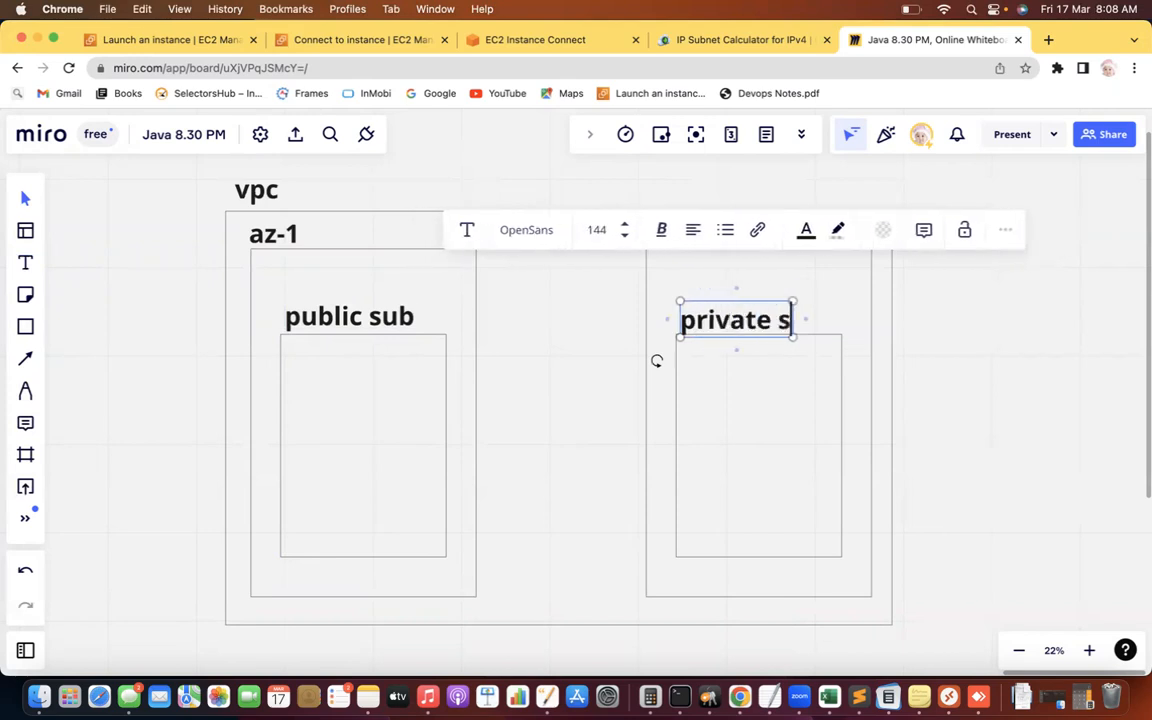
pyautogui.write('ub')
pyautogui.click(1005, 369)
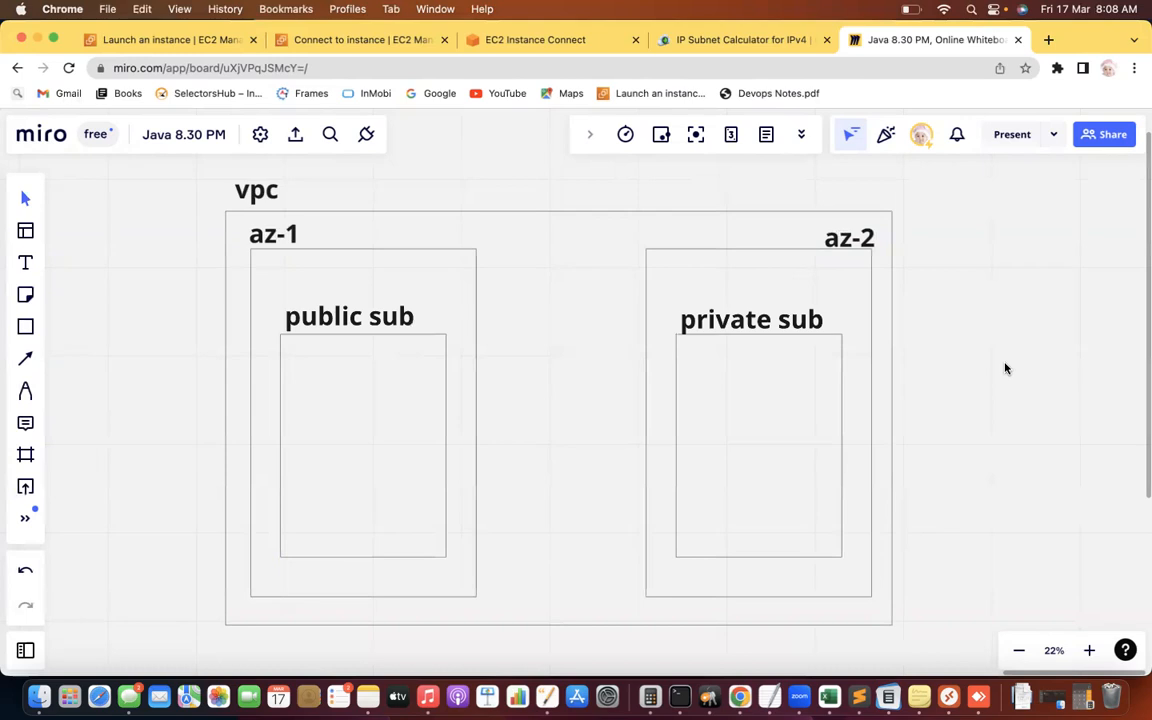
pyautogui.click(25, 326)
pyautogui.click(80, 272)
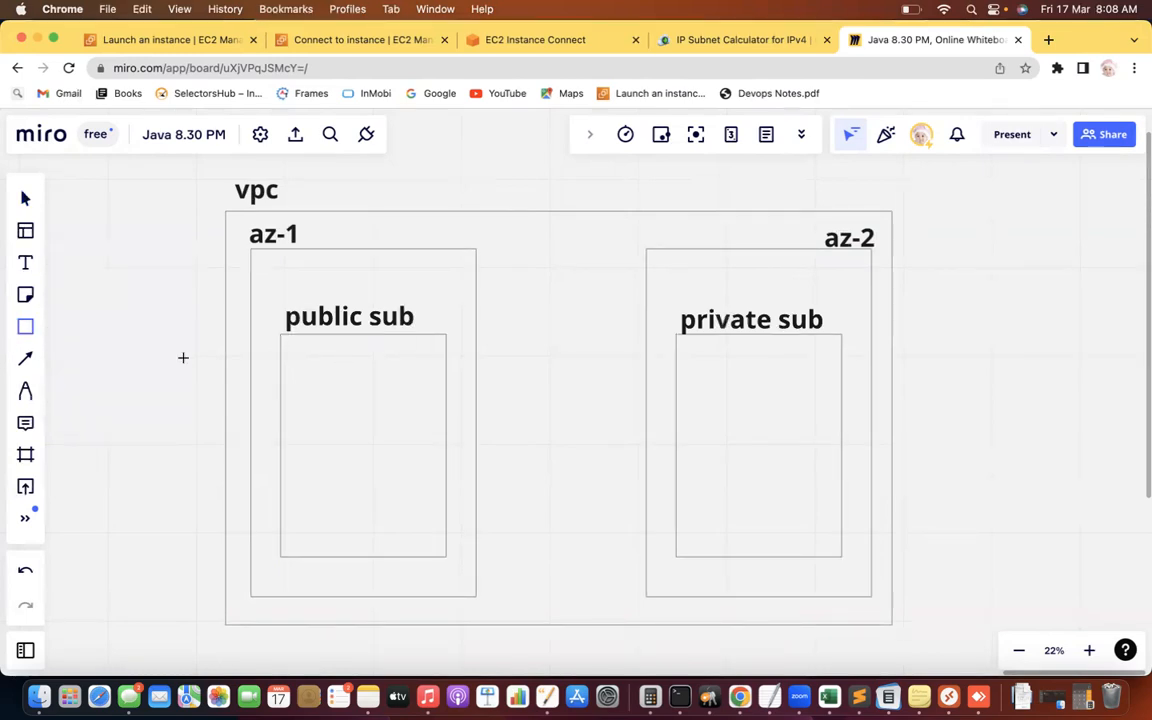
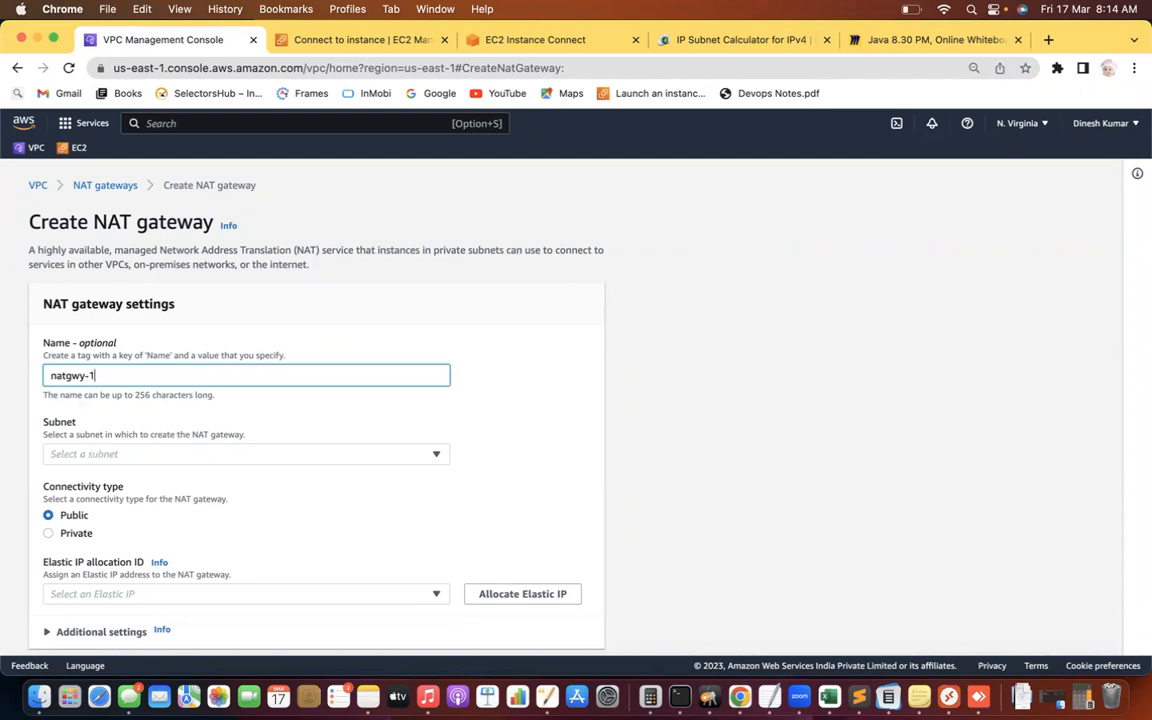
# - Append '-17thMar' to the NAT gateway name
pyautogui.write('Mar')
# - Name the gateway natgwy-17thMar and place it in subnet-17thMar
pyautogui.click(536, 348)
pyautogui.scroll(-2, 536, 348)
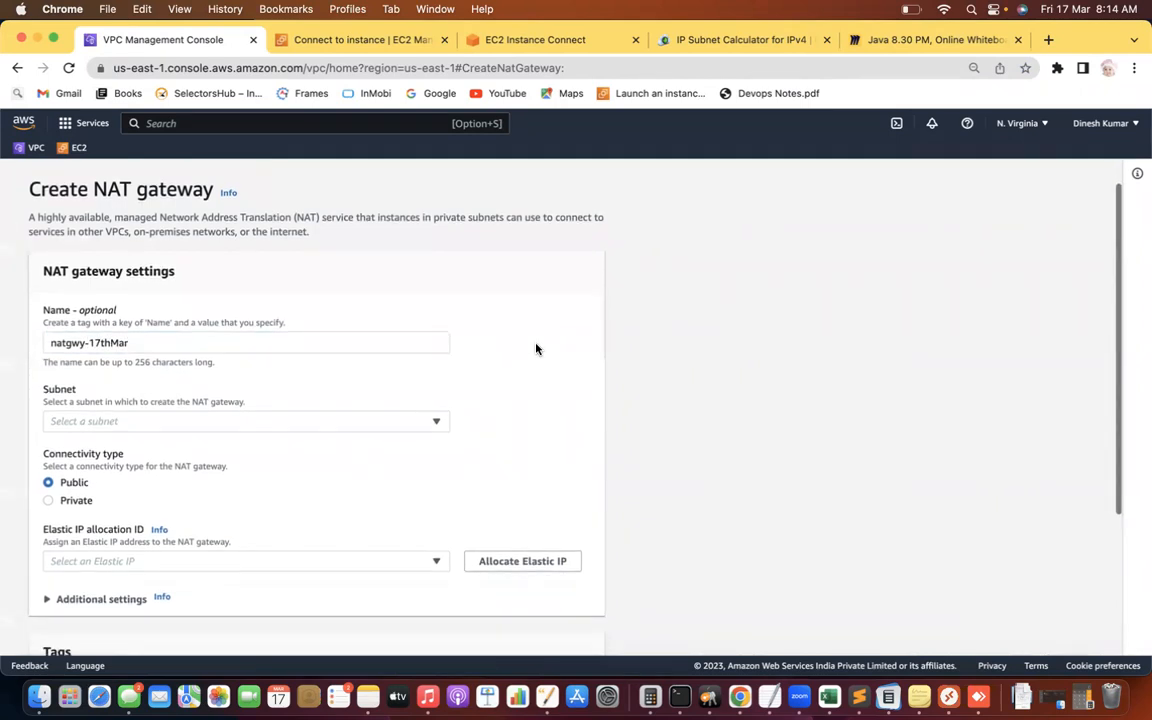
pyautogui.click(346, 401)
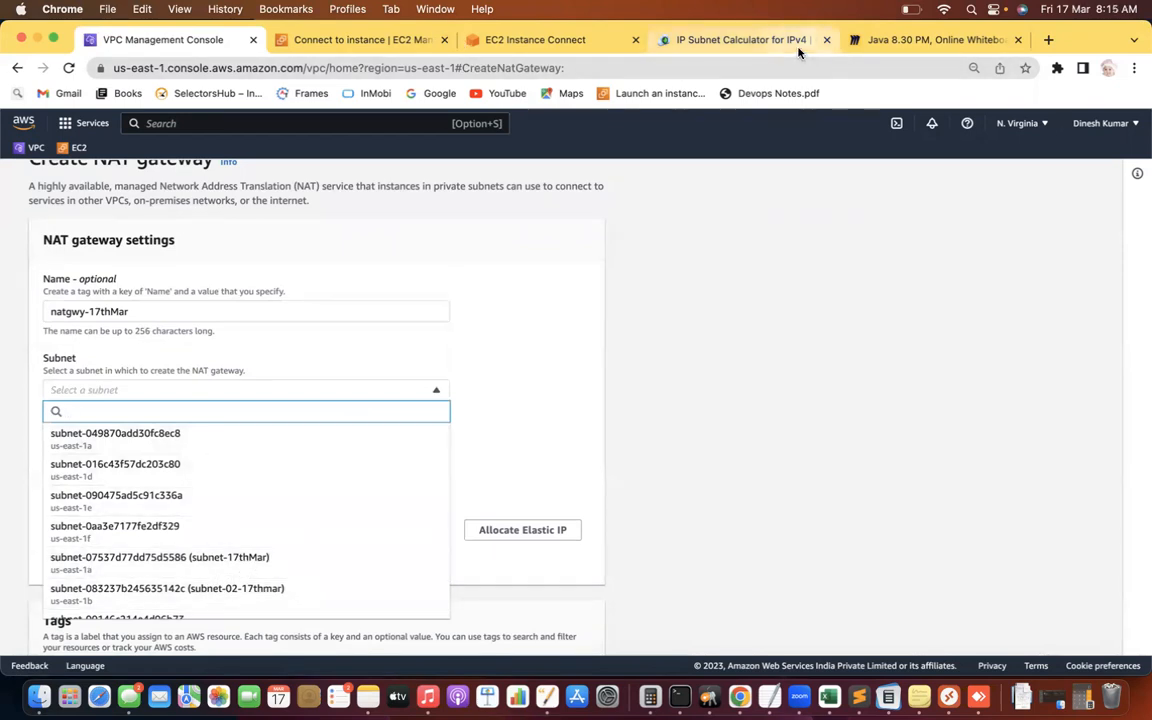
pyautogui.click(880, 40)
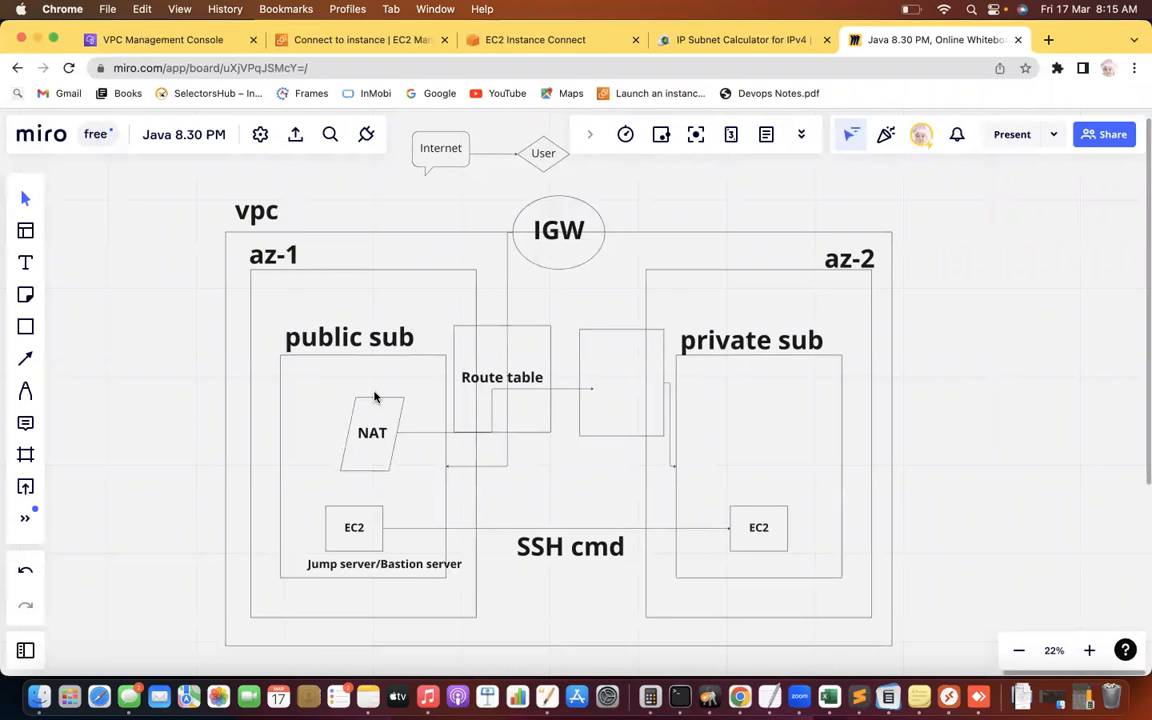
pyautogui.click(180, 42)
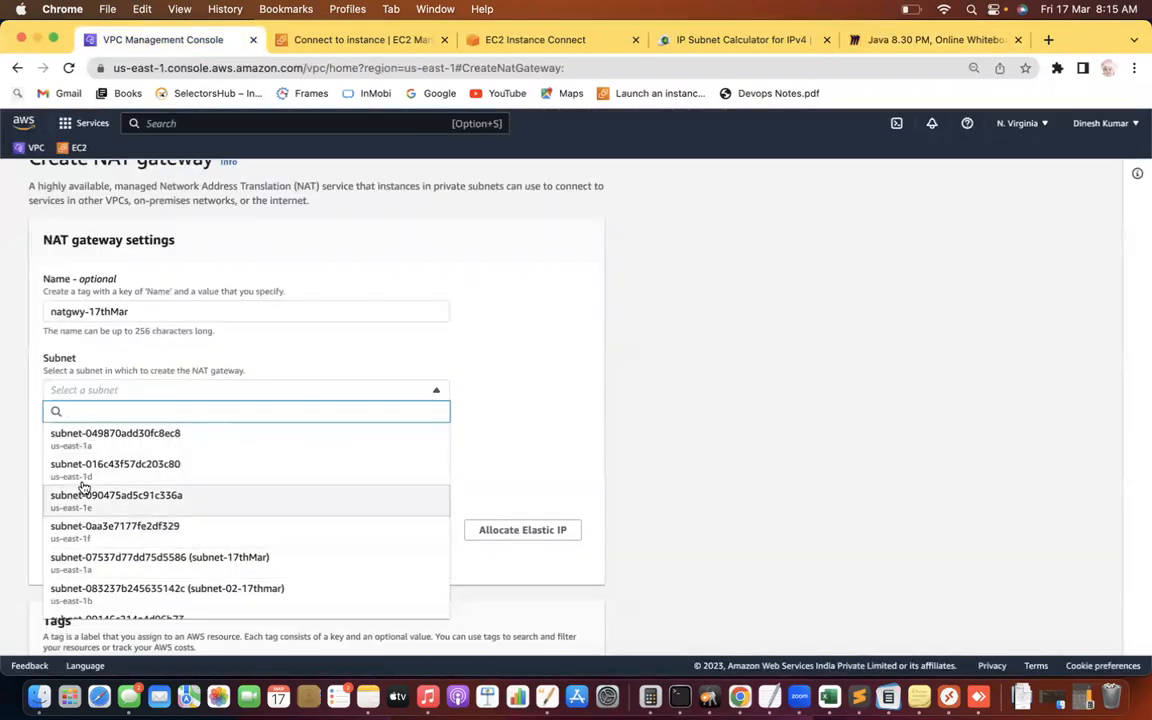
pyautogui.click(270, 566)
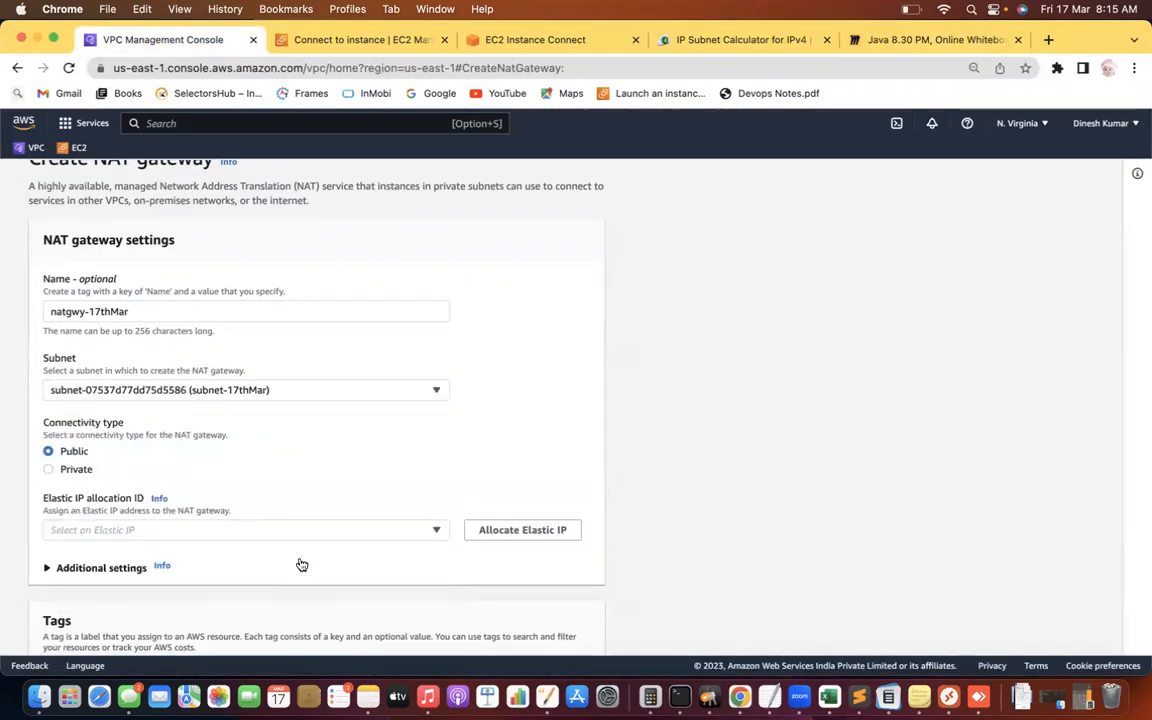
# - Allocate a new Elastic IP and create the NAT gateway
pyautogui.scroll(-5, 563, 397)
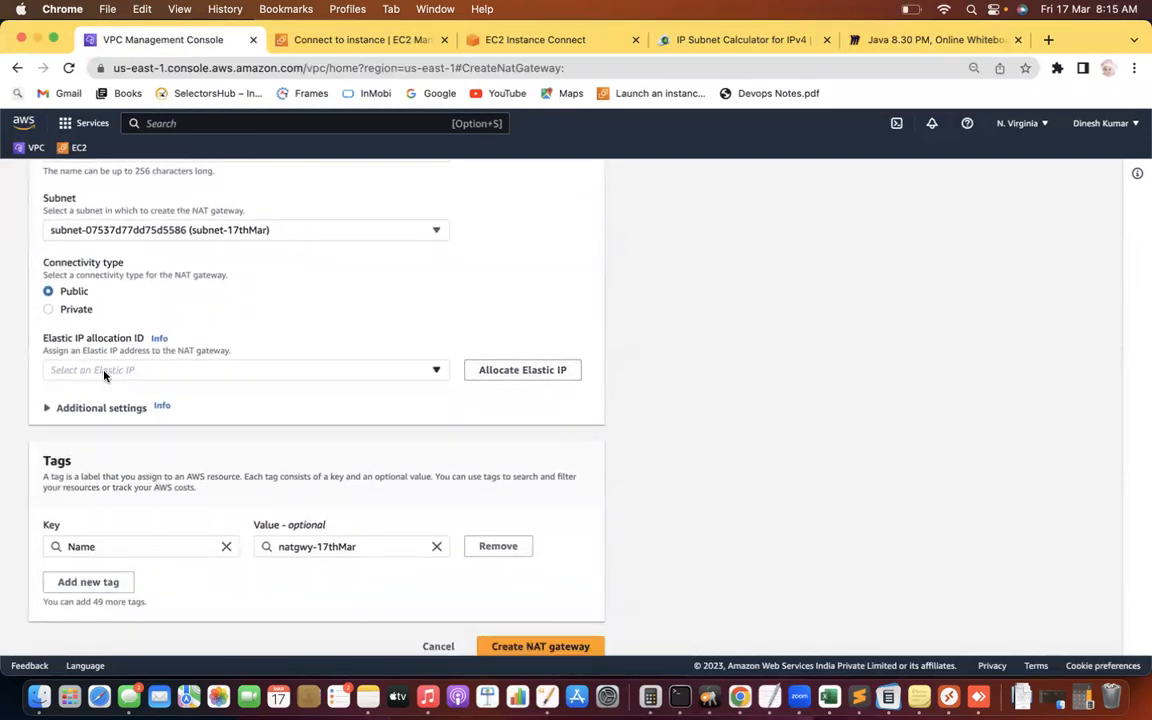
pyautogui.click(103, 375)
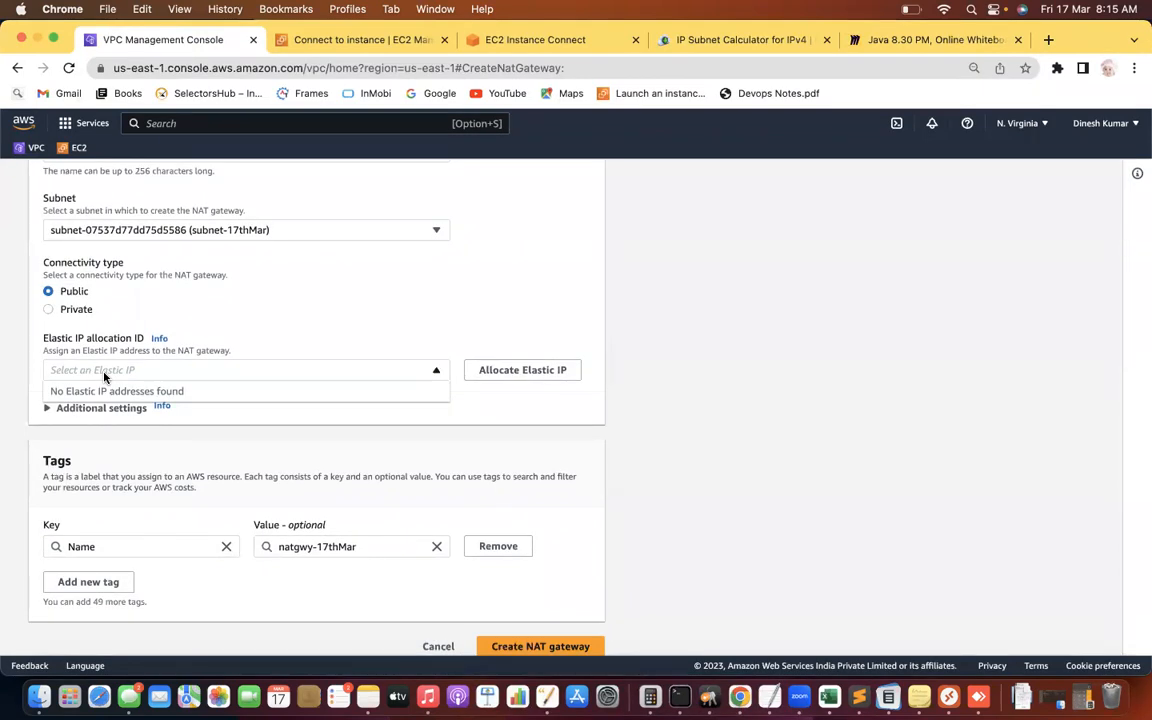
pyautogui.click(522, 371)
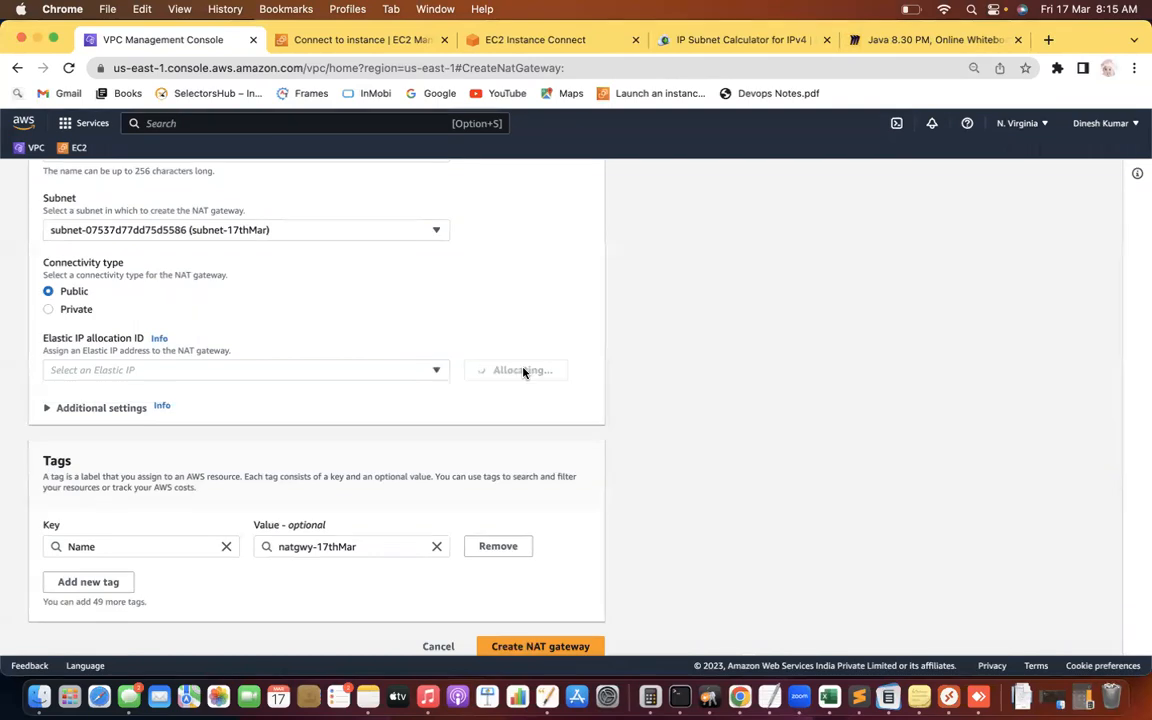
pyautogui.scroll(-5, 513, 355)
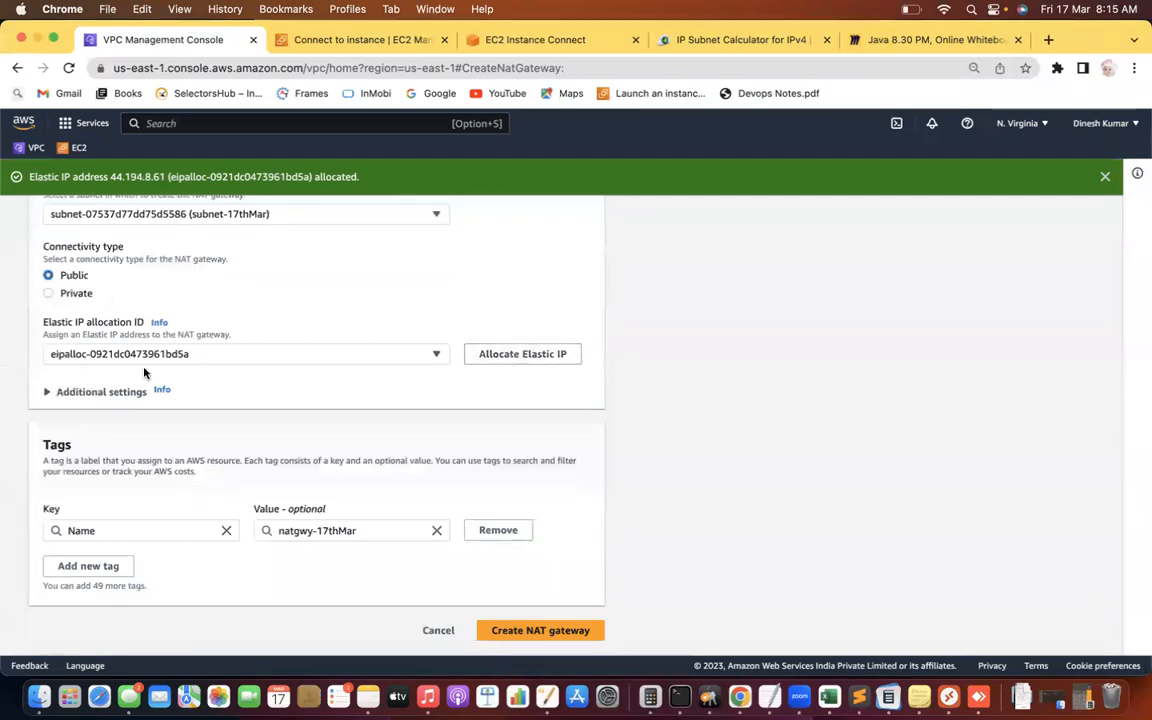
pyautogui.click(507, 628)
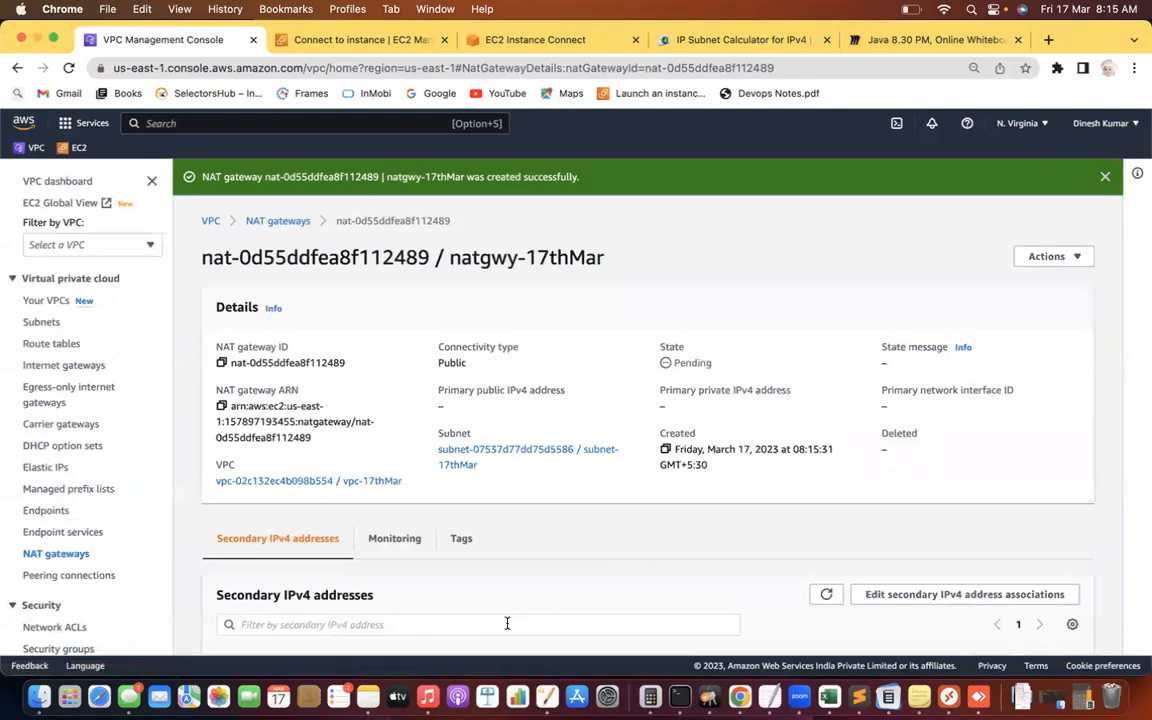
# - Refresh the NAT gateways list to confirm the new gateway is Pending, then view route tables
pyautogui.click(60, 556)
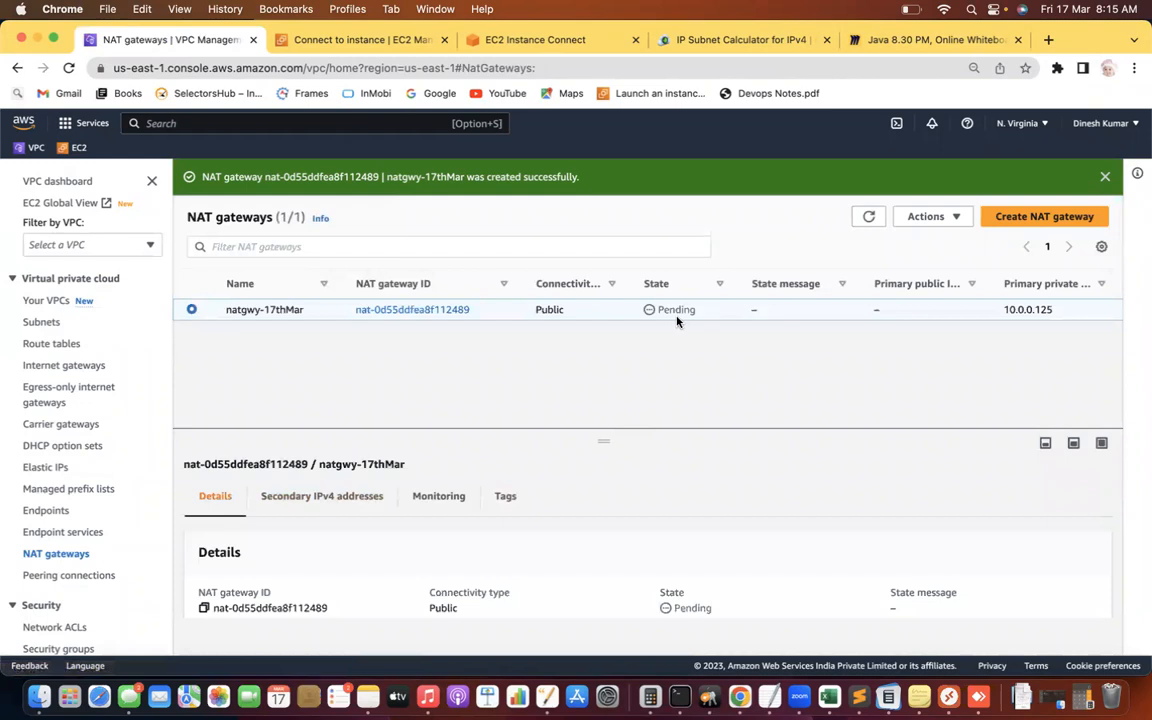
pyautogui.click(867, 219)
pyautogui.click(867, 220)
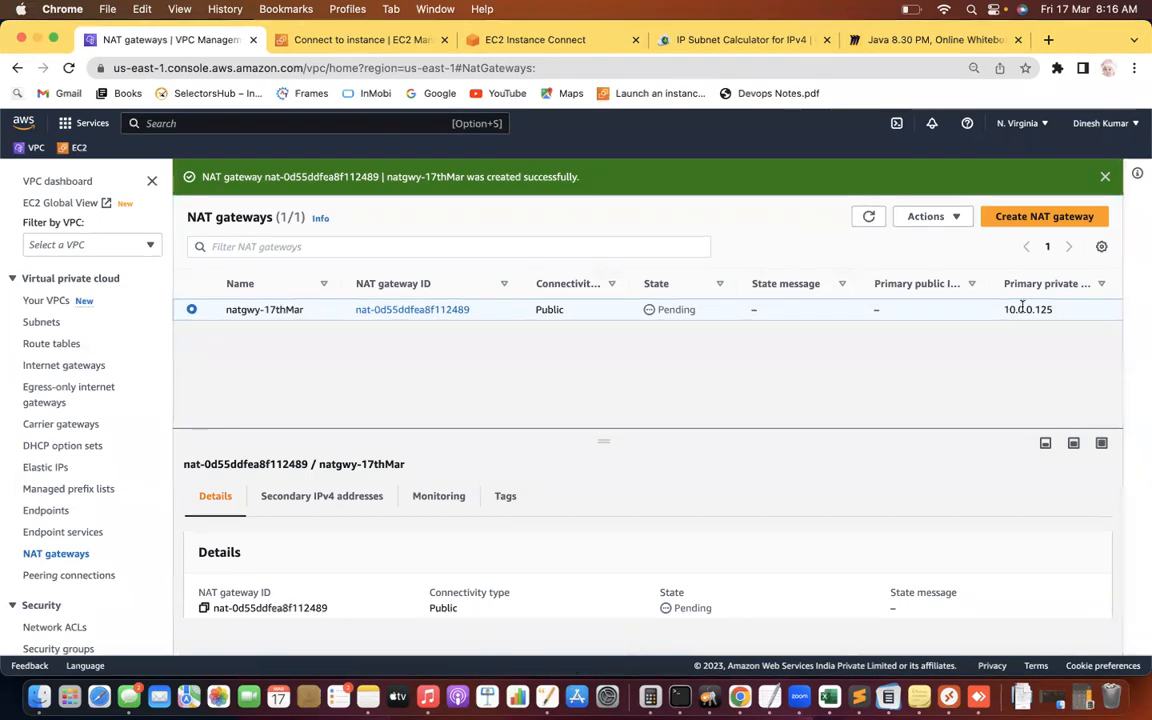
pyautogui.click(946, 218)
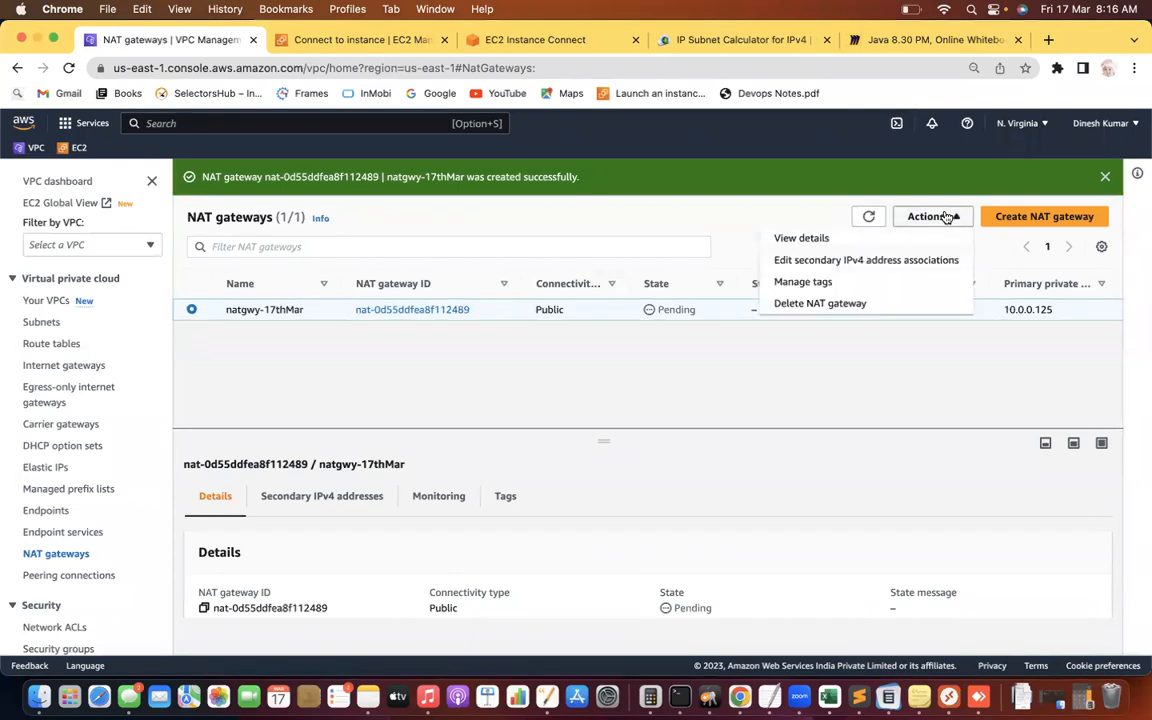
pyautogui.click(306, 358)
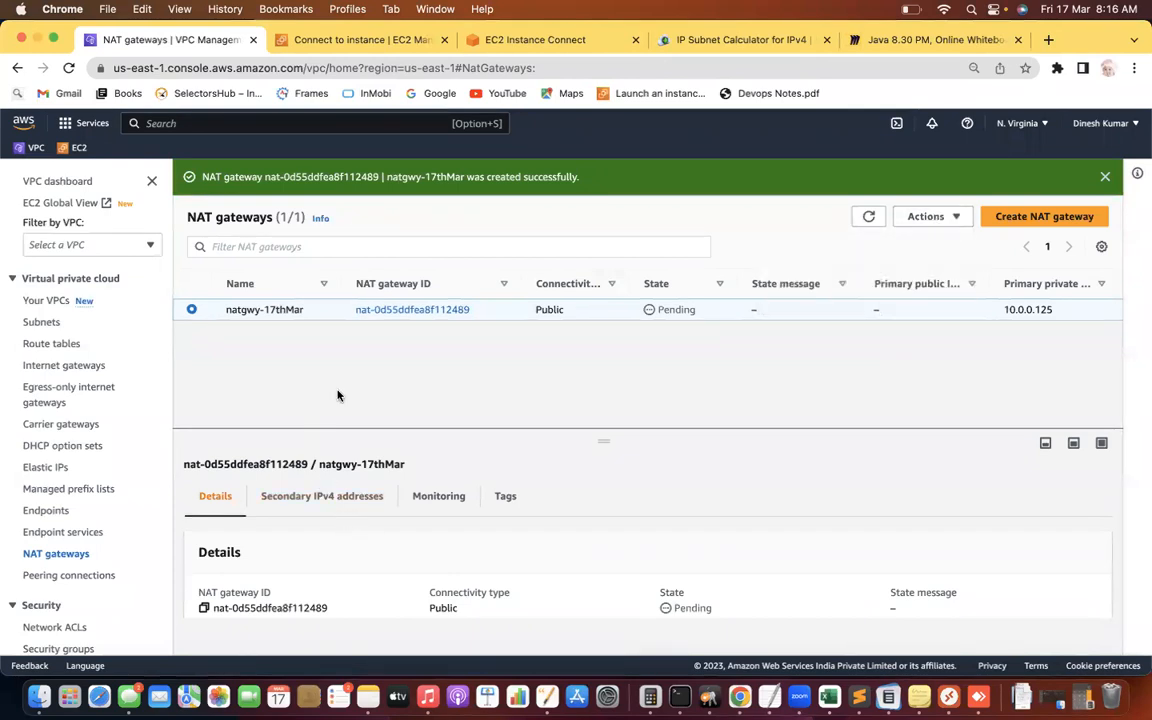
pyautogui.click(60, 346)
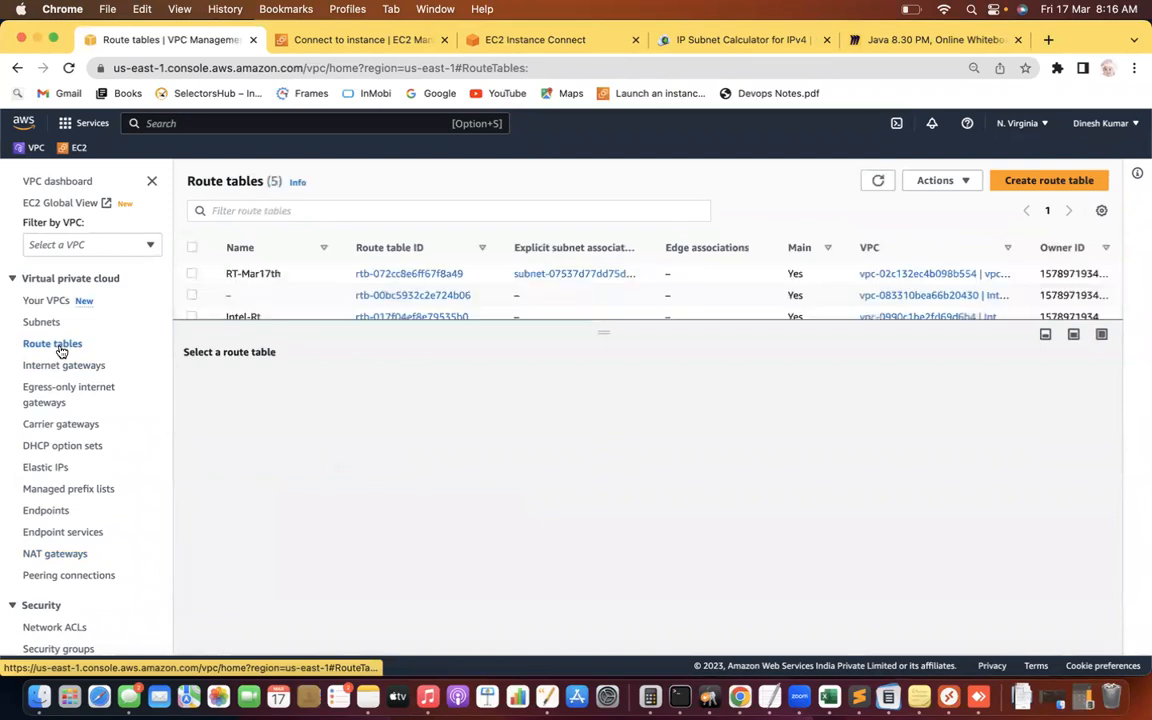
pyautogui.press('super+Tab')
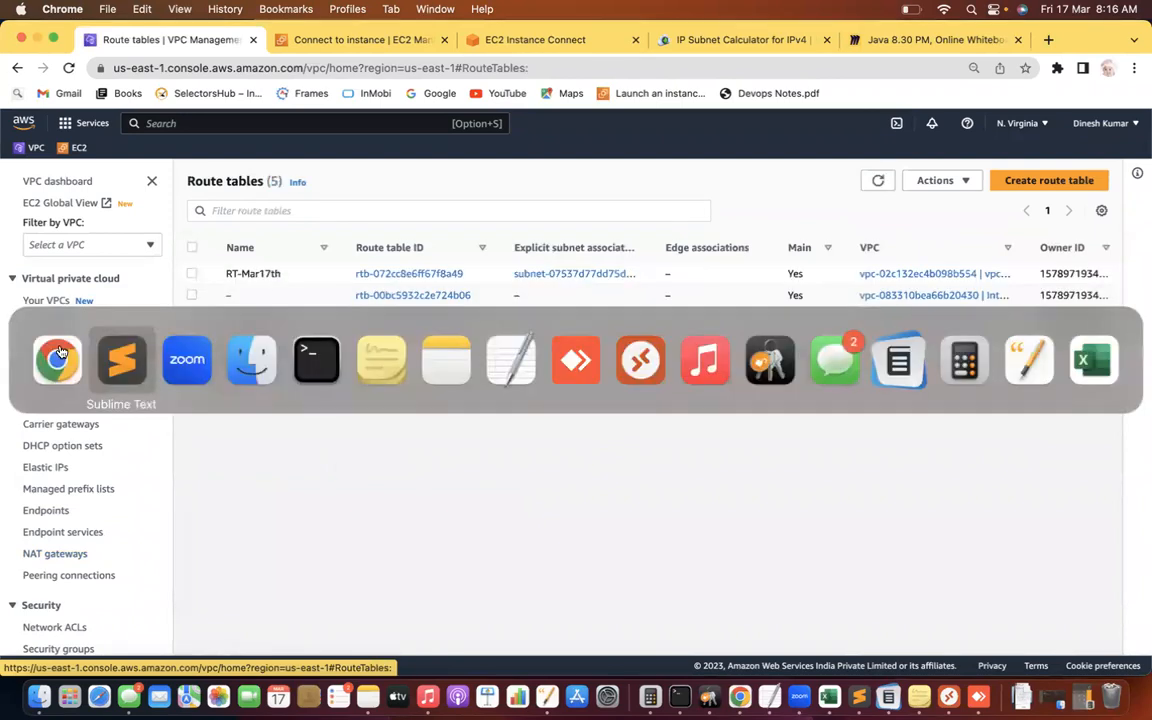
pyautogui.click(58, 358)
pyautogui.click(902, 40)
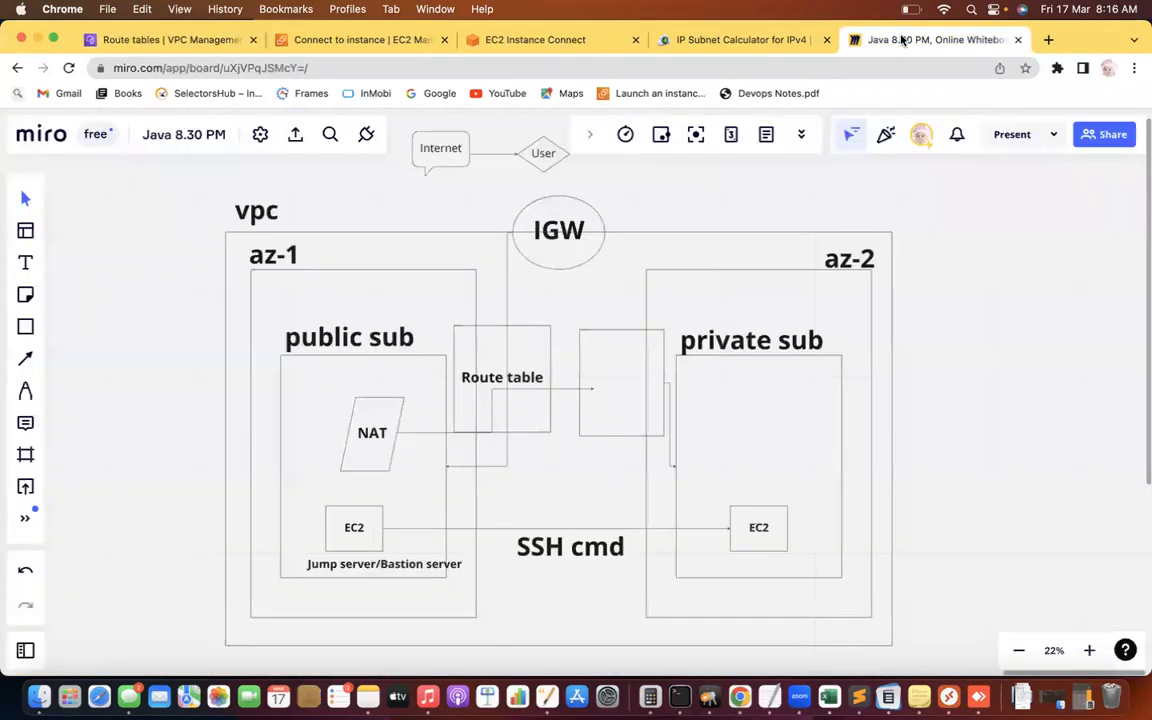
pyautogui.click(629, 403)
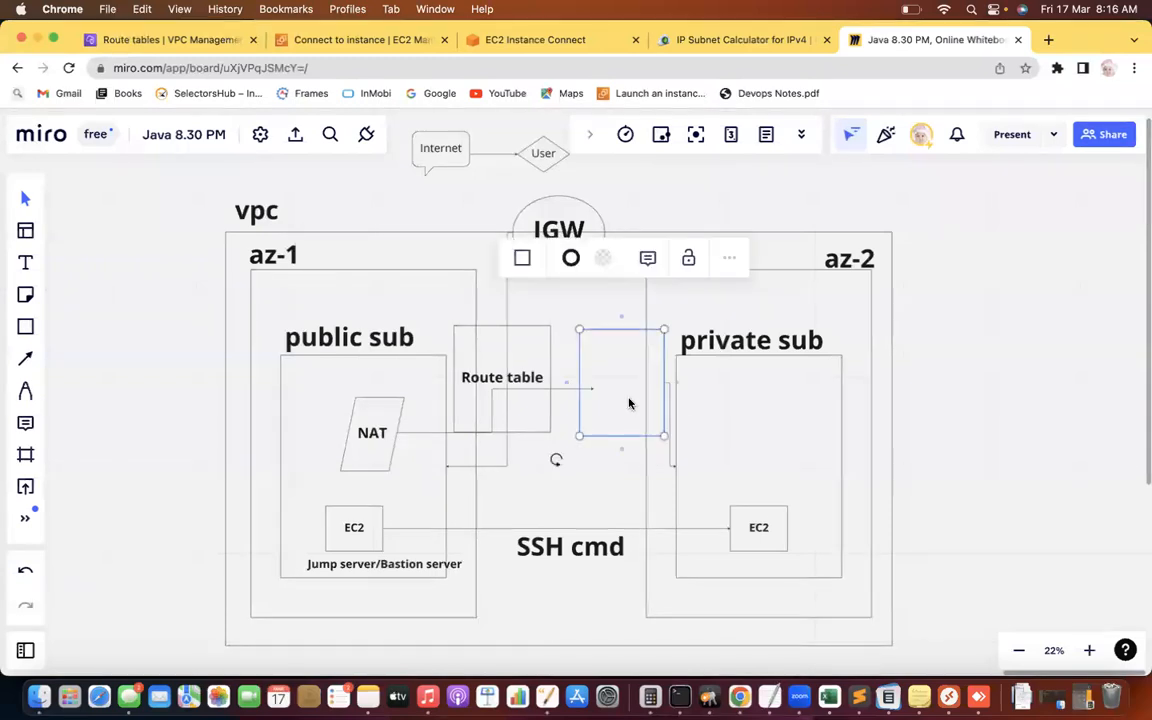
pyautogui.click(360, 454)
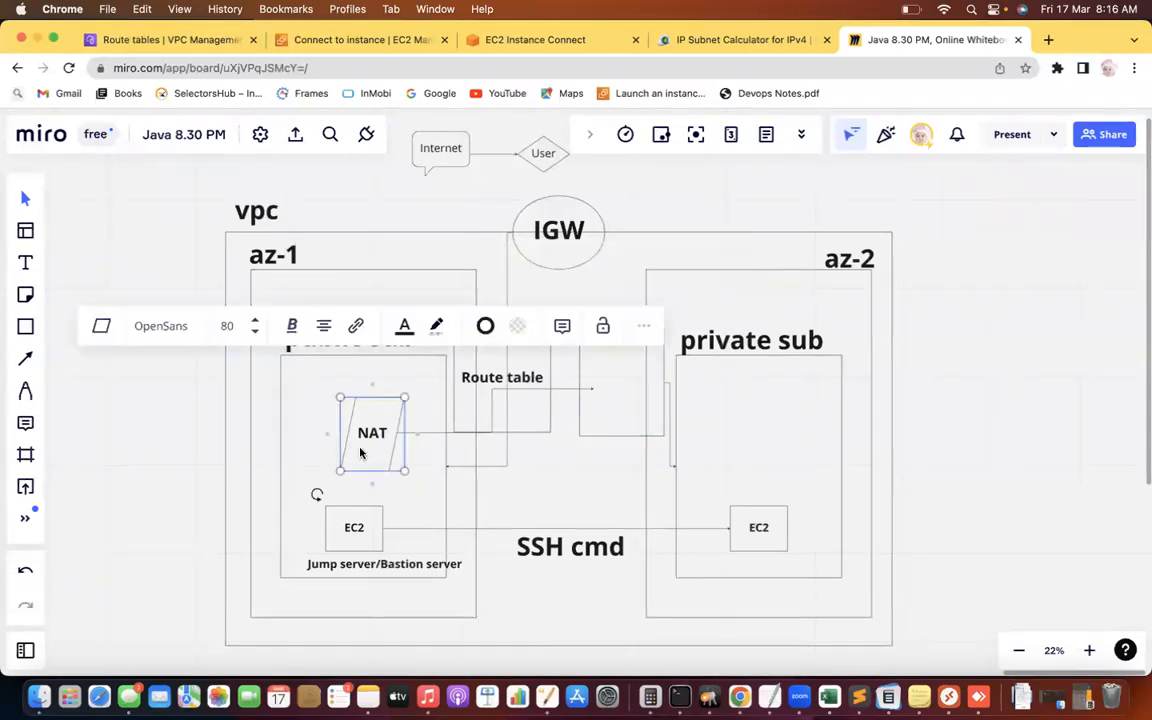
pyautogui.click(594, 389)
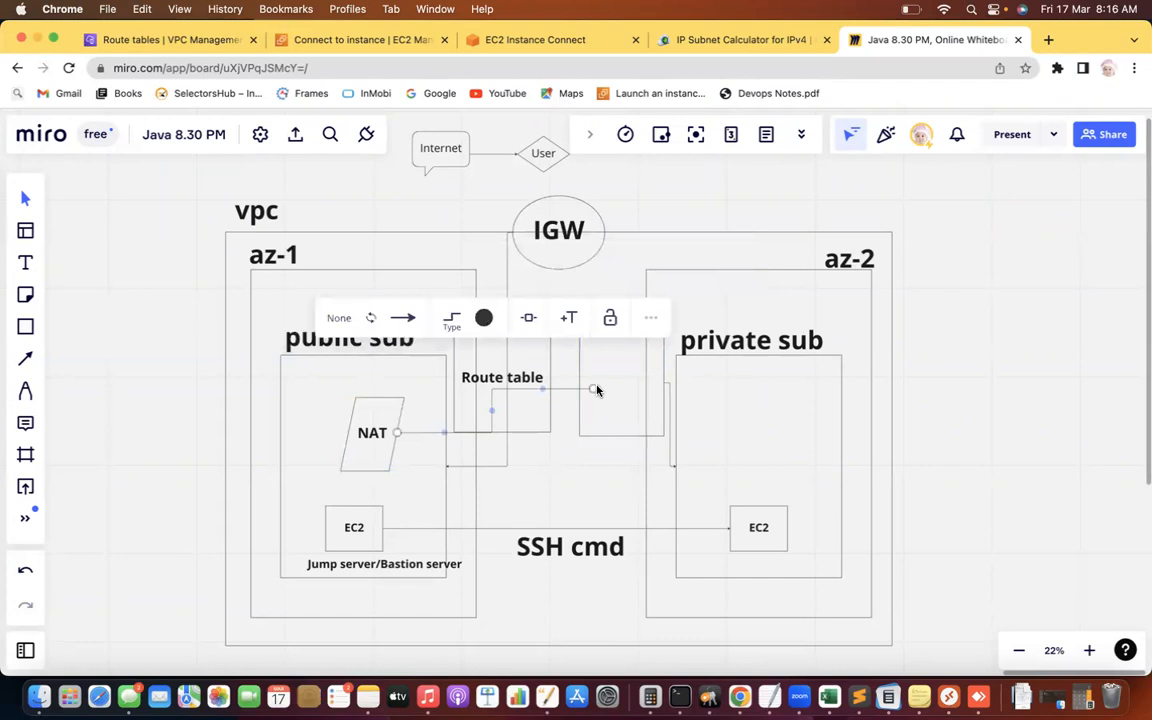
pyautogui.click(622, 373)
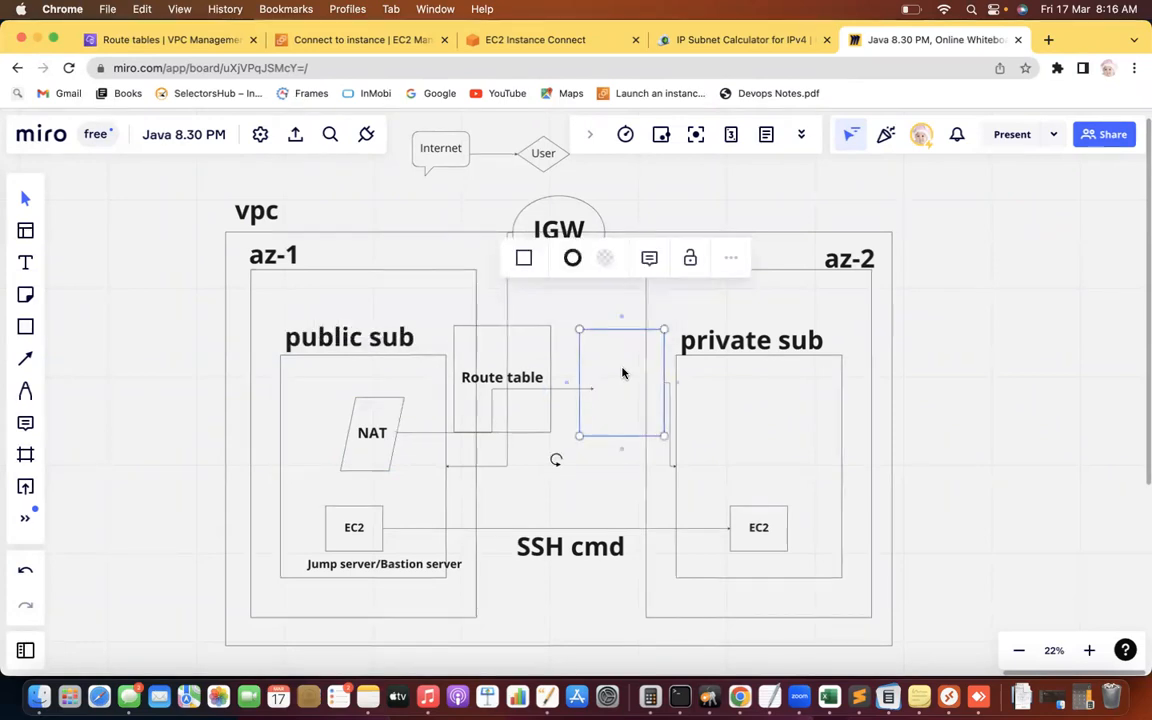
pyautogui.click(372, 425)
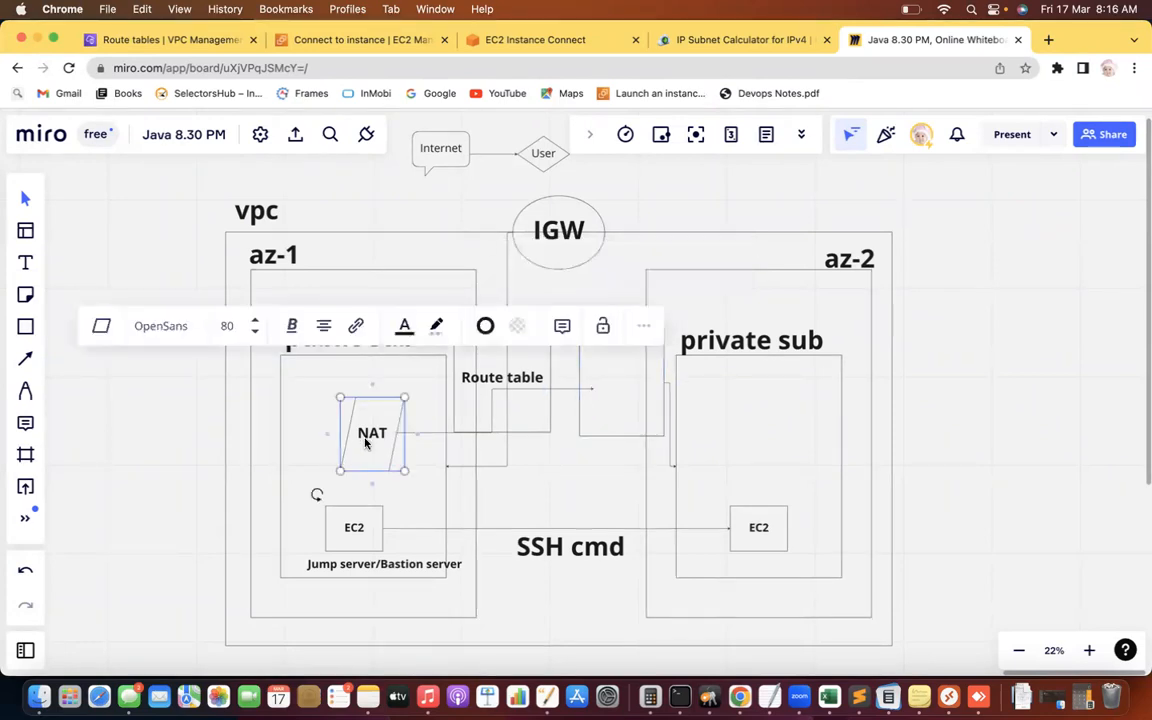
pyautogui.click(753, 432)
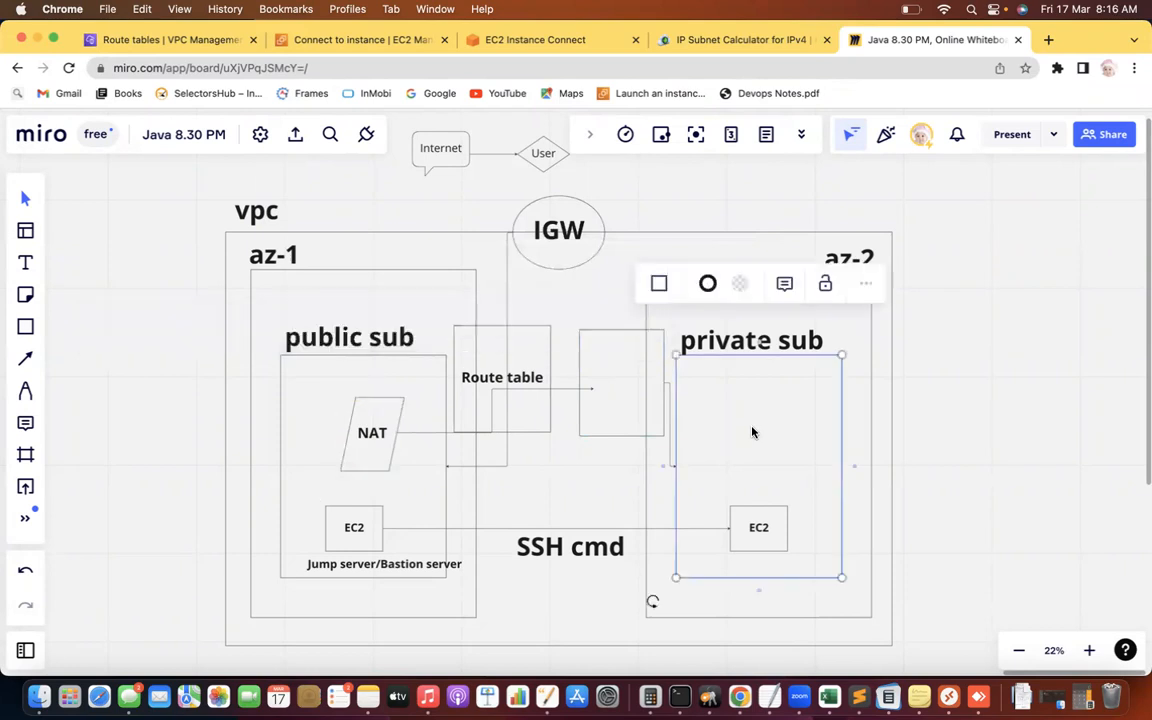
pyautogui.click(626, 386)
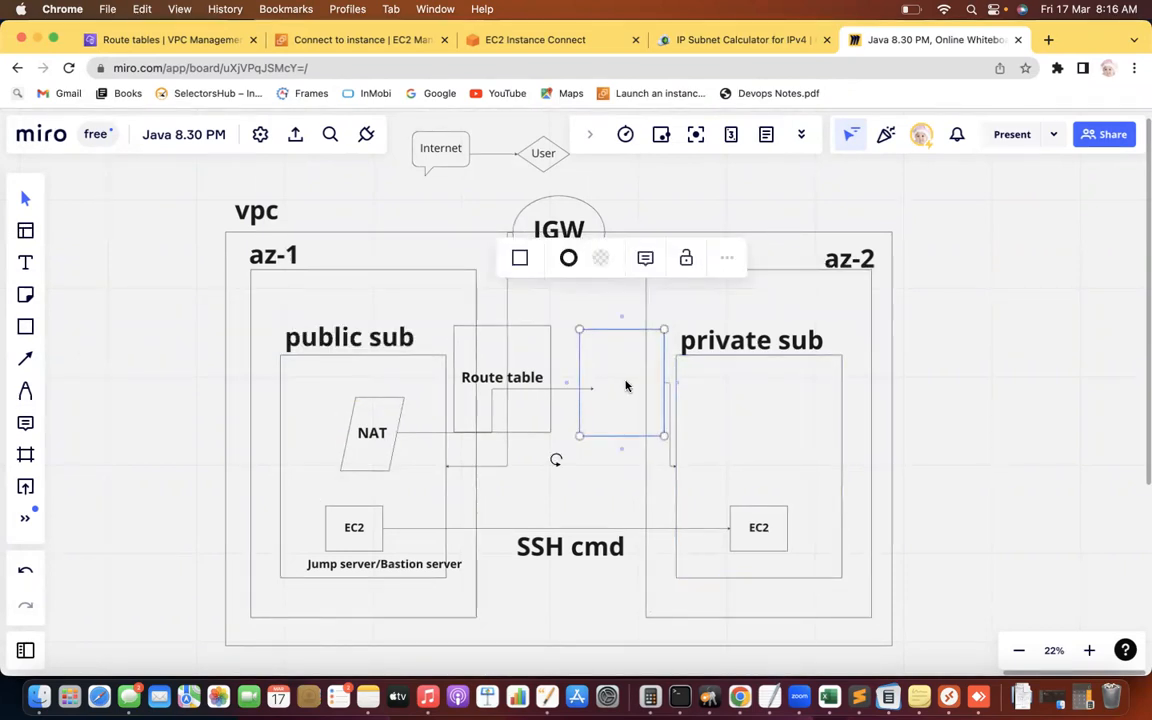
pyautogui.click(373, 437)
pyautogui.click(749, 472)
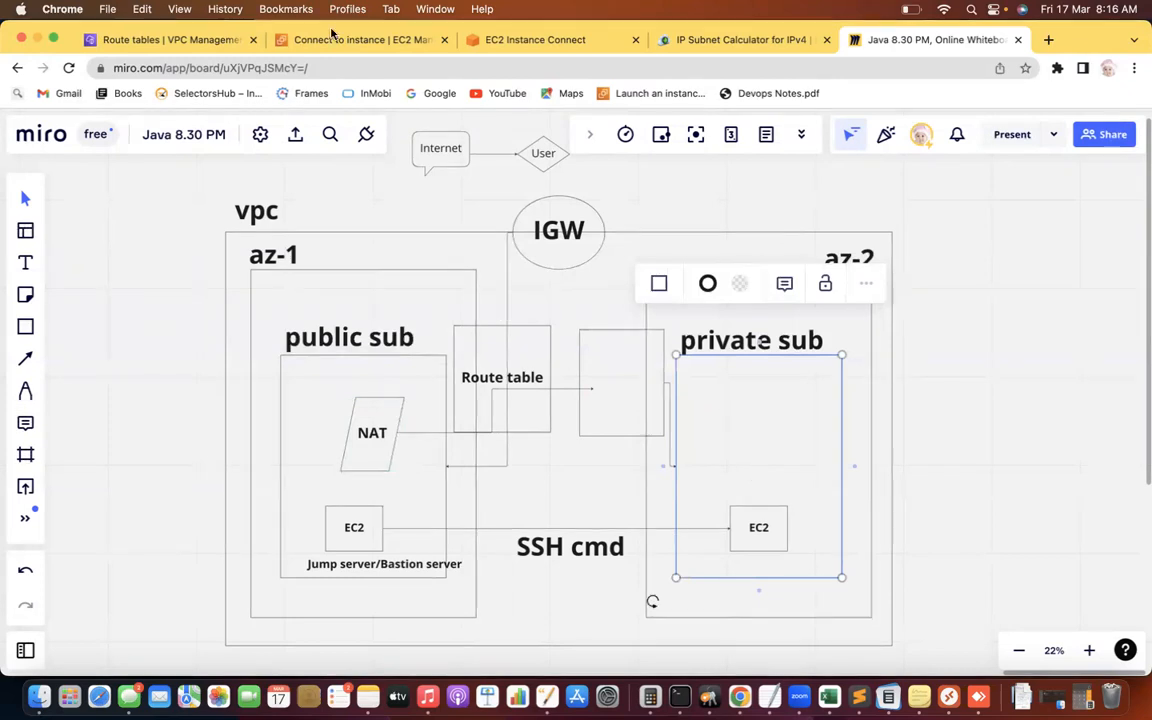
pyautogui.click(195, 38)
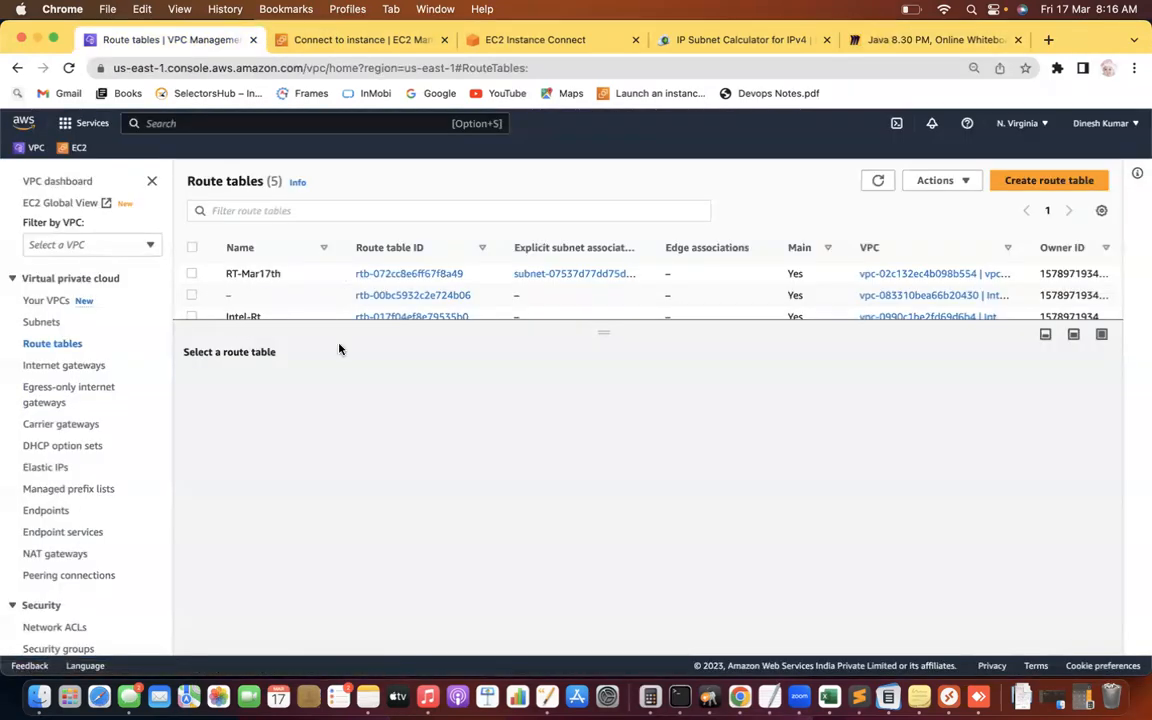
# - Add a 0.0.0.0/0 route to NAT gateway nat-0d55ddfea8f112489 in RT-Private-17thMar and save
pyautogui.moveTo(619, 334); pyautogui.dragTo(604, 396)
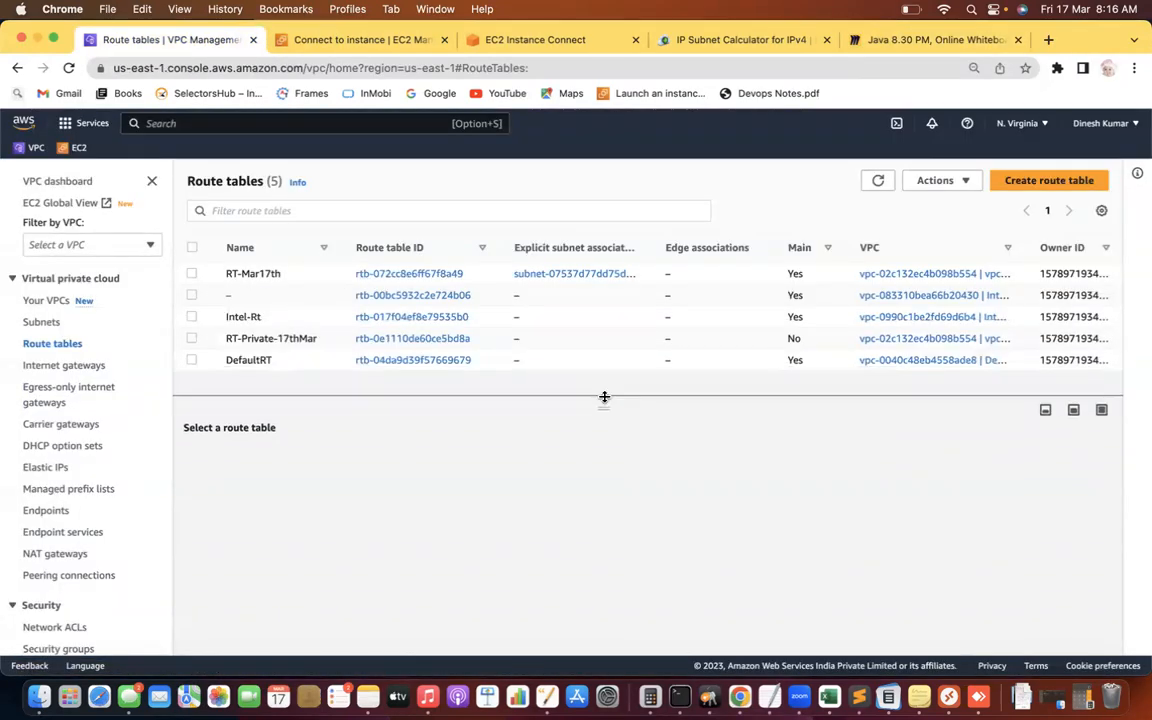
pyautogui.click(195, 341)
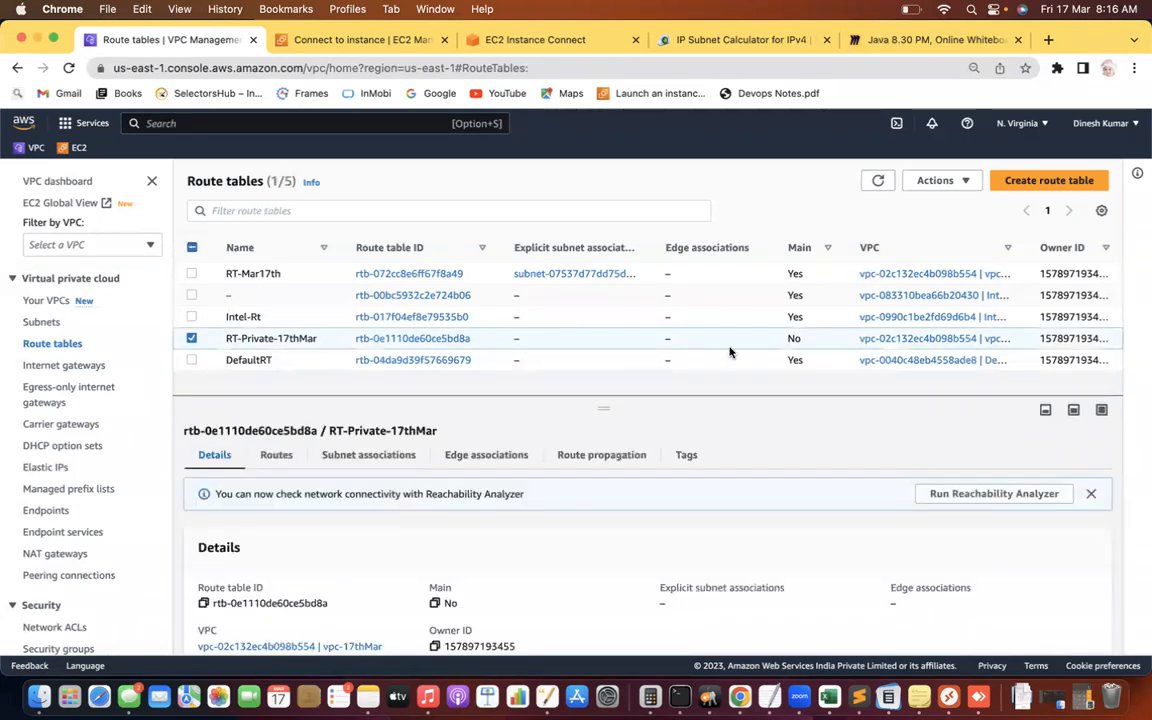
pyautogui.click(274, 453)
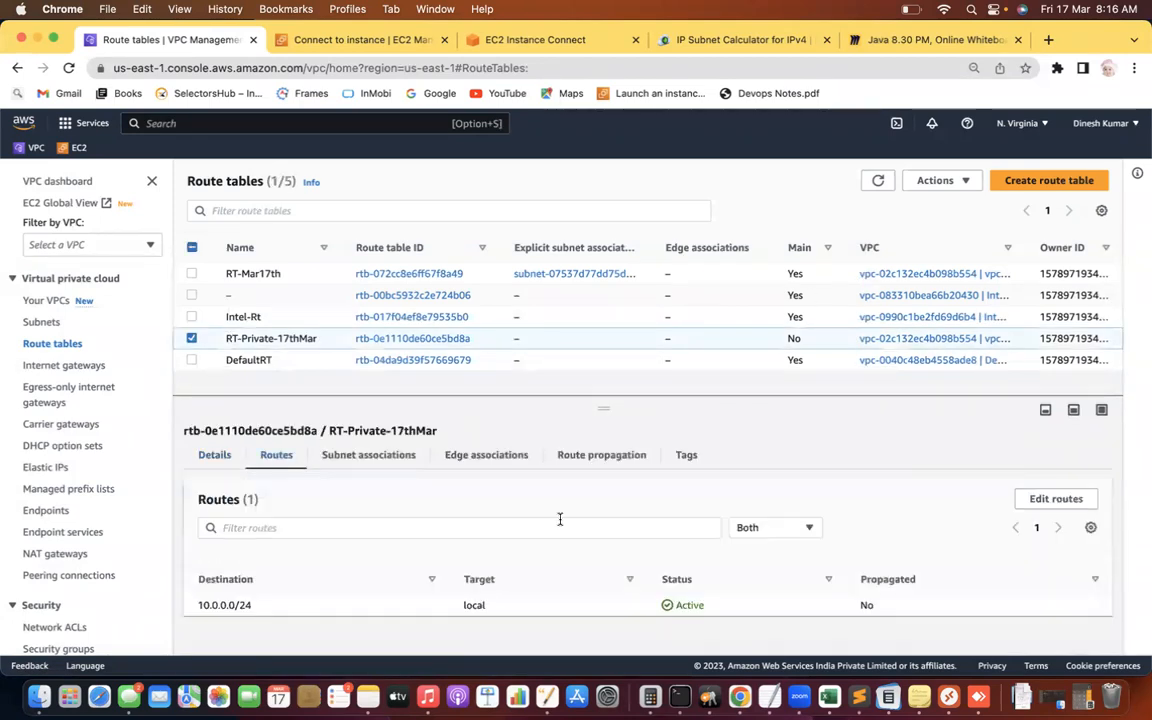
pyautogui.click(1080, 500)
pyautogui.click(88, 361)
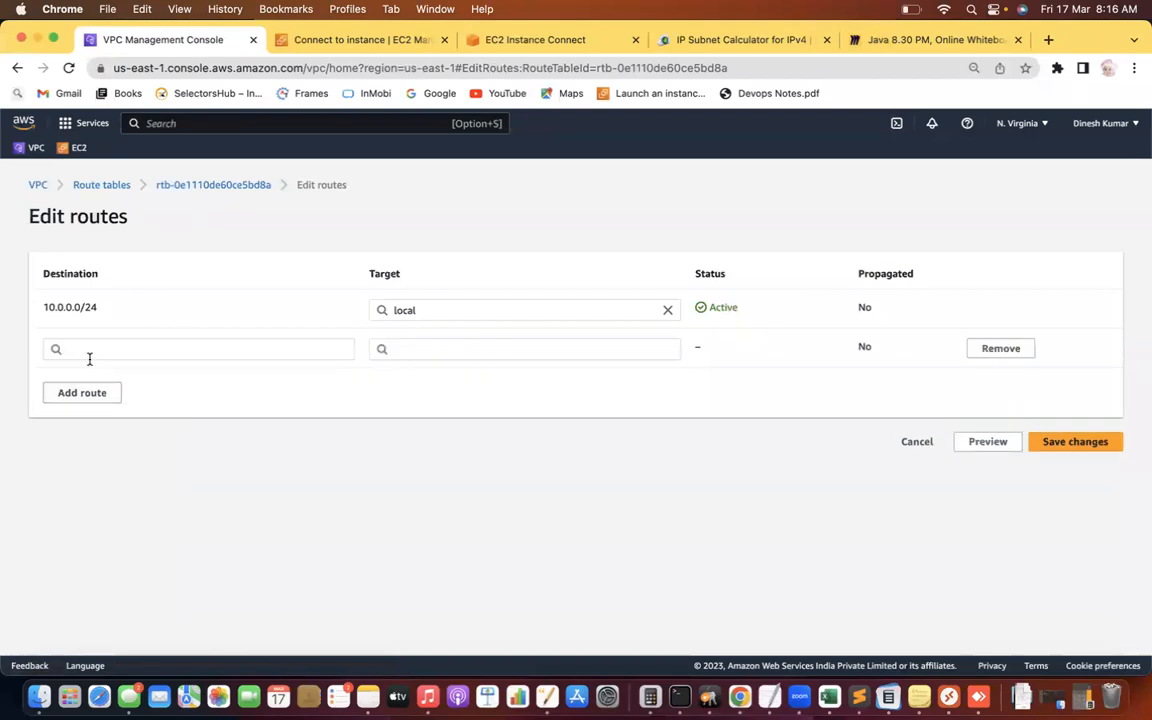
pyautogui.click(137, 350)
pyautogui.click(133, 372)
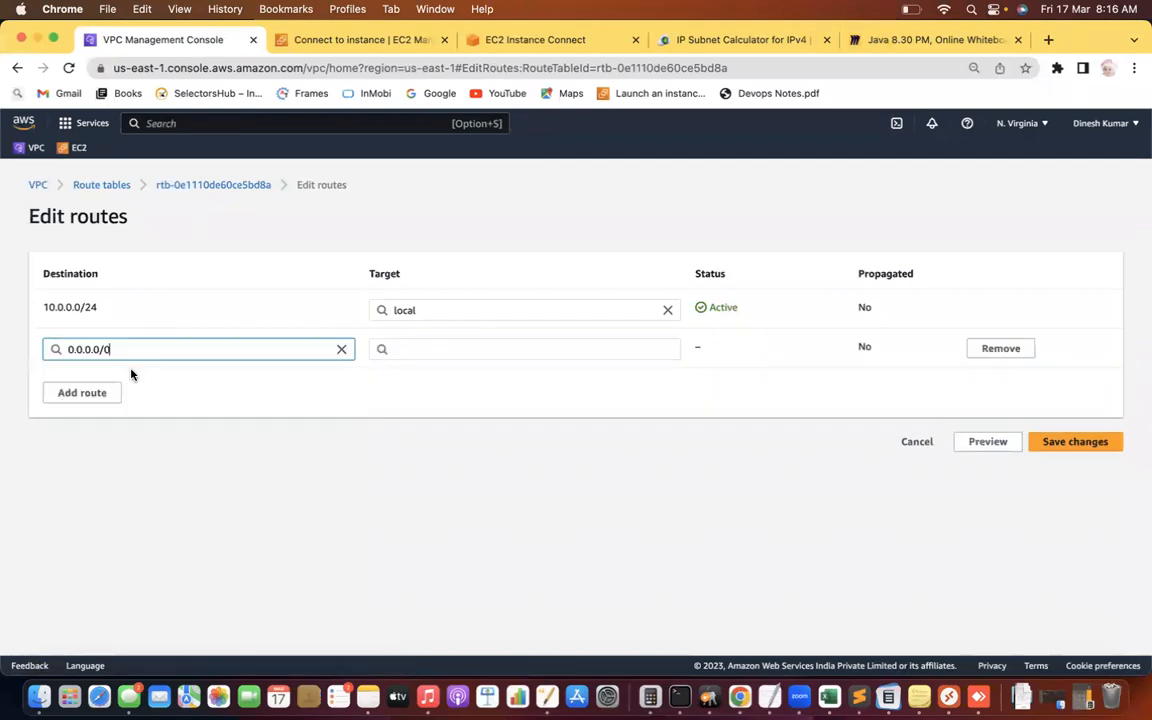
pyautogui.click(431, 353)
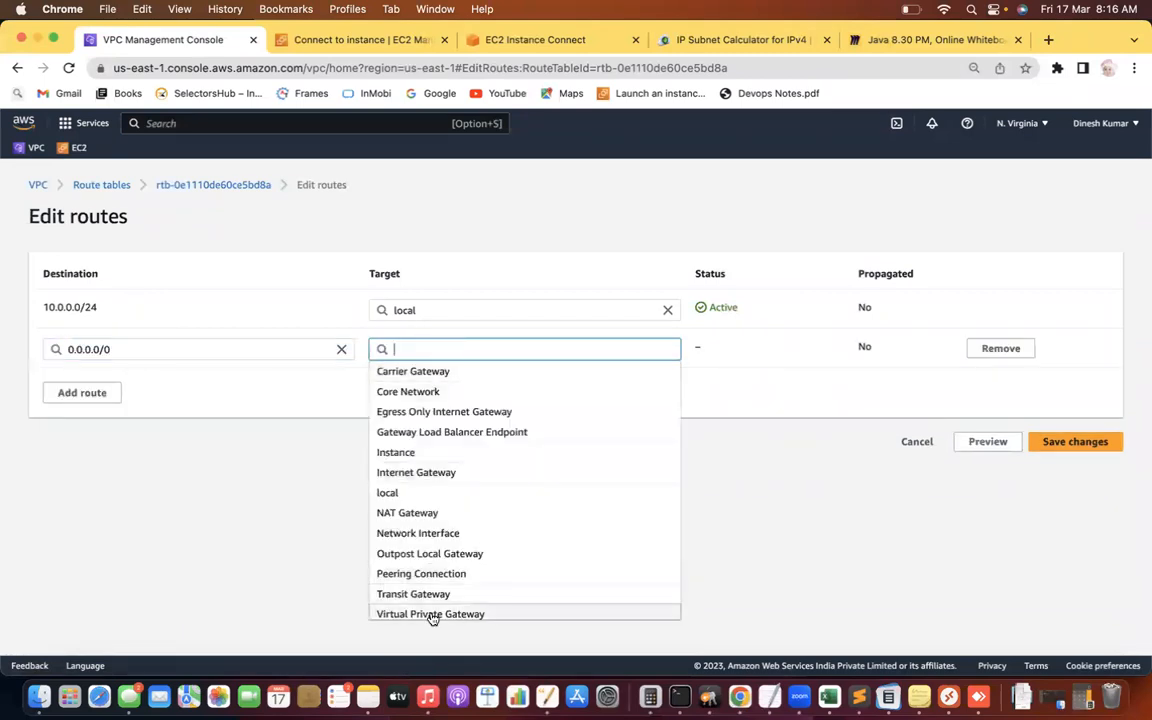
pyautogui.click(430, 514)
pyautogui.click(514, 371)
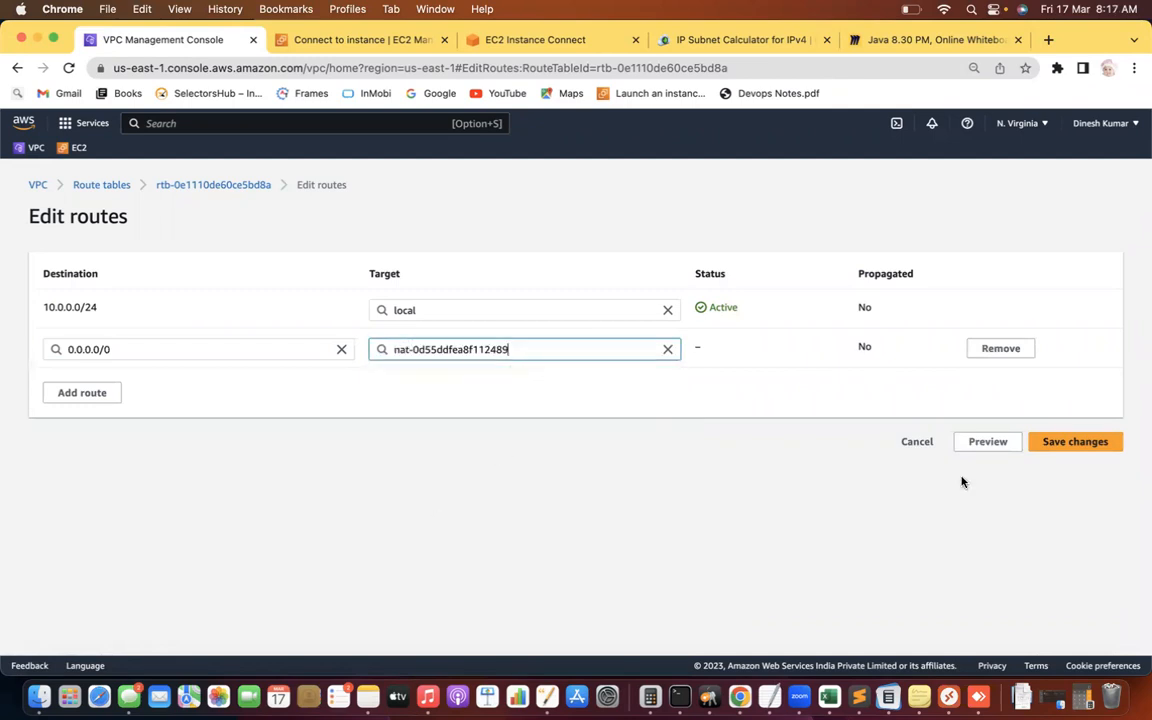
pyautogui.click(1049, 442)
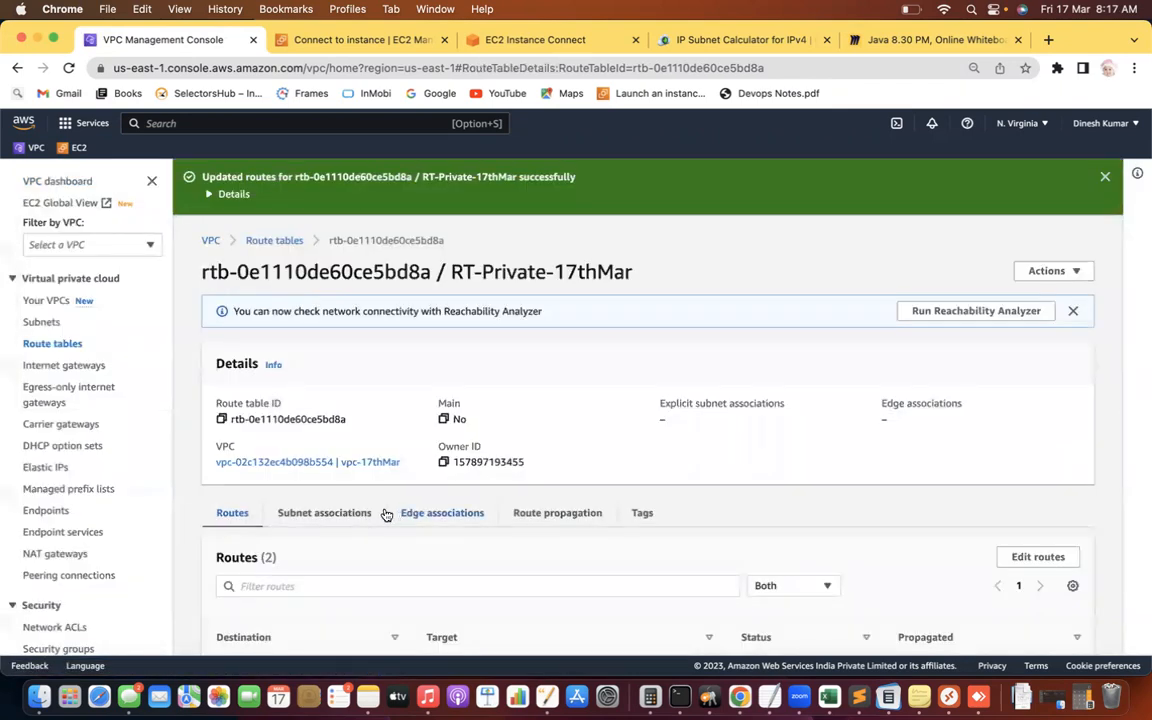
# - Associate subnet-02-17thmar with RT-Private-17thMar, then bring up the Miro VPC diagram
pyautogui.click(343, 513)
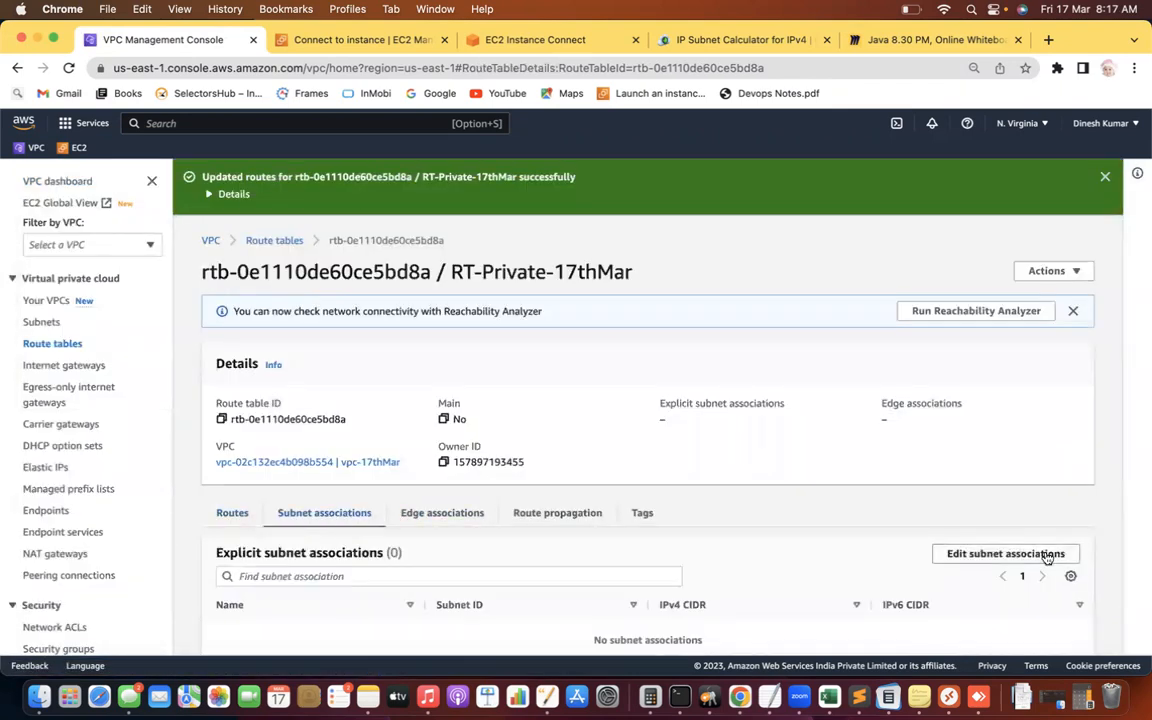
pyautogui.click(1046, 554)
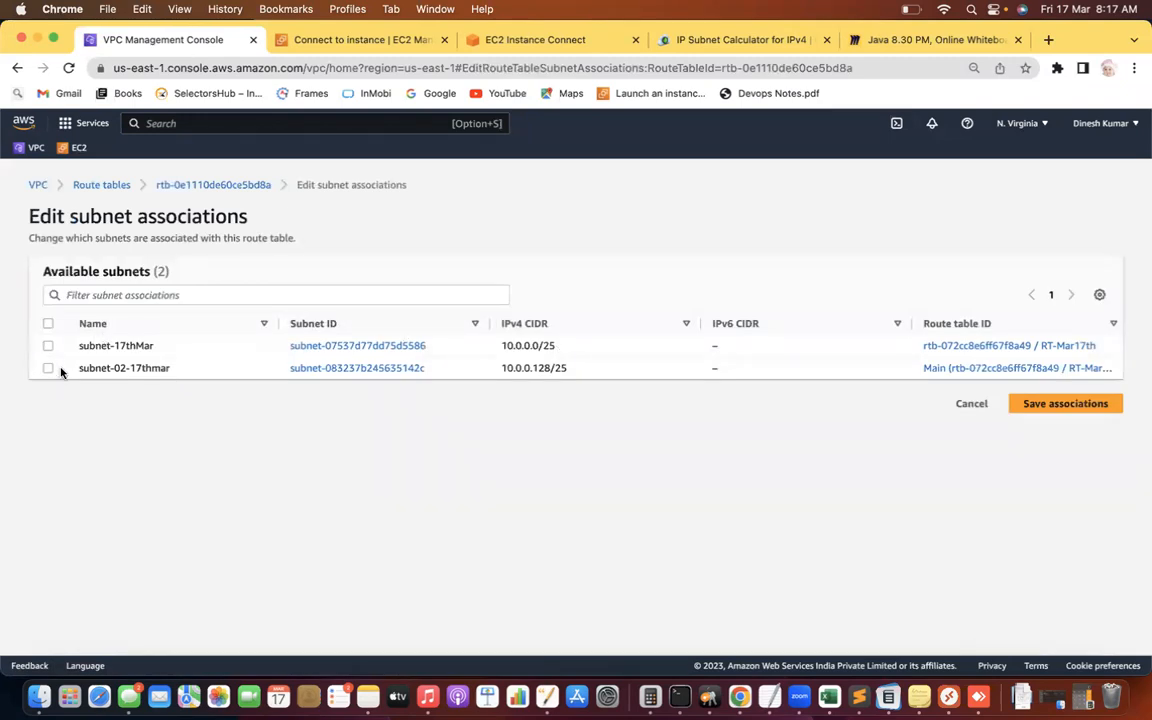
pyautogui.click(49, 368)
pyautogui.click(1066, 504)
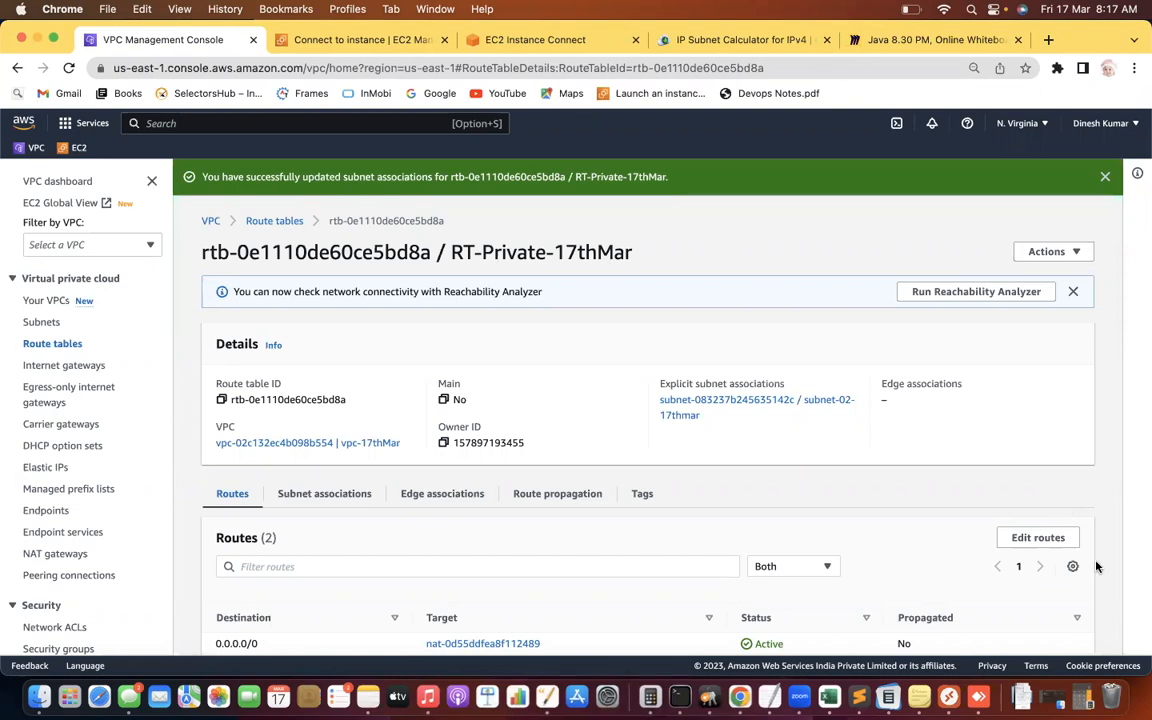
pyautogui.press('super+Tab')
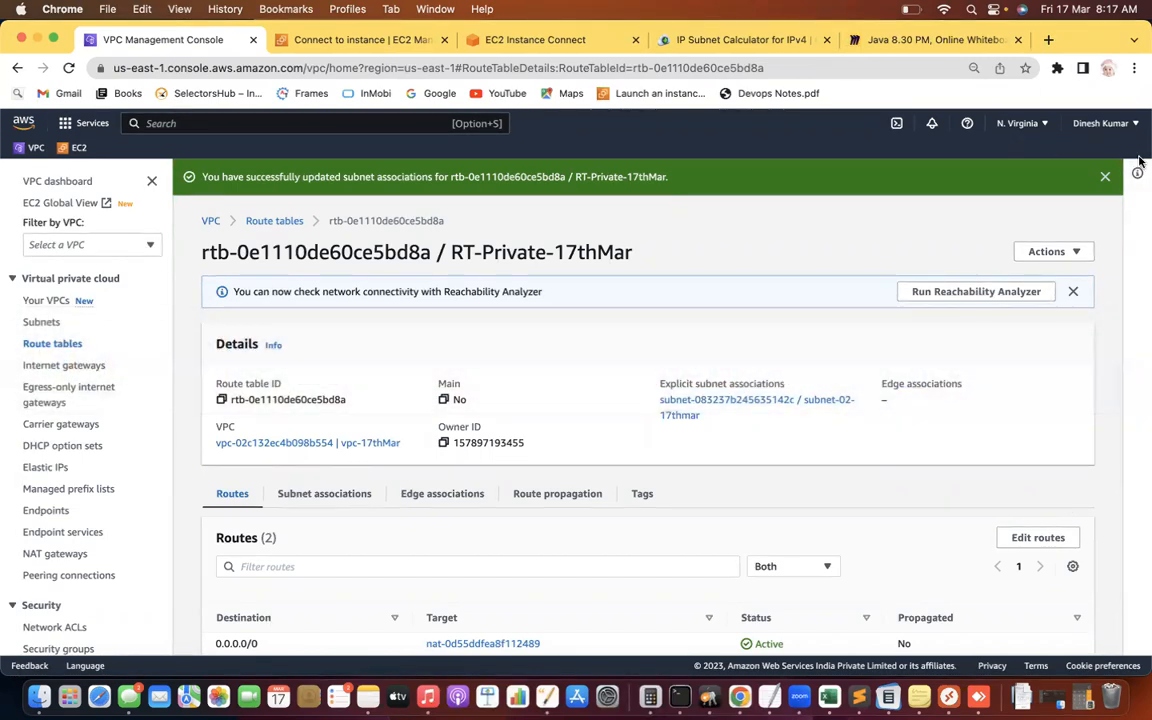
pyautogui.click(905, 39)
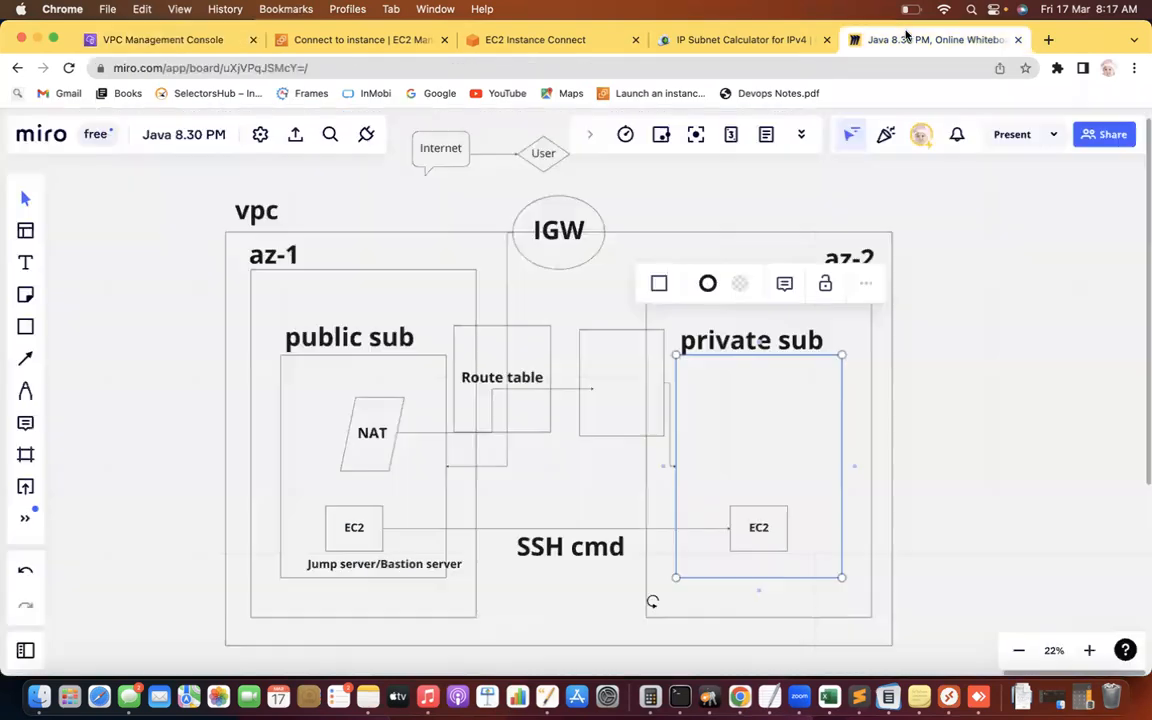
# - Review the NAT, private subnet and both EC2 boxes, then return to the bastion terminal
pyautogui.click(383, 433)
pyautogui.click(592, 388)
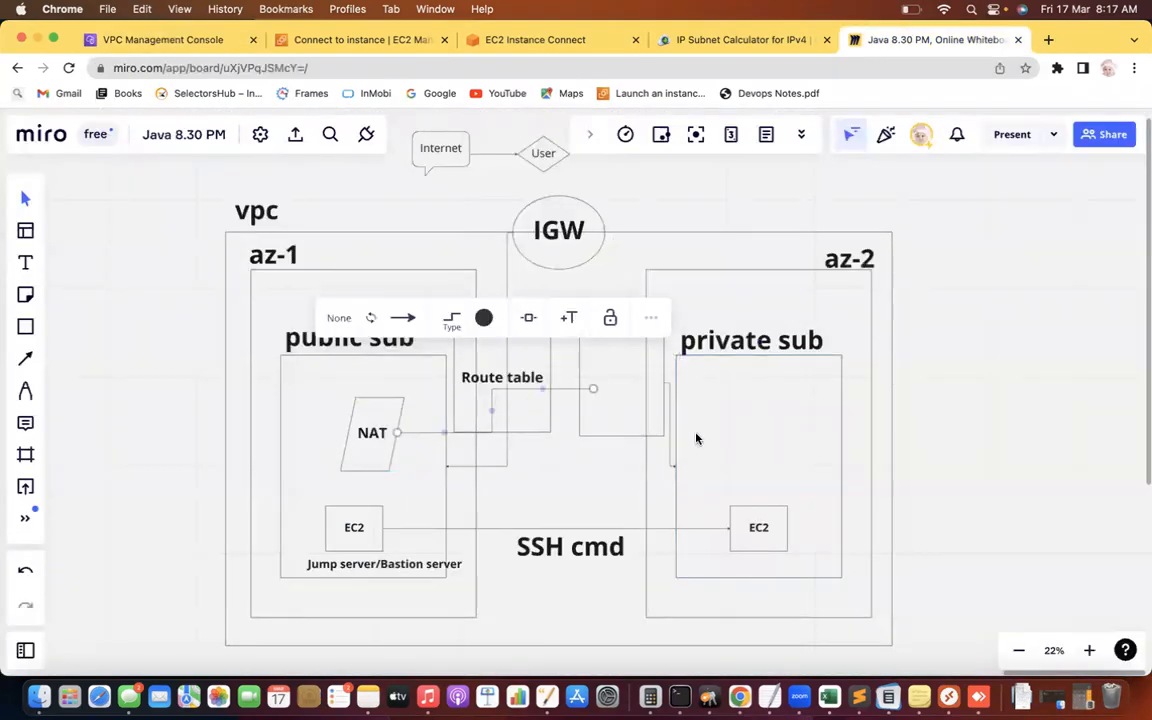
pyautogui.click(697, 438)
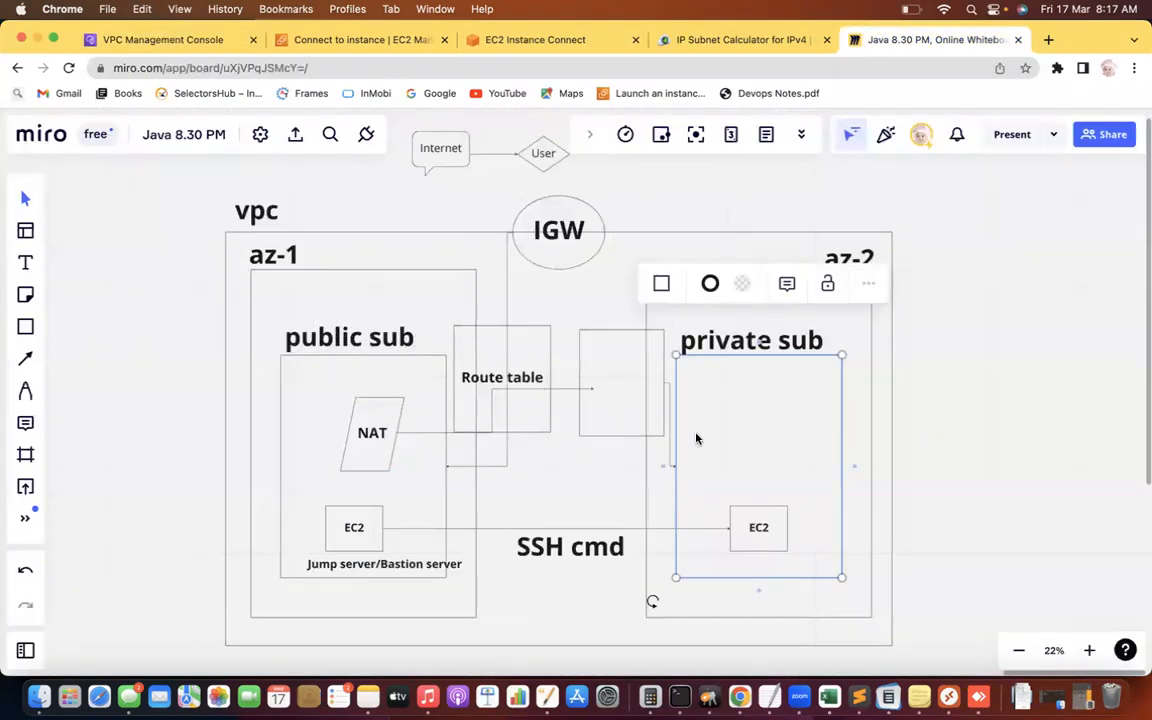
pyautogui.click(343, 538)
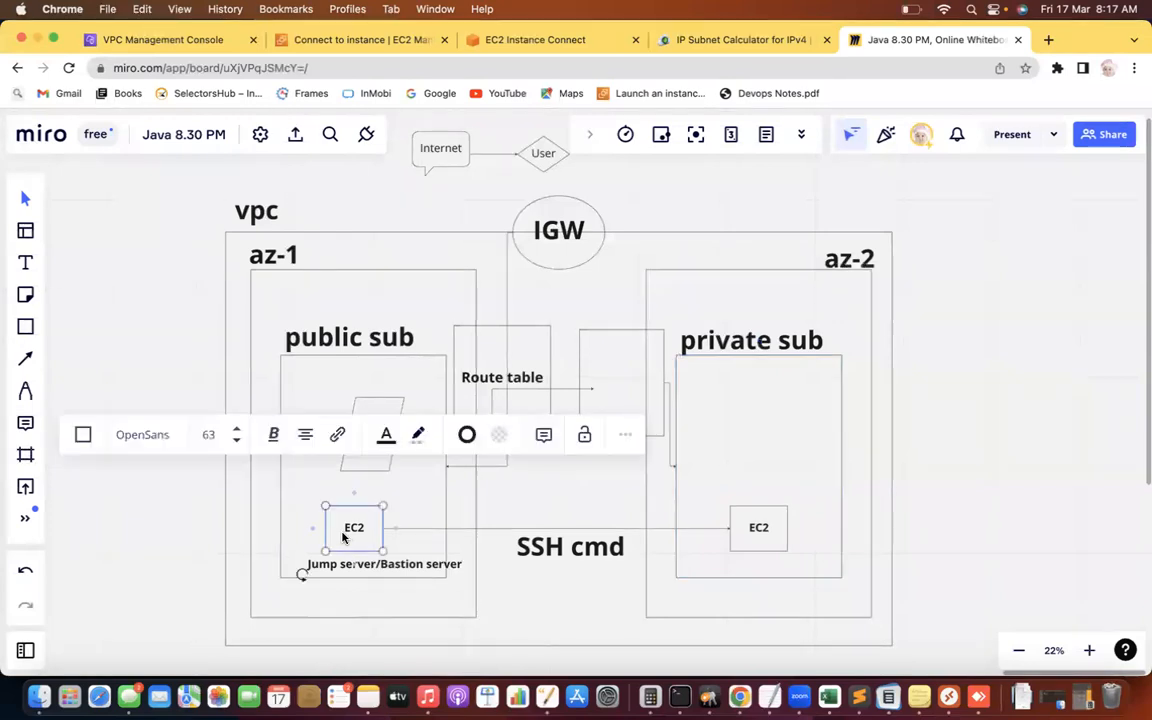
pyautogui.click(776, 538)
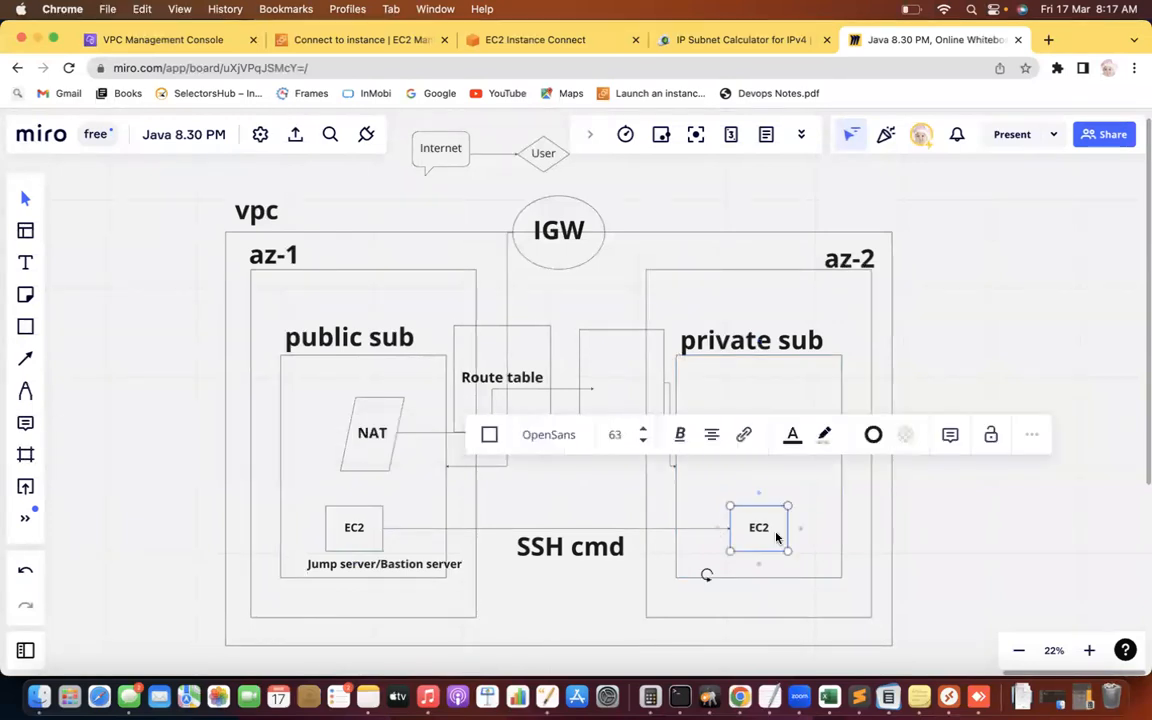
pyautogui.click(340, 547)
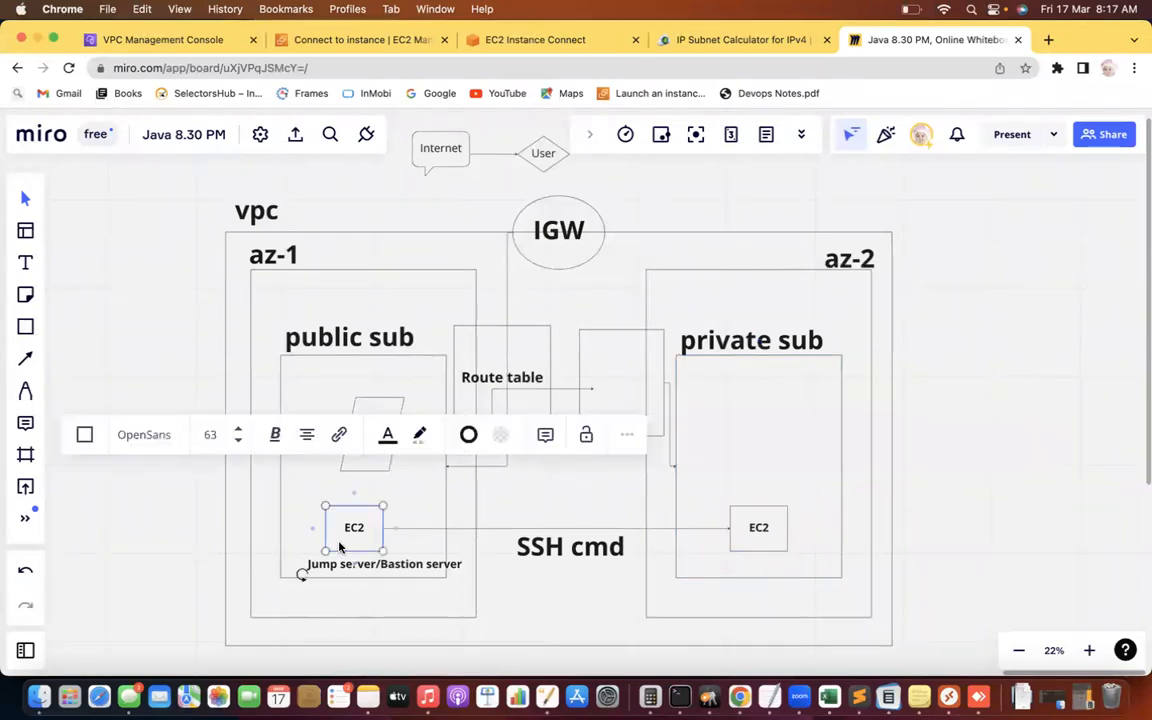
pyautogui.click(749, 539)
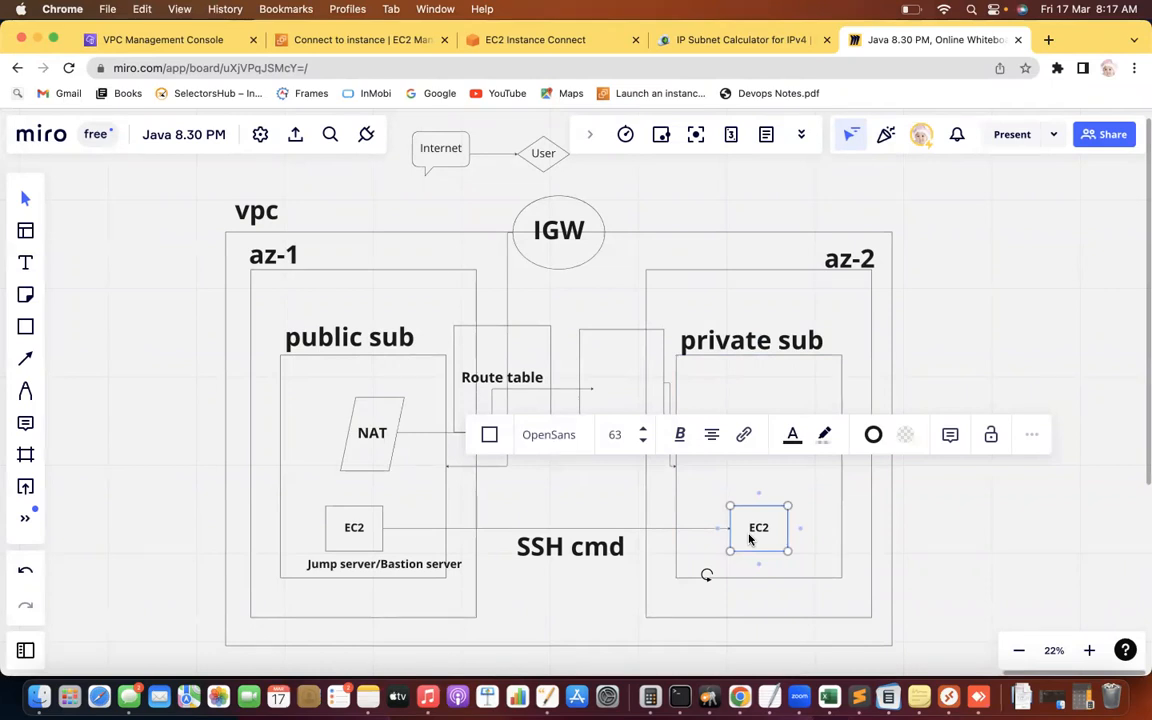
pyautogui.click(348, 41)
pyautogui.click(555, 40)
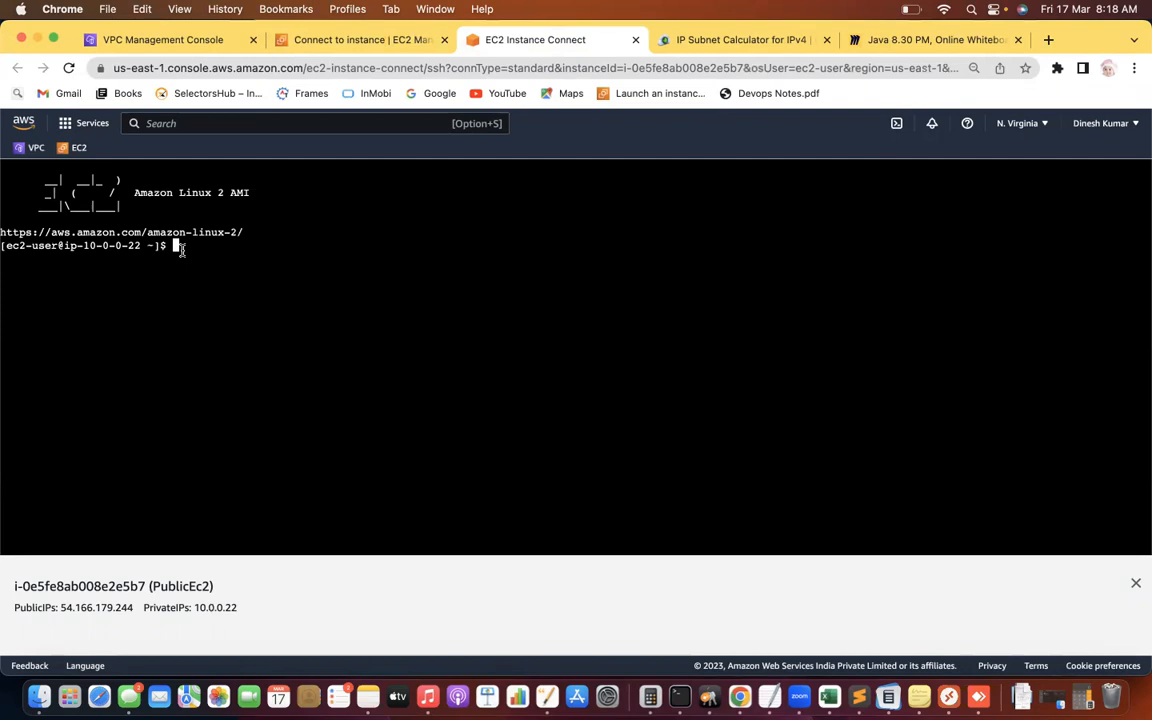
# - Create an empty kp-vpc.pem in vim on the bastion and bring up the Sublime notes
pyautogui.write('vm')
pyautogui.write('m')
pyautogui.write('kp')
pyautogui.write('-v')
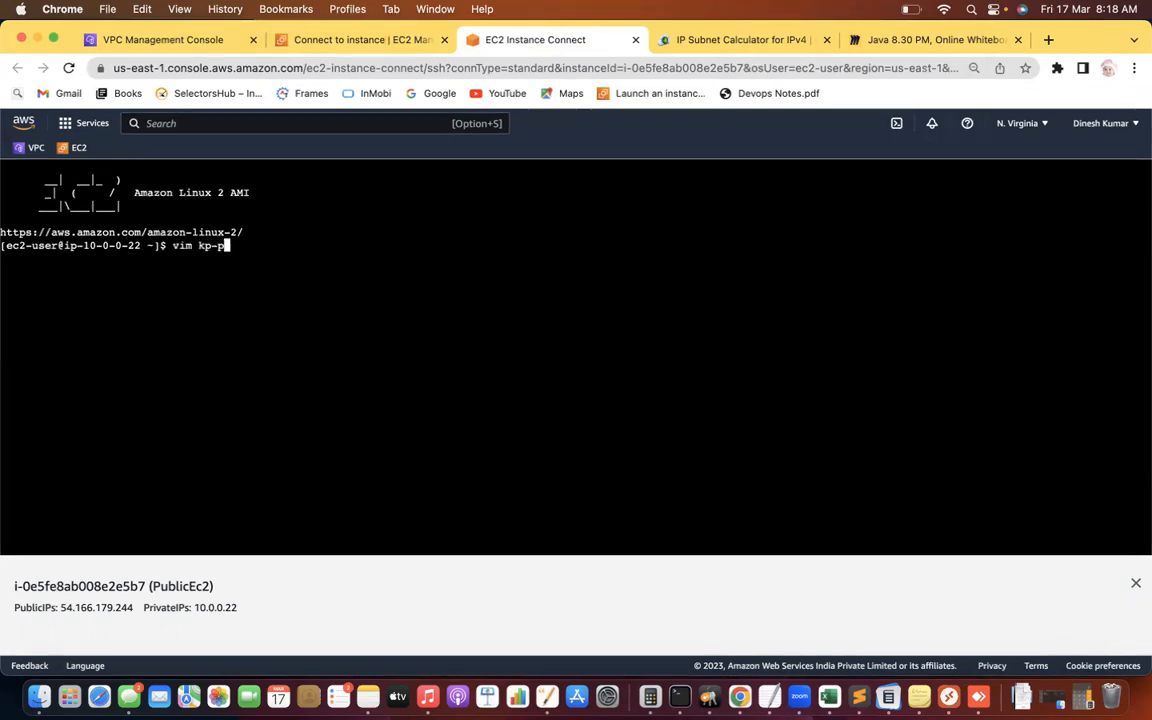
pyautogui.write('pc.pem')
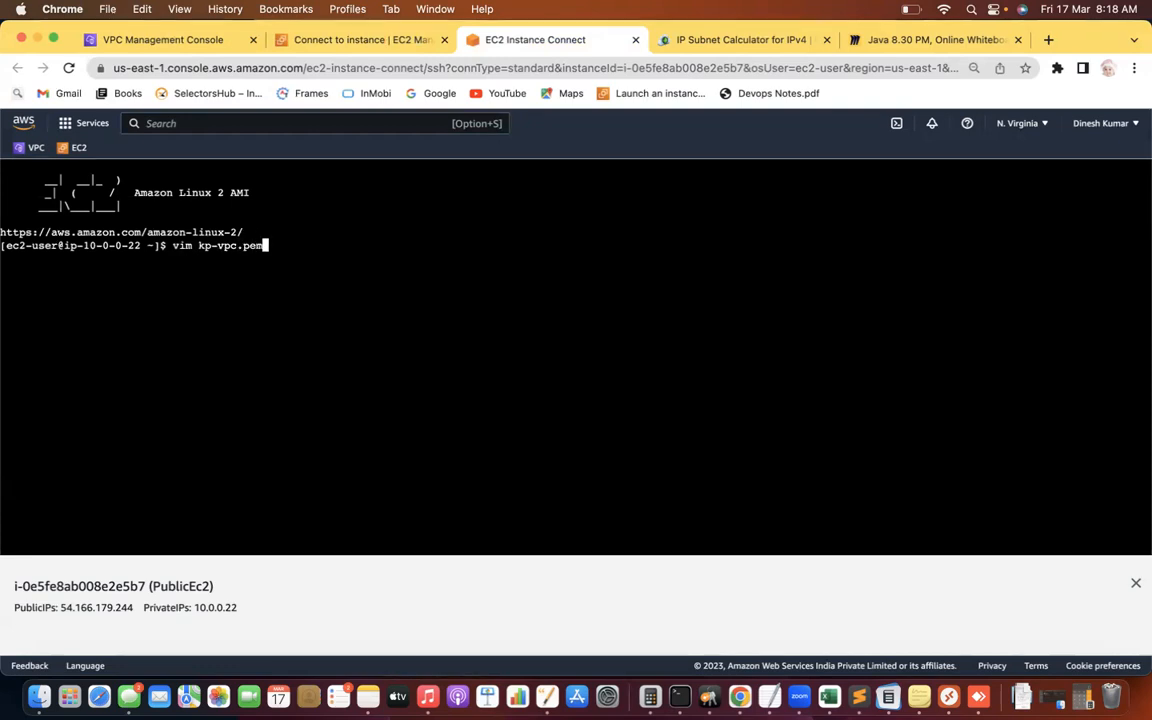
pyautogui.press('Return')
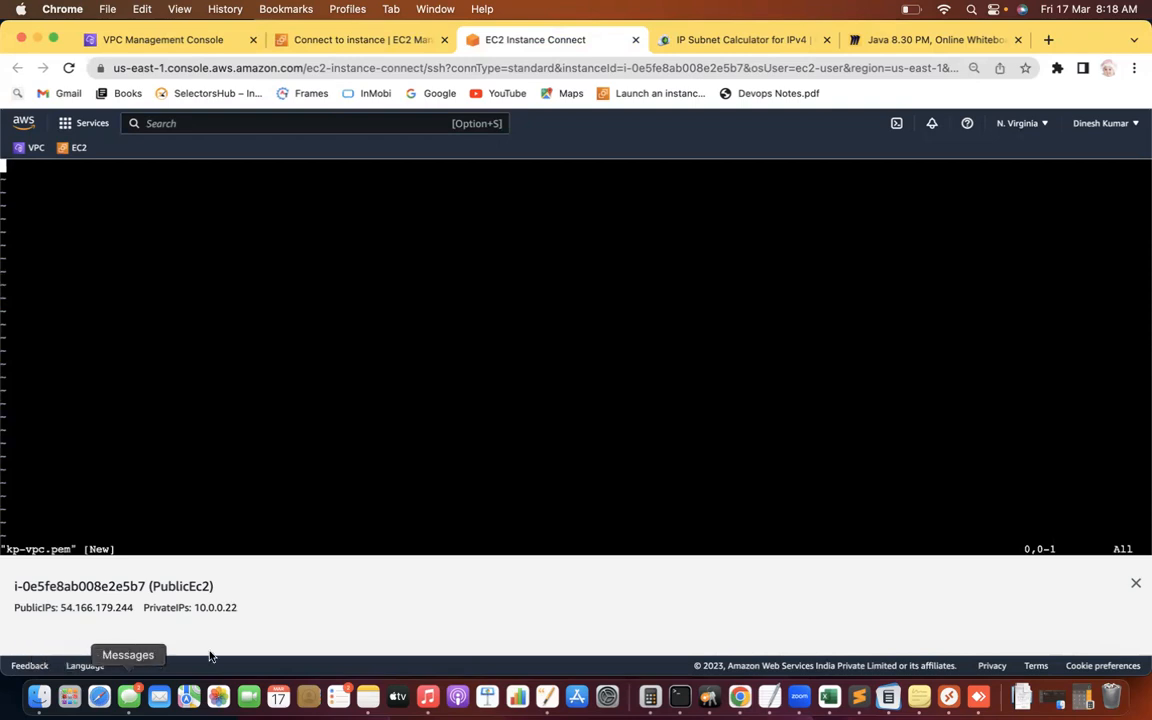
pyautogui.click(859, 697)
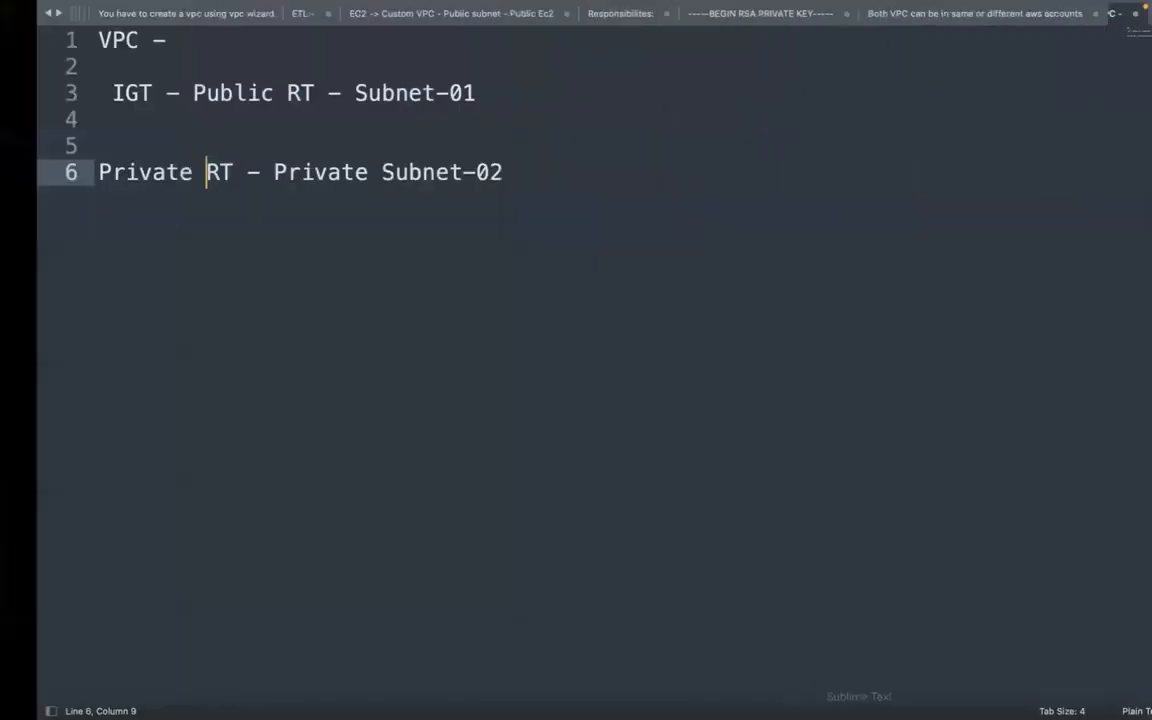
# - Copy all 27 lines of the RSA private key from the Sublime note
pyautogui.click(893, 14)
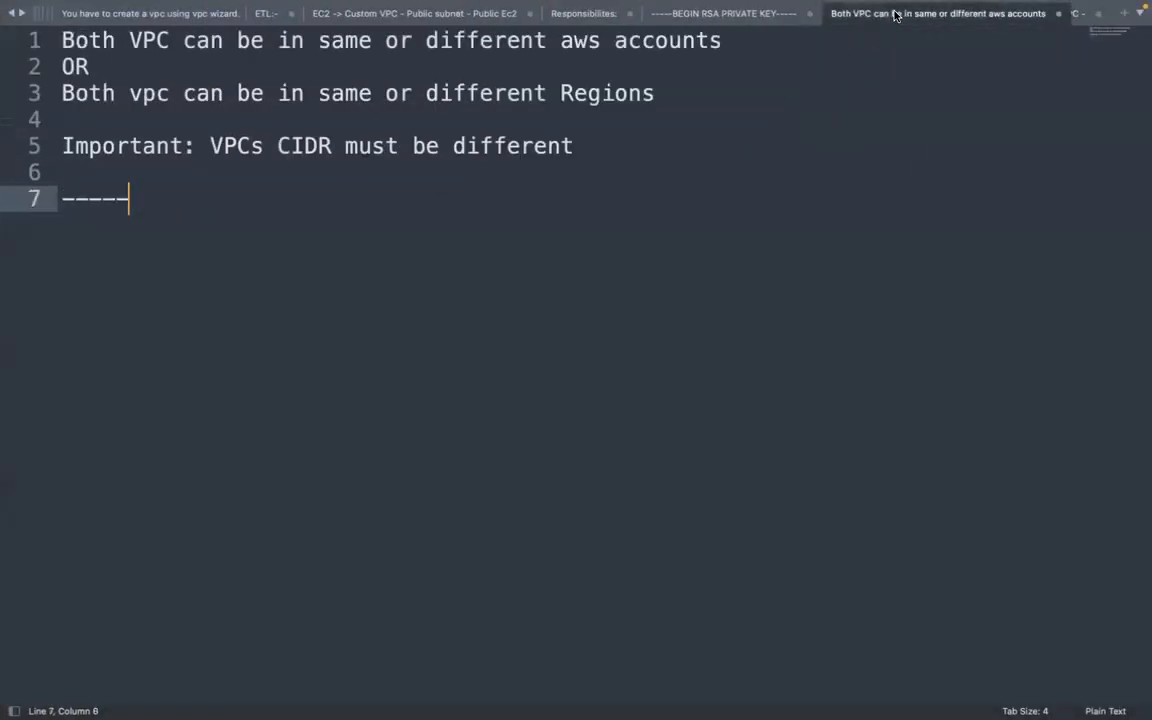
pyautogui.click(644, 12)
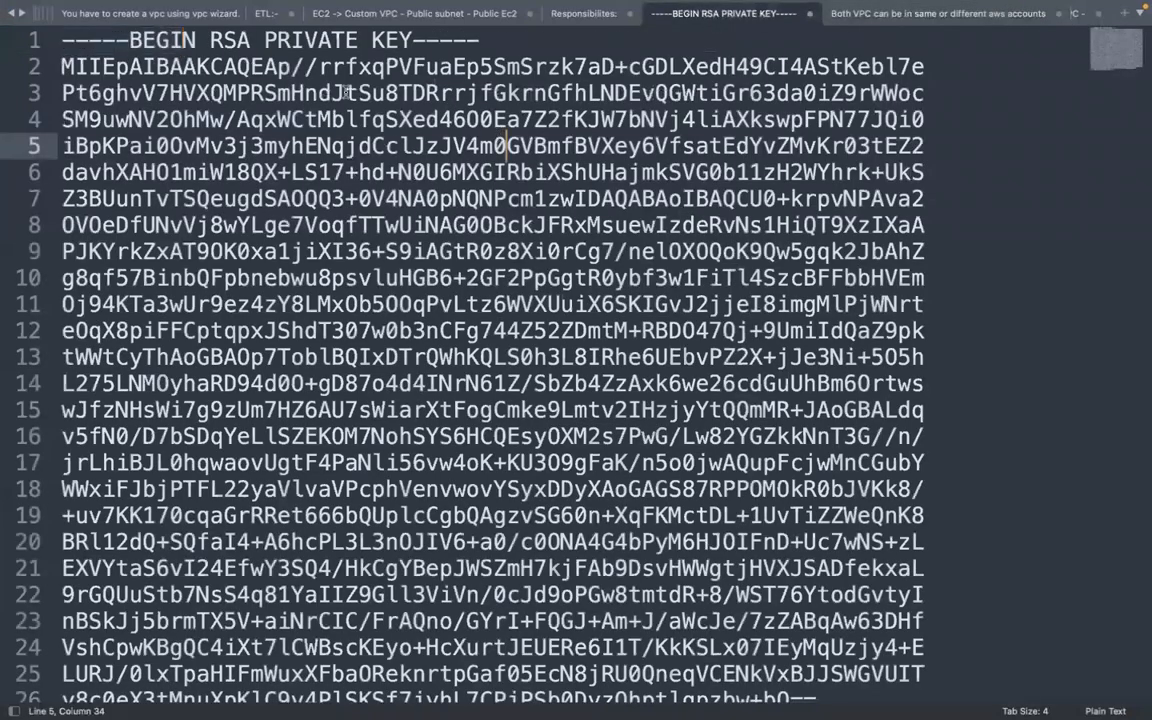
pyautogui.press('super+minus')
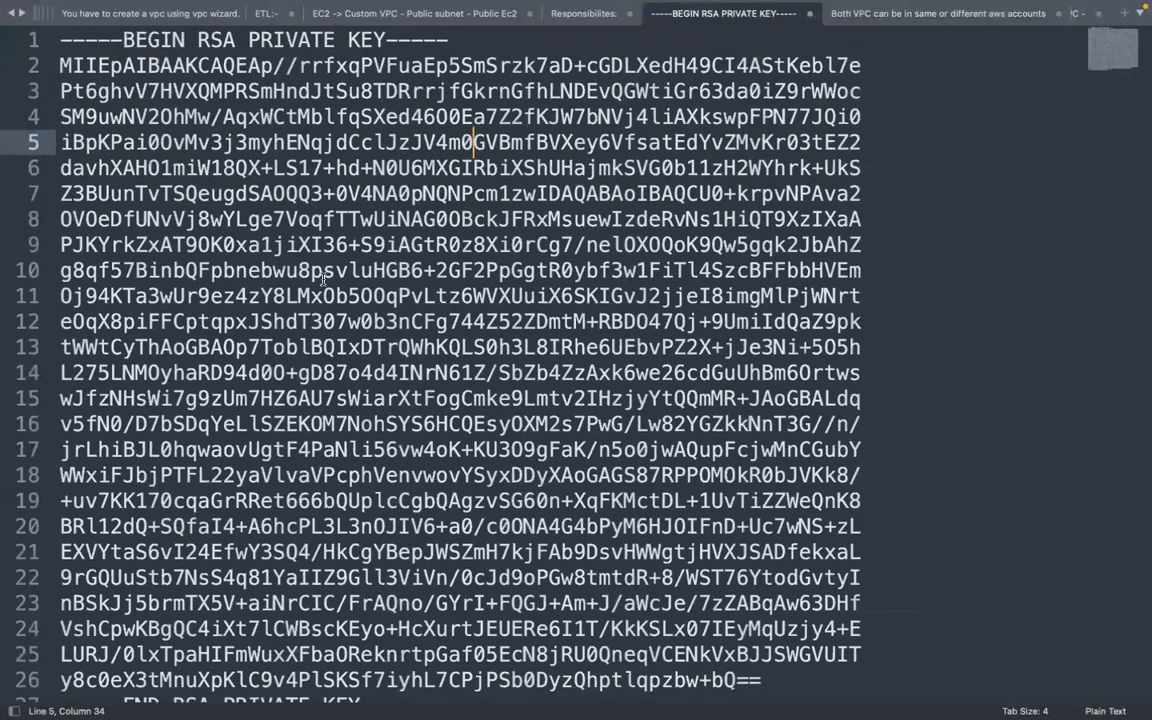
pyautogui.press('super+minus')
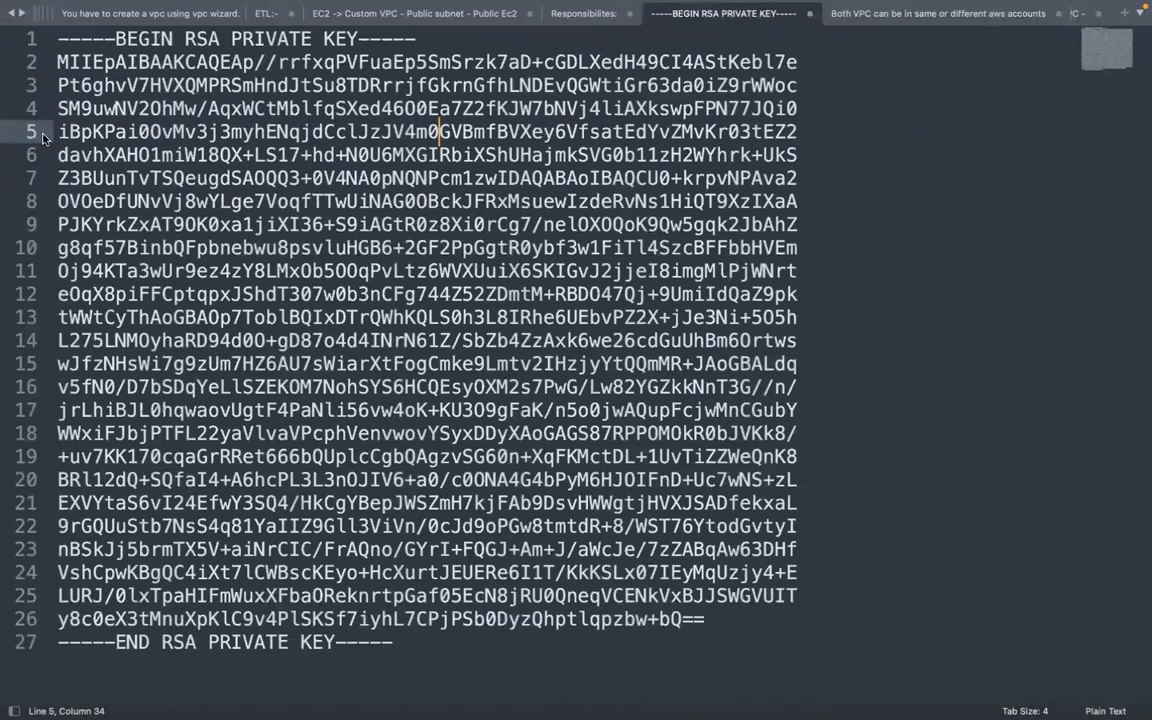
pyautogui.moveTo(56, 39); pyautogui.dragTo(399, 671)
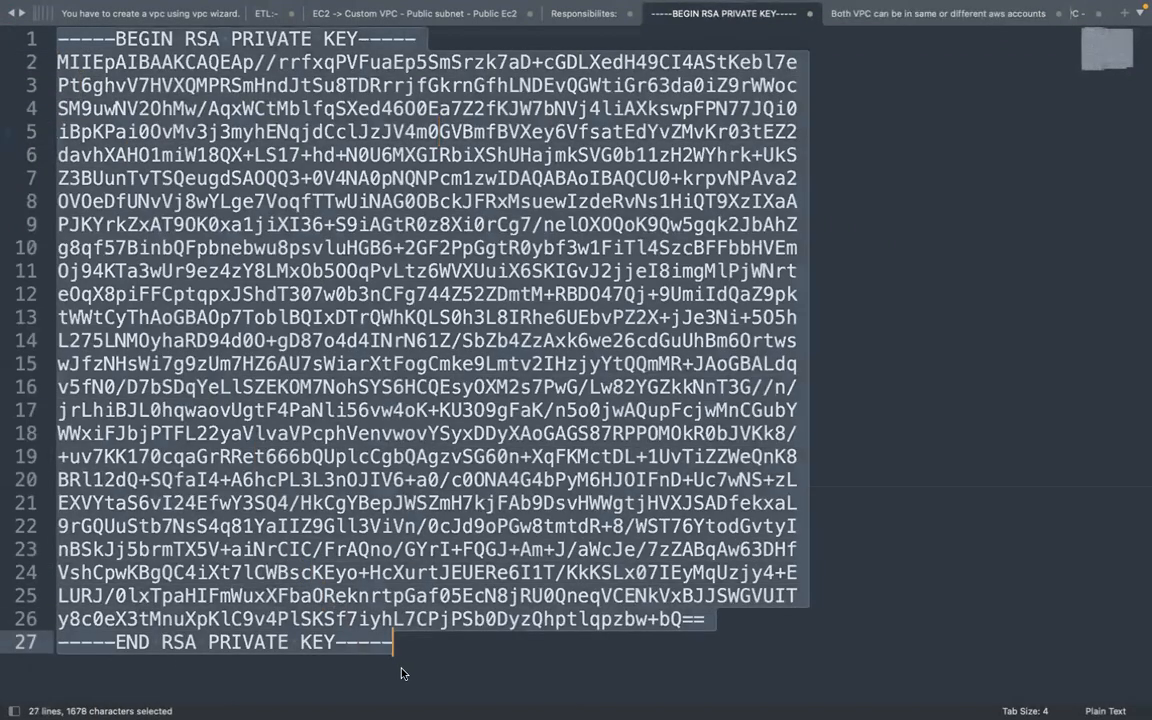
pyautogui.press('super+c')
pyautogui.press('super+Tab')
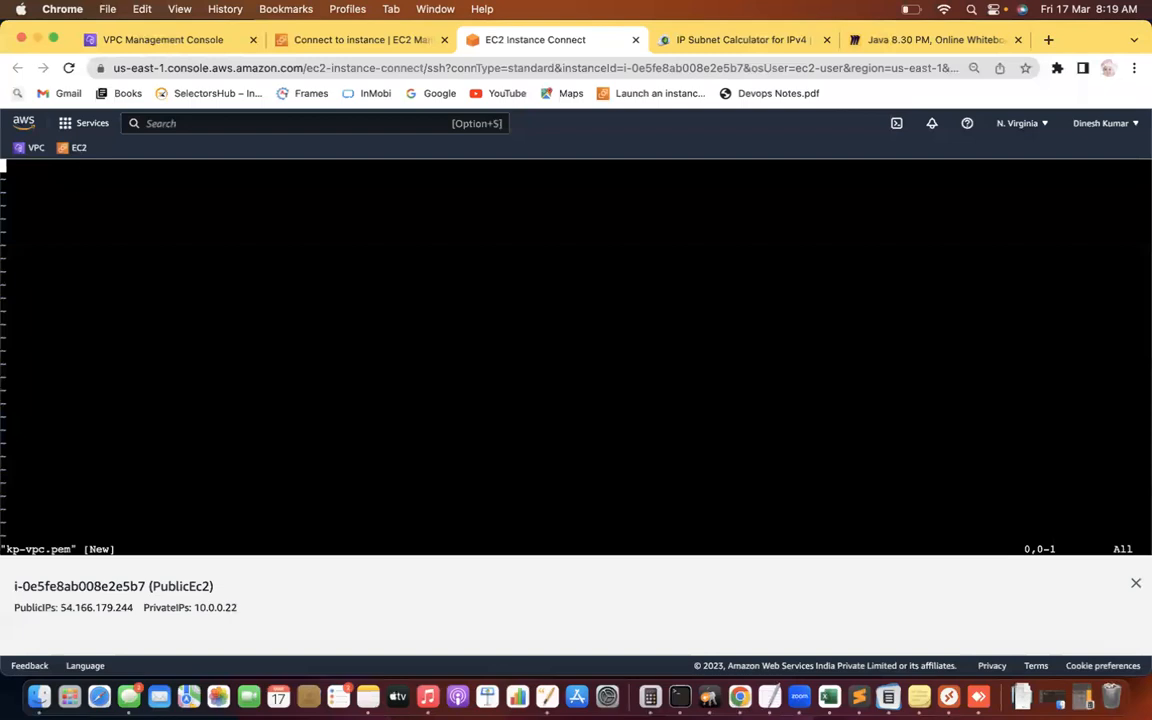
# - Paste the key into kp-vpc.pem, save with :wq!, and type 'ssh -i kp-vpc.pem ec2-user@'
pyautogui.press('i')
pyautogui.press('super+v')
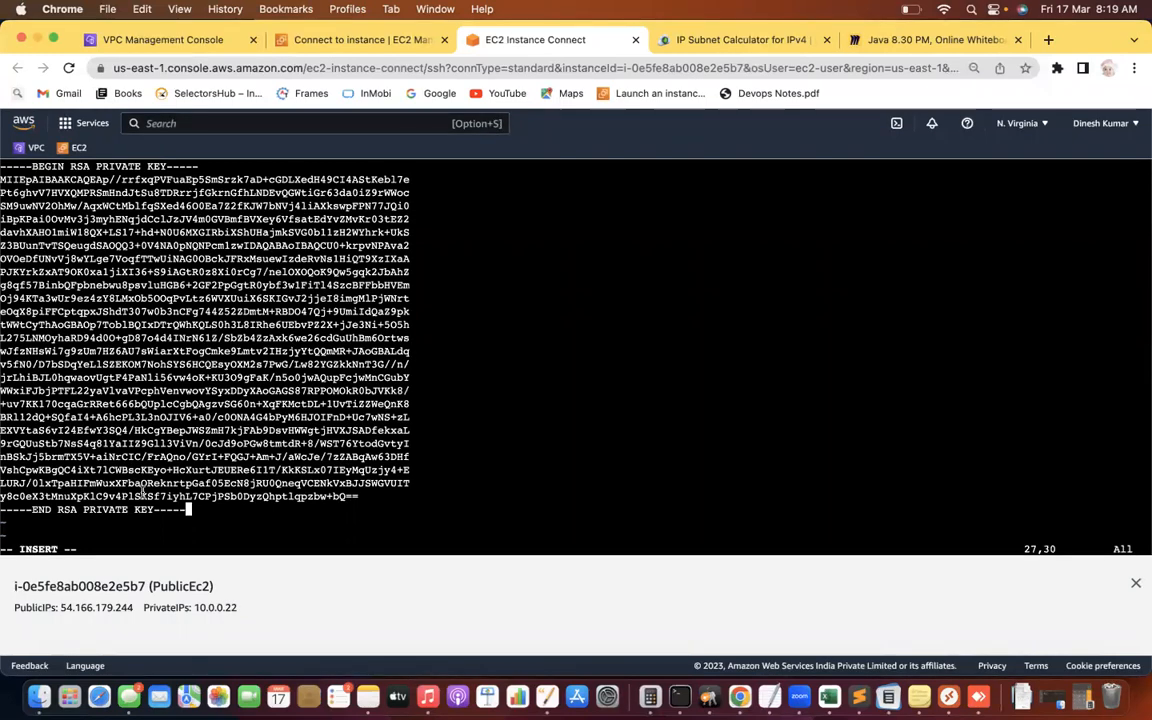
pyautogui.press('Escape')
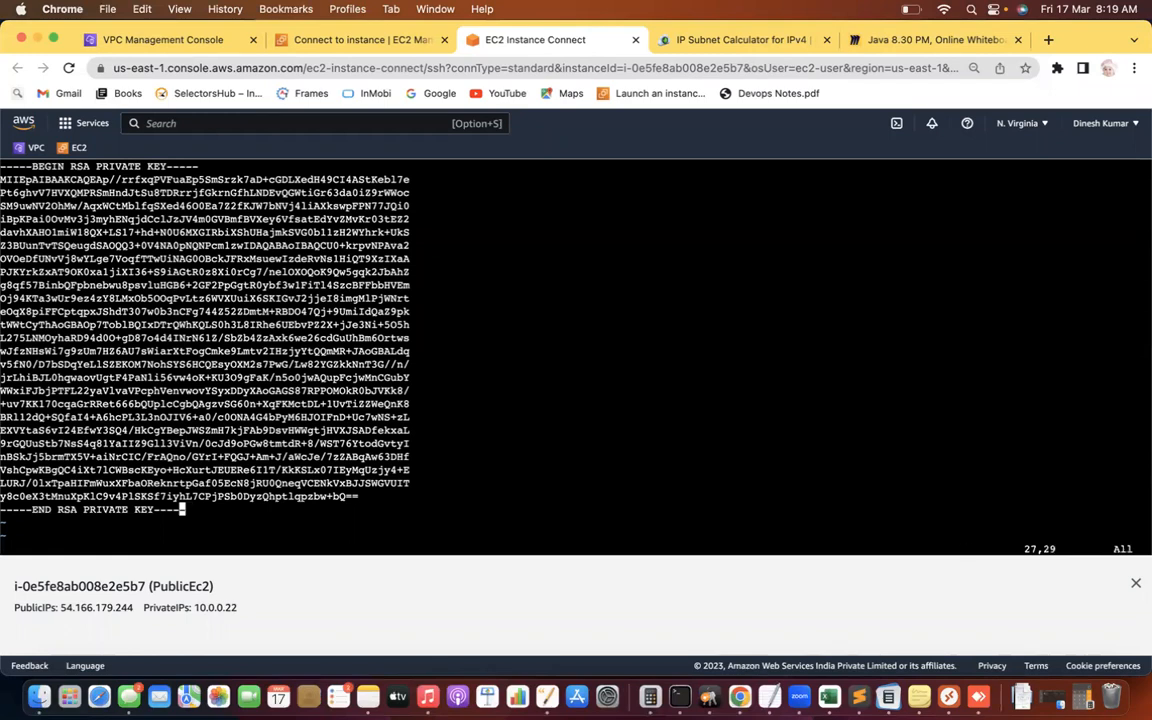
pyautogui.write(':wq!')
pyautogui.press('Return')
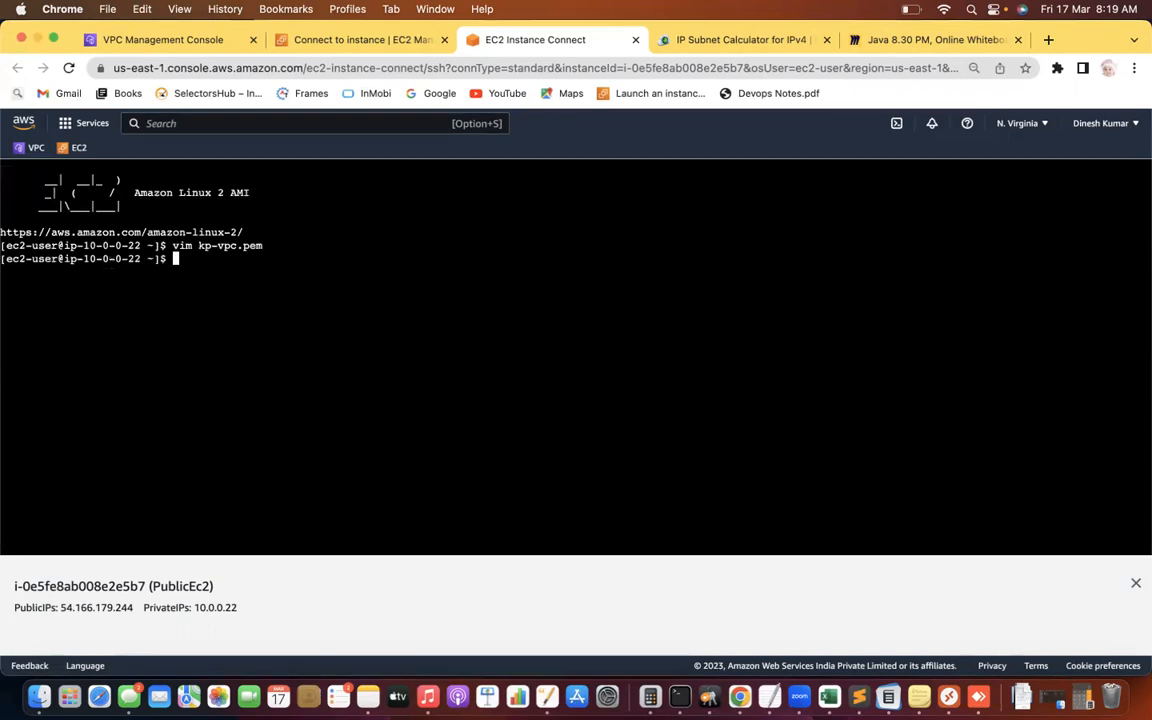
pyautogui.write('ssh -i ')
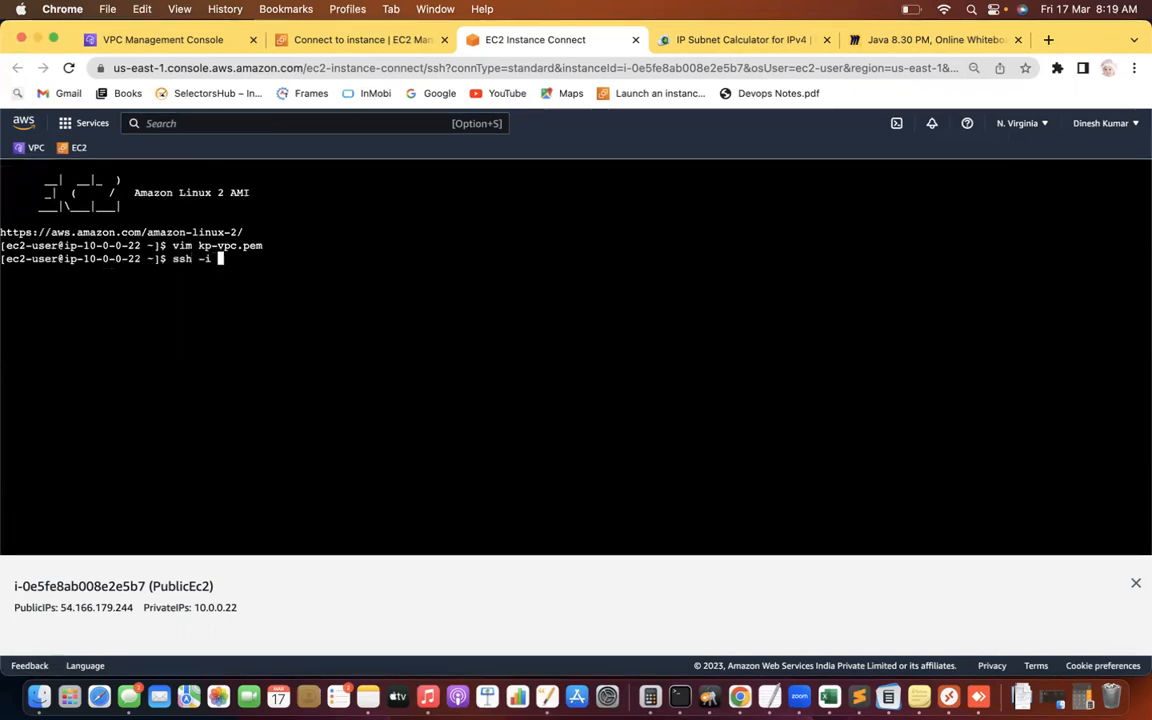
pyautogui.write('kp-vpc.pem ec2-user@')
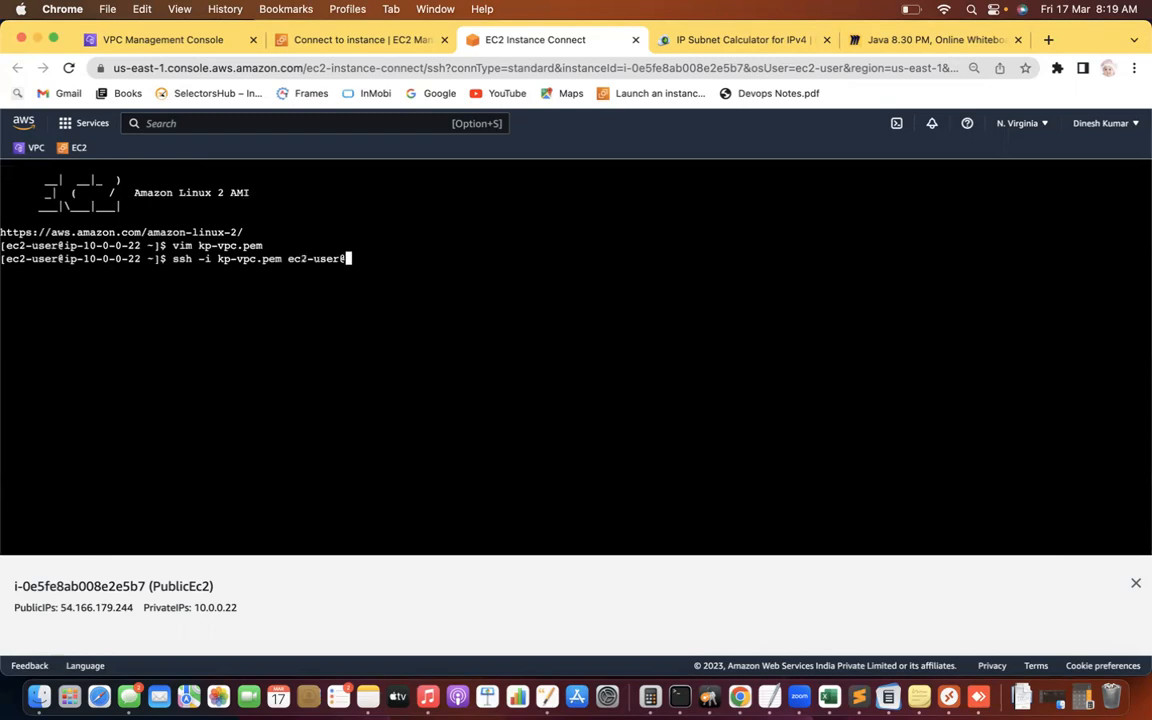
# - Return to the EC2 instances list and refresh it
pyautogui.click(391, 41)
pyautogui.click(118, 182)
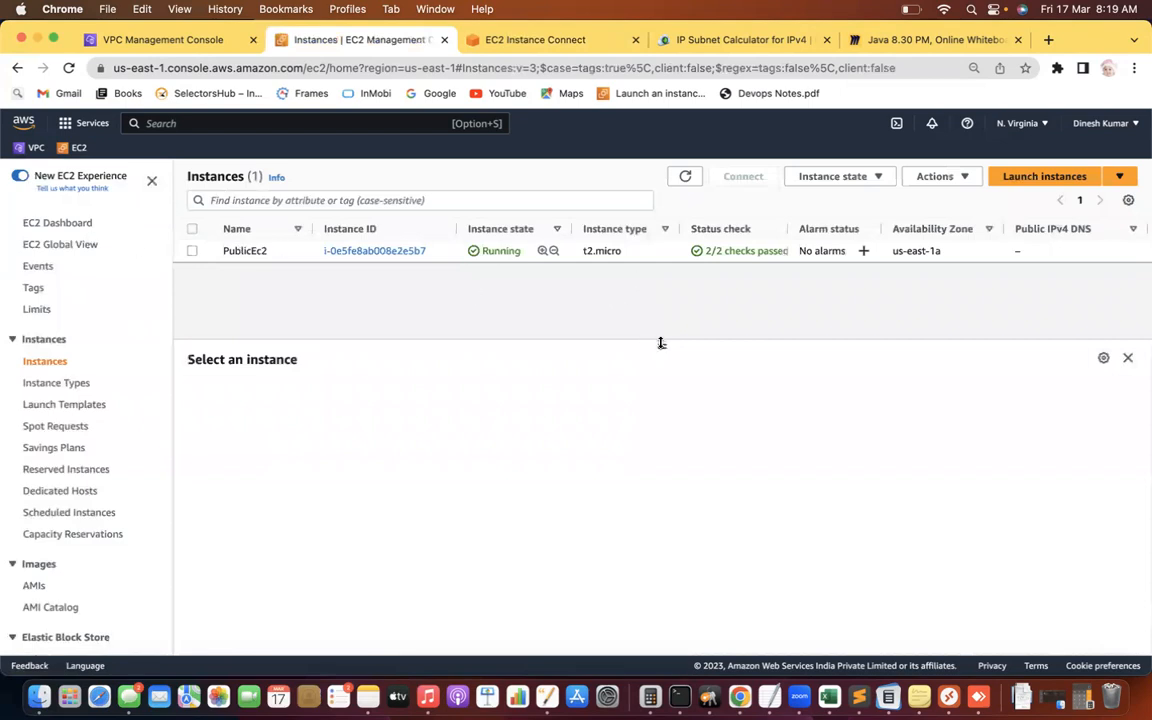
pyautogui.moveTo(659, 344); pyautogui.dragTo(663, 406)
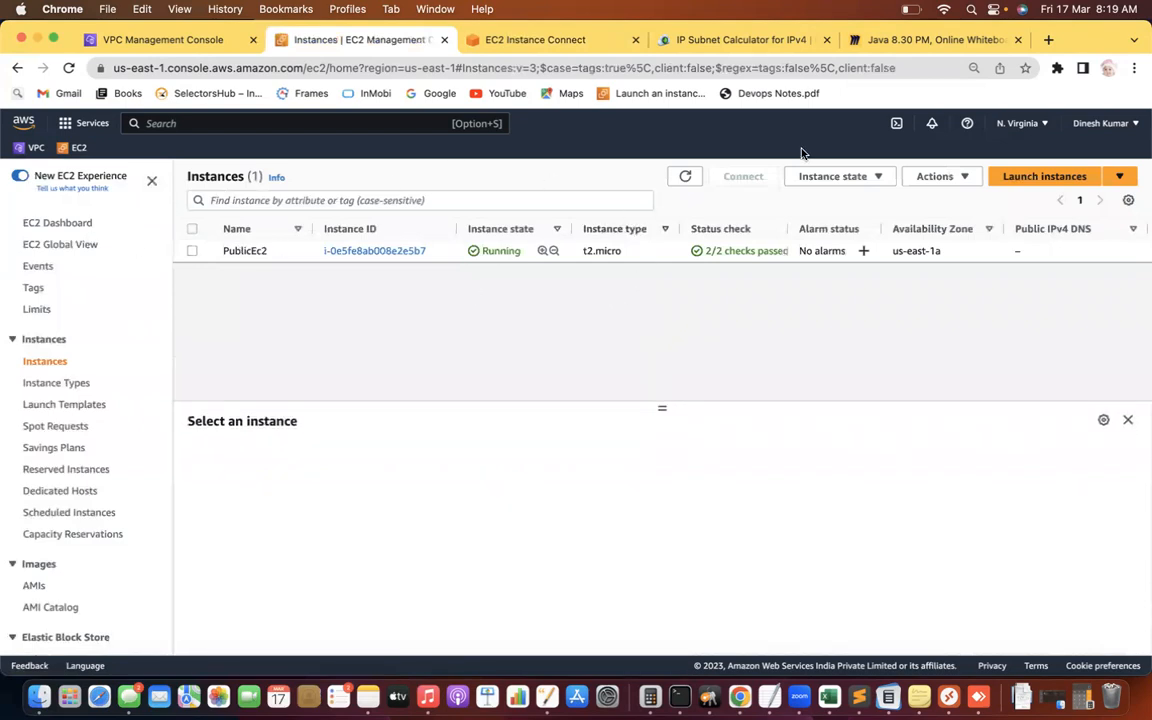
pyautogui.click(684, 177)
pyautogui.click(48, 364)
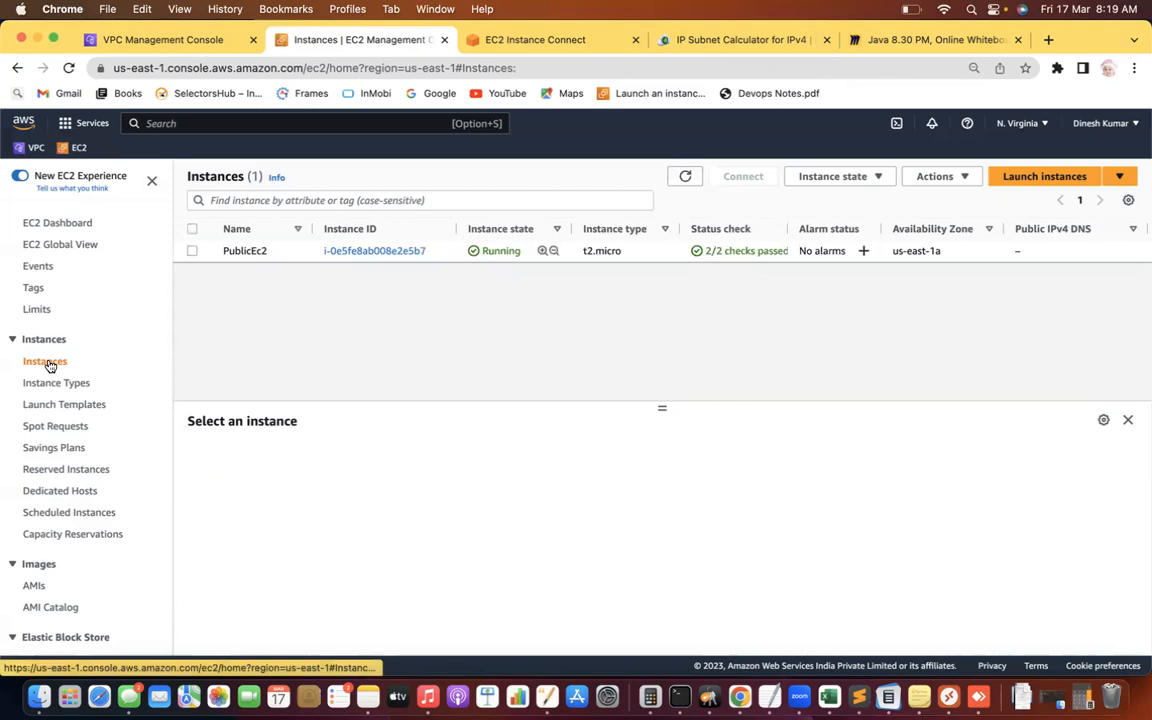
# - Start a new instance named PrivateEc2 using key pair kp-vpc
pyautogui.click(1058, 182)
pyautogui.click(211, 374)
pyautogui.write('Pri')
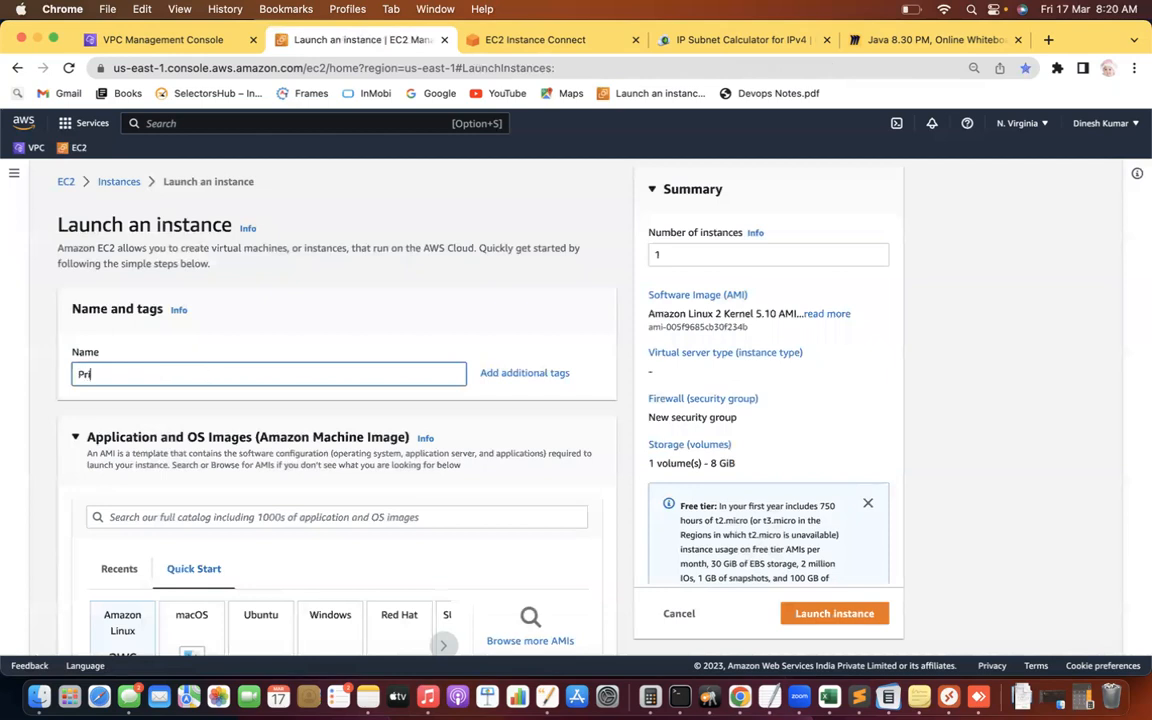
pyautogui.write('vateEc2')
pyautogui.scroll(-5, 489, 315)
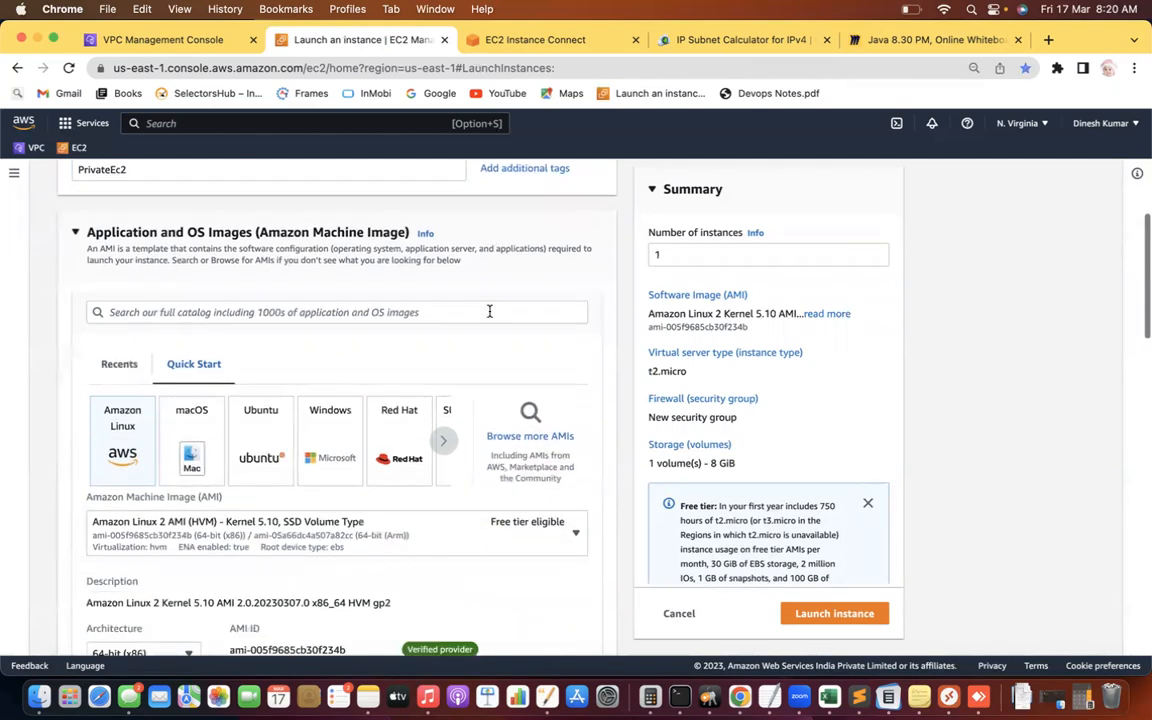
pyautogui.scroll(-6, 489, 315)
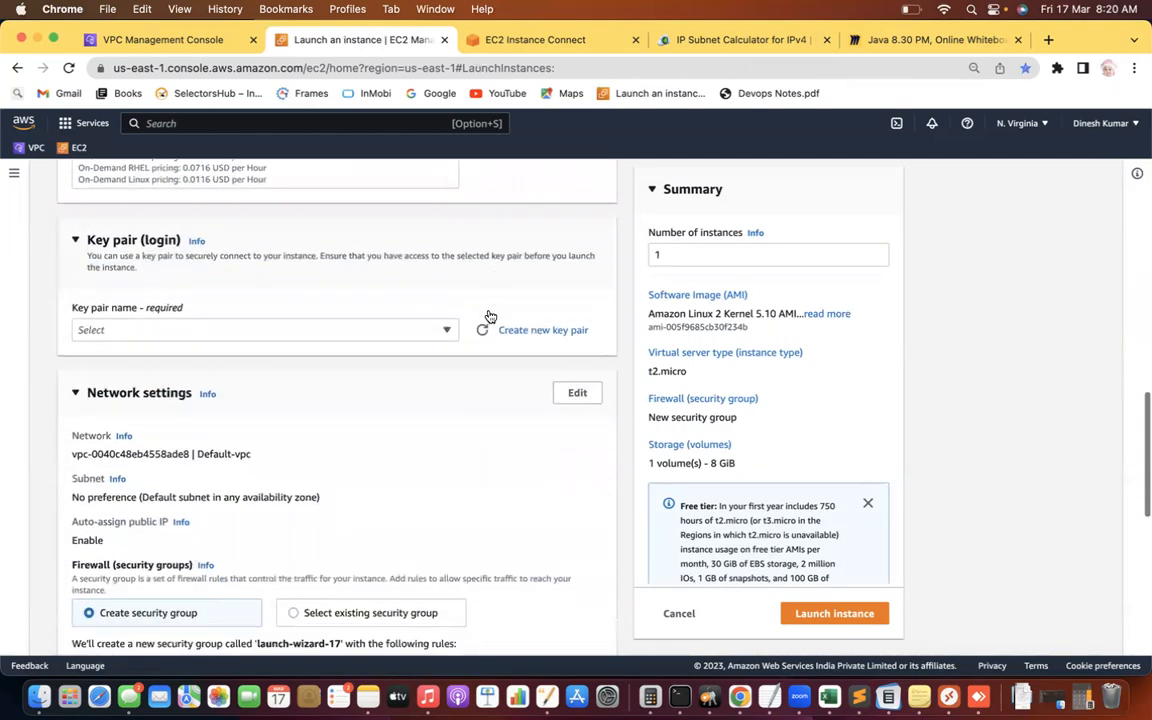
pyautogui.click(398, 330)
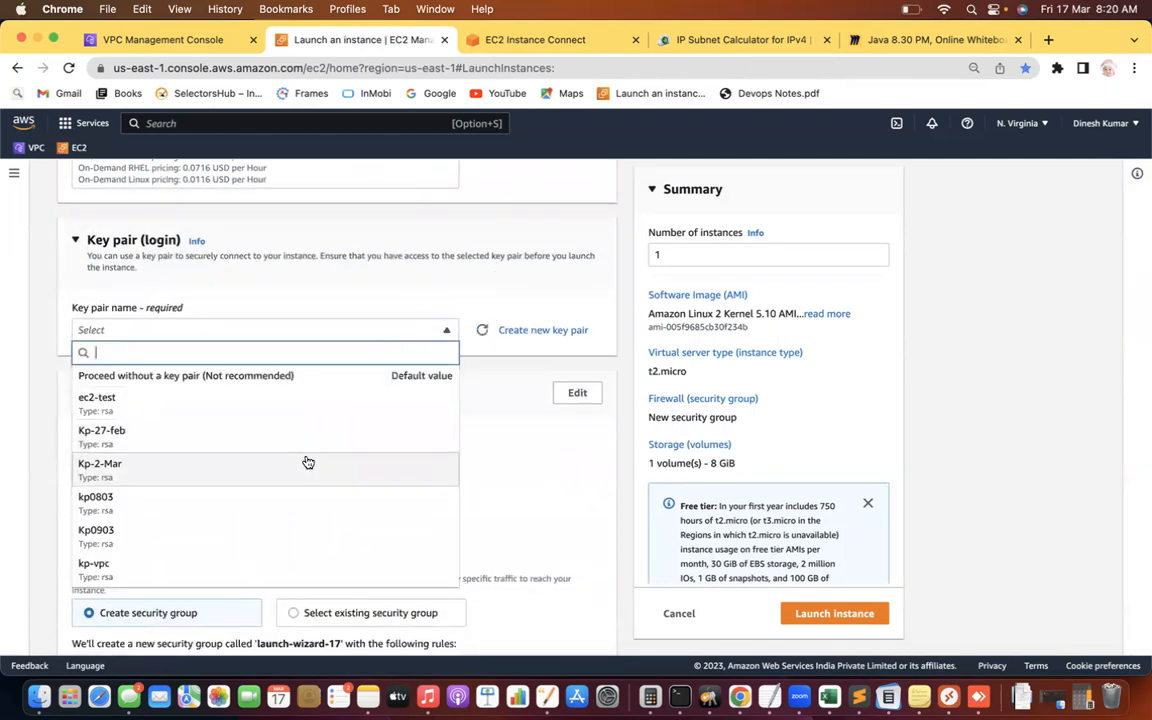
pyautogui.click(211, 575)
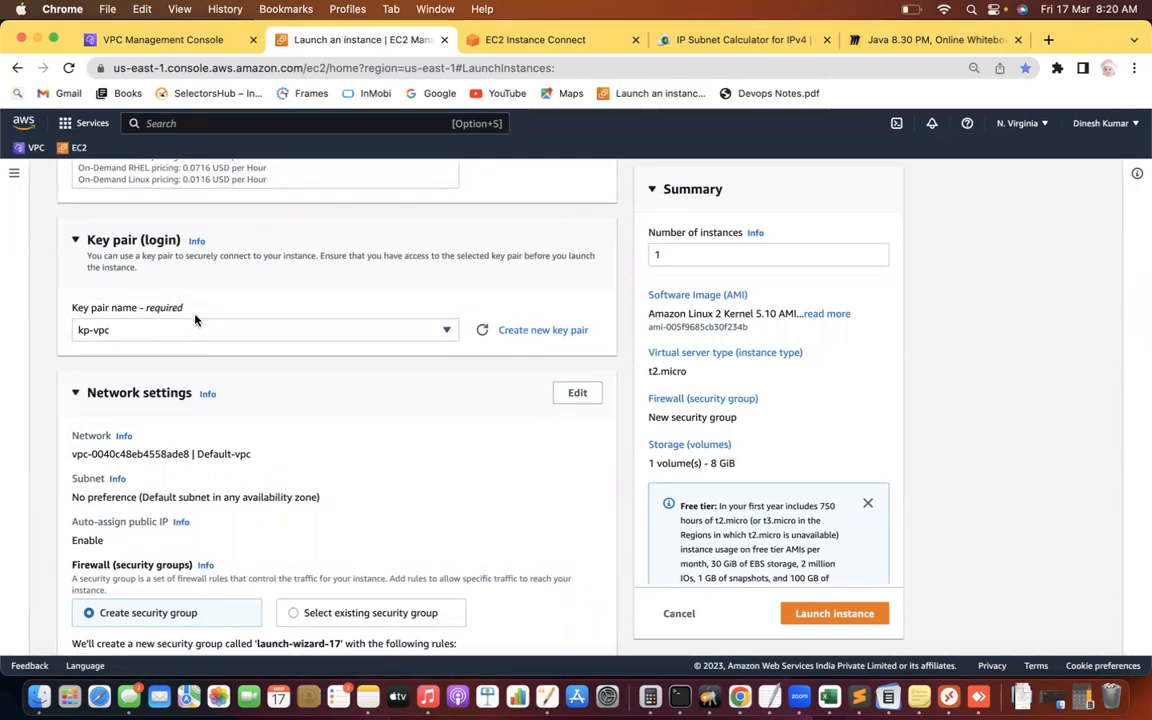
# - Put the instance in vpc-17thMar, subnet-02-17thmar, and launch it
pyautogui.scroll(-5, 185, 300)
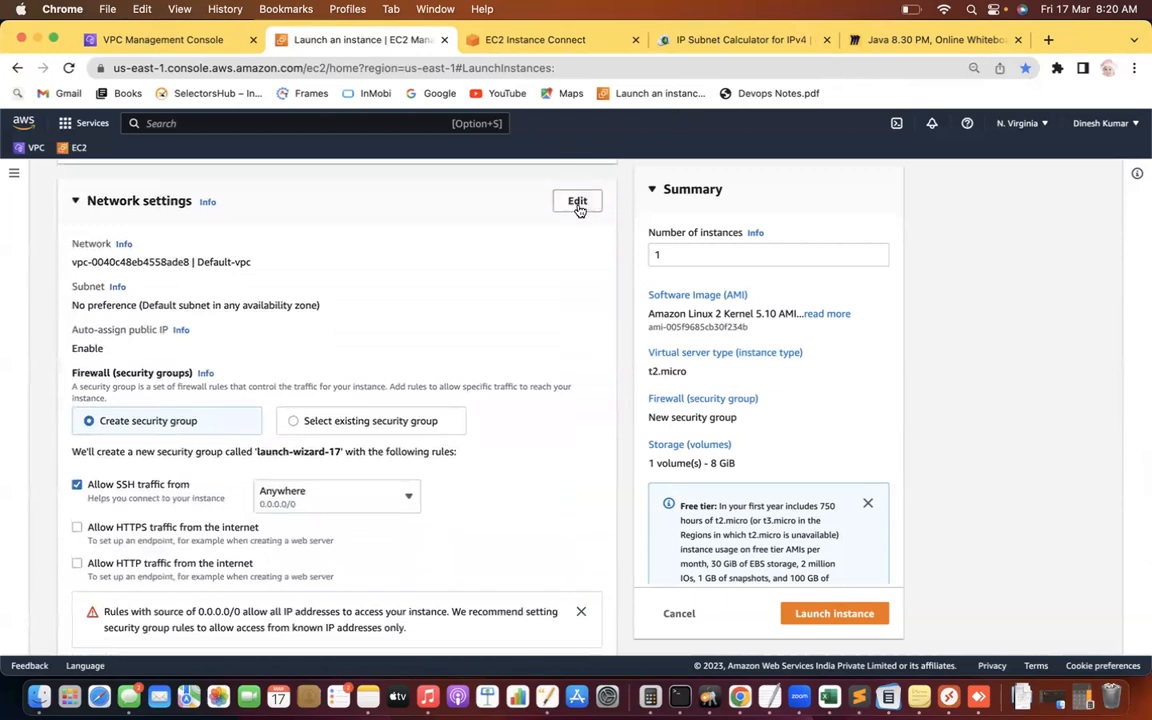
pyautogui.click(578, 202)
pyautogui.click(285, 268)
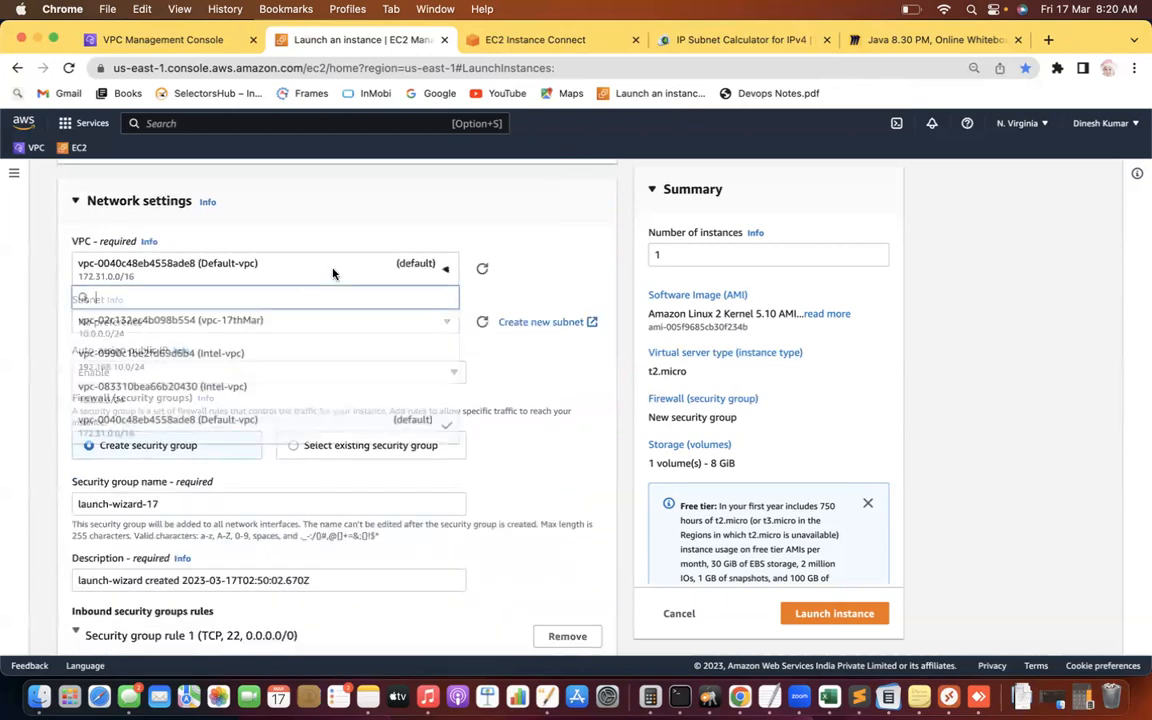
pyautogui.click(301, 333)
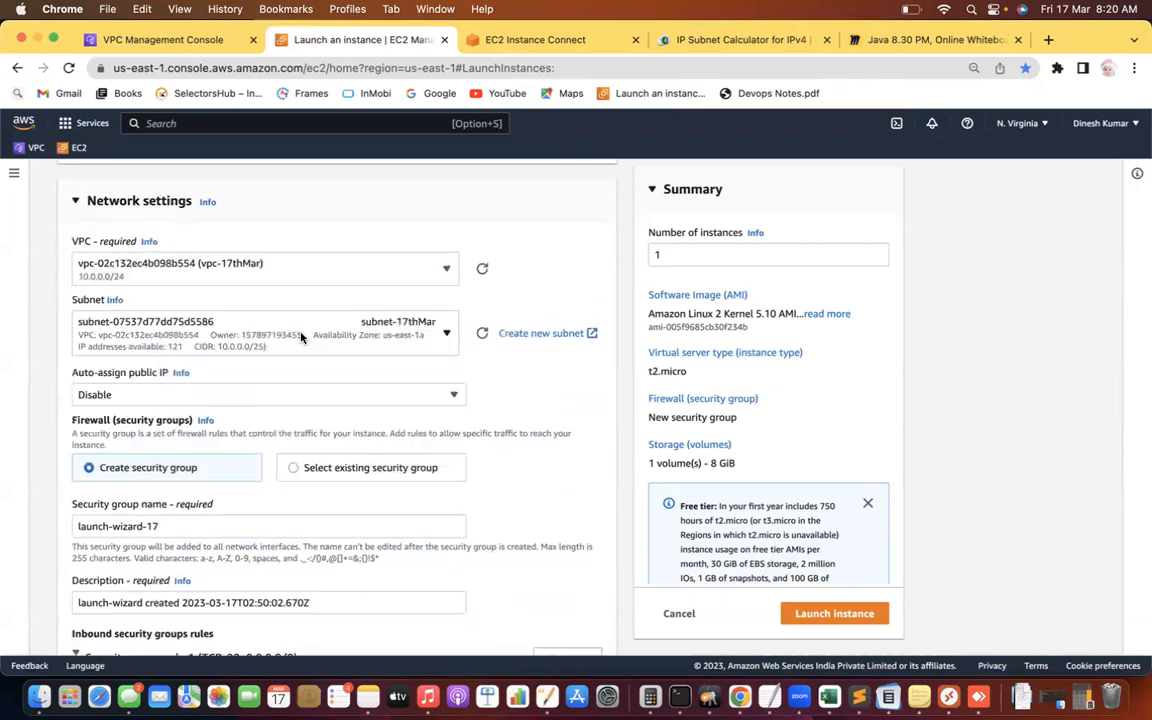
pyautogui.click(249, 338)
pyautogui.click(259, 445)
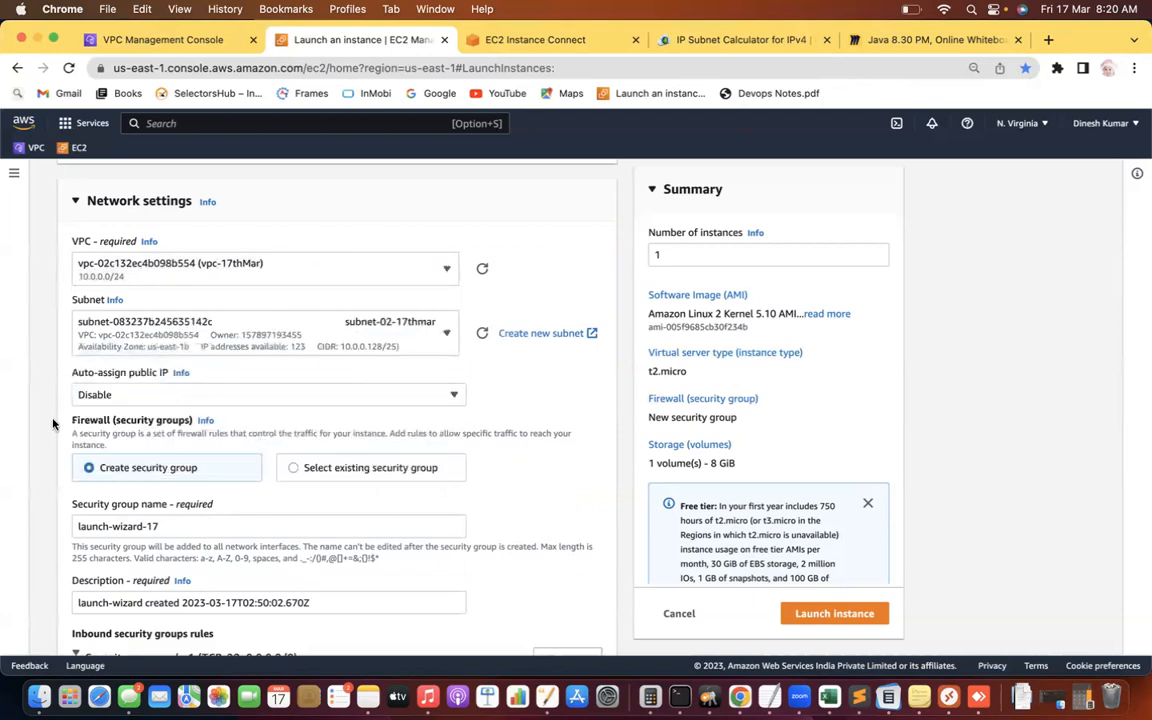
pyautogui.click(805, 614)
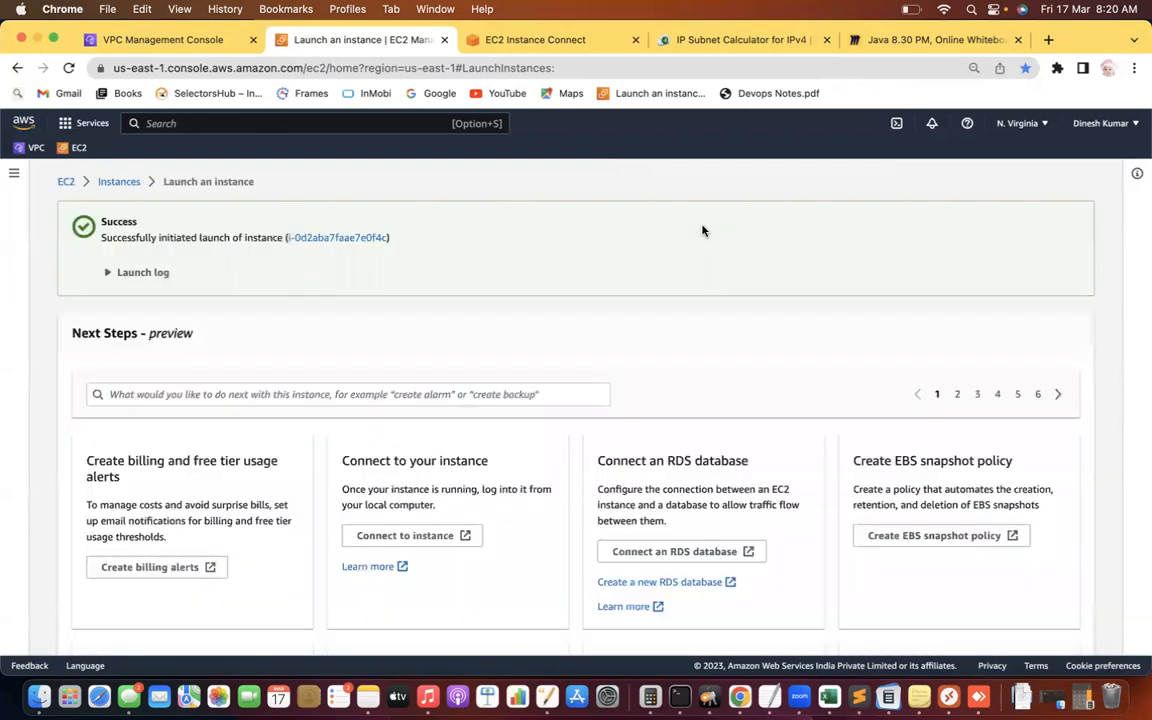
# - Refresh the instance list until PrivateEc2 is Running, then copy its private IPv4 10.0.0.254
pyautogui.scroll(-5, 702, 231)
pyautogui.click(1043, 643)
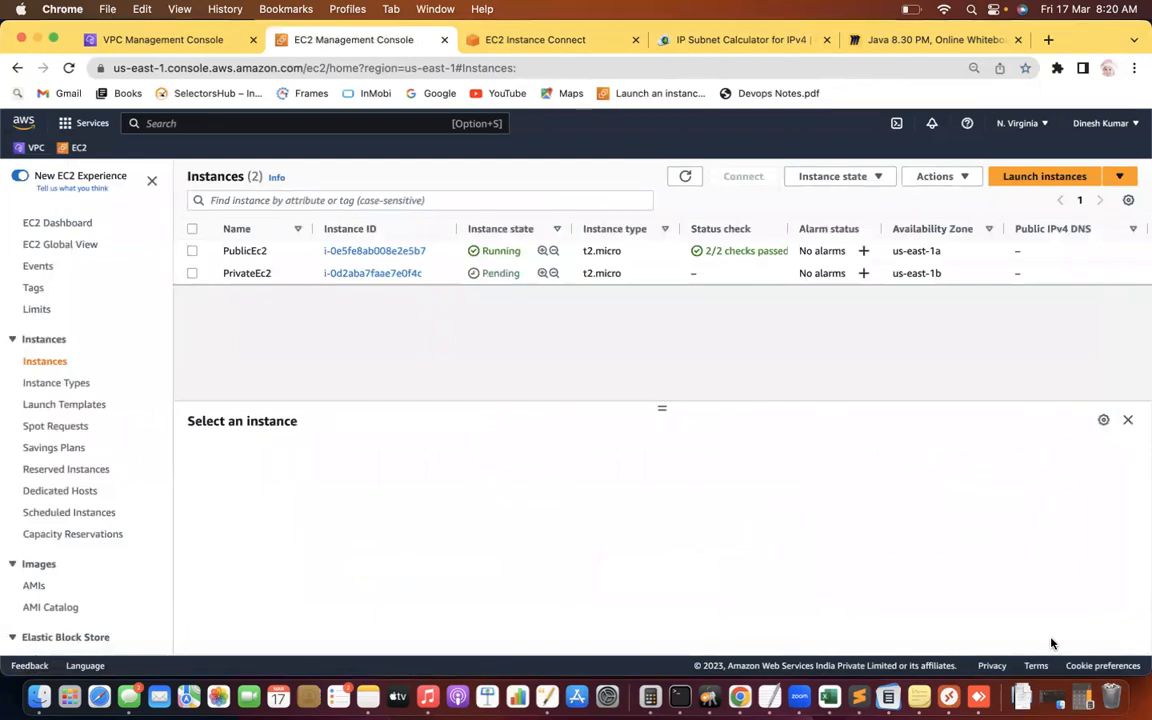
pyautogui.click(682, 176)
pyautogui.click(681, 175)
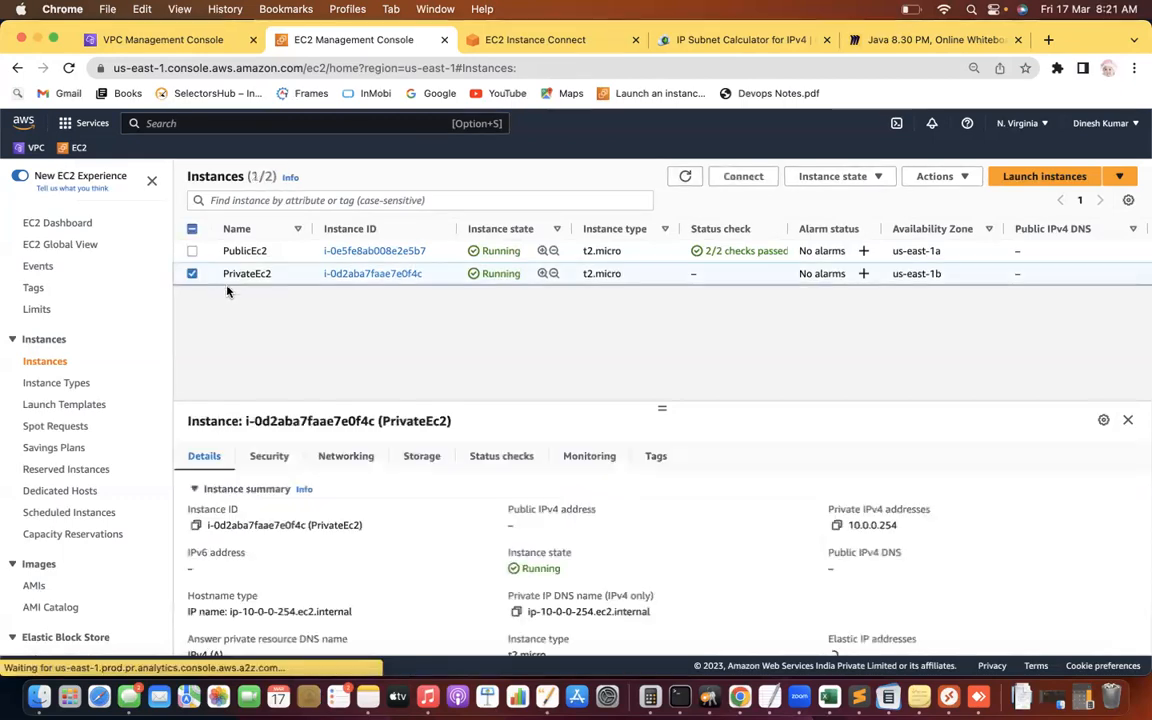
pyautogui.click(836, 525)
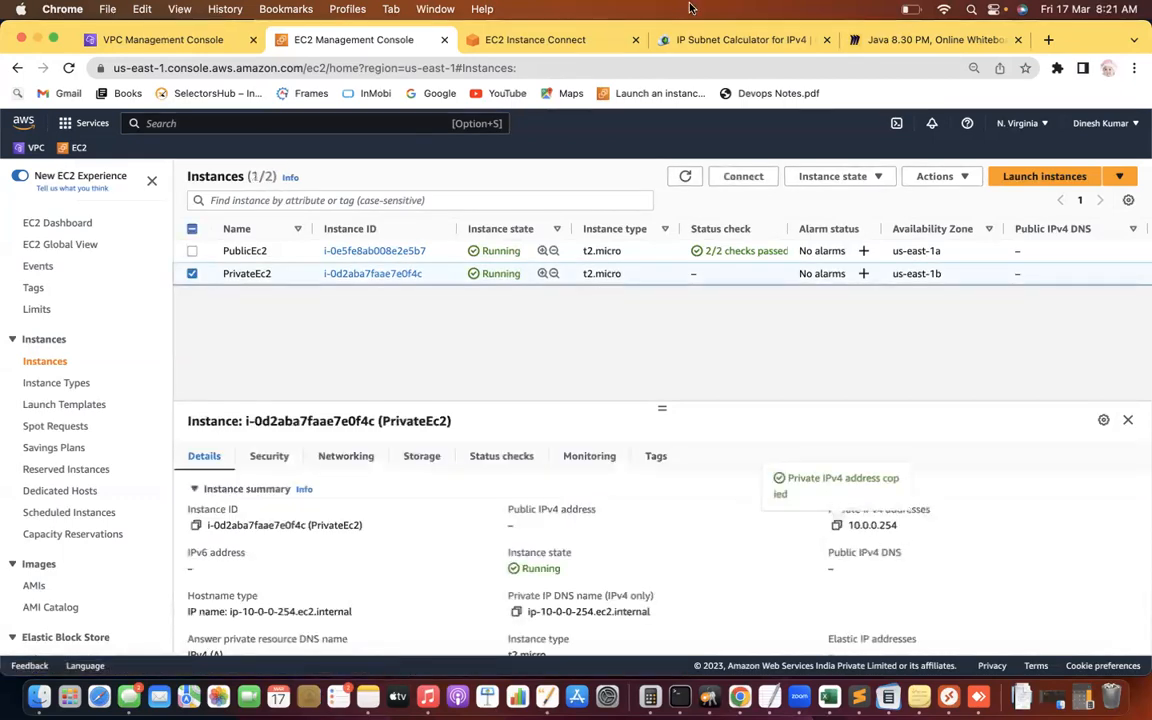
pyautogui.click(478, 38)
# - Attempt ssh from the bastion to 10.0.0.254 and accept the host key with 'yes'
pyautogui.write('10.0.0.254')
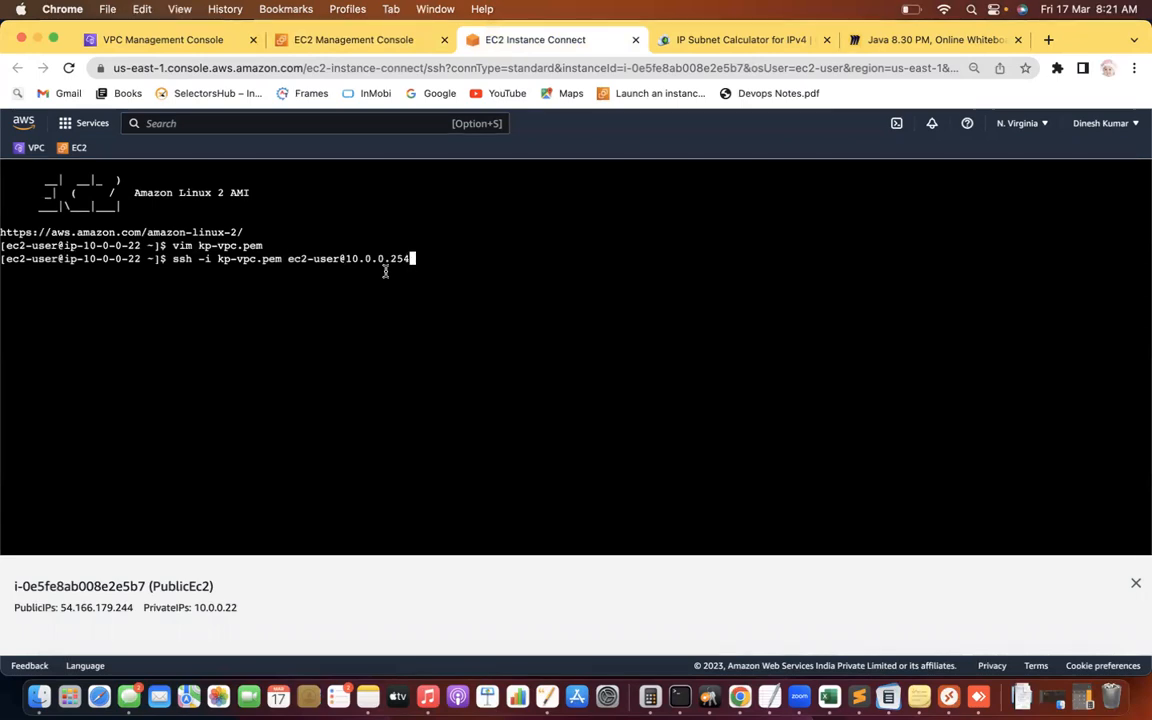
pyautogui.press('Return')
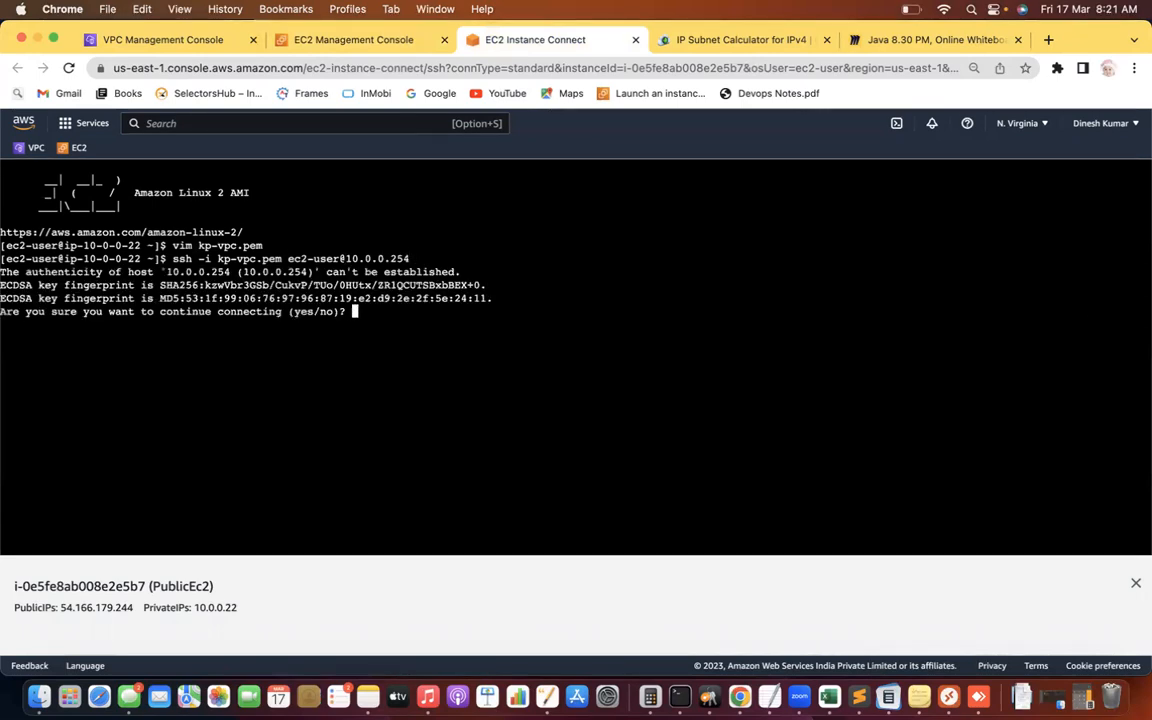
pyautogui.write('yes')
pyautogui.press('Return')
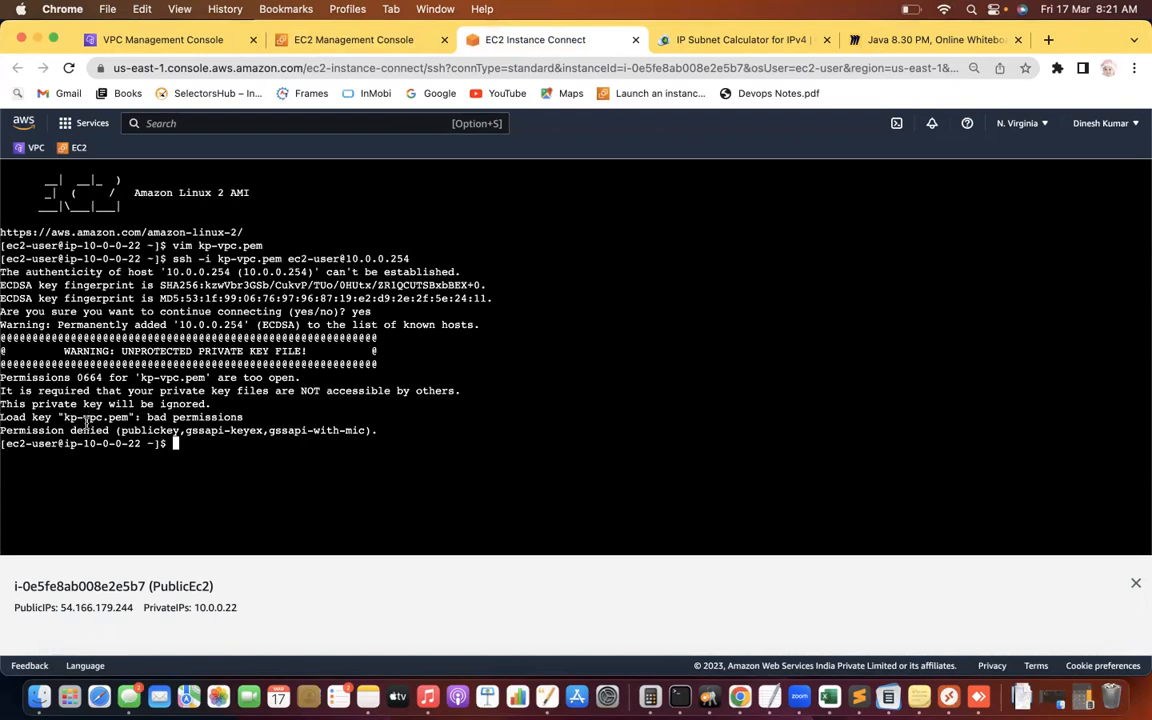
# - Restrict kp-vpc.pem to owner-read only with sudo chmod 400
pyautogui.write('sudo ')
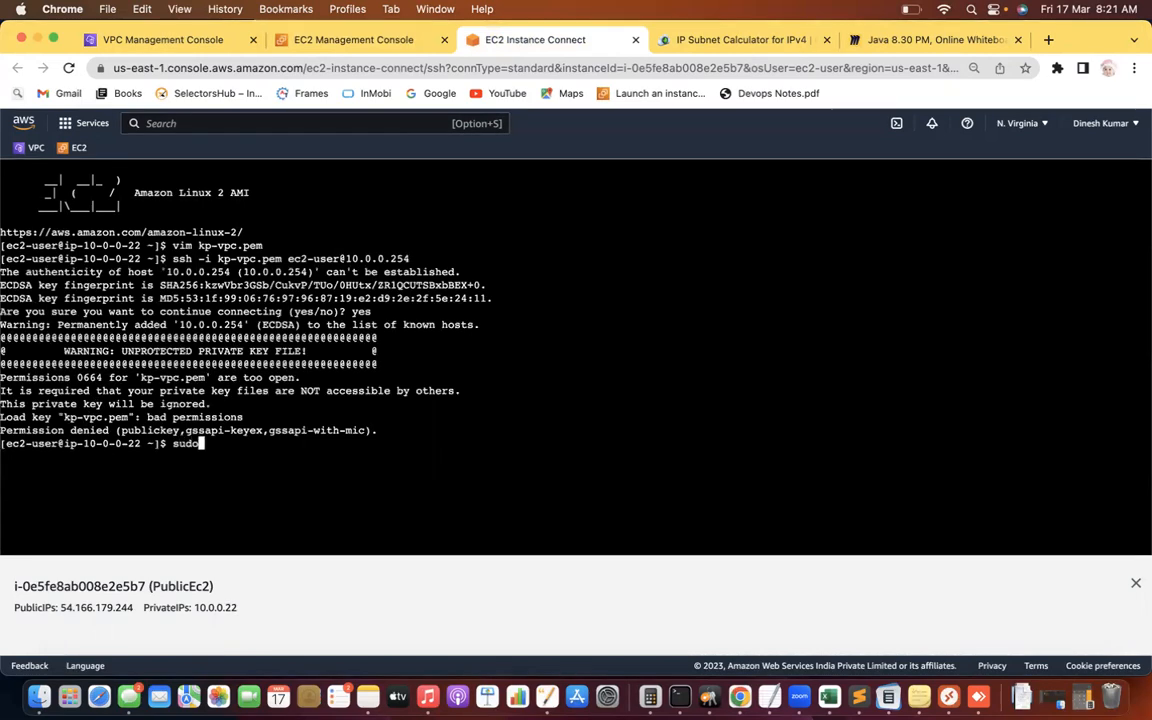
pyautogui.write('chmod 44')
pyautogui.press('BackSpace')
pyautogui.write('00 kp-vpc.pem')
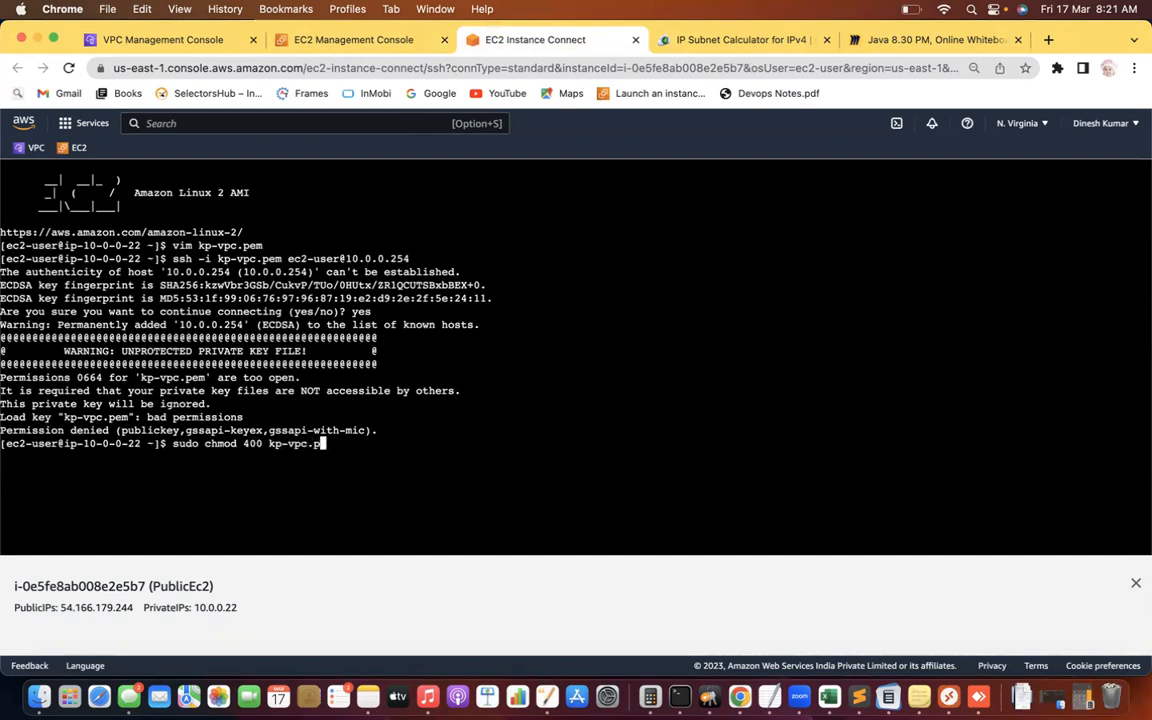
pyautogui.press('Return')
# - Rerun the ssh command to log into the private instance at 10.0.0.254
pyautogui.press('Up')
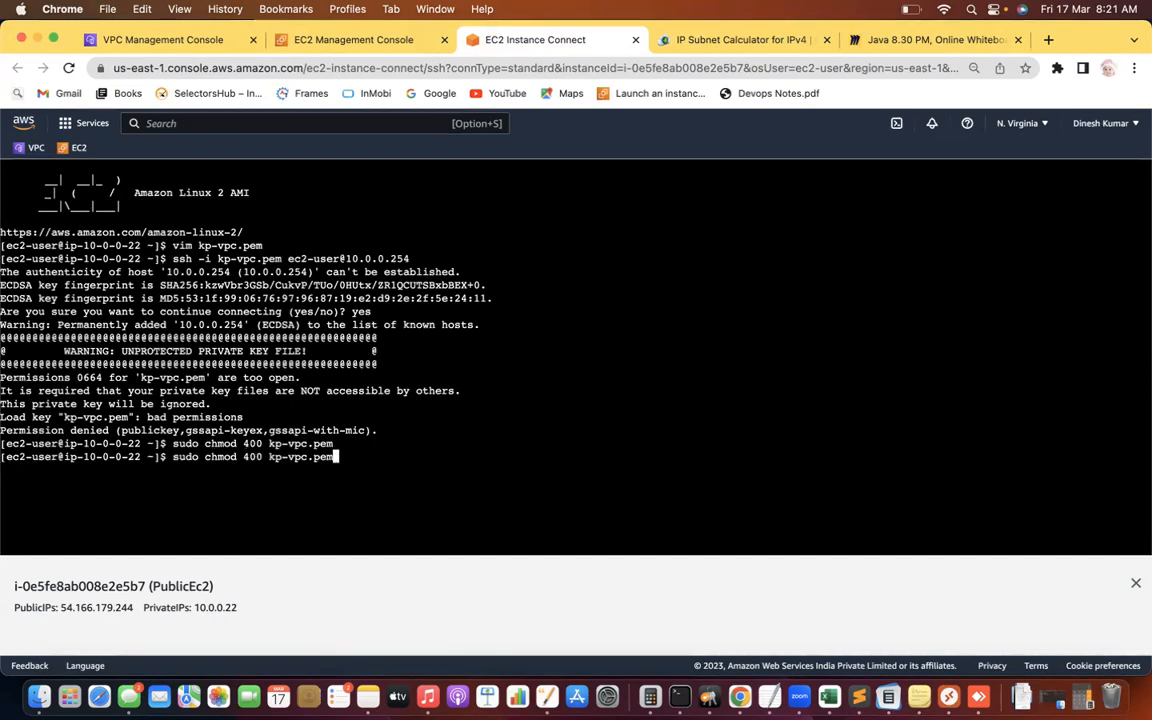
pyautogui.press('Up')
pyautogui.press('Return')
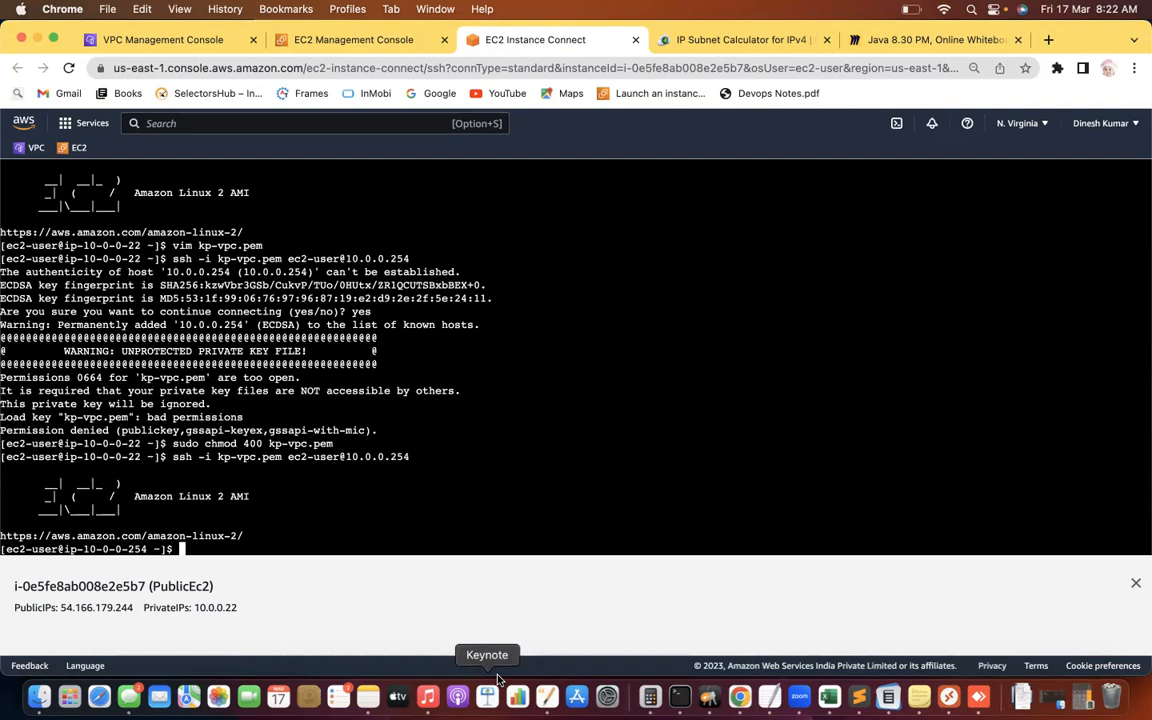
pyautogui.click(39, 697)
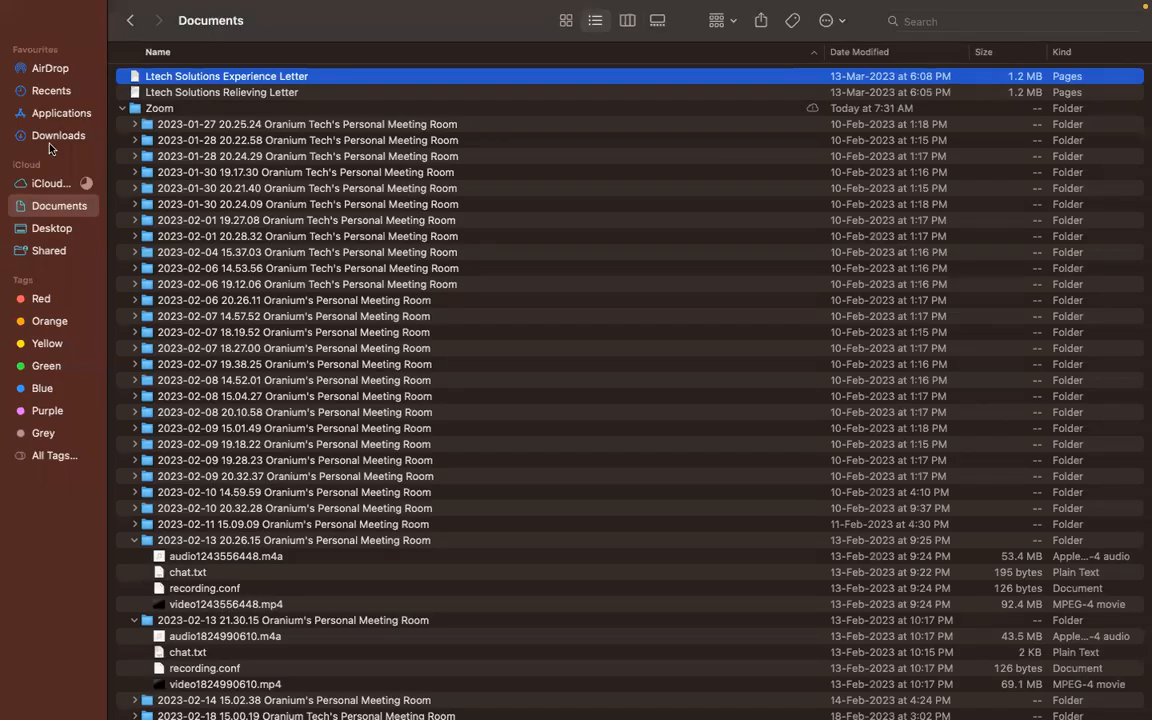
# - Show the Downloads folder in Finder and select the kp-vpc.pem key file
pyautogui.click(49, 143)
pyautogui.click(185, 93)
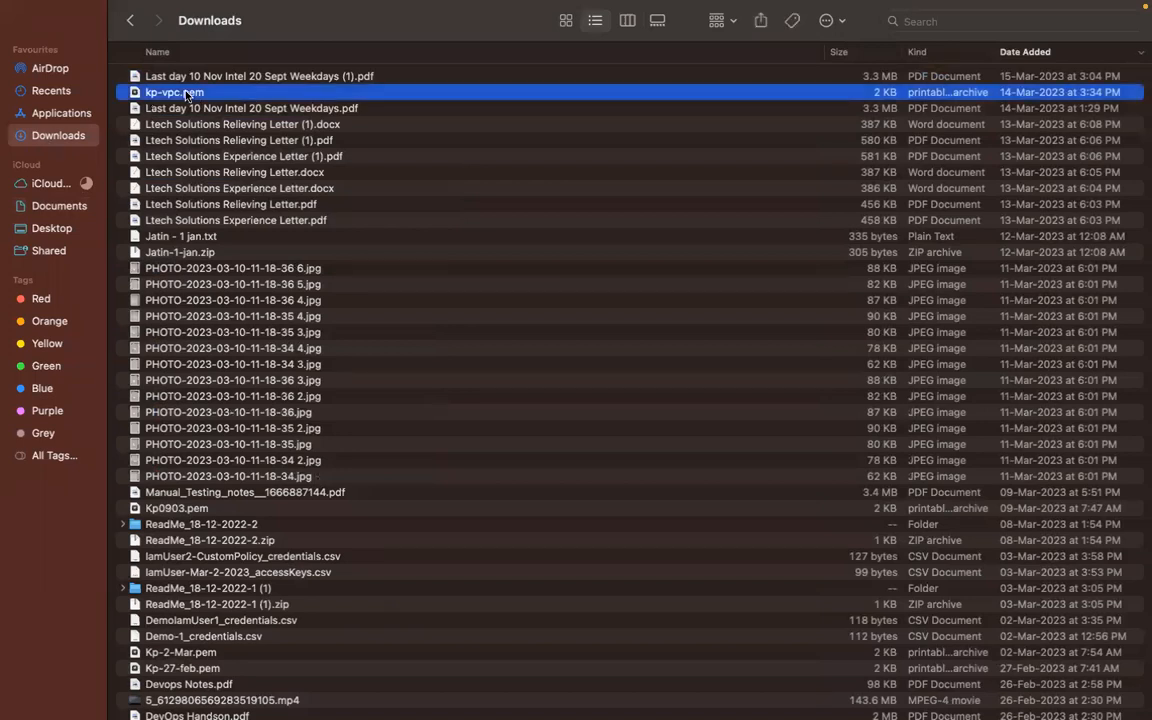